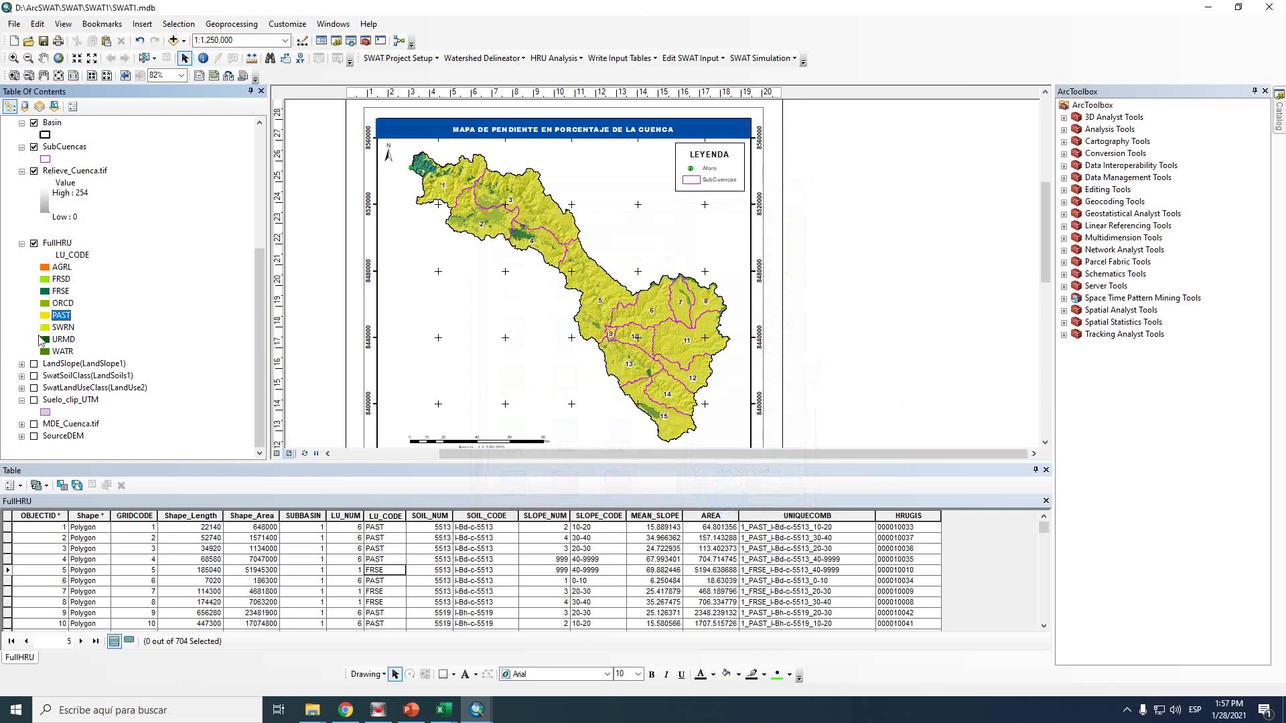
Change the fill colour of the URMD class in the FullHRU layer to grey
left_click(45, 340)
left_click(784, 304)
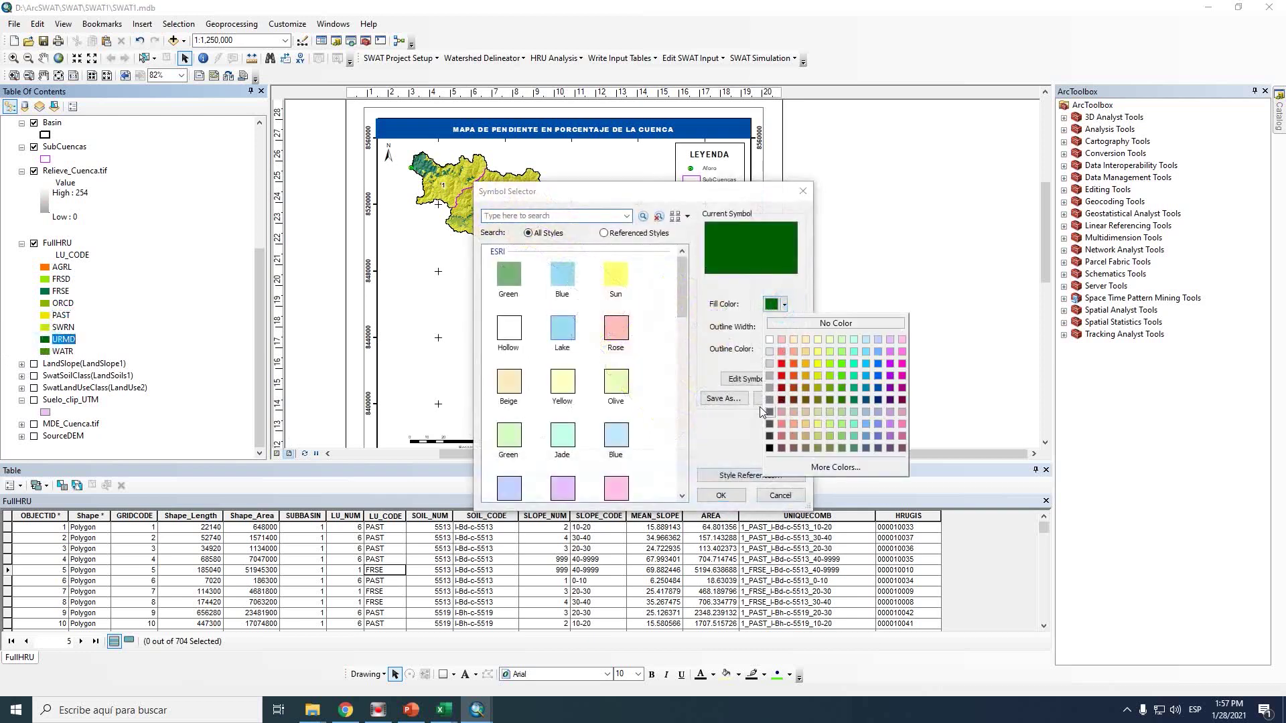
left_click(770, 401)
left_click(723, 495)
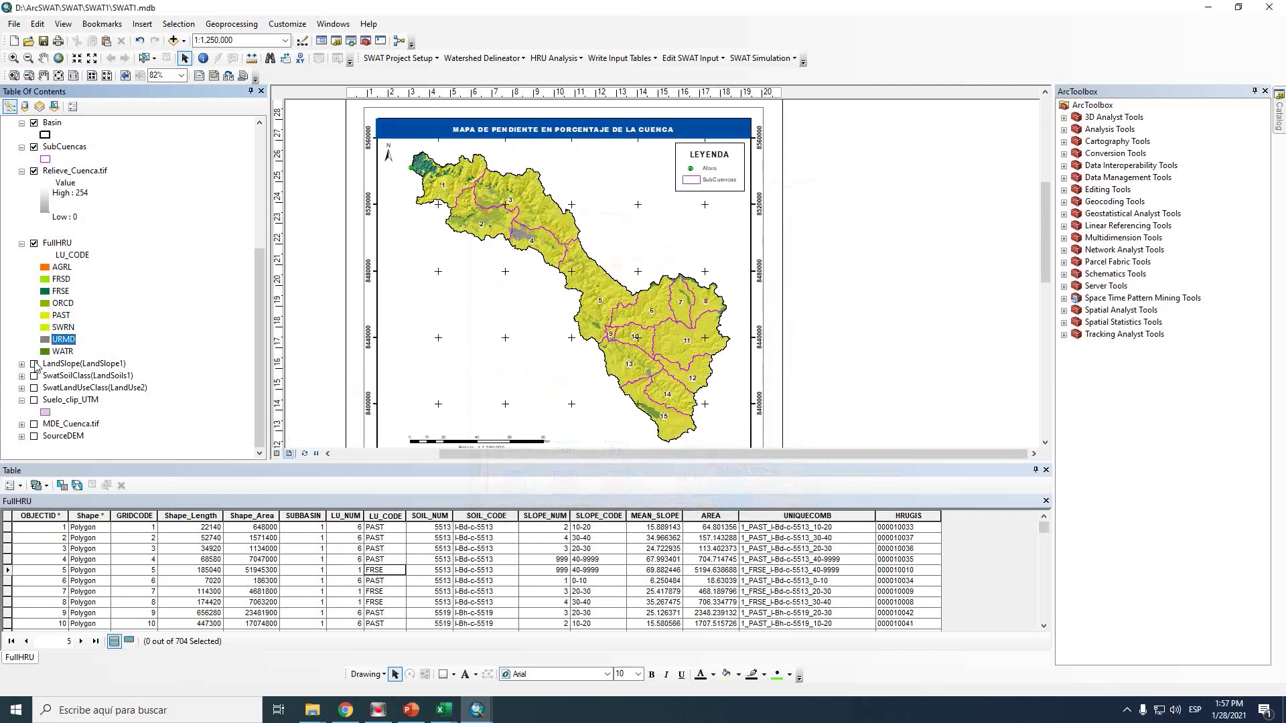
Change the fill colour of the WATR class in the FullHRU layer to blue
left_click(45, 351)
left_click(784, 304)
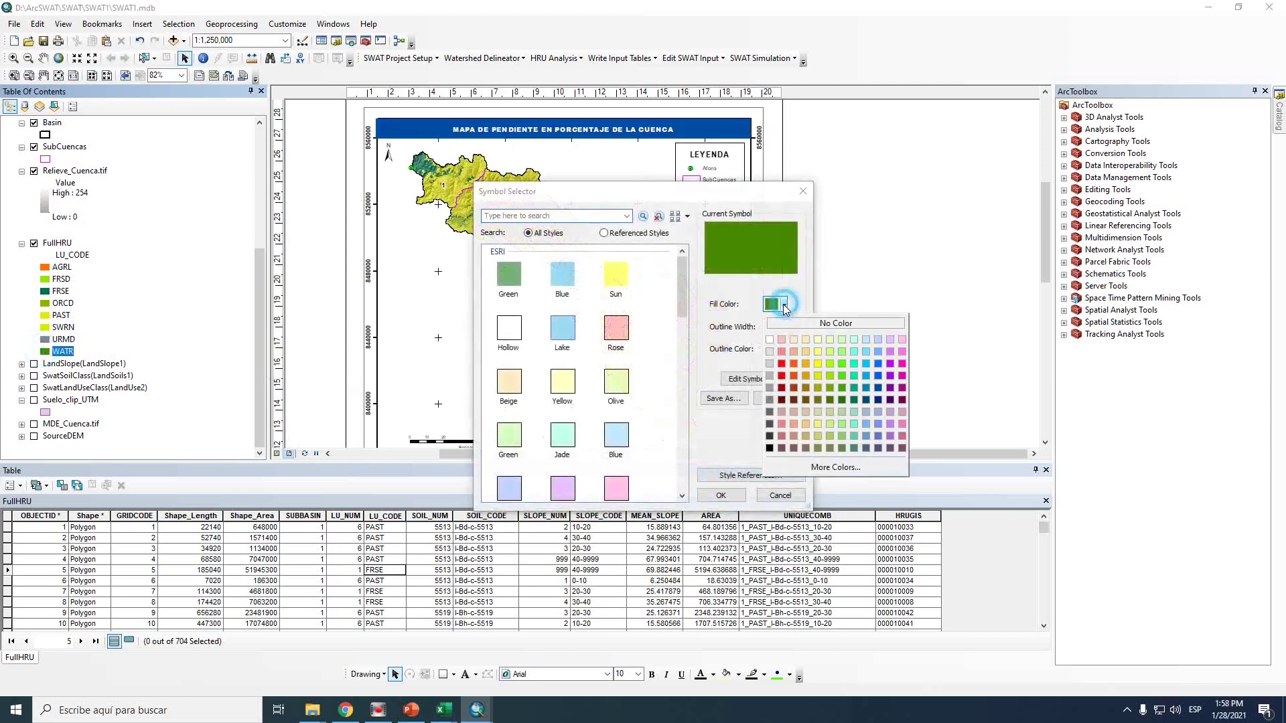
left_click(878, 377)
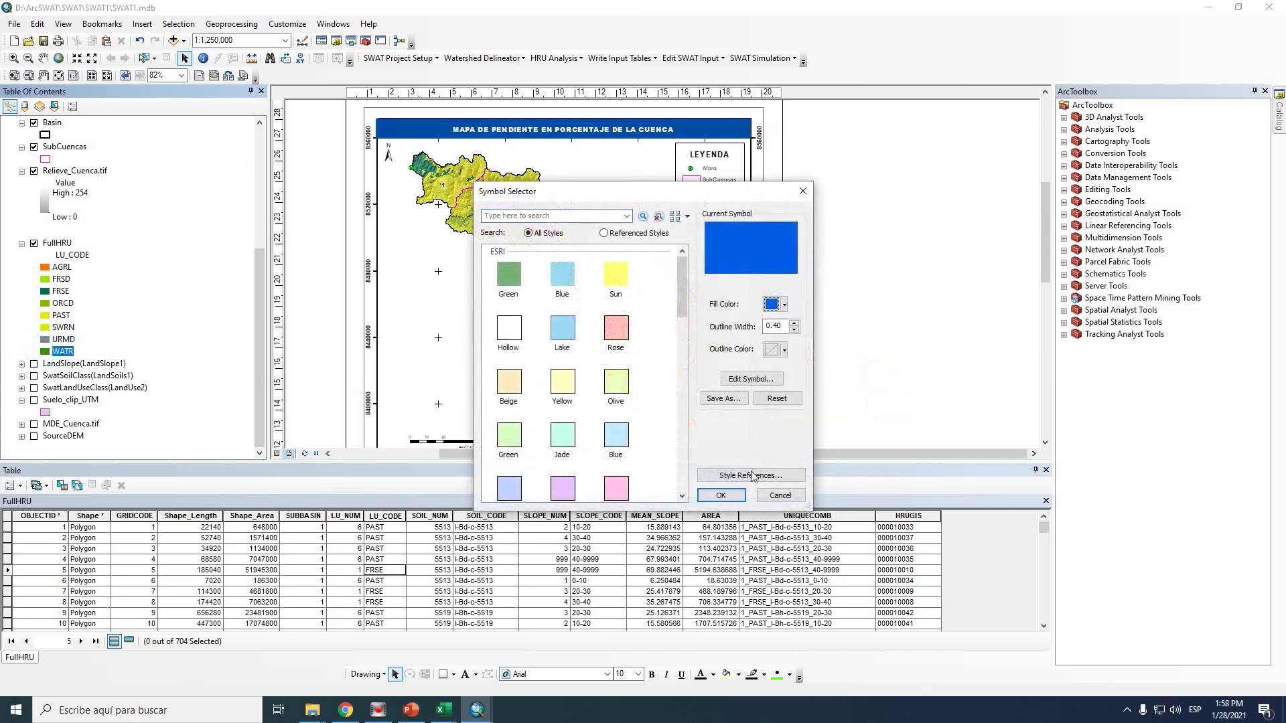
left_click(722, 495)
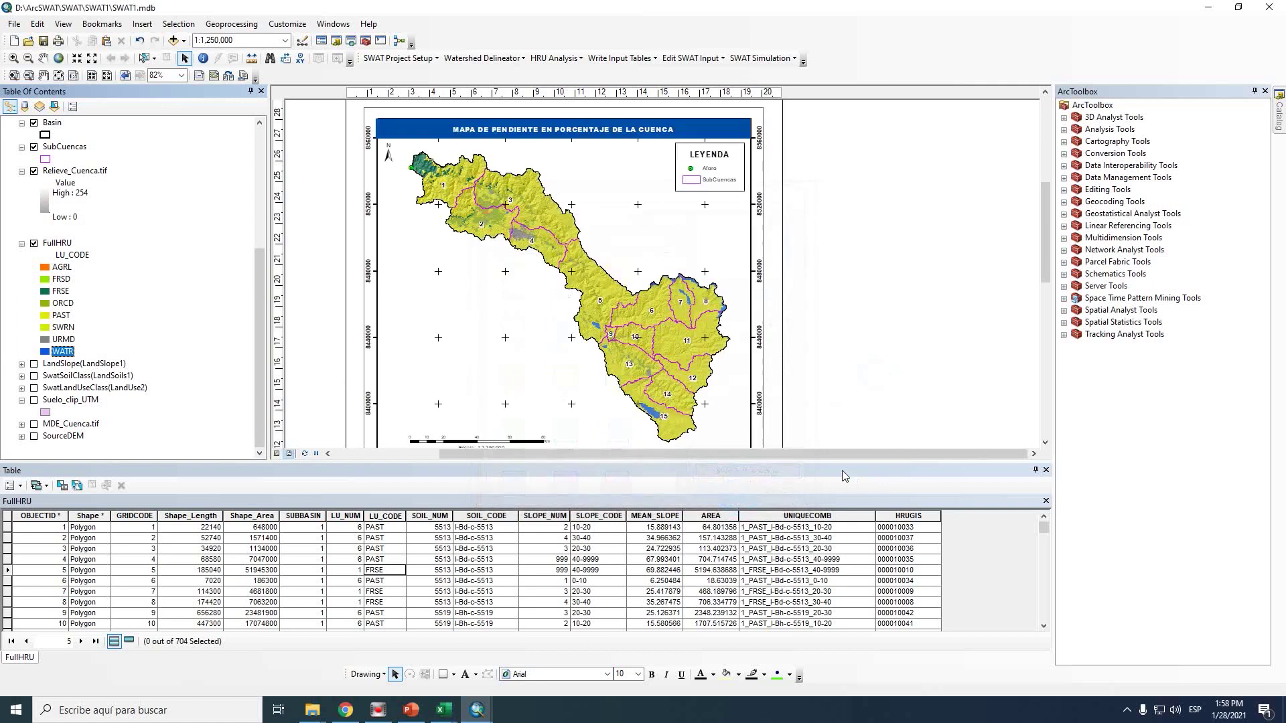
Close the FullHRU attribute table and change the PAST class fill to pale green
left_click(1046, 469)
scroll(507, 242, "up", 2)
scroll(546, 245, "up", 1)
double_click(44, 521)
left_click(772, 305)
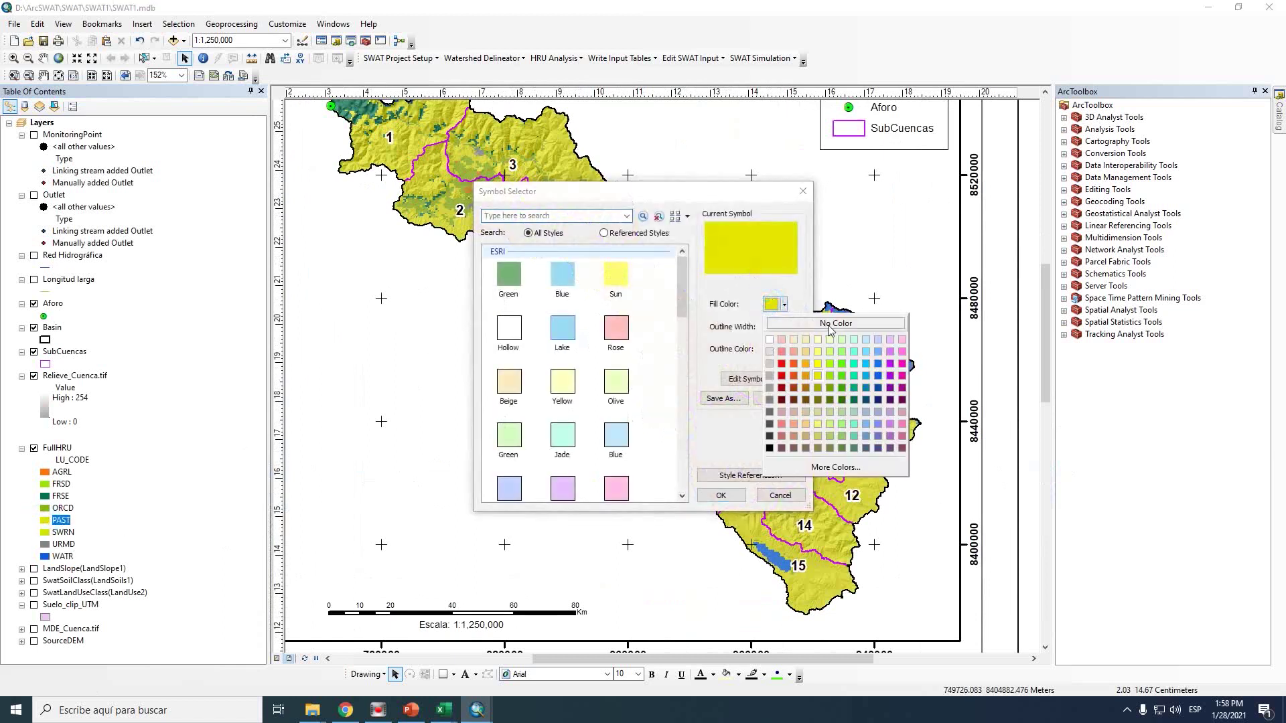
left_click(842, 341)
left_click(724, 496)
scroll(595, 446, "down", 1)
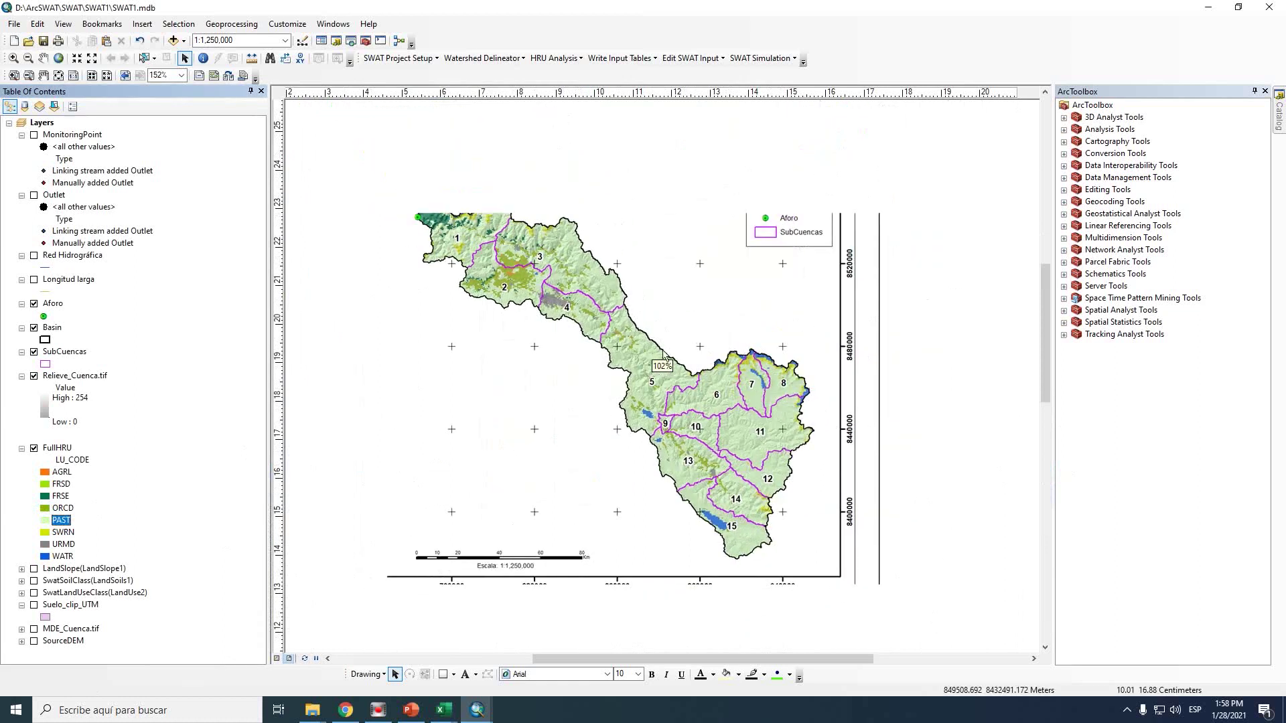
scroll(675, 315, "down", 1)
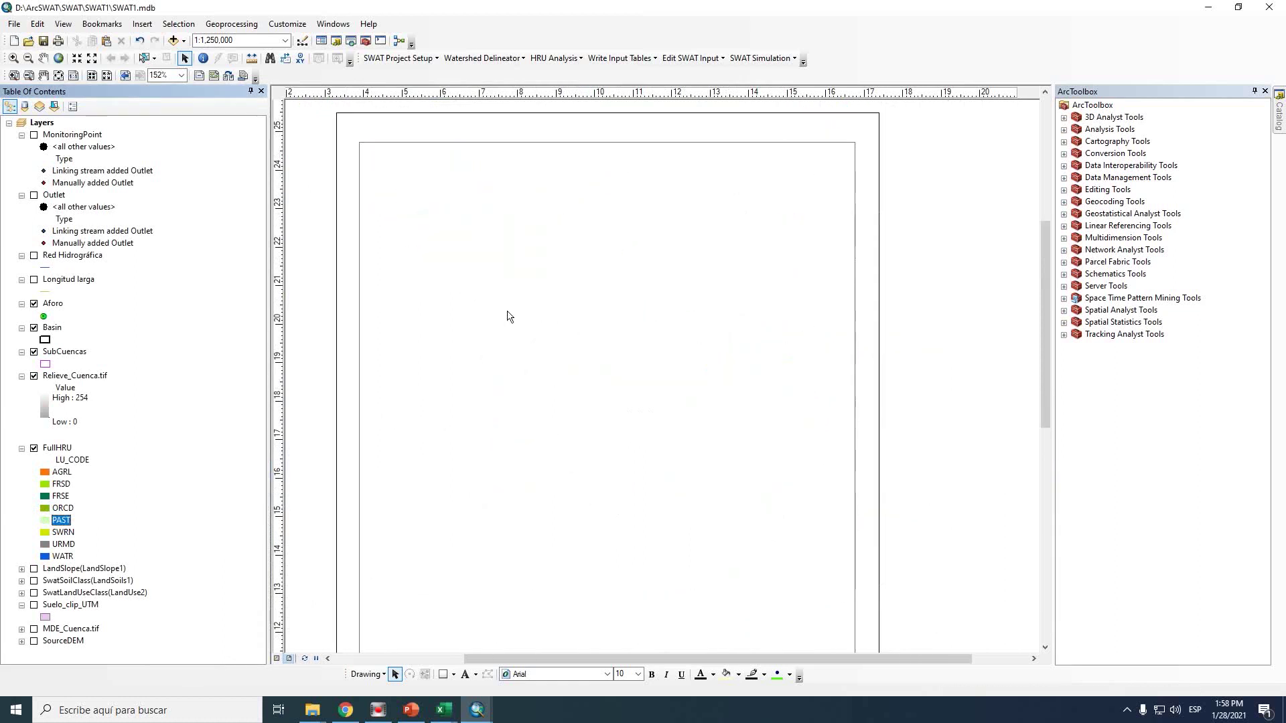
Change the fill colour of the ORCD class in the FullHRU layer to light yellow
left_click(43, 509)
left_click(772, 305)
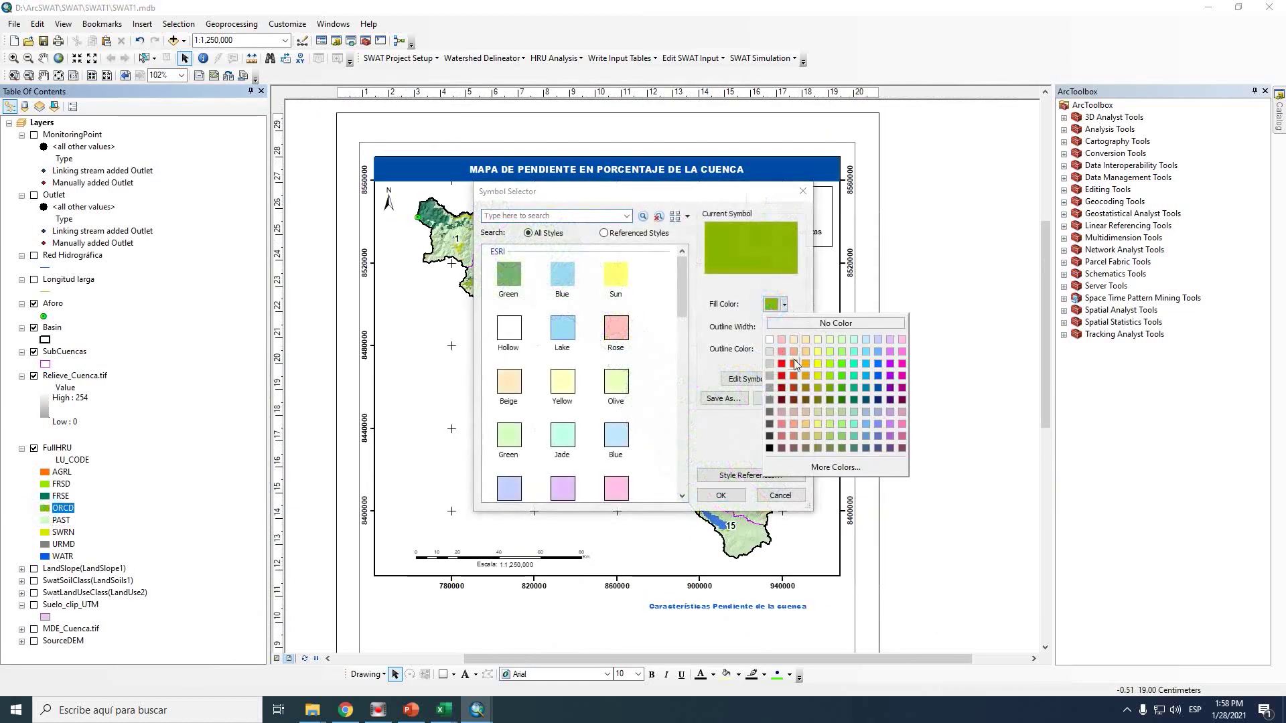
left_click(818, 351)
left_click(724, 495)
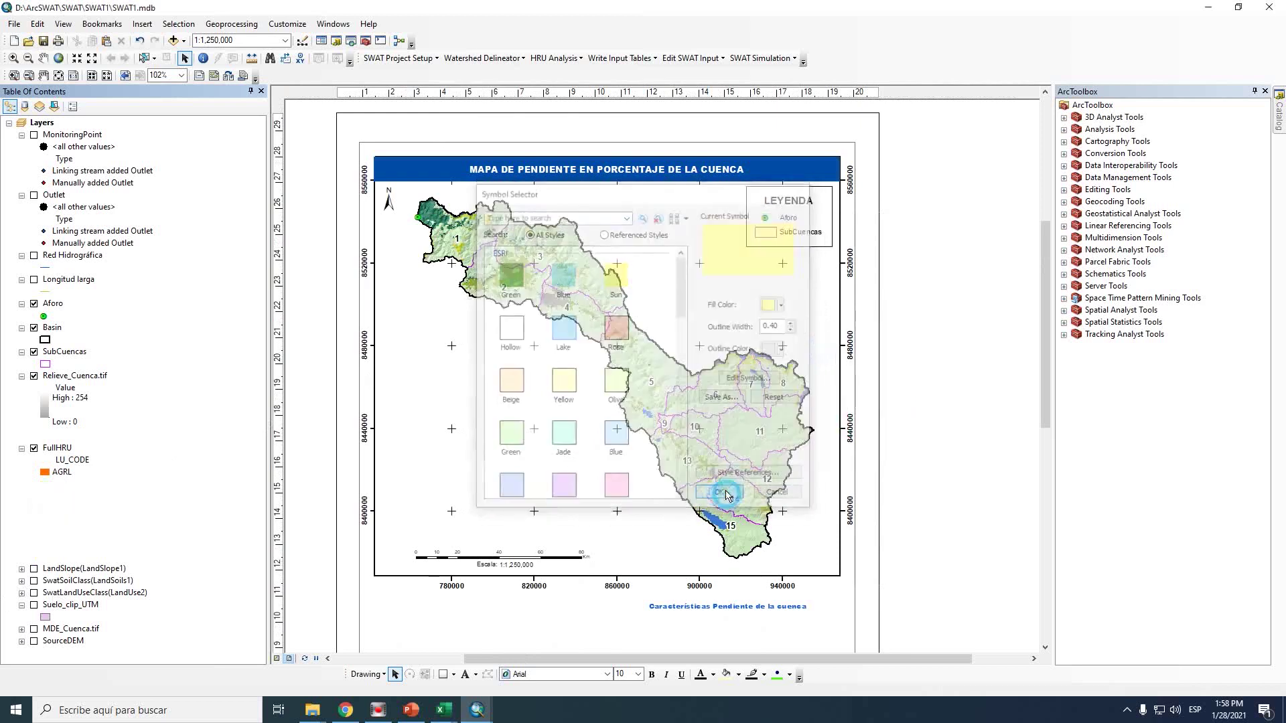
left_click(971, 521)
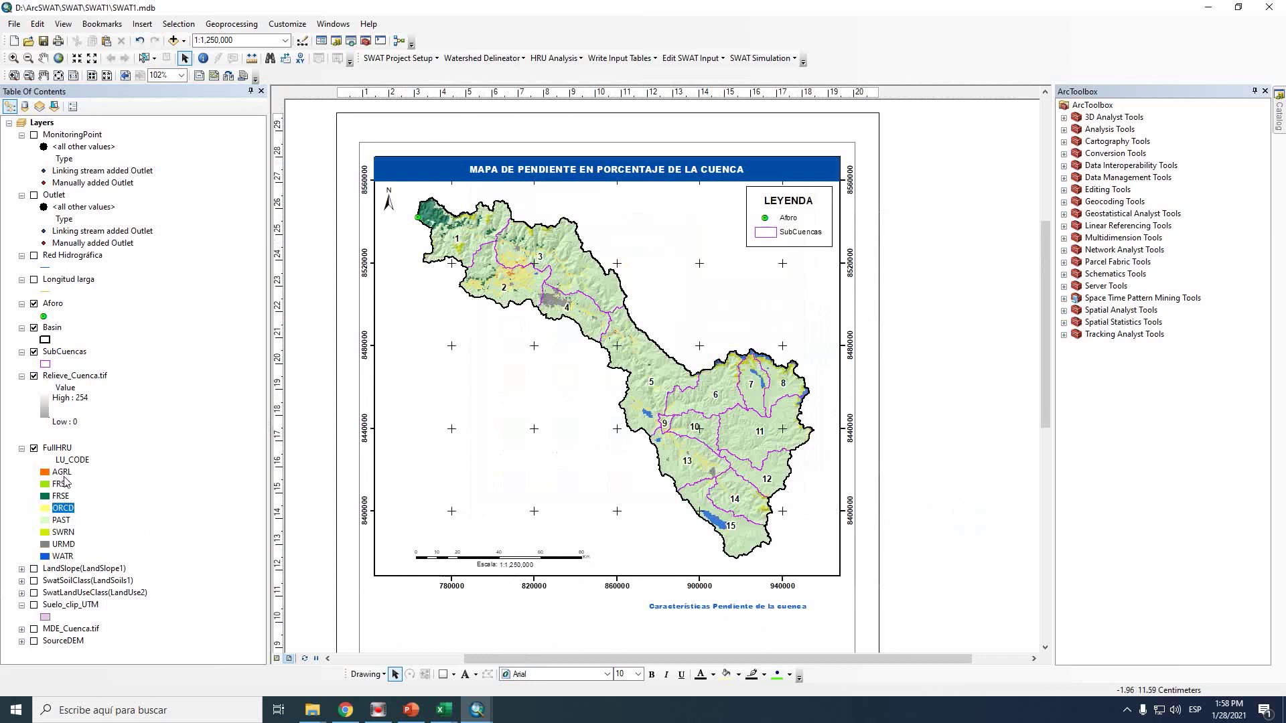
right_click(872, 343)
left_click(907, 355)
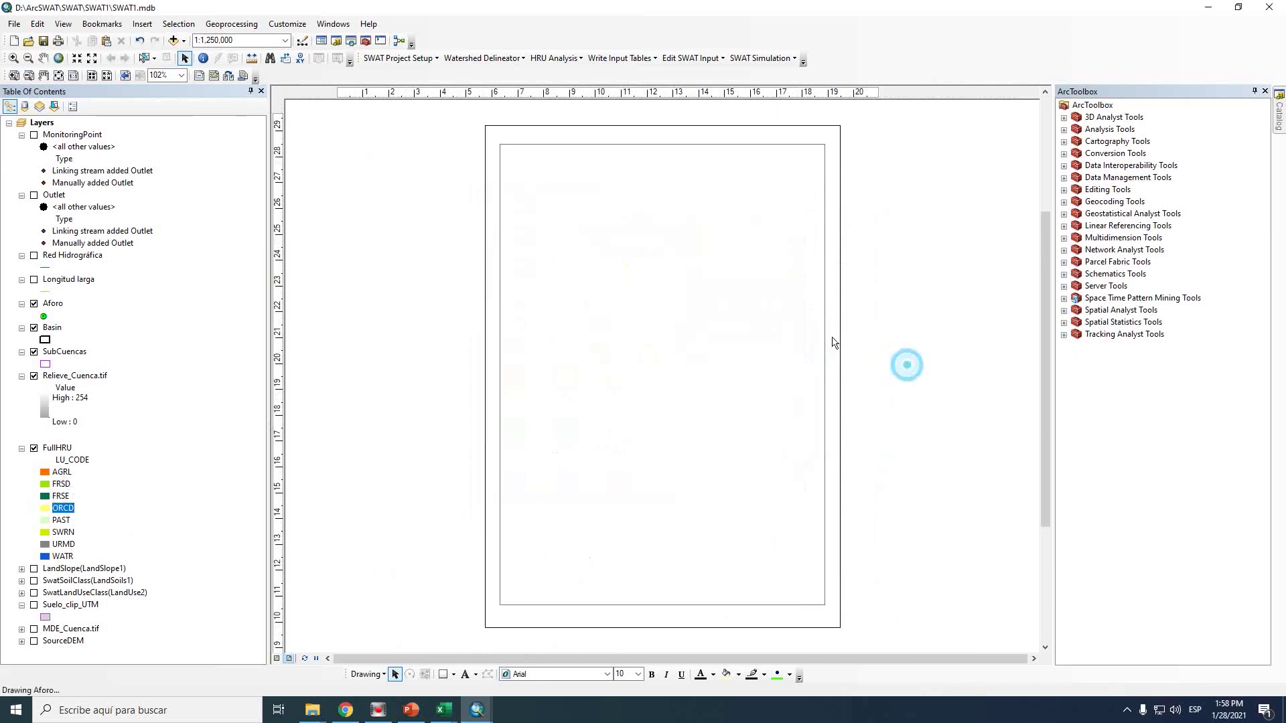
scroll(677, 176, "up", 2)
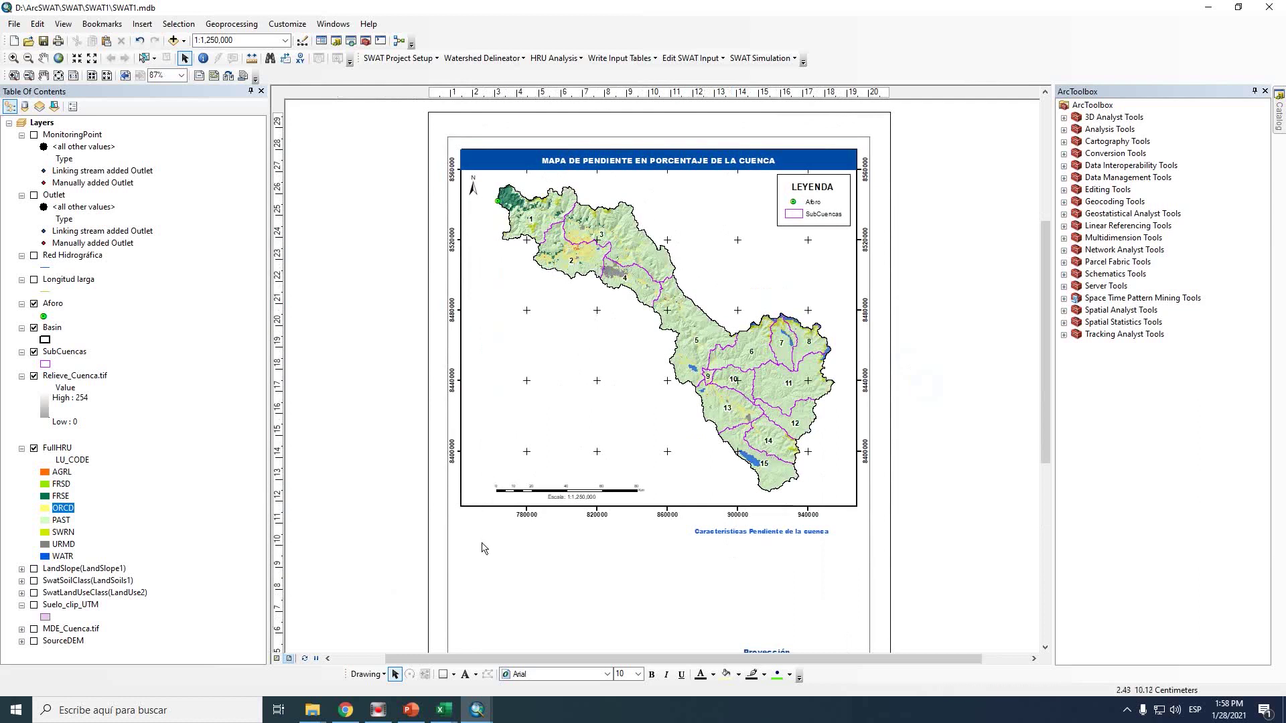
Switch to the Libro1 workbook in Excel and rename the sheet Hoja5 as Mapa_Uso_Cobertura
mouse_move(456, 711)
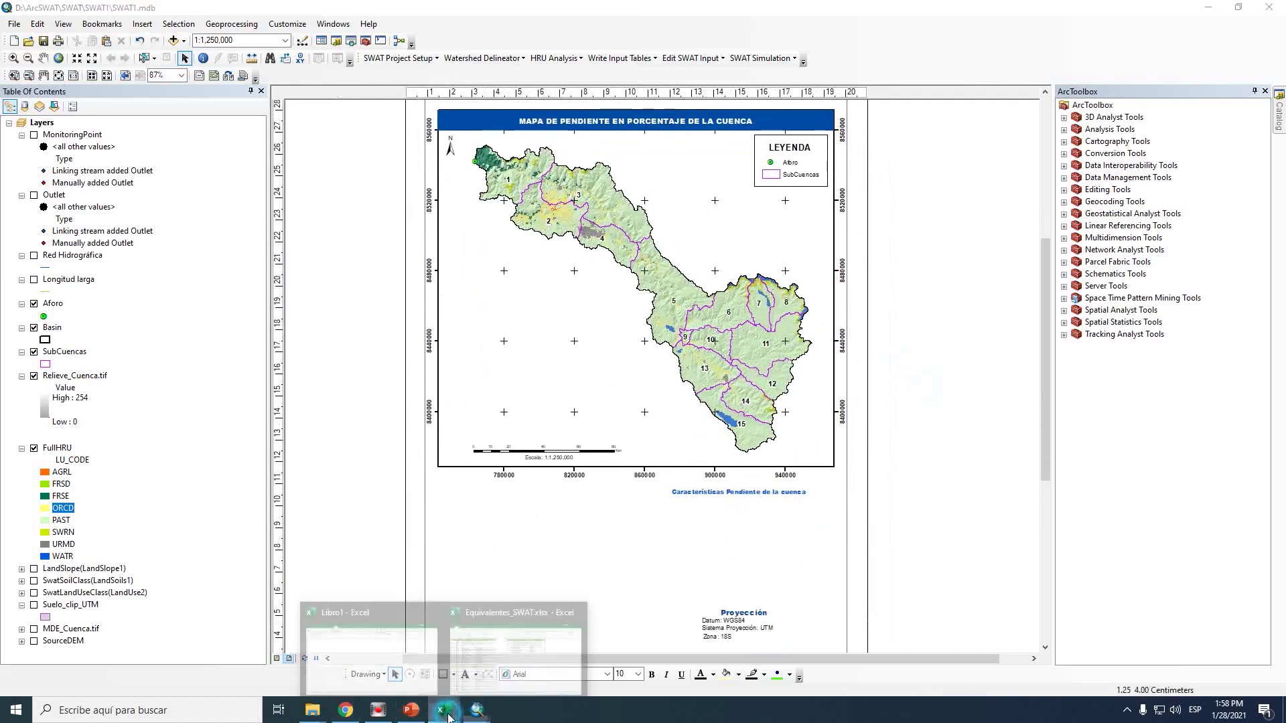
left_click(380, 660)
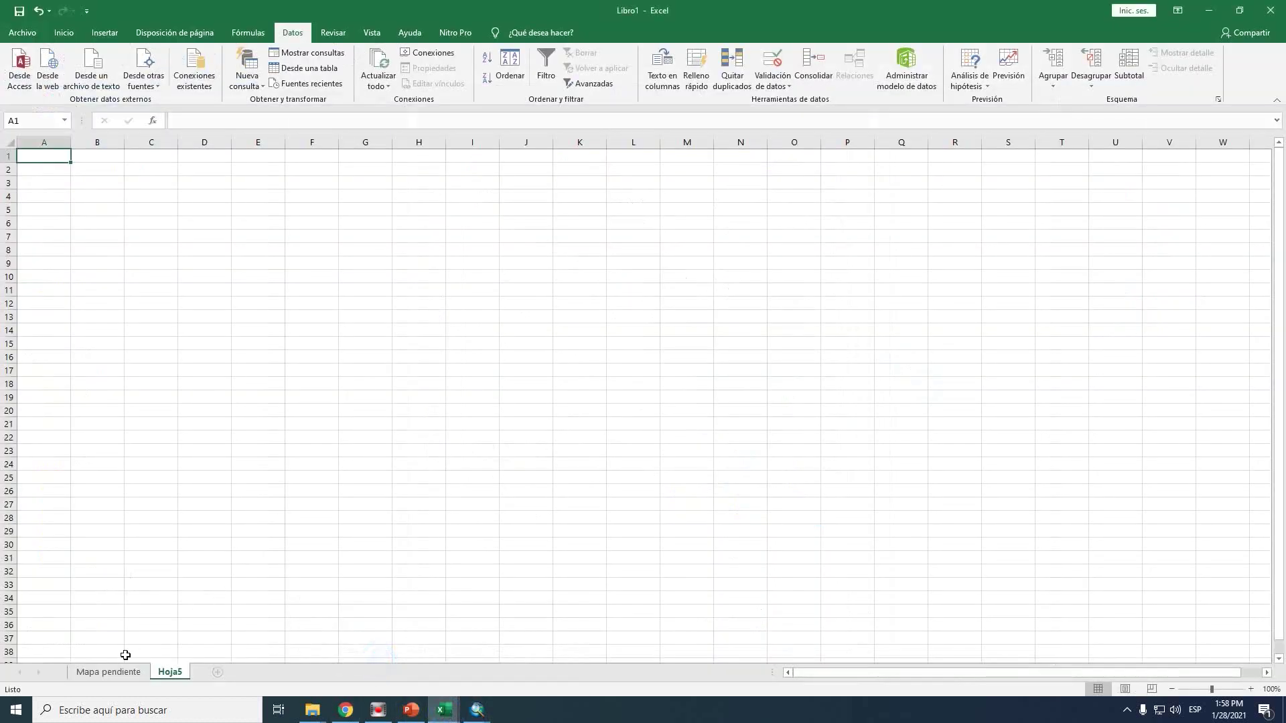
left_click(123, 671)
left_click(165, 674)
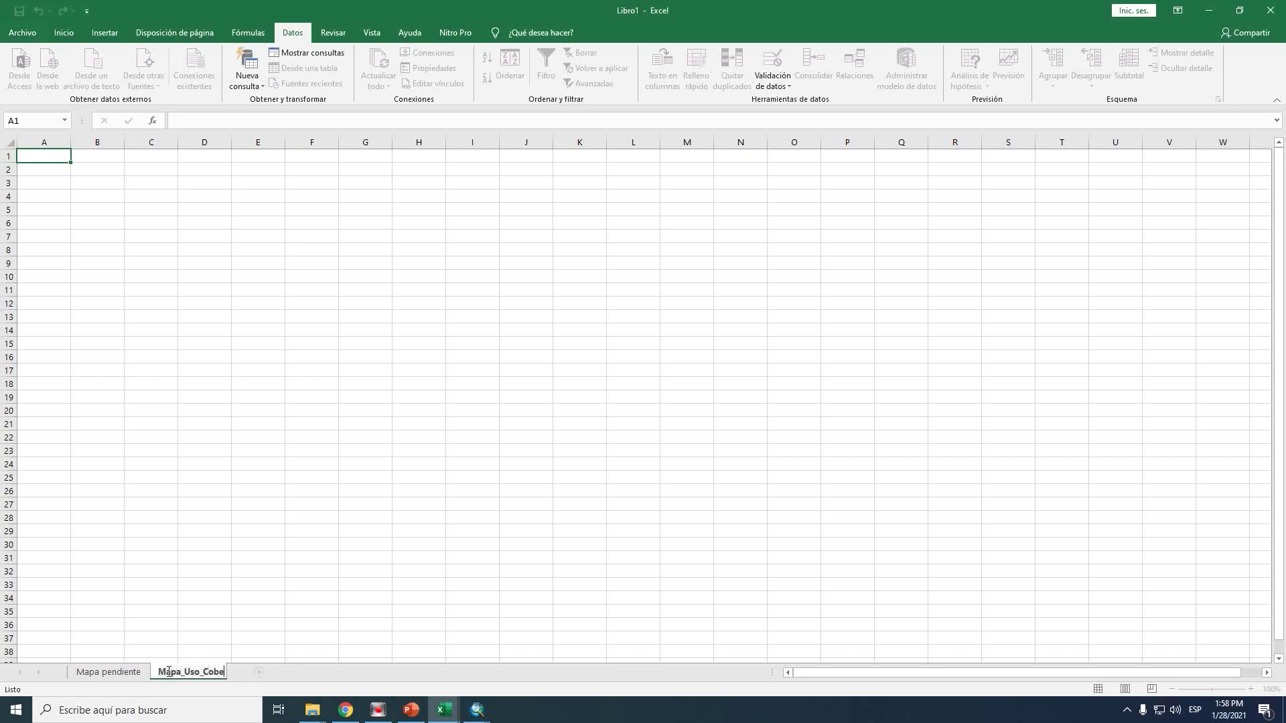
key("Return")
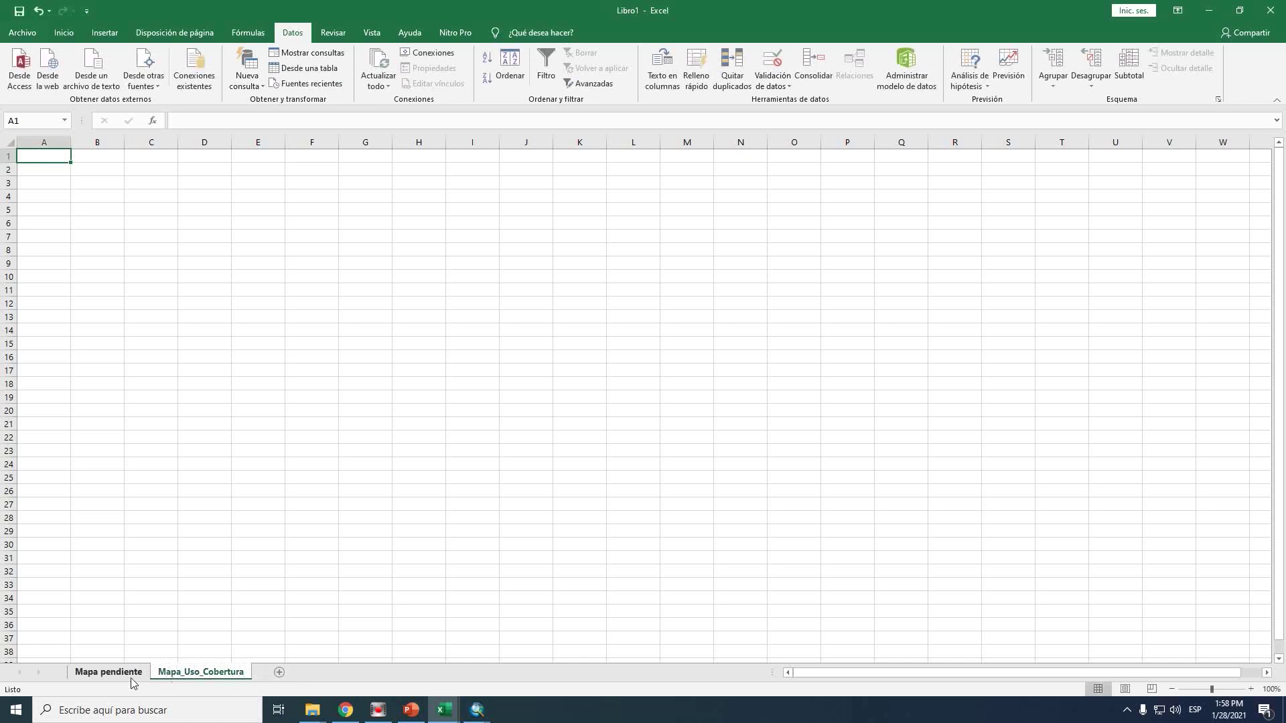
Copy the slope legend table from the Mapa pendiente sheet to B3 of Mapa_Uso_Cobertura and widen column B
left_click(132, 678)
left_click_drag(263, 335, 101, 199)
key("ctrl+c")
left_click(194, 674)
left_click(100, 181)
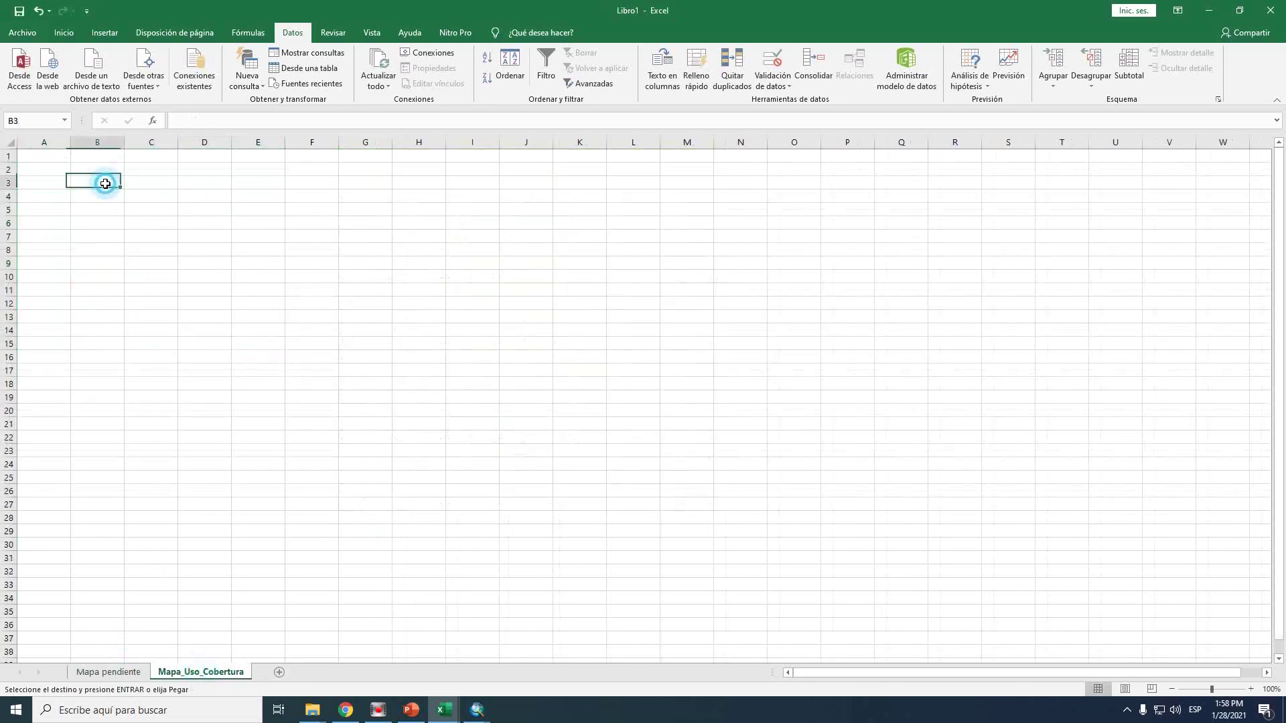
key("ctrl+v")
left_click_drag(145, 353, 140, 142)
Change the table headers in C4 and D4 to Código and Descripción
left_click(165, 199)
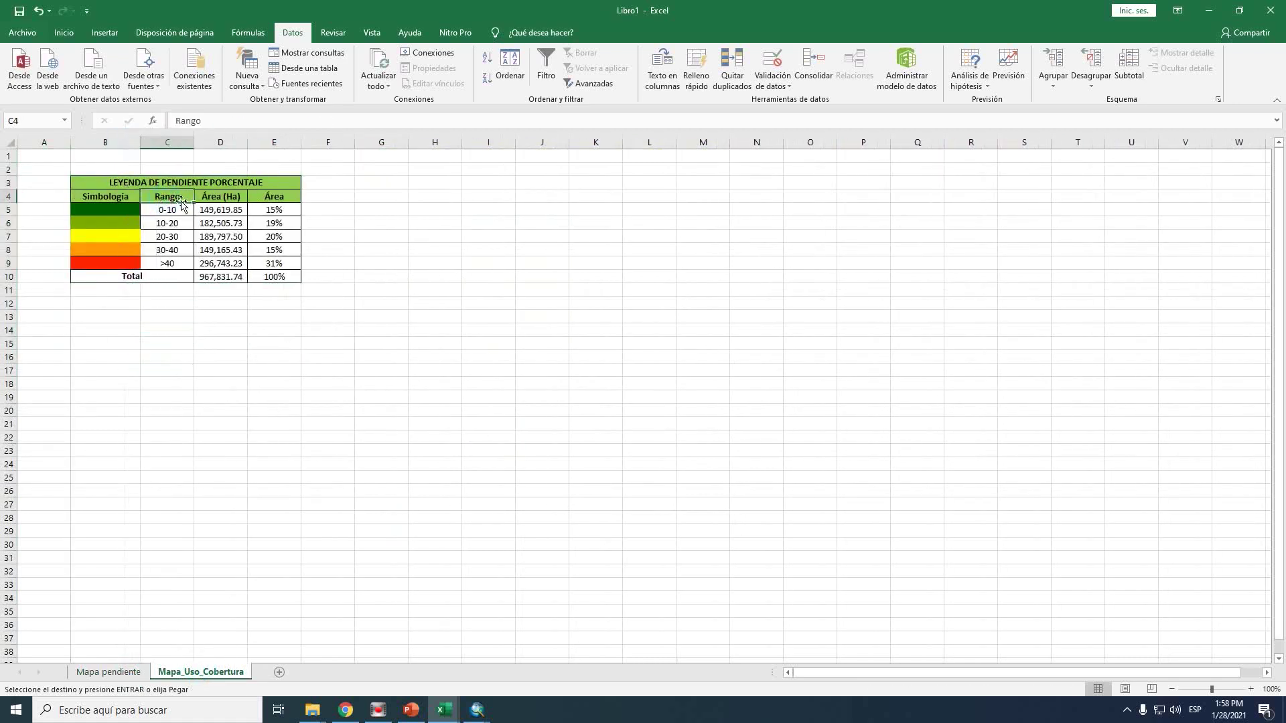
type("Código")
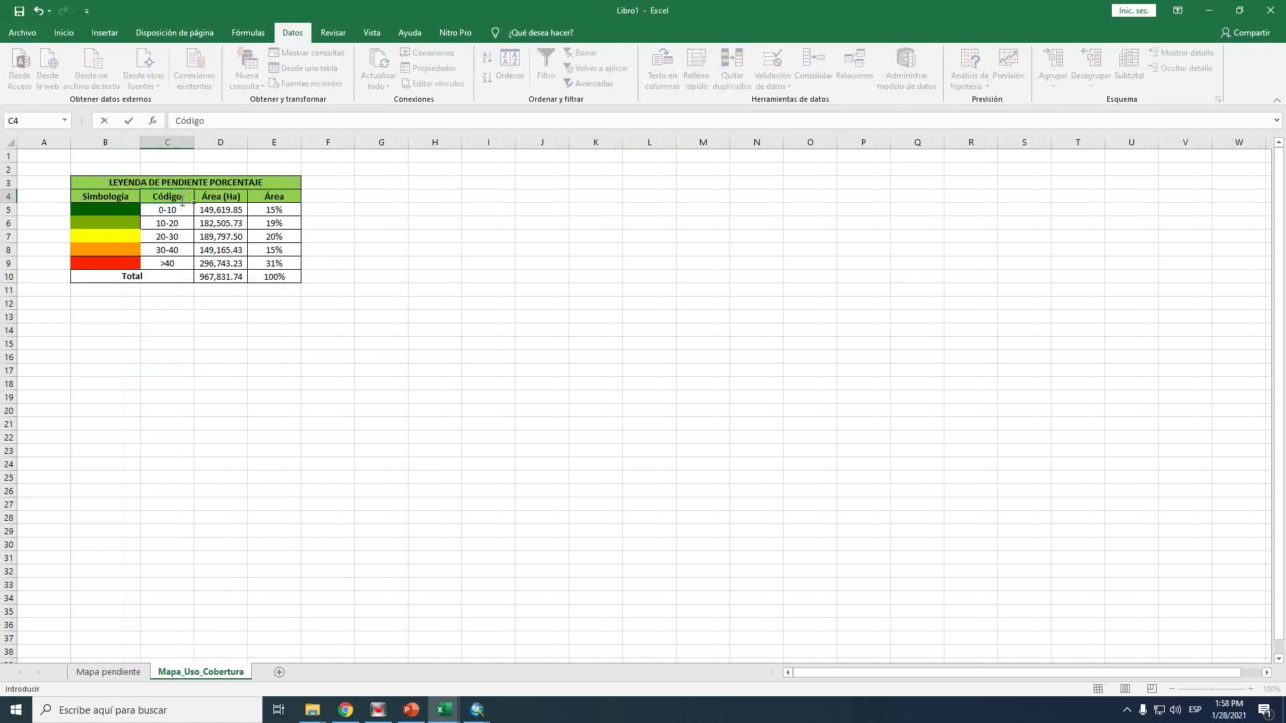
key("Tab")
type("Des")
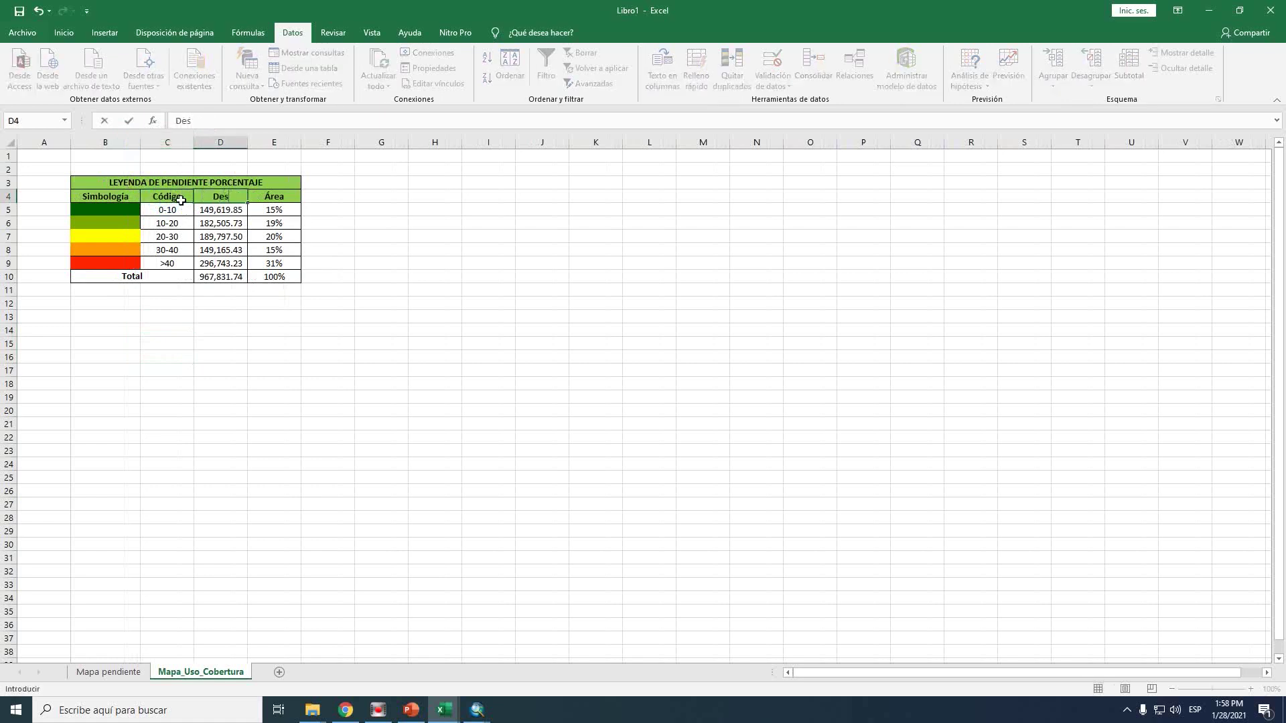
type("cripción")
key("Return")
Move the percentage Área column from E4:E10 to F4:F10, leaving column E free within the table
left_click_drag(190, 215, 225, 237)
left_click(277, 207)
left_click_drag(277, 204, 281, 258)
left_click(712, 394)
left_click_drag(291, 195, 334, 284)
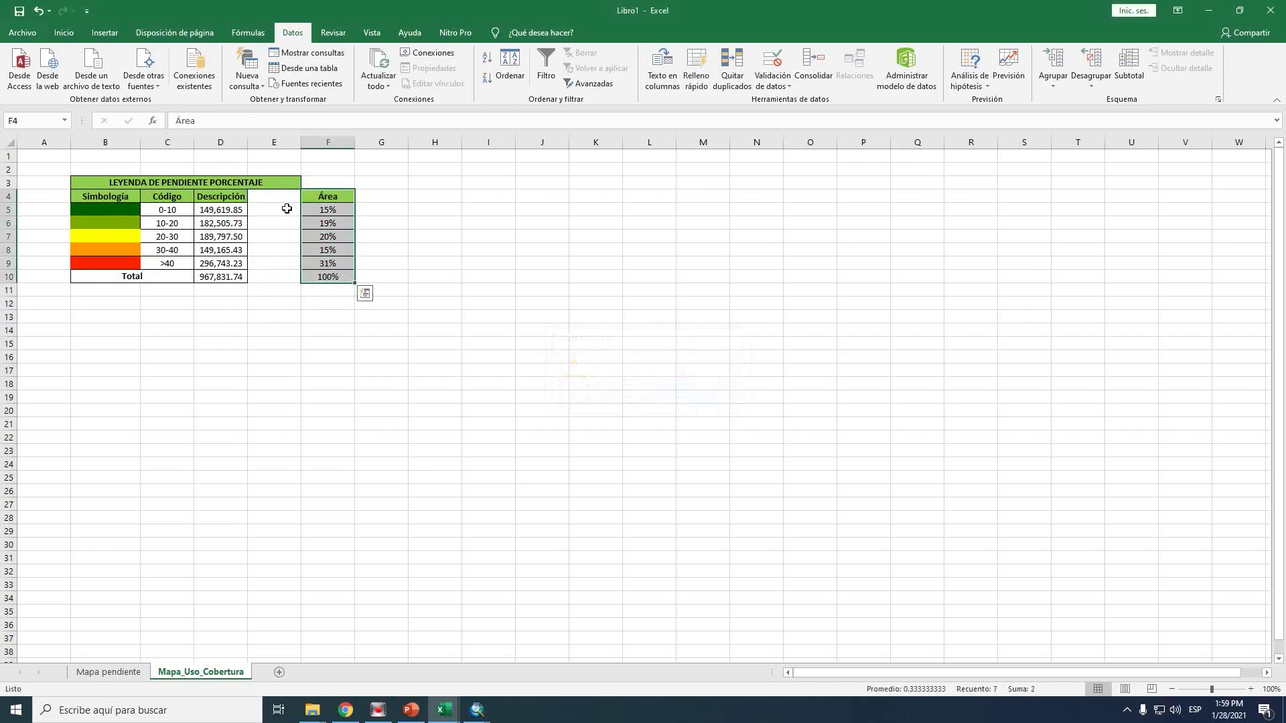
Enter the header Área (Ha) in the empty cell E4
left_click(349, 196)
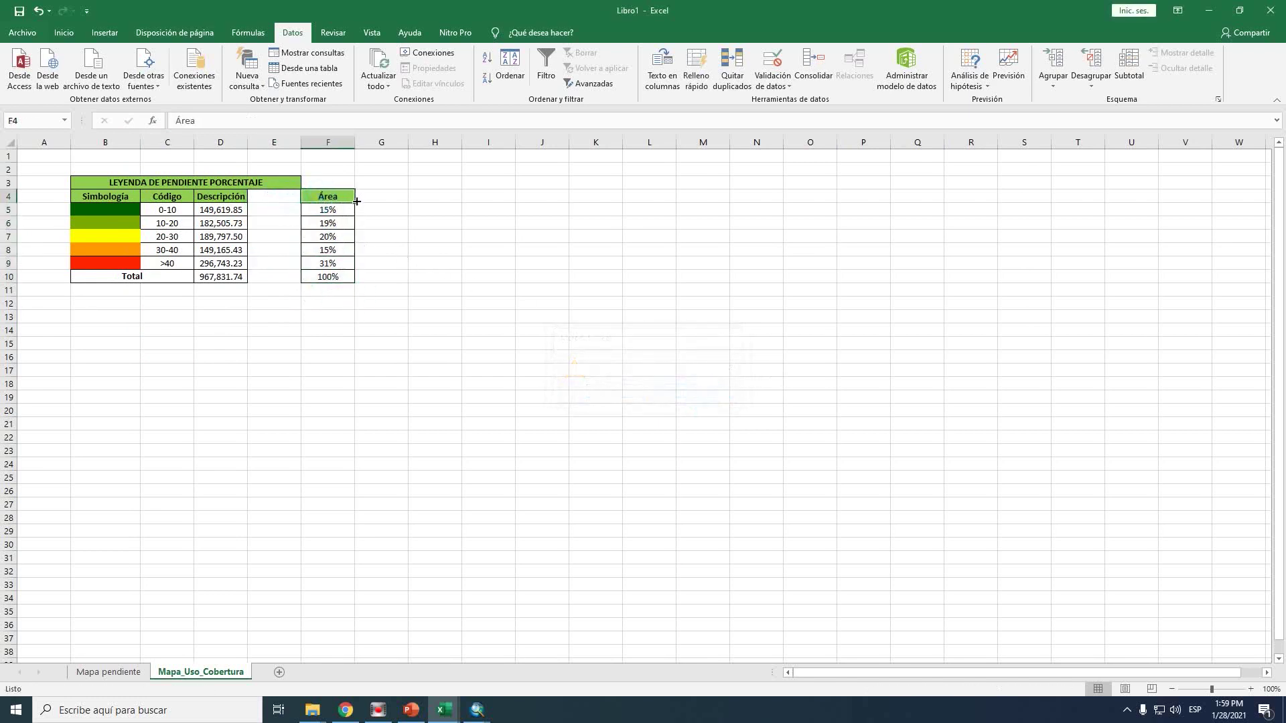
left_click(285, 196)
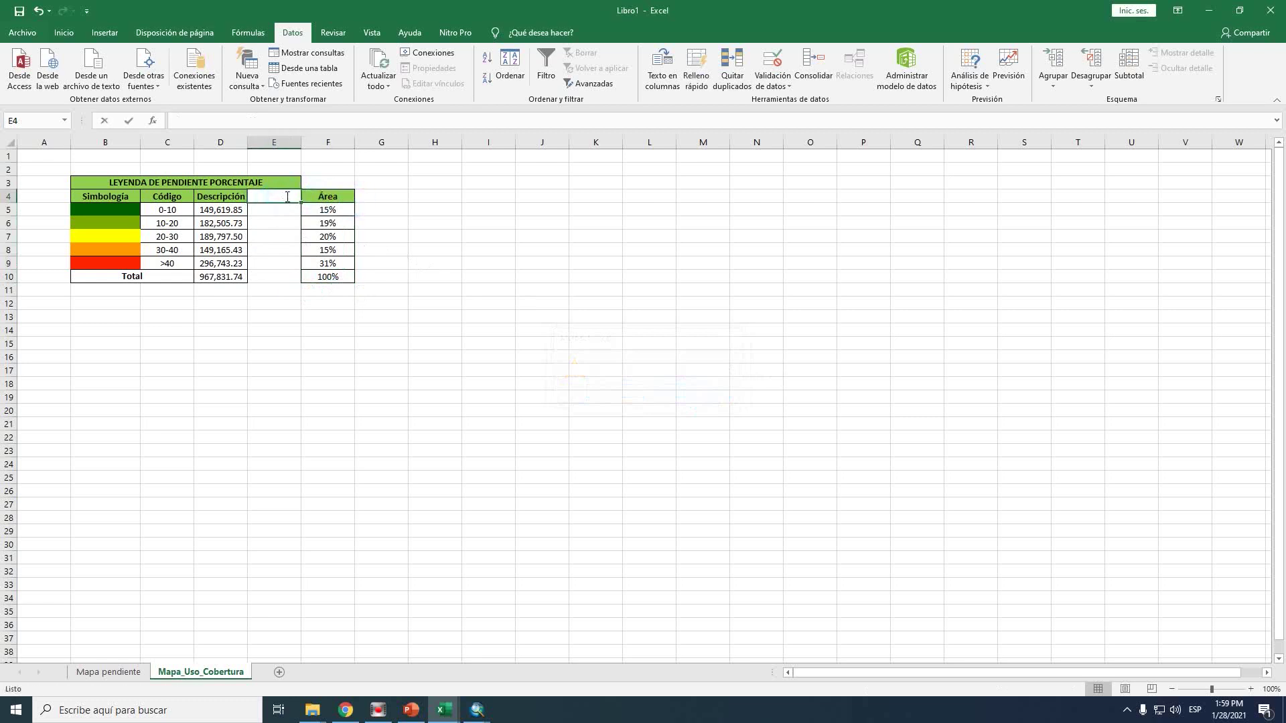
type("Área (")
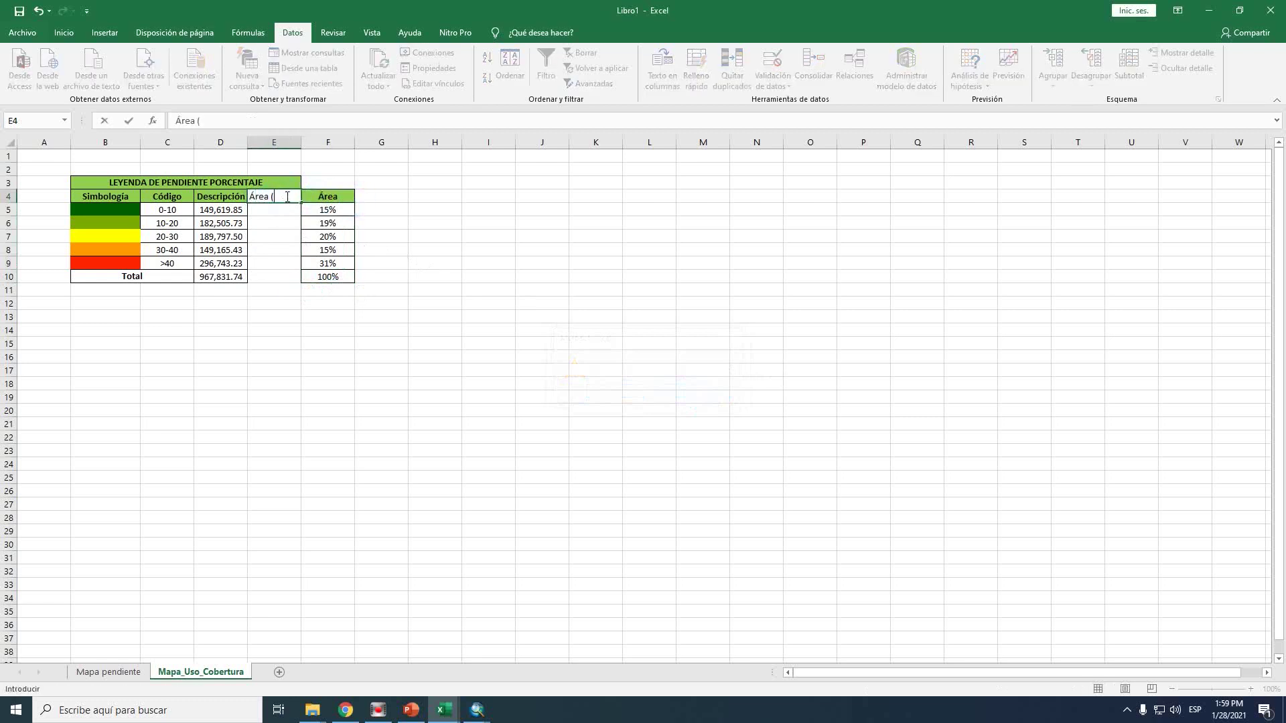
type("Ha)")
key("Return")
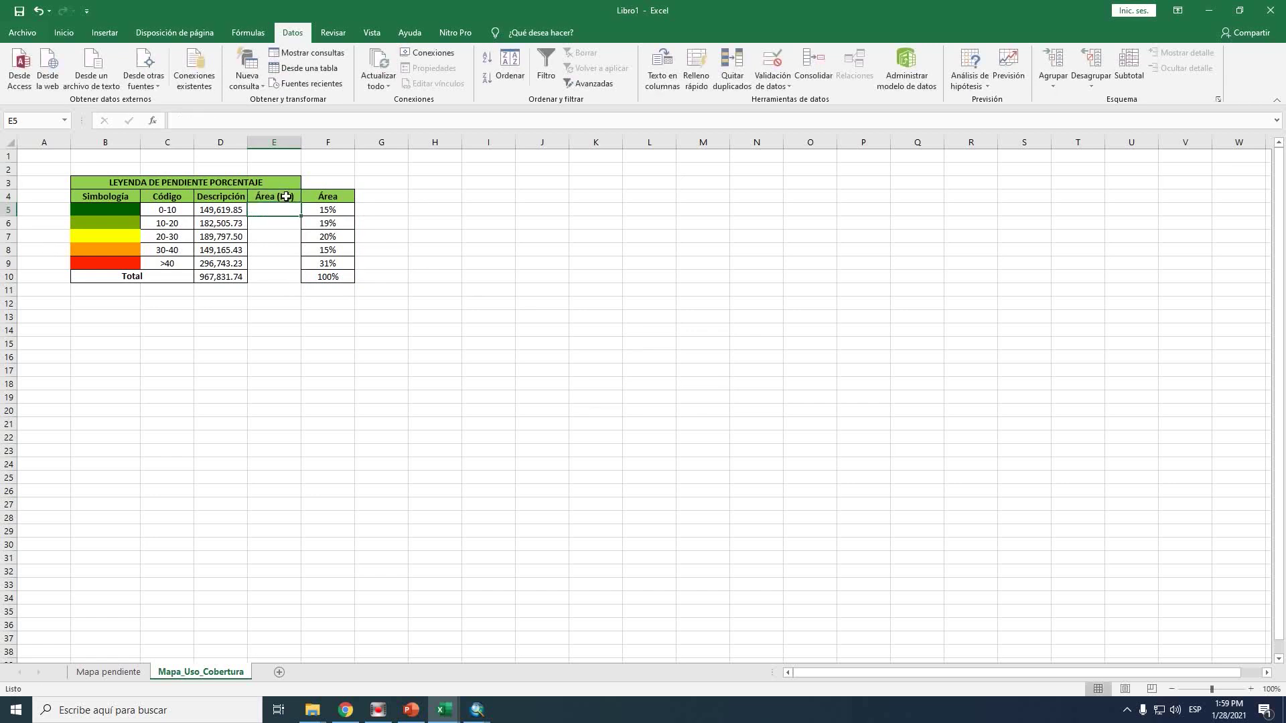
Clear the old slope values from the Descripción cells D5:D10 and the Código cells C5:C9
left_click_drag(234, 212, 211, 281)
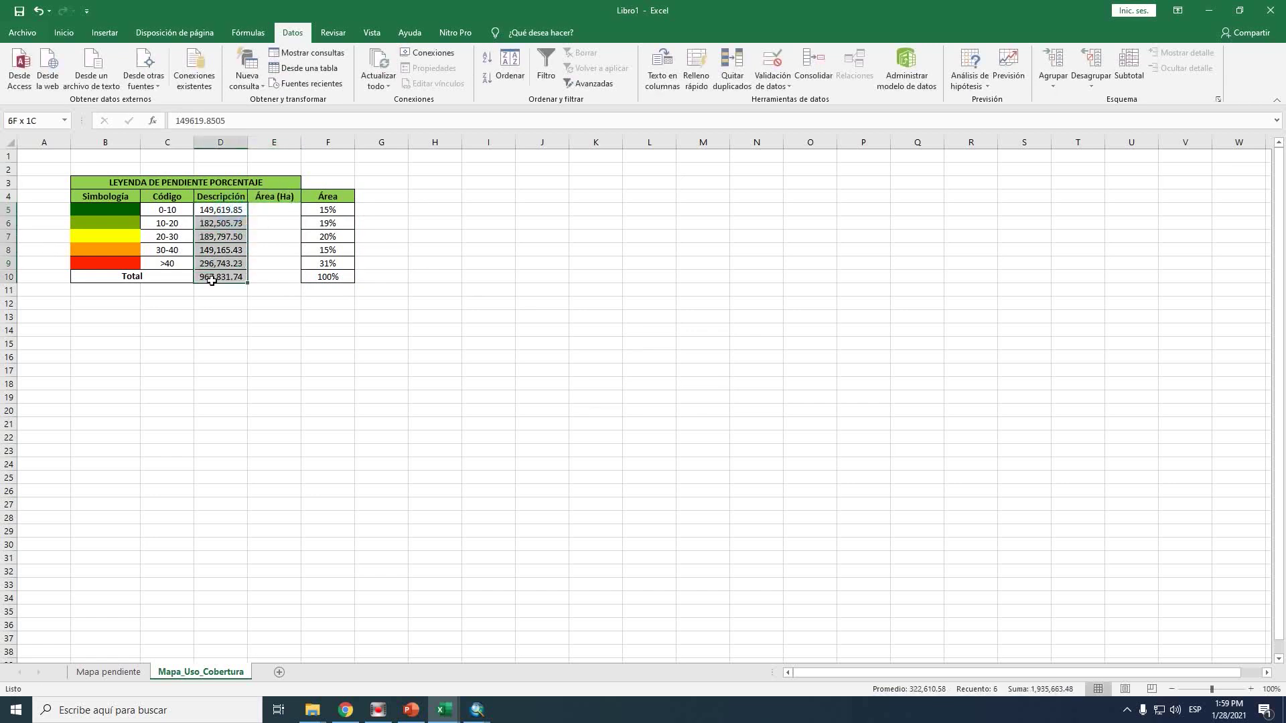
key("Delete")
left_click_drag(172, 212, 175, 267)
key("Delete")
left_click(171, 289)
Unmerge the Total cell in row 10 of the legend table
left_click(131, 276)
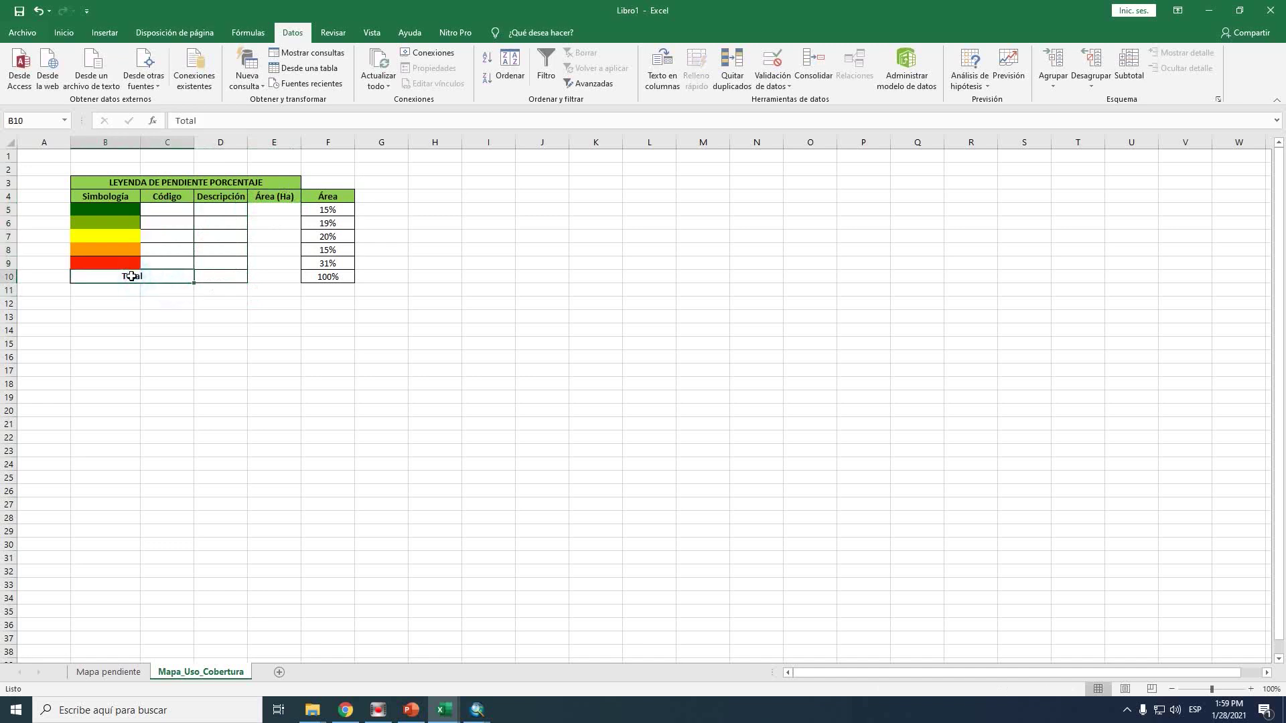
left_click(64, 33)
left_click(367, 92)
left_click(158, 324)
left_click(121, 272)
Delete the colour swatches from the Simbología cells B5:B9 and the Total label from B10
left_click(122, 211)
left_click_drag(123, 211, 110, 275)
left_click(115, 221)
key("Delete")
left_click(119, 233)
key("Delete")
left_click(121, 248)
key("Delete")
left_click(118, 262)
key("Delete")
left_click(115, 276)
key("Delete")
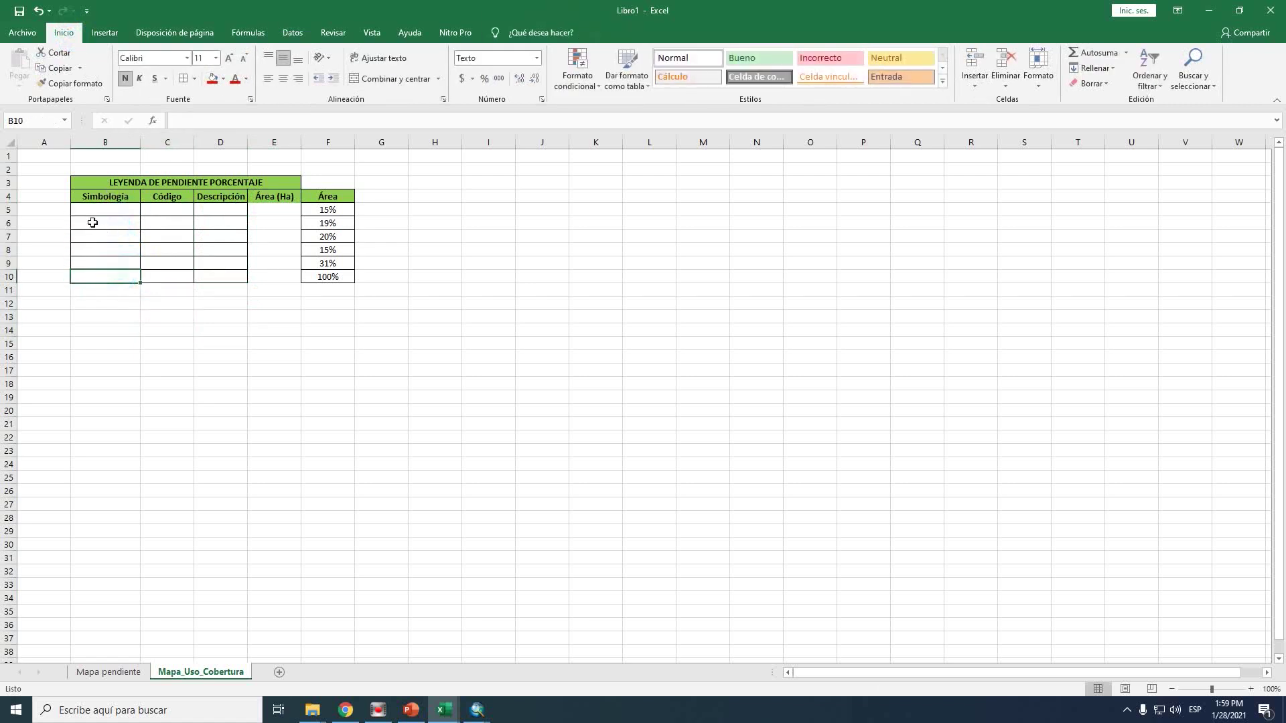
Increase the height of rows 3 to 13 and merge and centre the table title across B3:F3
left_click_drag(6, 183, 8, 303)
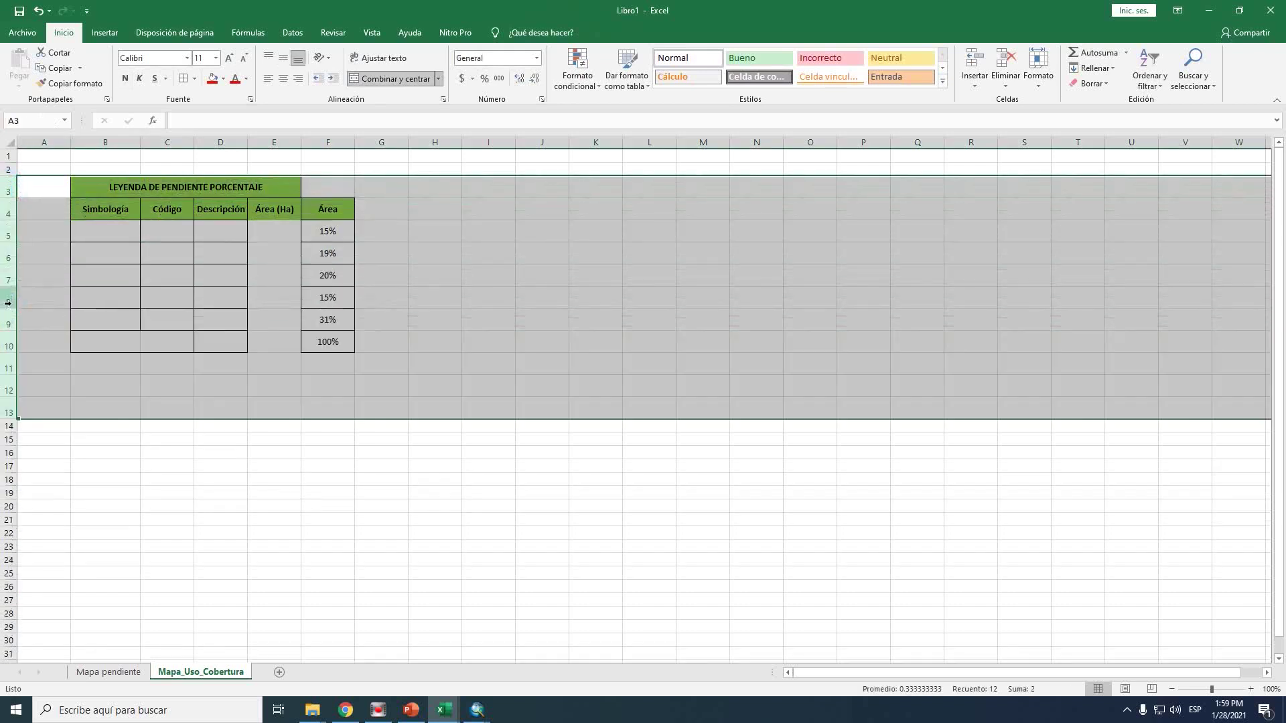
left_click(219, 327)
left_click_drag(110, 184, 317, 182)
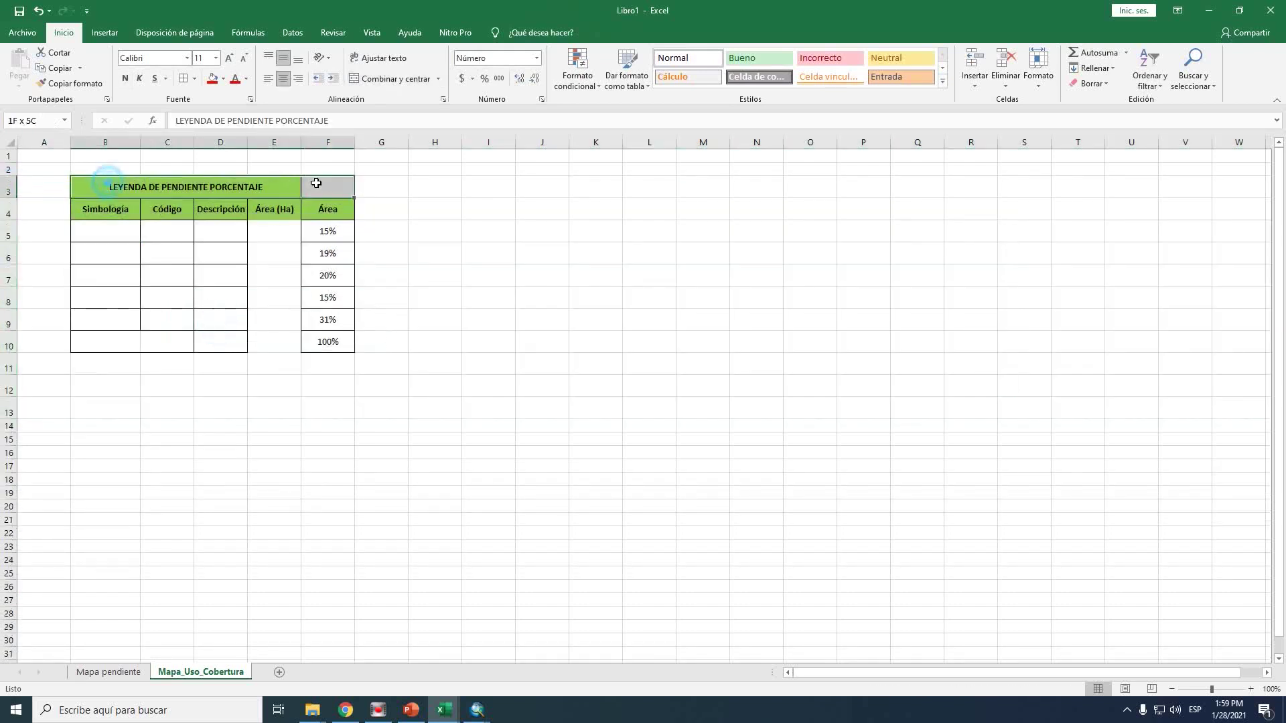
left_click(386, 80)
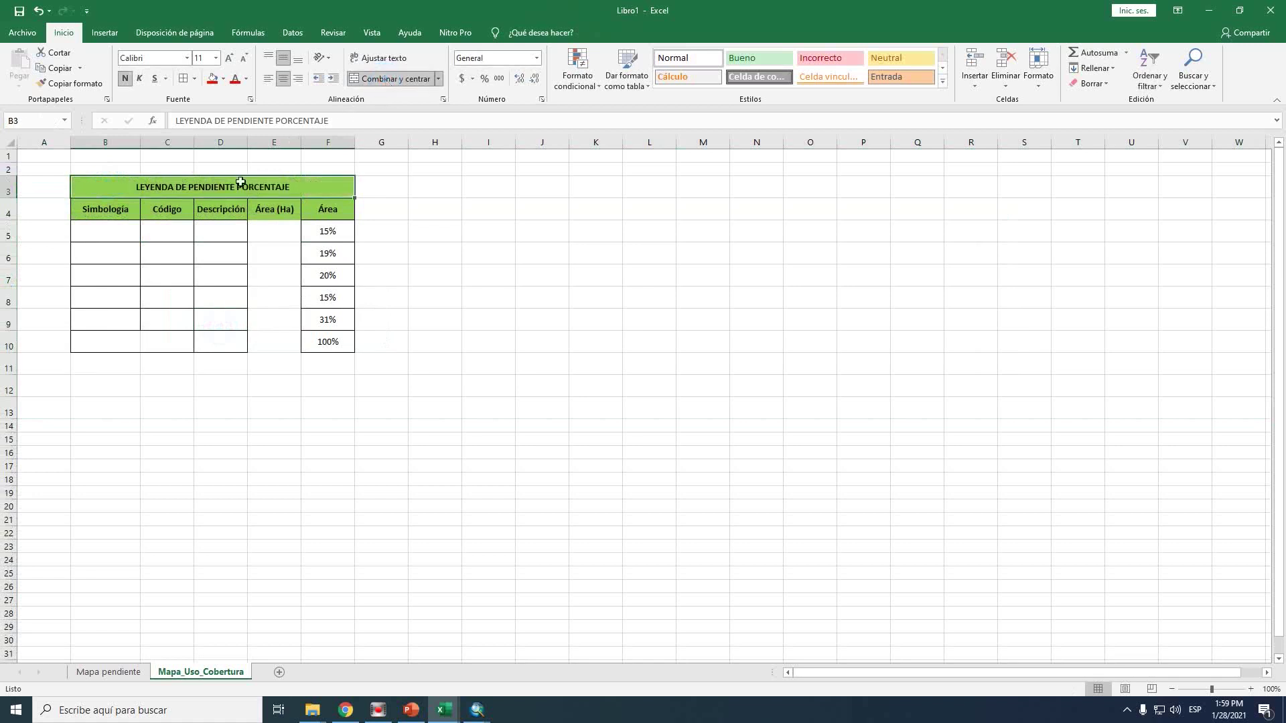
Change the table title to LEYENDA DE USO DE COBERTURA DE LA TIERRA
double_click(214, 189)
left_click_drag(191, 189, 388, 199)
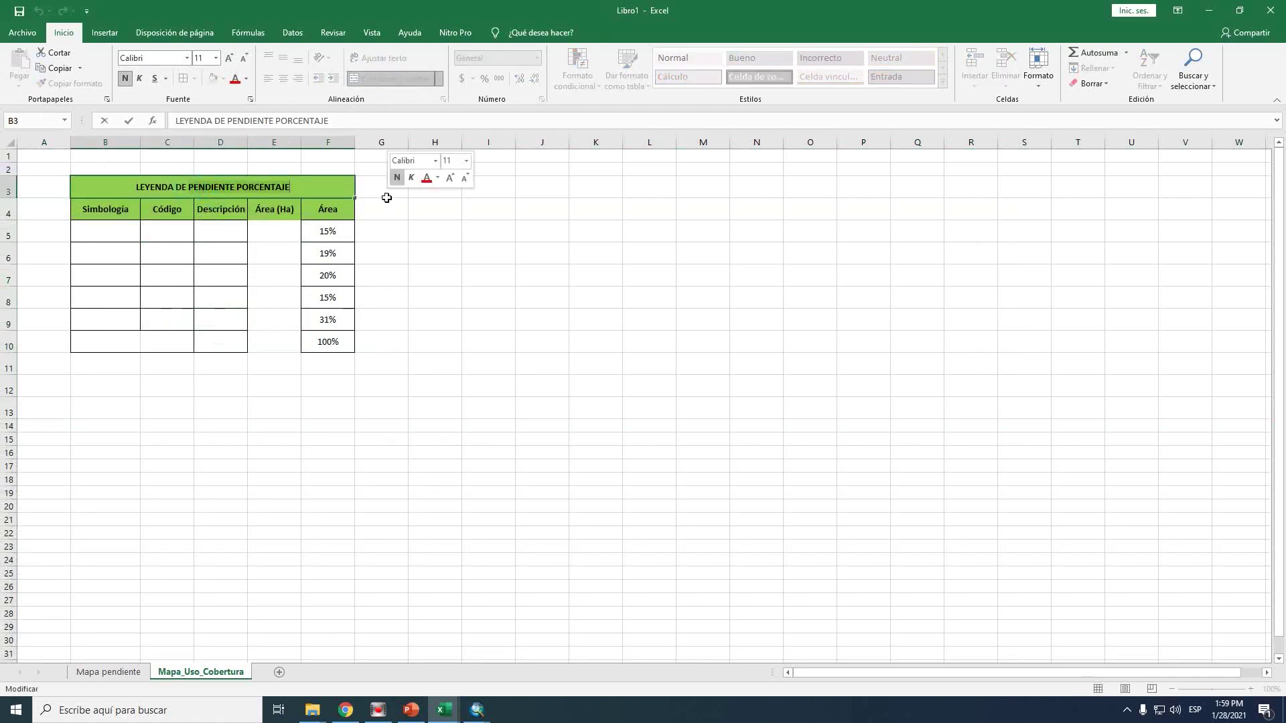
type("USO DE COB")
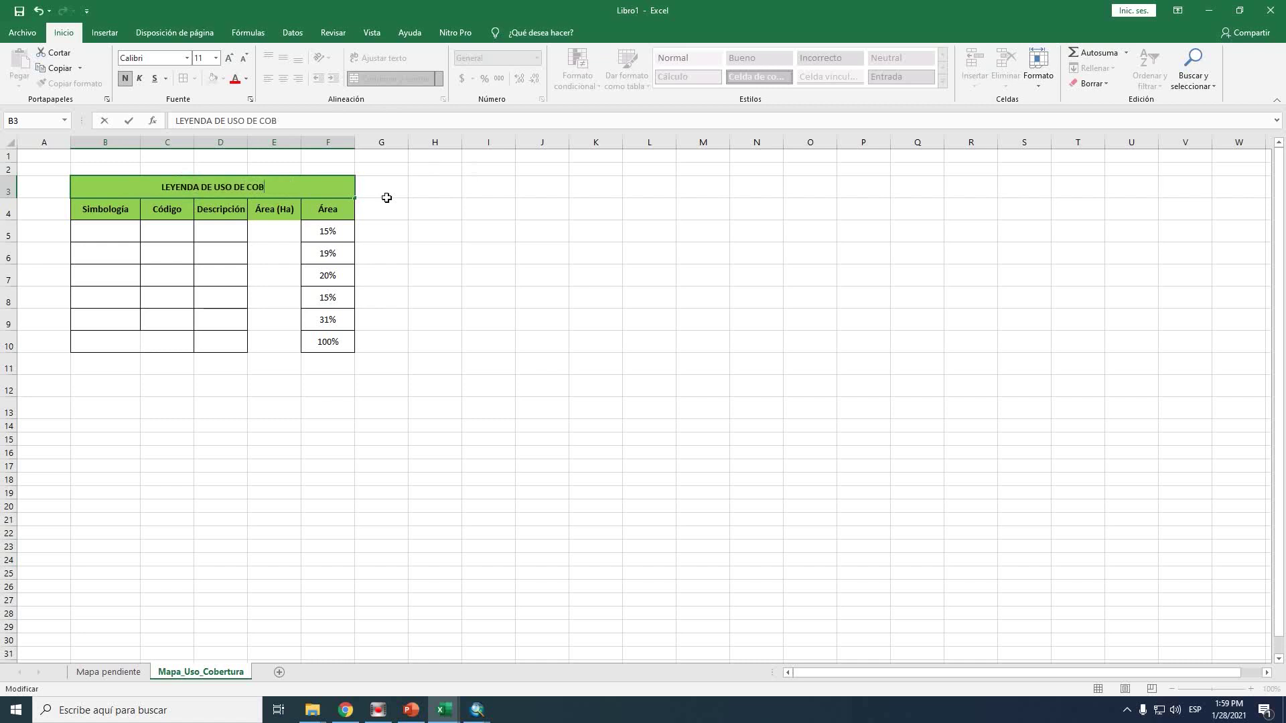
type("ERTURA DE LA TIERRA")
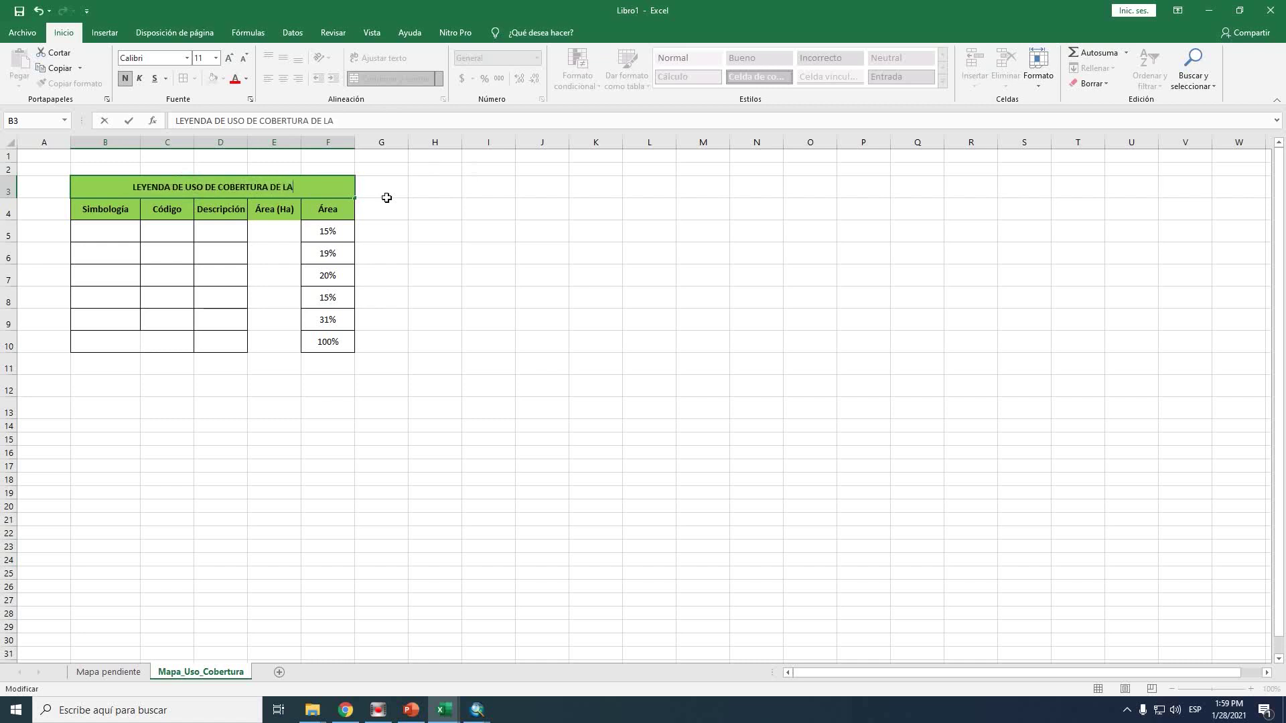
key("Return")
Apply all borders to the legend table cells that lack them, including the Área (Ha) column down to row 10
left_click_drag(205, 180, 281, 342)
left_click(184, 79)
left_click(485, 342)
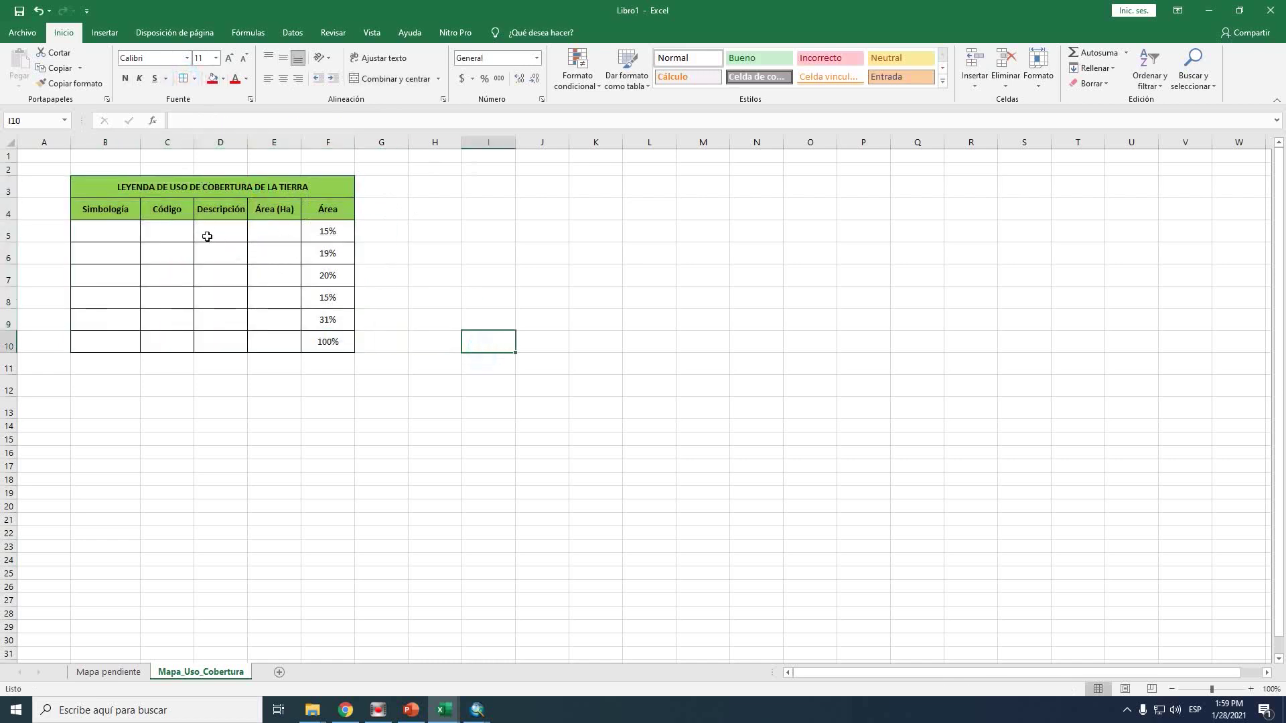
left_click(172, 231)
left_click_drag(398, 382, 388, 367)
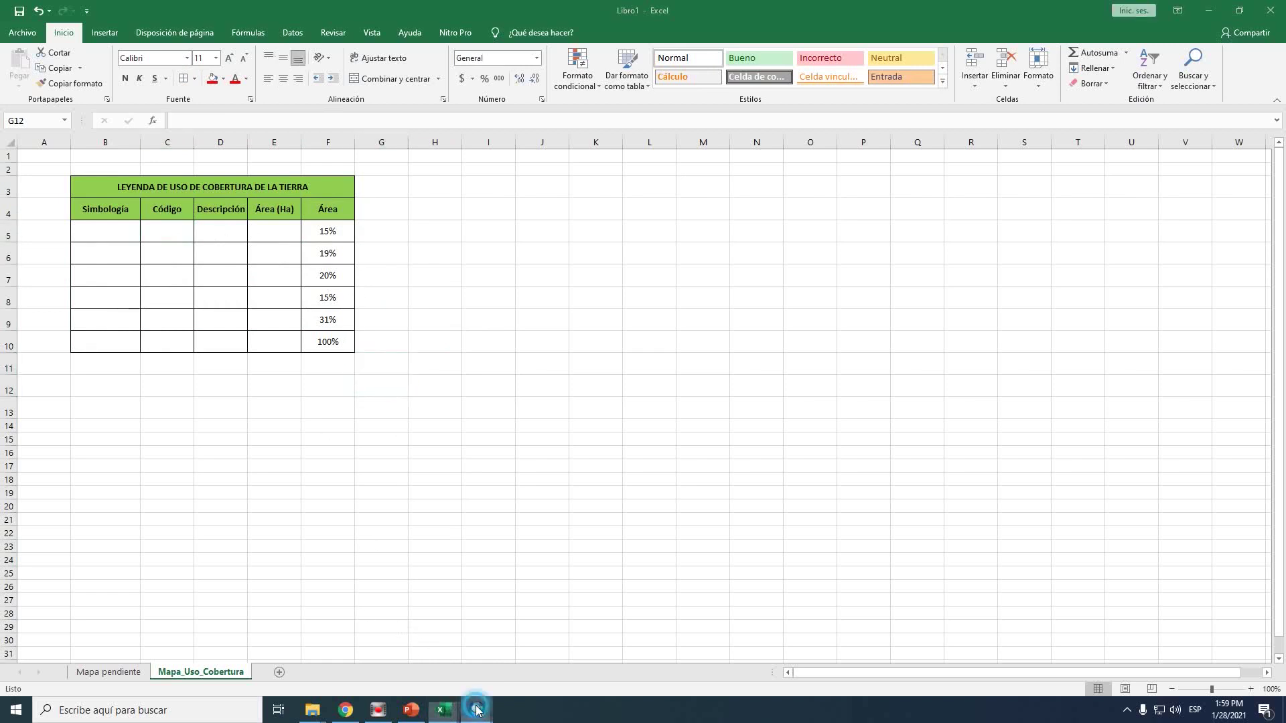
Switch to ArcMap and open the HRU analysis report Land Use, Soils, Slope Distribution
mouse_move(475, 707)
left_click(542, 653)
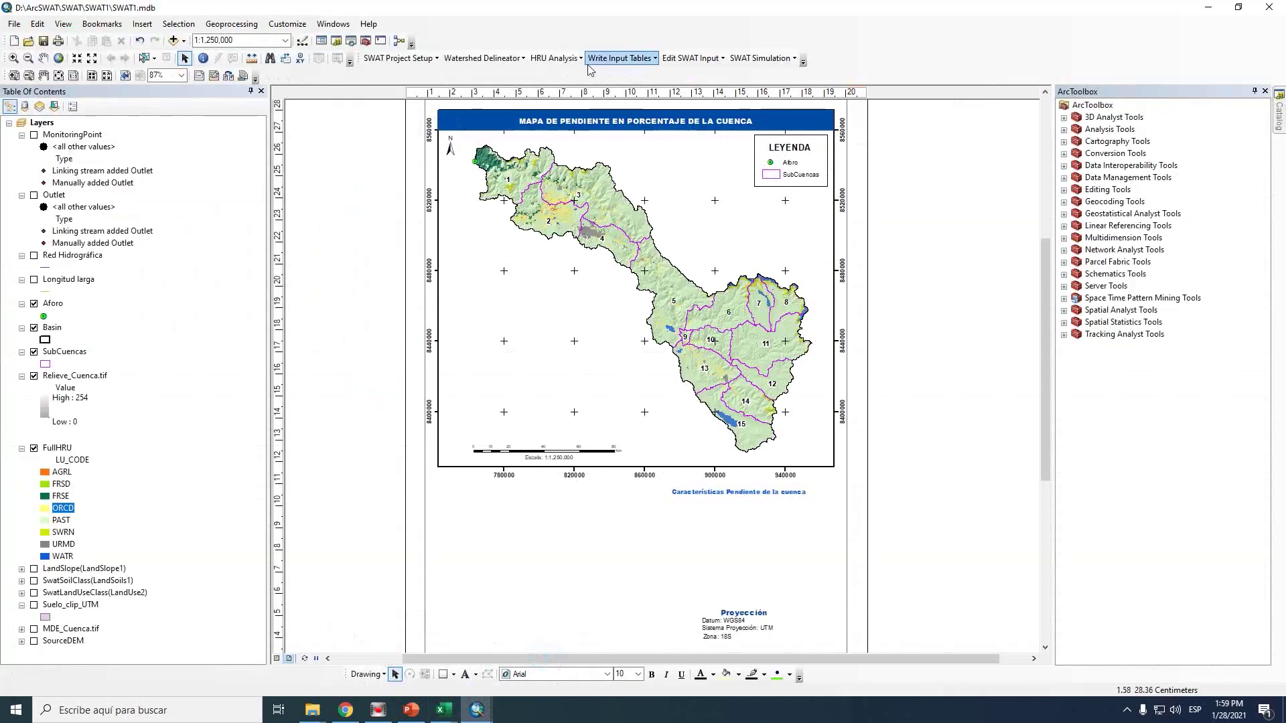
left_click(562, 58)
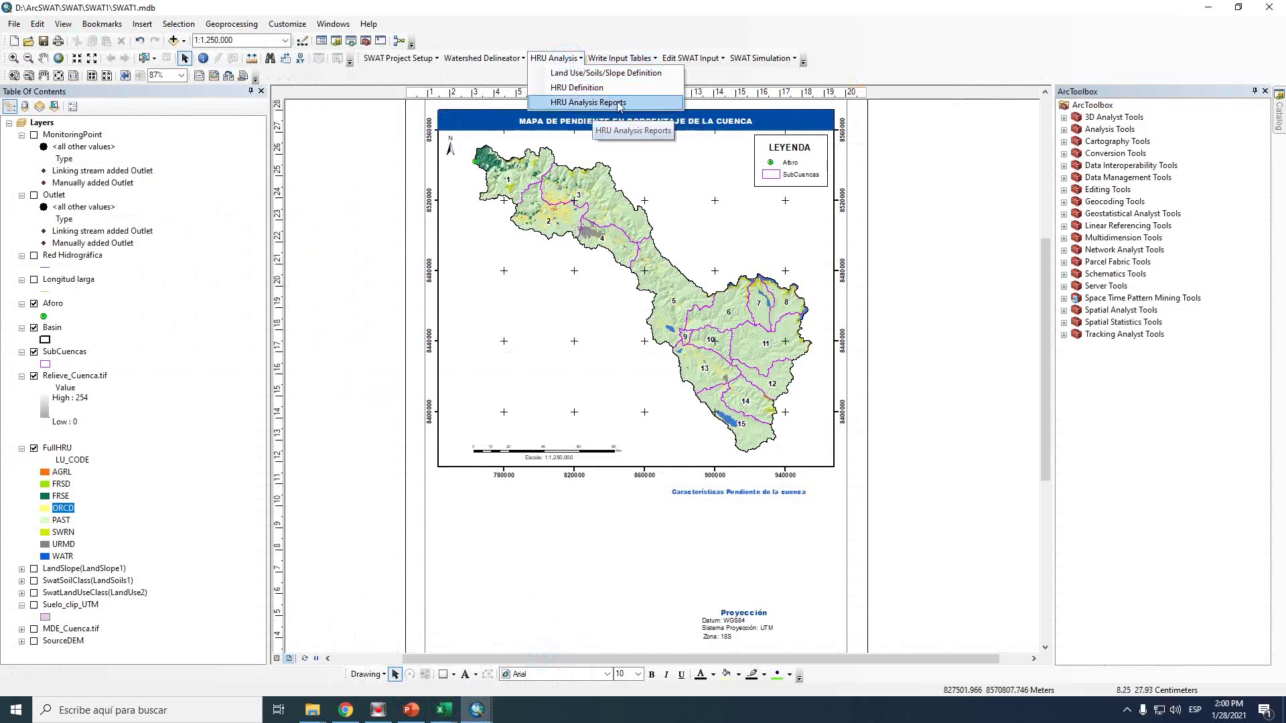
left_click(621, 103)
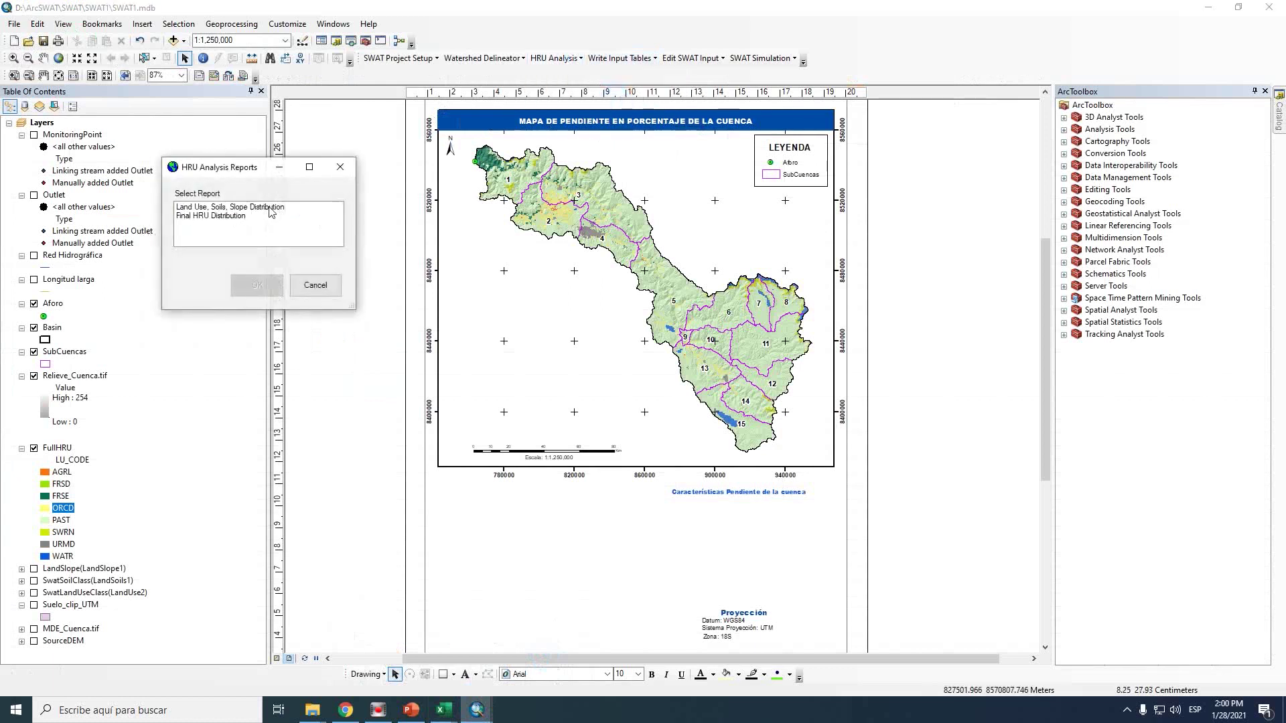
left_click(272, 207)
left_click(255, 284)
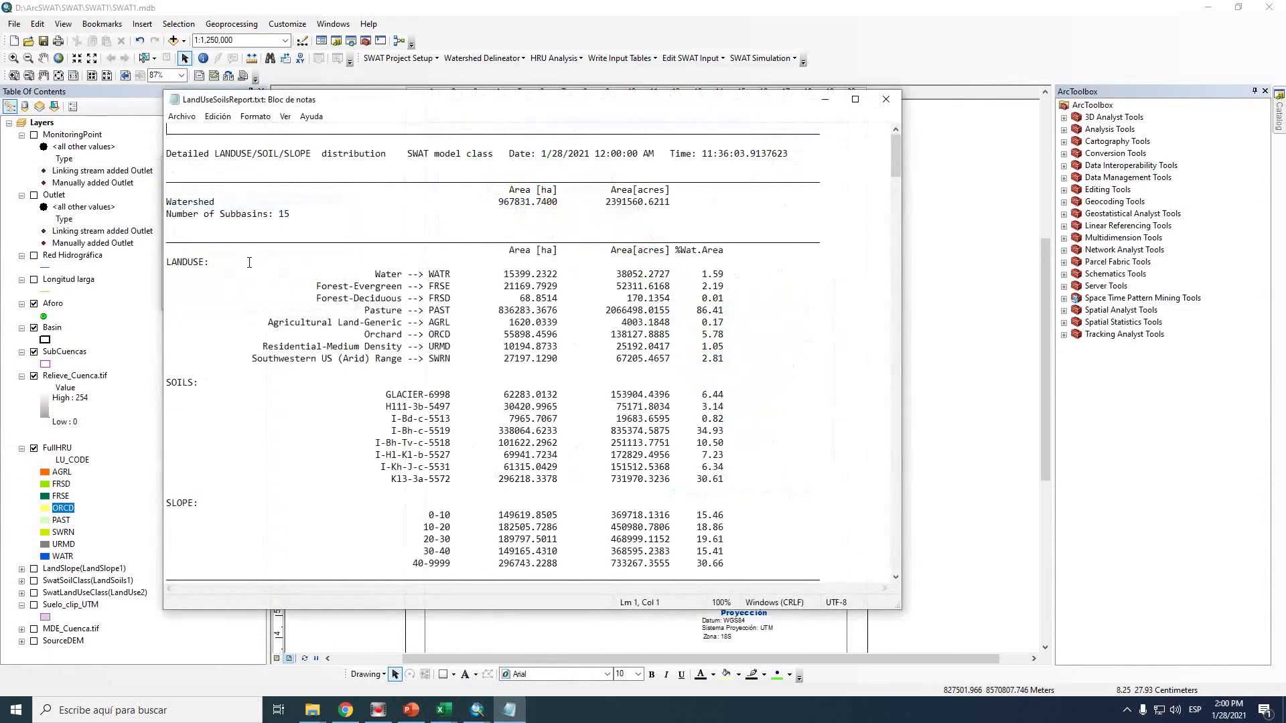
Copy the LANDUSE section of the report and paste it at cell K2 of the Mapa_Uso_Cobertura sheet in Excel
left_click_drag(732, 361, 173, 263)
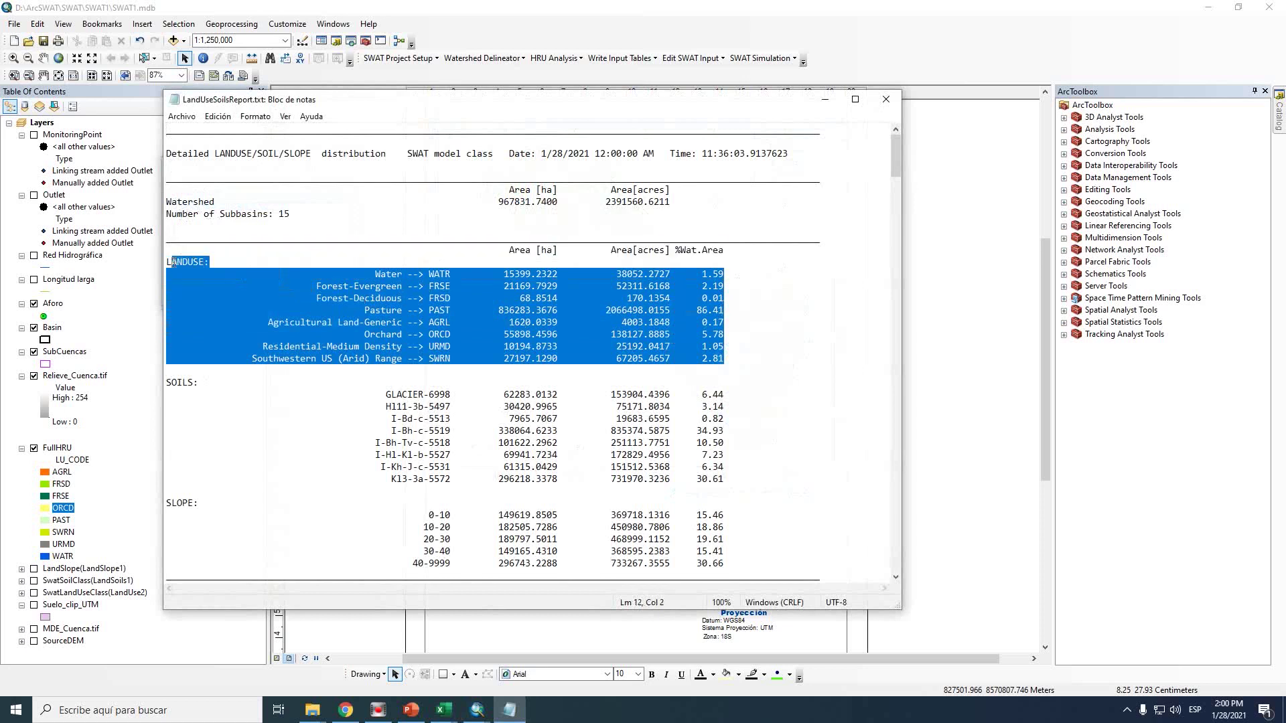
right_click(405, 326)
left_click(435, 358)
mouse_move(444, 710)
left_click(370, 665)
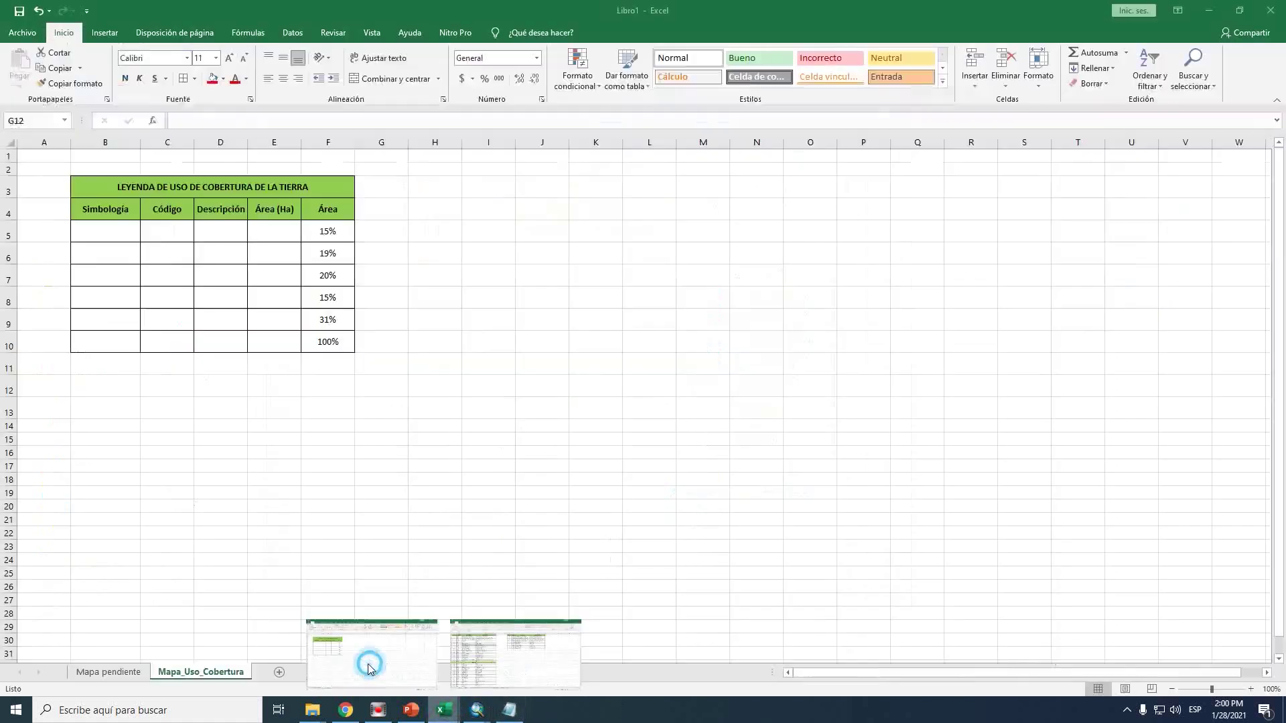
left_click(489, 320)
left_click(609, 167)
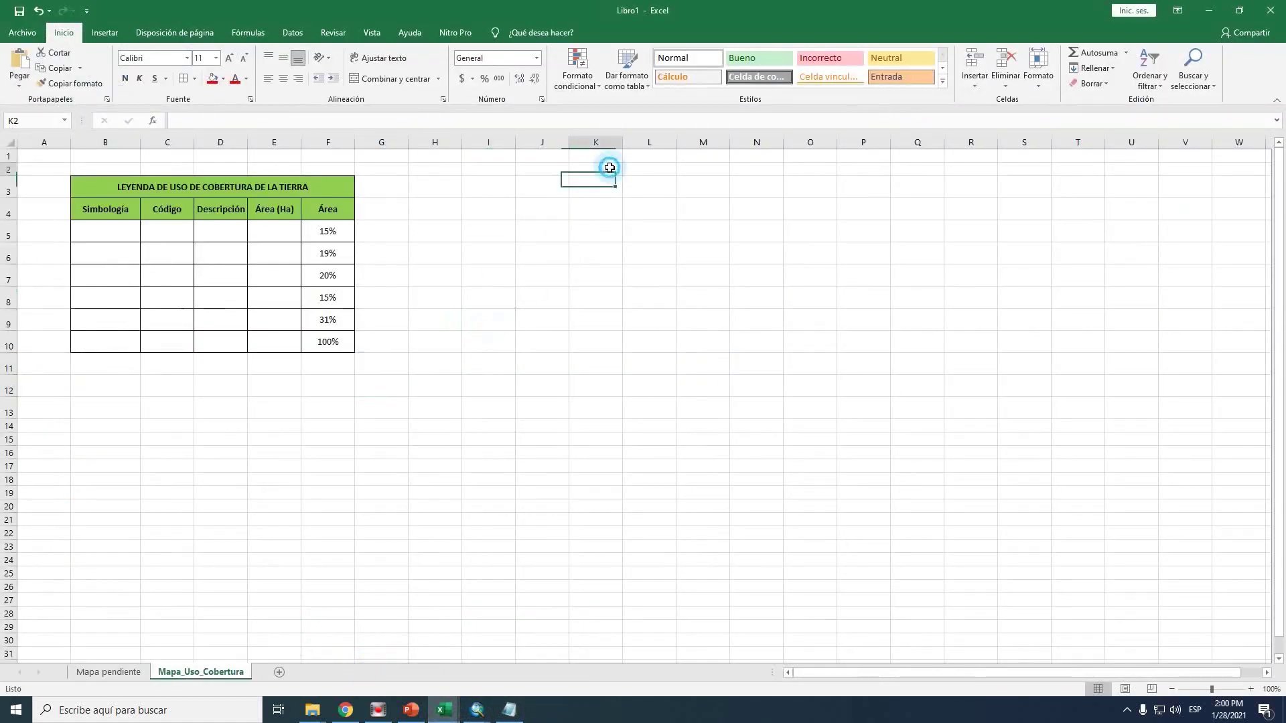
key("ctrl+v")
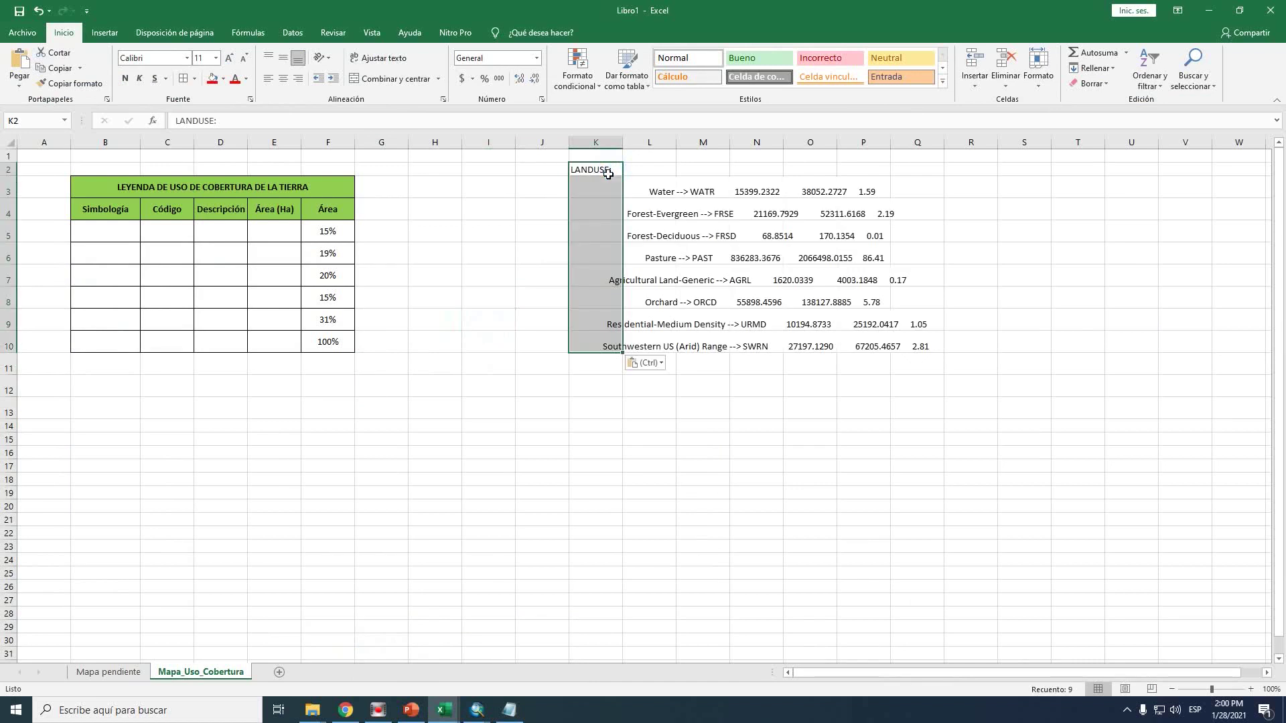
left_click(885, 321)
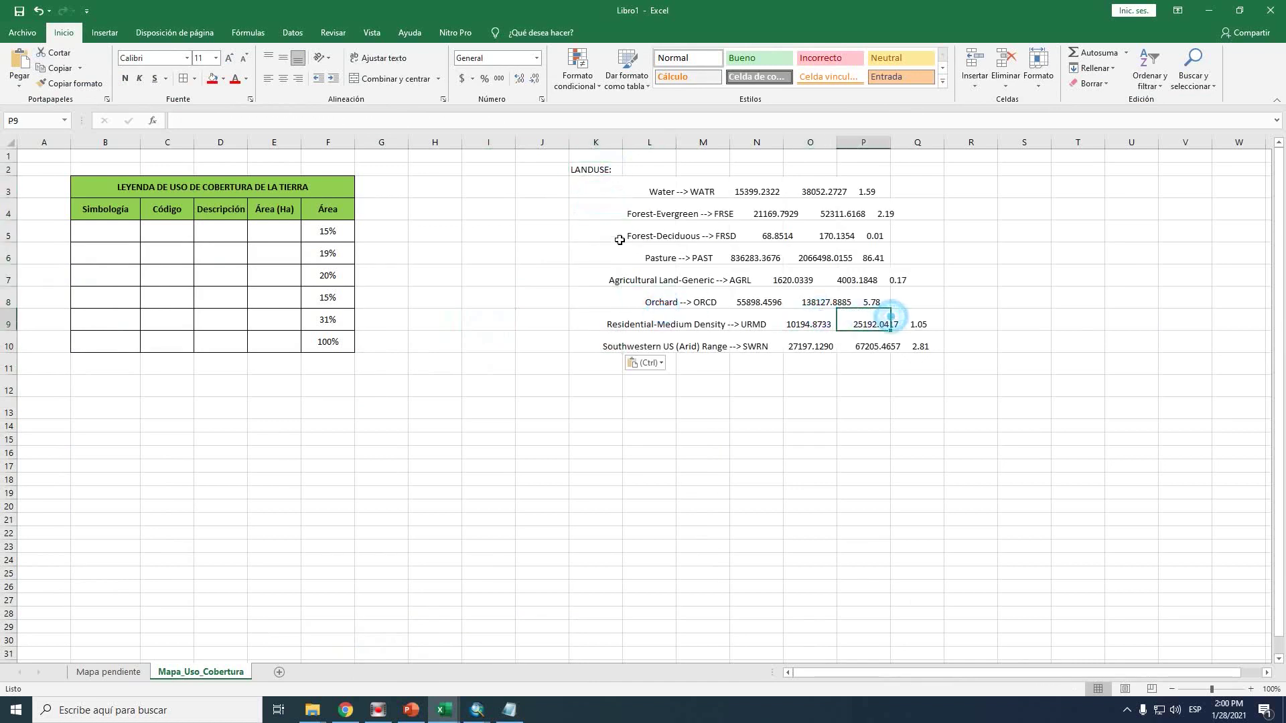
Fit the width of column K to the pasted land use text
left_click_drag(598, 189, 603, 341)
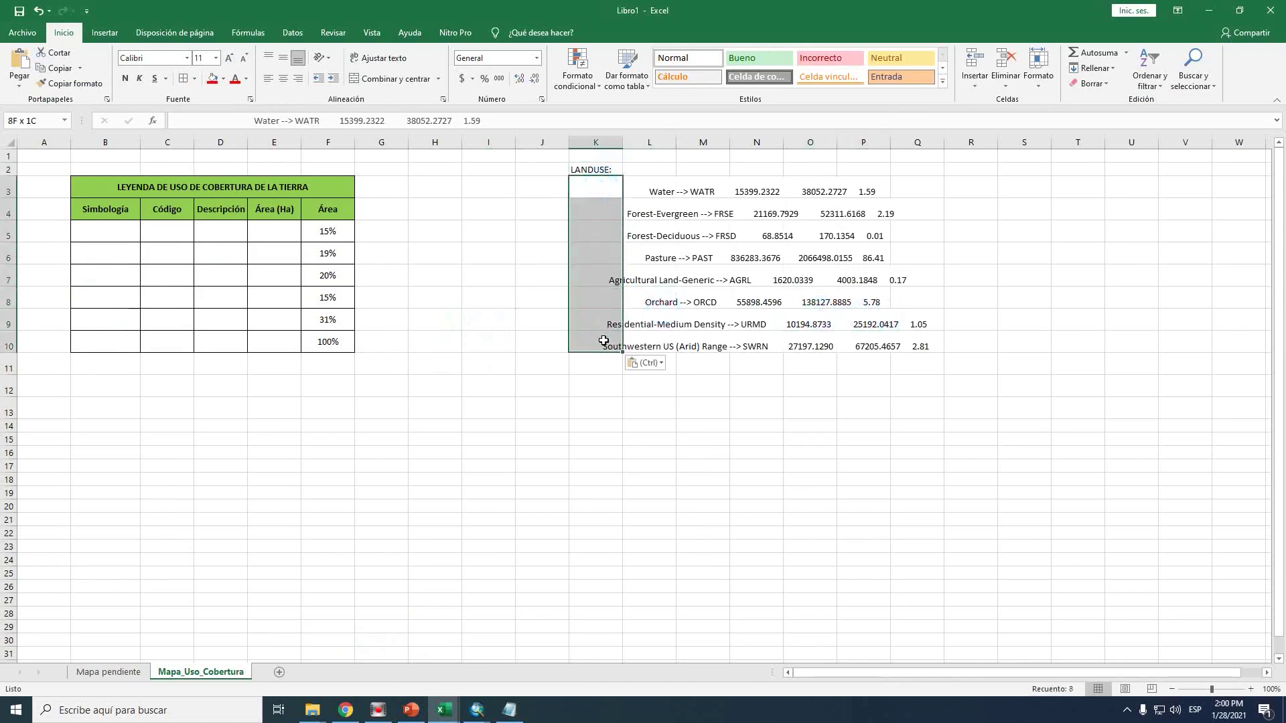
double_click(623, 139)
left_click(890, 370)
Split the land use lines in K3:K10 into columns with Text to Columns, delimited by the > character
left_click(842, 191)
left_click_drag(838, 231, 828, 344)
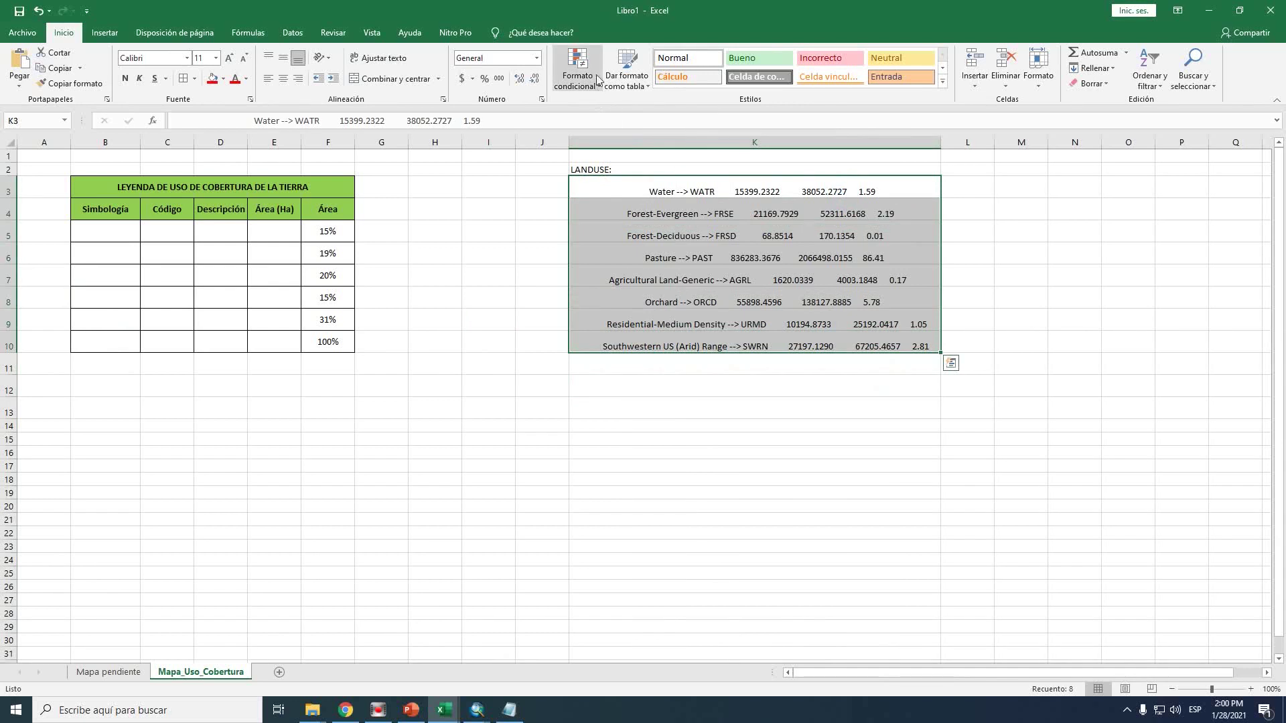
left_click(293, 33)
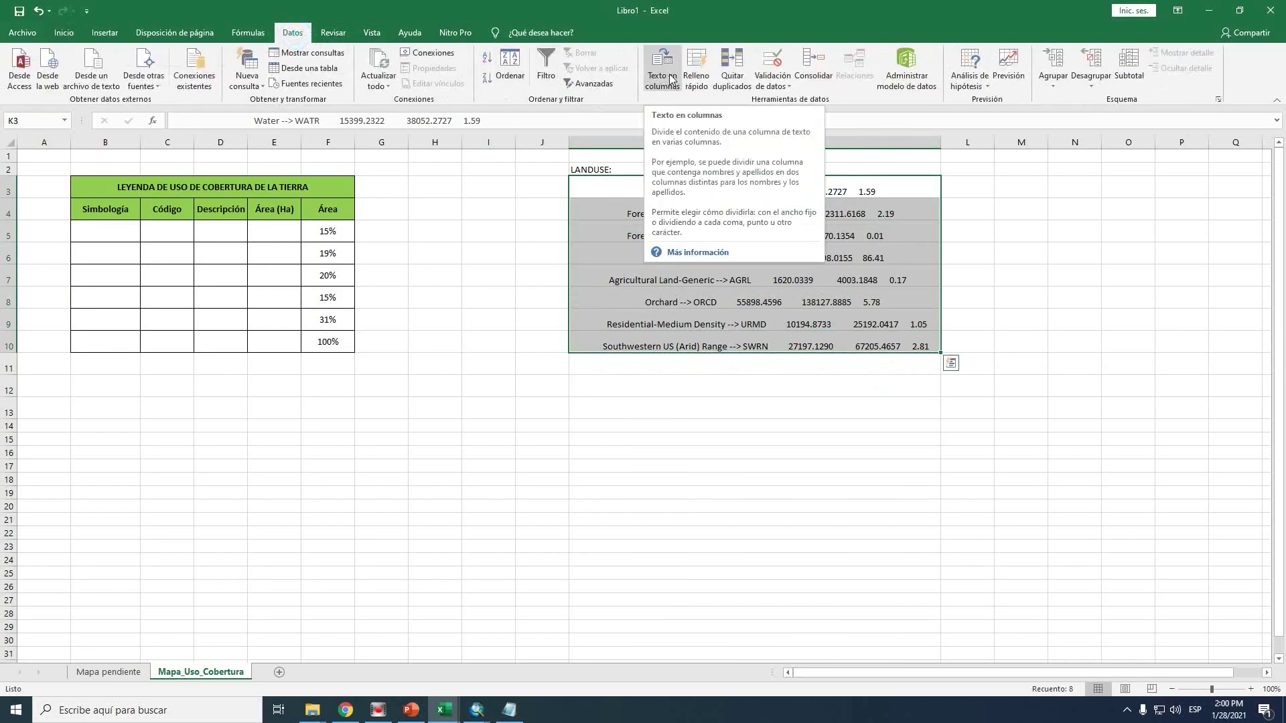
left_click(671, 86)
left_click_drag(516, 223, 343, 215)
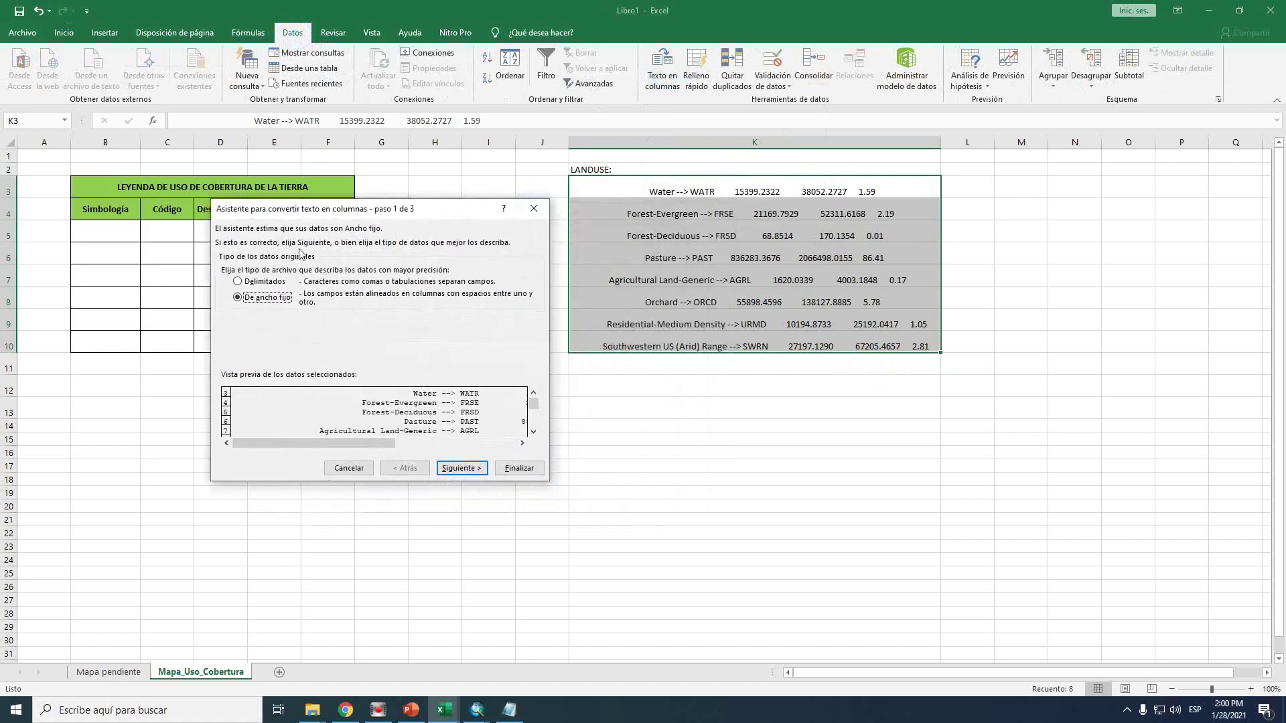
left_click(255, 284)
left_click(461, 467)
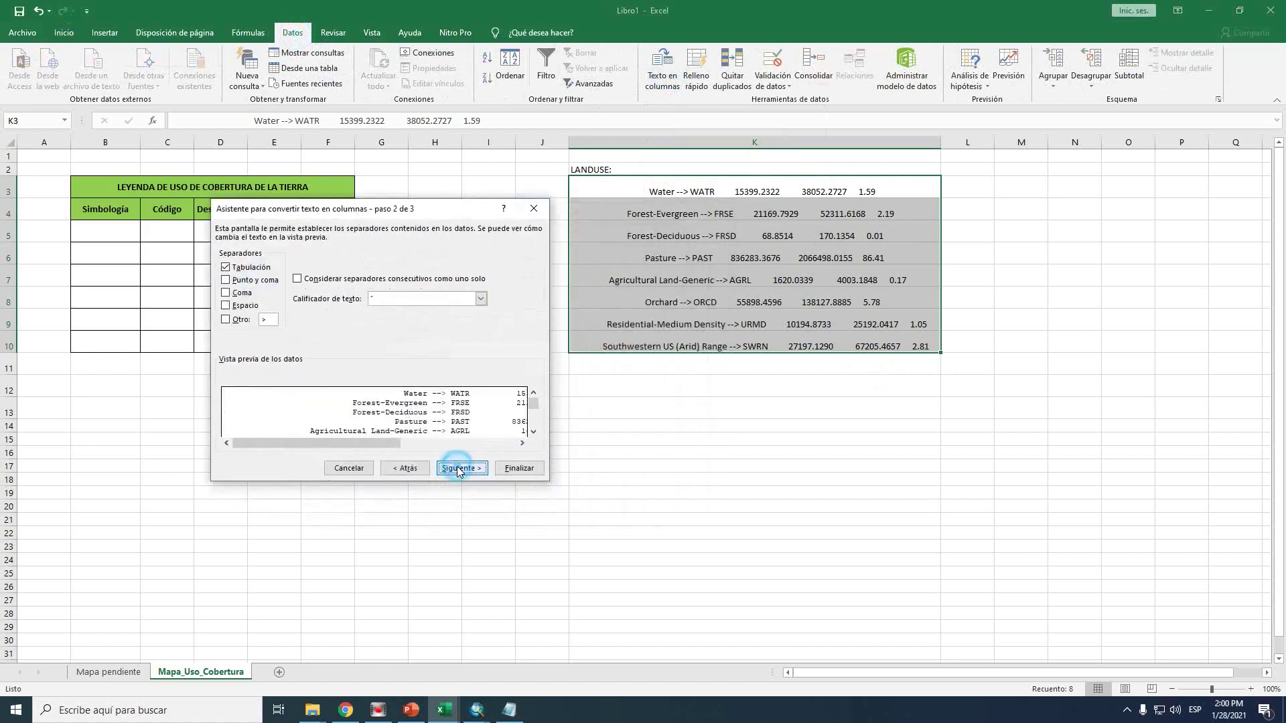
double_click(275, 322)
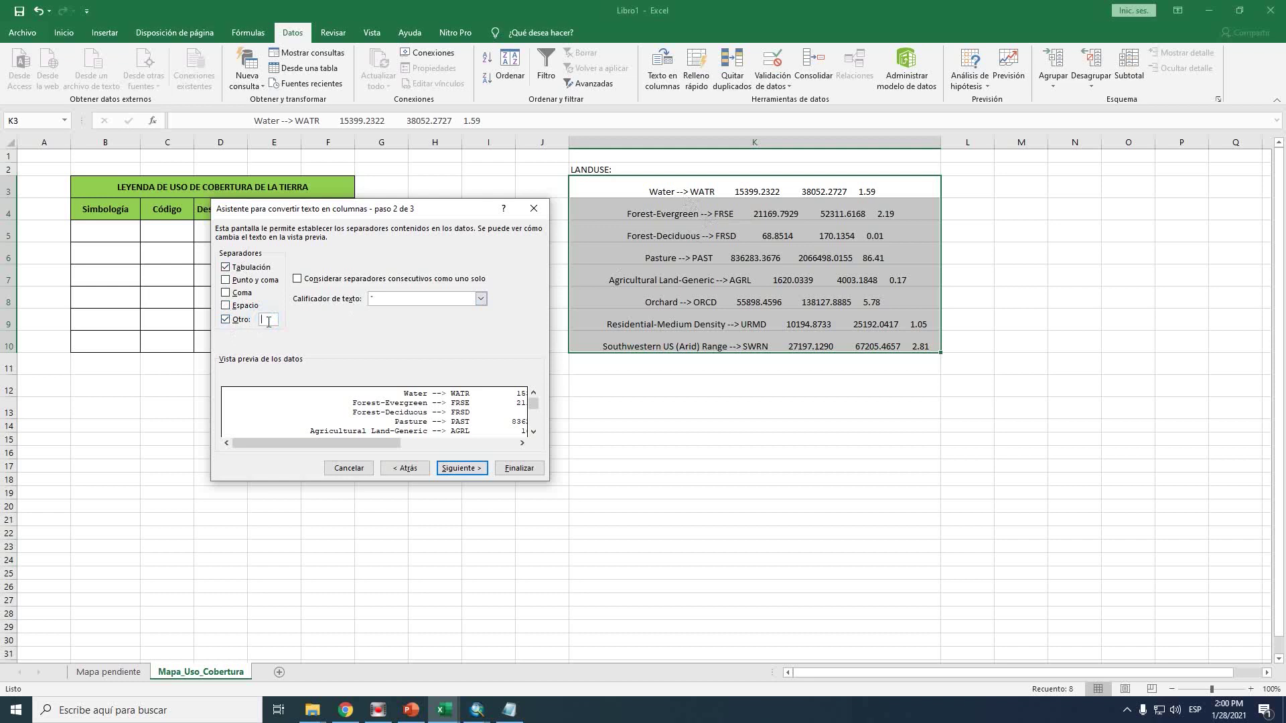
left_click(462, 468)
left_click(521, 468)
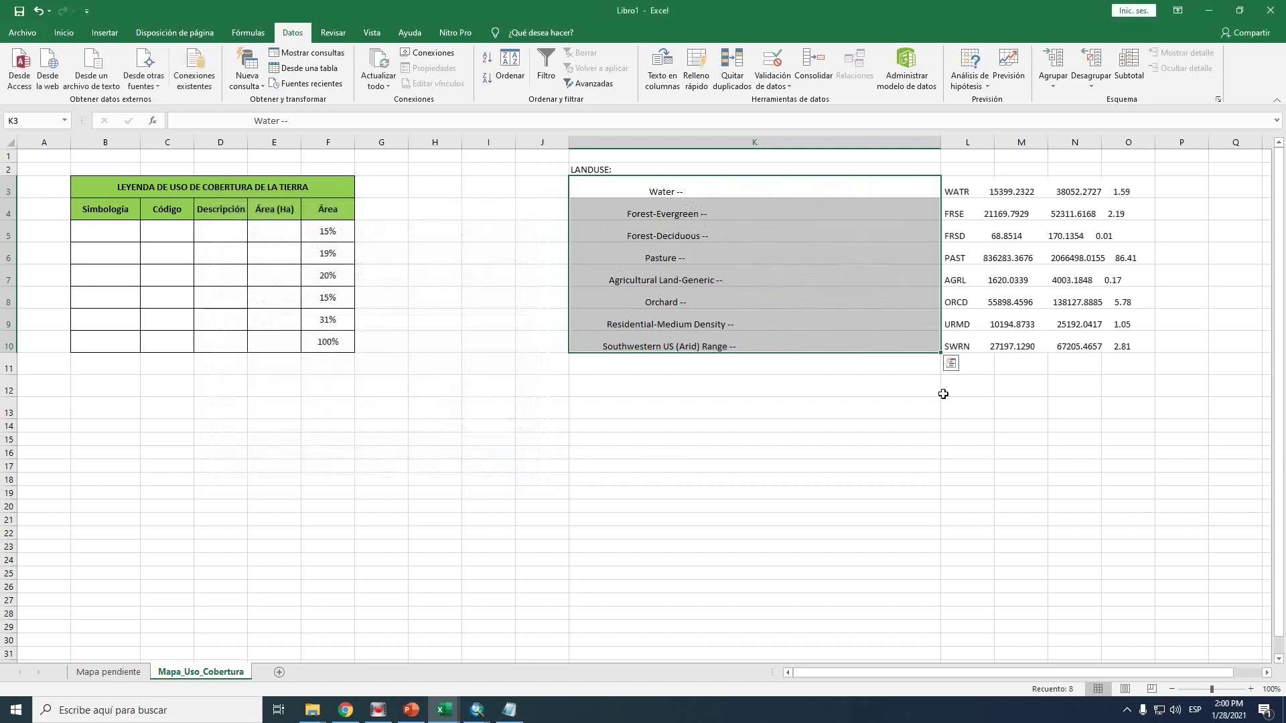
left_click(965, 399)
Split the codes and area values in L3:L10 into separate columns with Text to Columns, using space instead of > as delimiter
left_click_drag(767, 192, 737, 368)
left_click_drag(708, 192, 718, 345)
left_click_drag(971, 188, 966, 342)
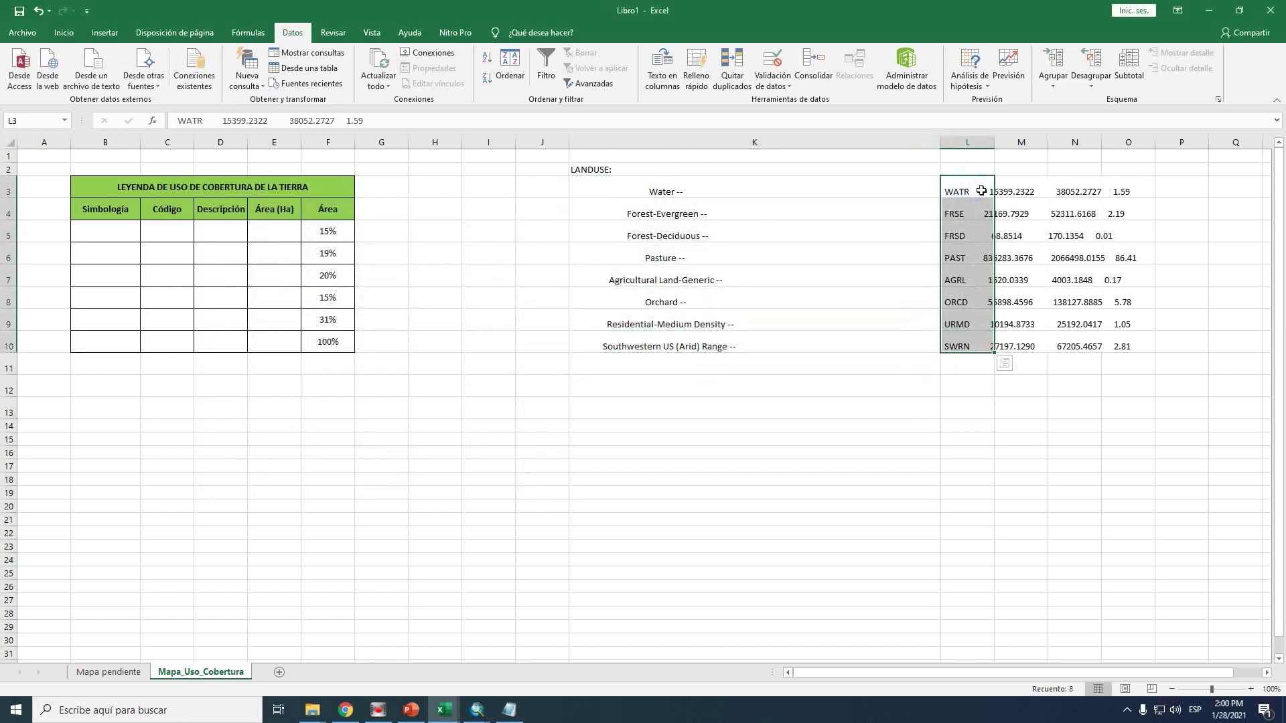
left_click(662, 79)
left_click(268, 281)
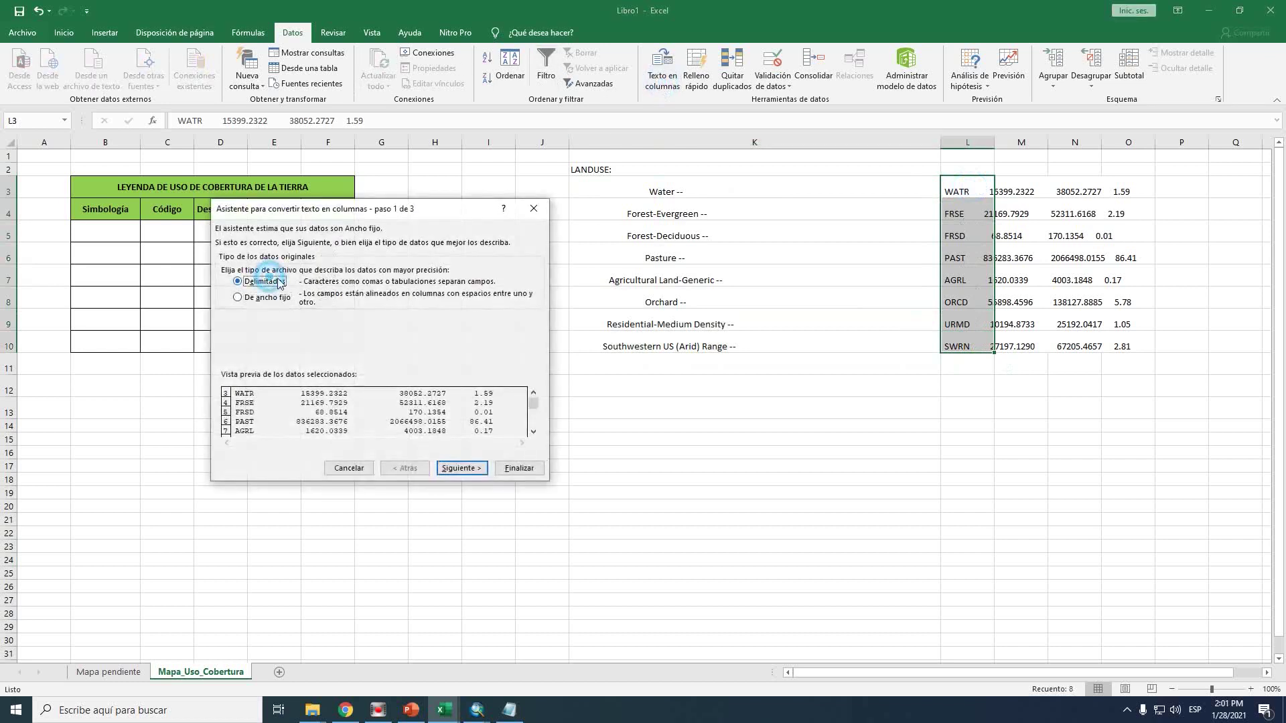
left_click(462, 468)
left_click(239, 320)
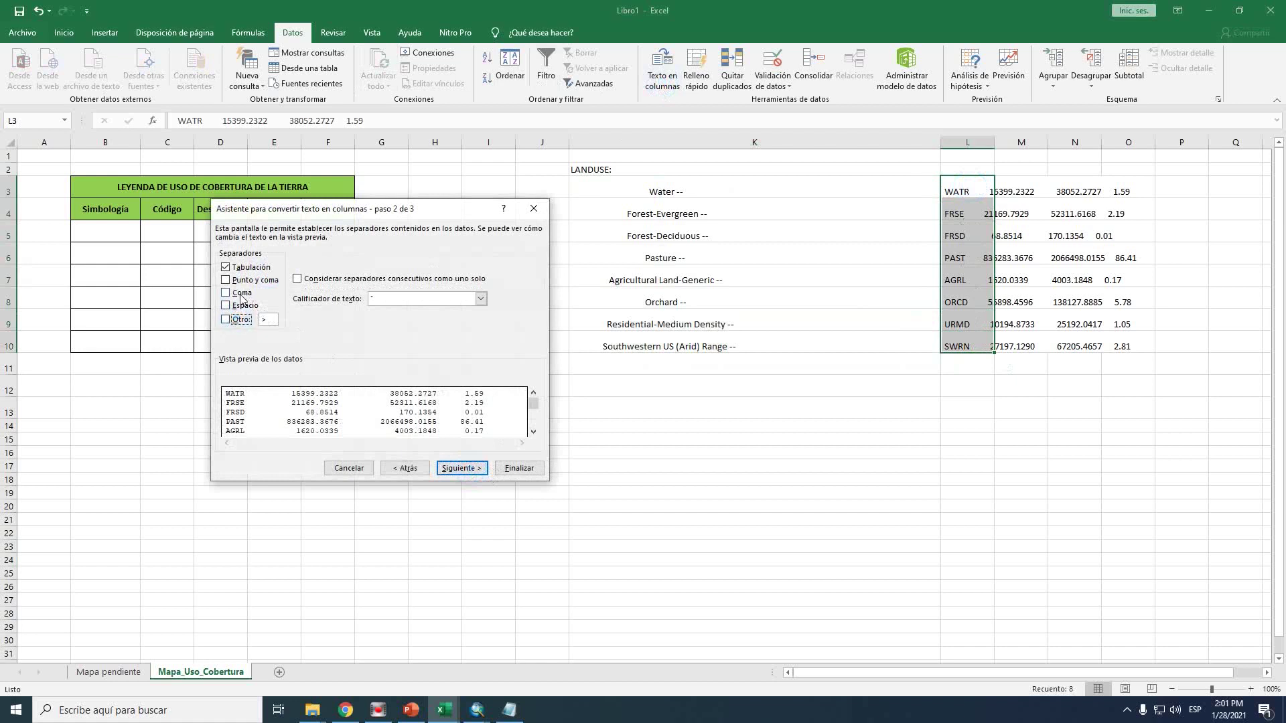
left_click(246, 306)
left_click(462, 468)
left_click(520, 468)
left_click(1039, 465)
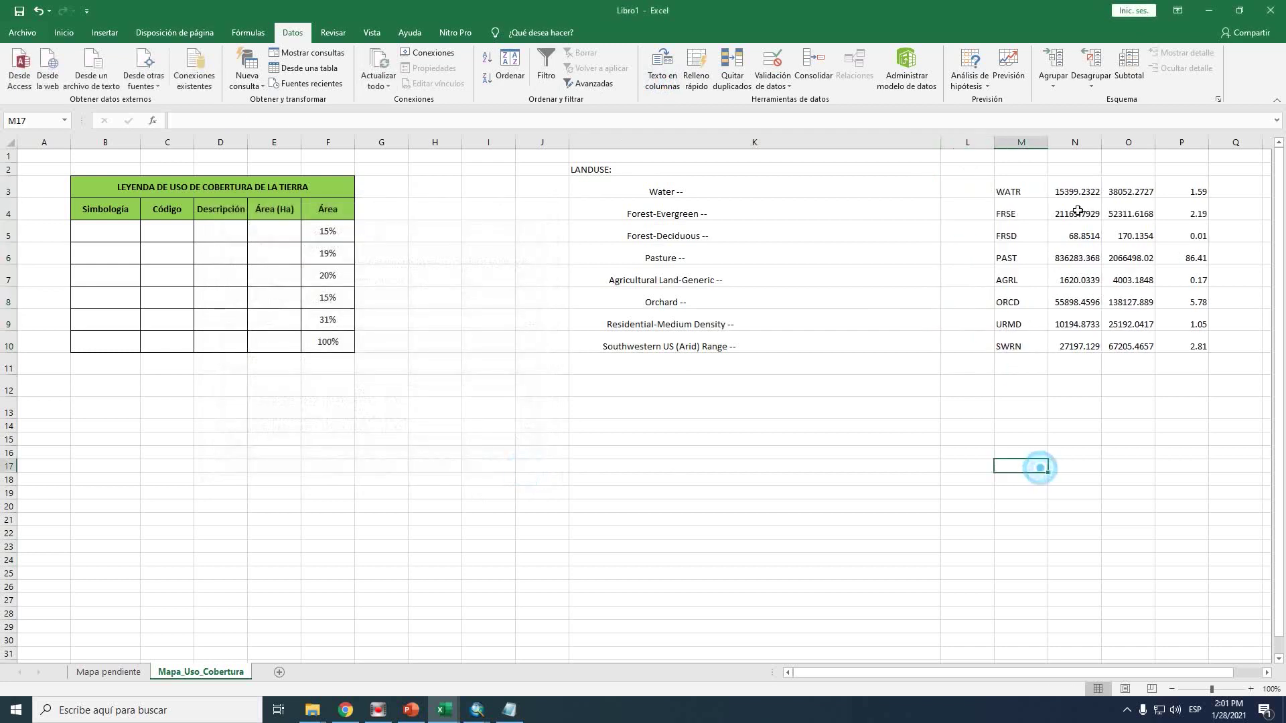
Move the land use codes from M3:M10 to the Código cells C5:C12 and centre them horizontally and vertically
left_click_drag(1024, 191, 1005, 351)
left_click_drag(1010, 350, 187, 255)
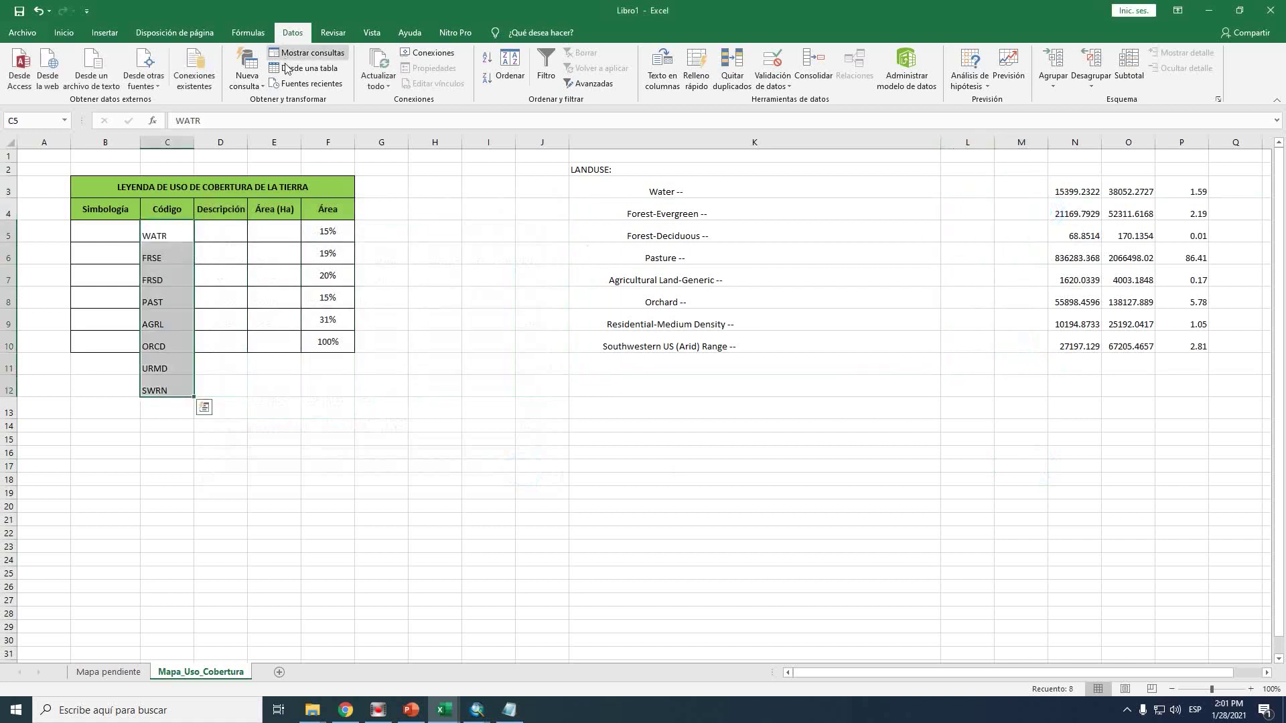
left_click(64, 32)
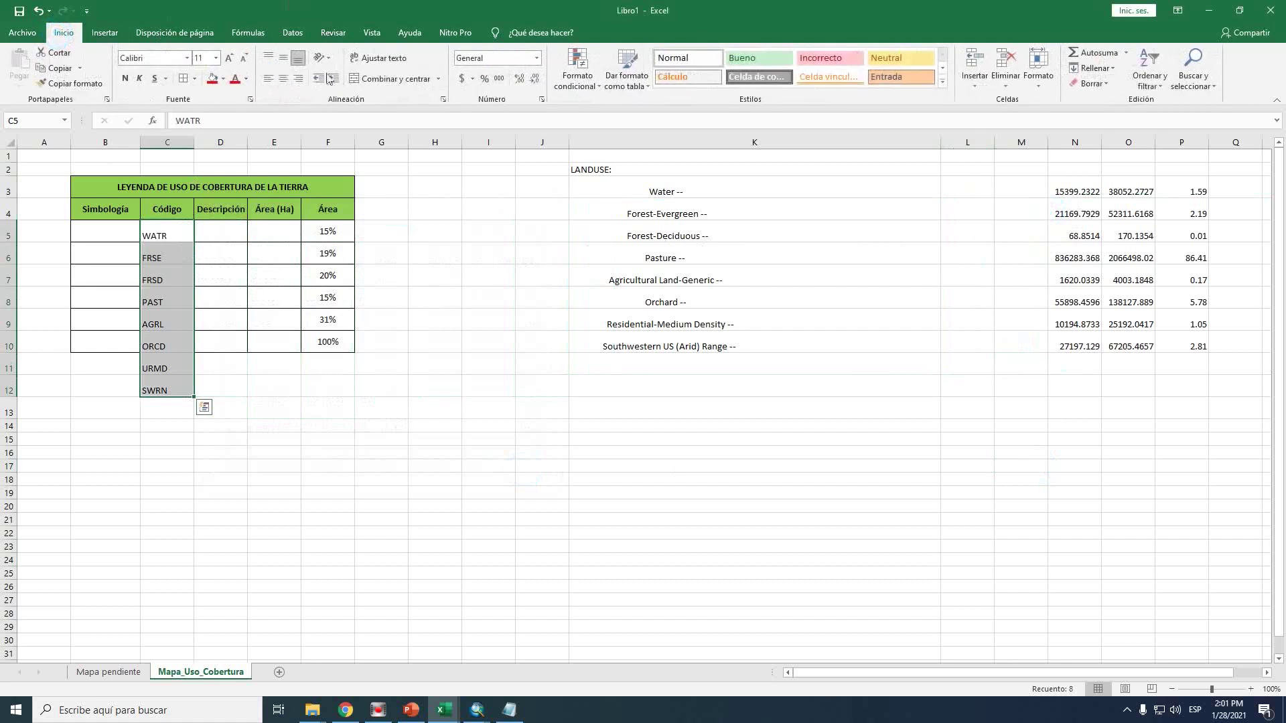
left_click(284, 79)
left_click(283, 58)
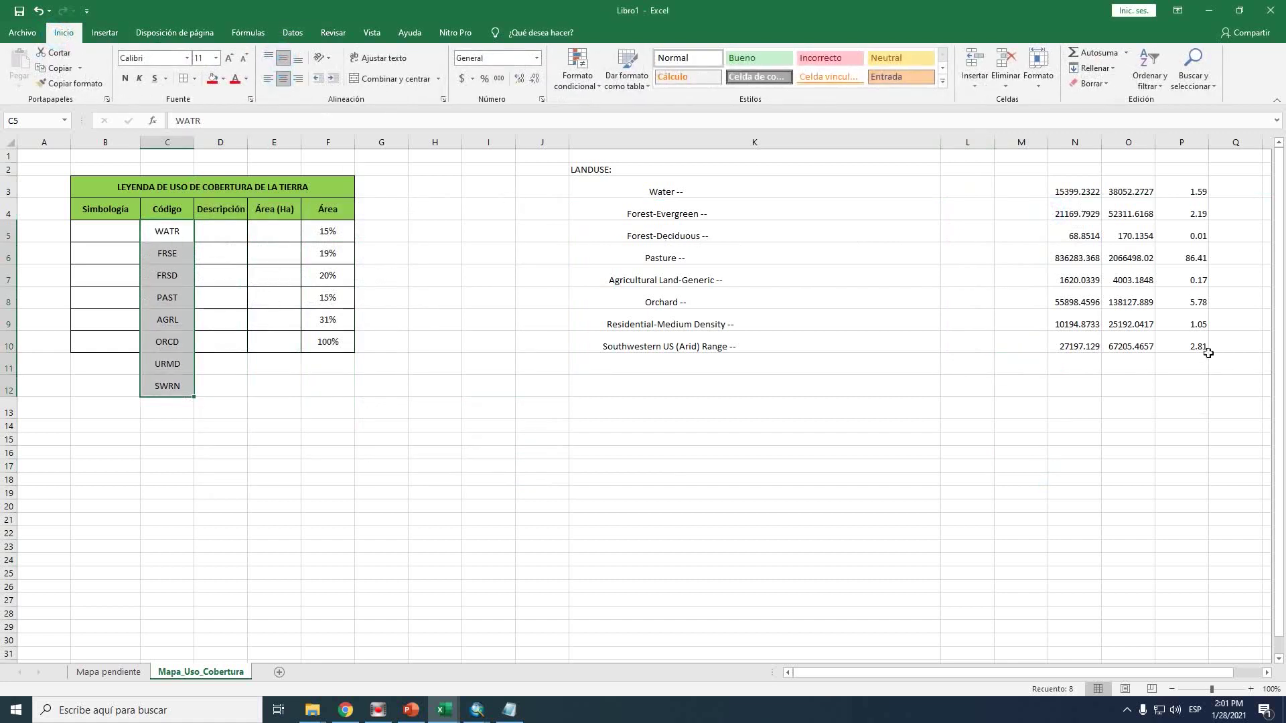
Move the hectare values from N3:N10 to E5:E12 and clear the old percentages from F5:F10
left_click(1132, 354)
left_click_drag(1075, 195, 280, 395)
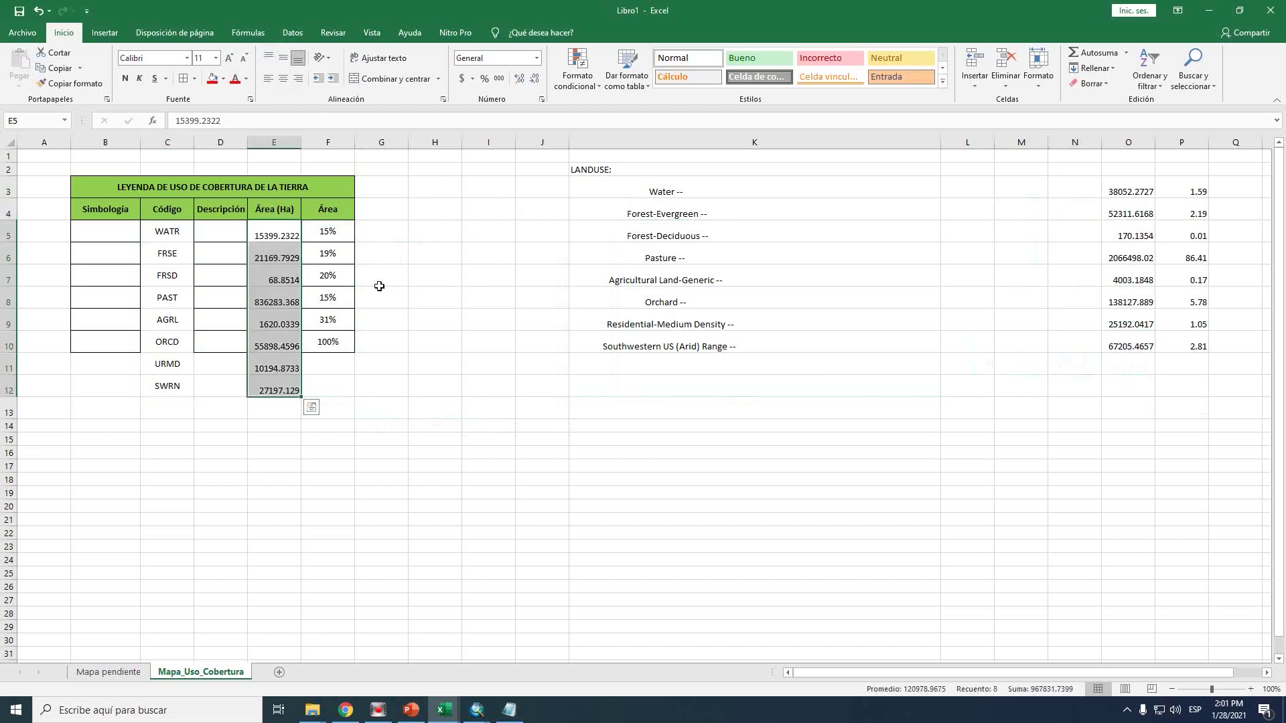
left_click_drag(1199, 193, 1199, 349)
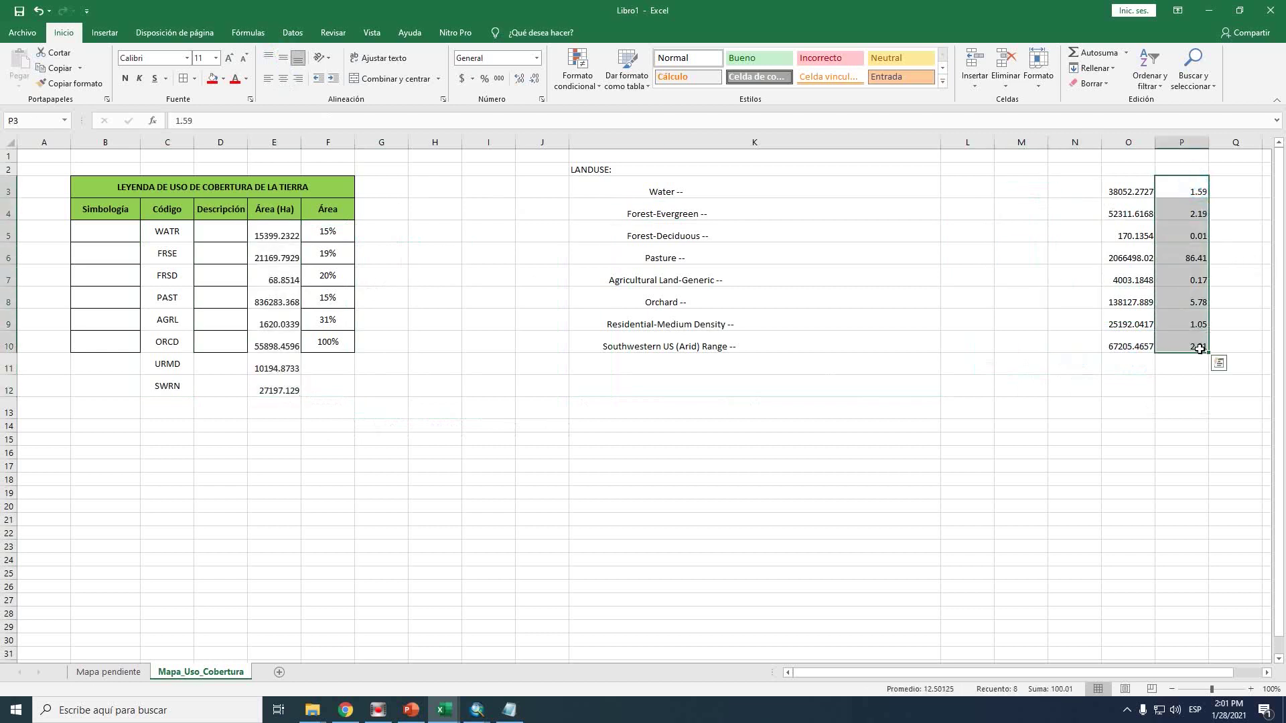
left_click_drag(332, 229, 331, 344)
key("Delete")
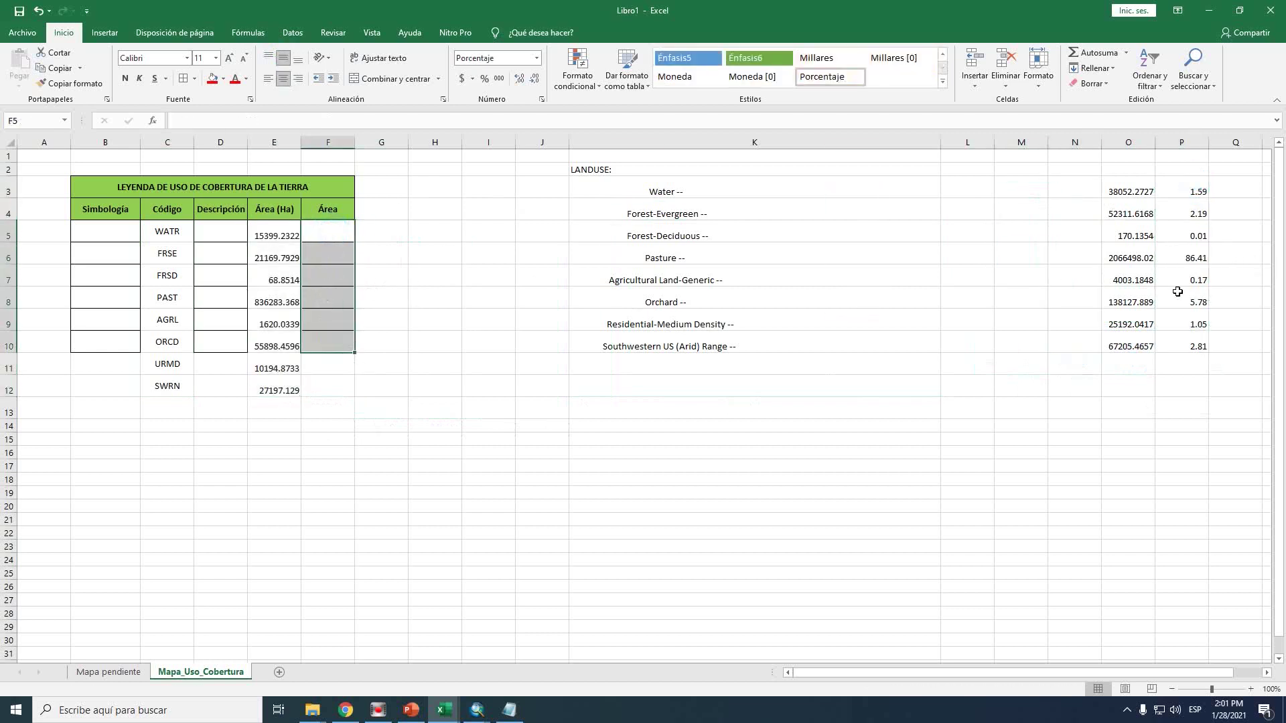
Move the area percentages from P3:P10 to F5:F12 and centre the area values horizontally and vertically
left_click_drag(1199, 194, 345, 388)
left_click(283, 58)
left_click(283, 79)
left_click(373, 299)
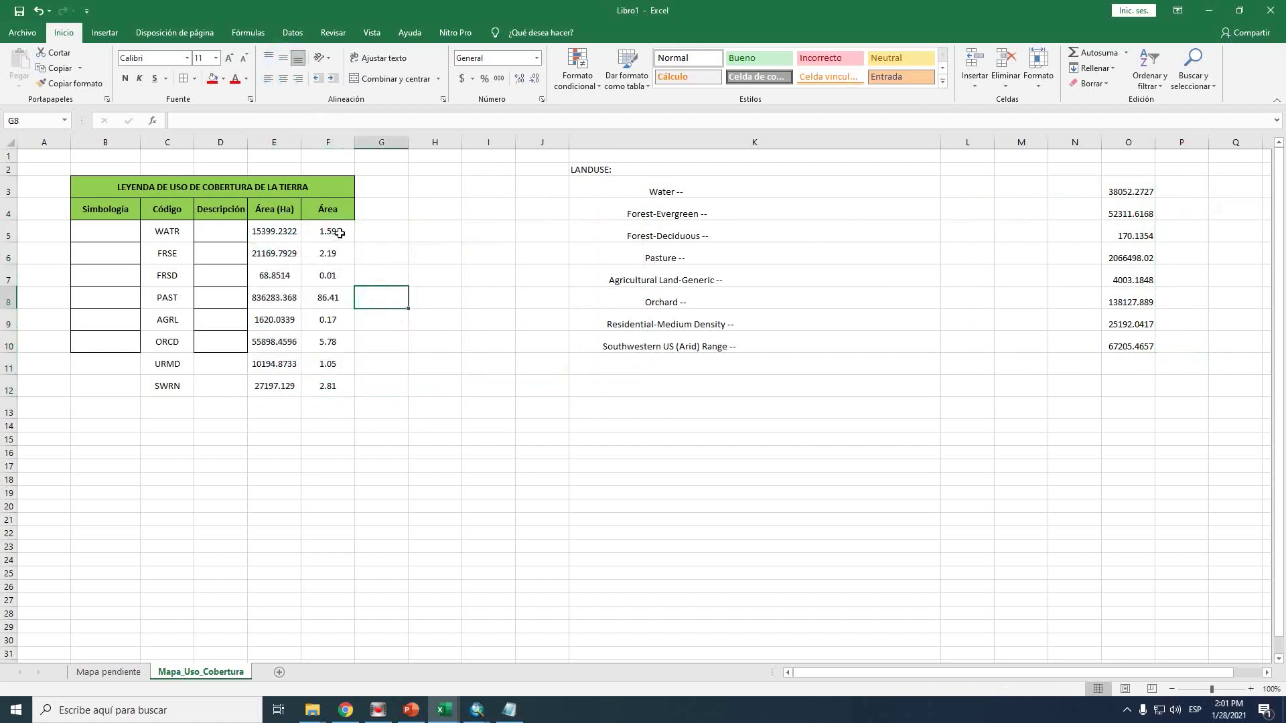
Sum the Área column values in F13 and apply the percentage format to F5:F13
left_click_drag(330, 233, 348, 406)
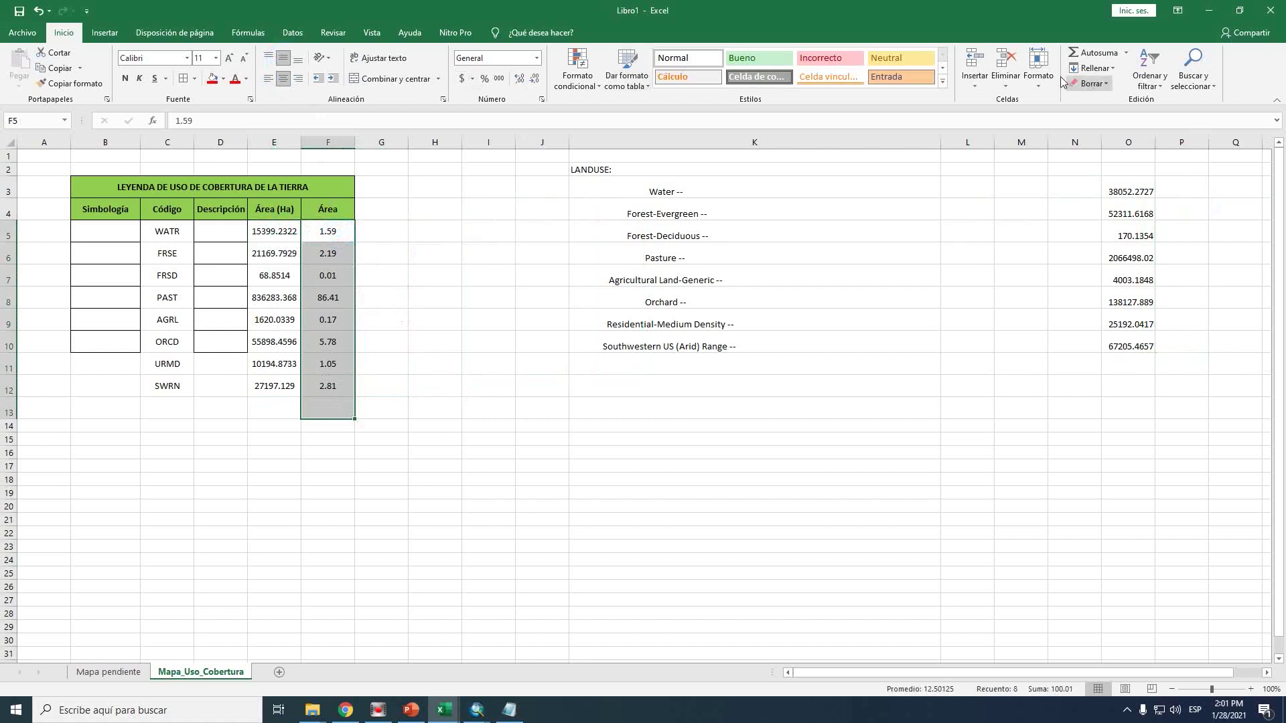
left_click(1092, 52)
left_click(396, 425)
left_click(335, 410)
left_click_drag(330, 235, 317, 413)
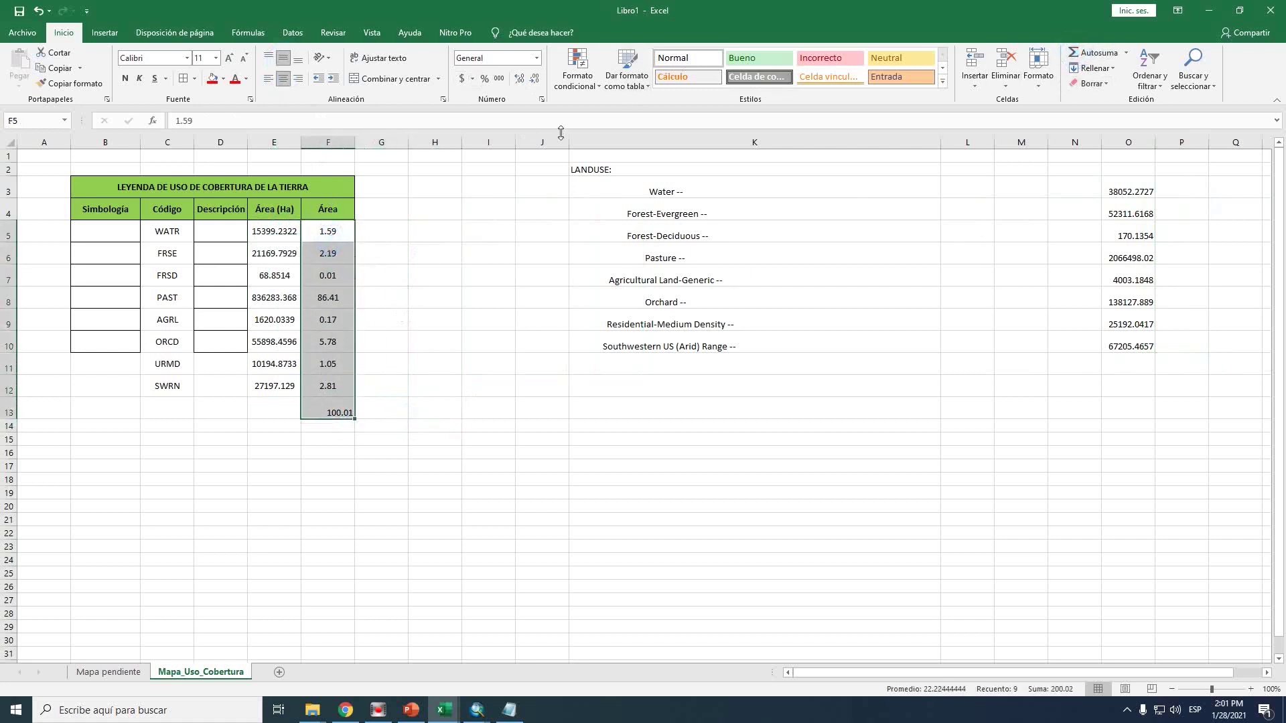
left_click(484, 79)
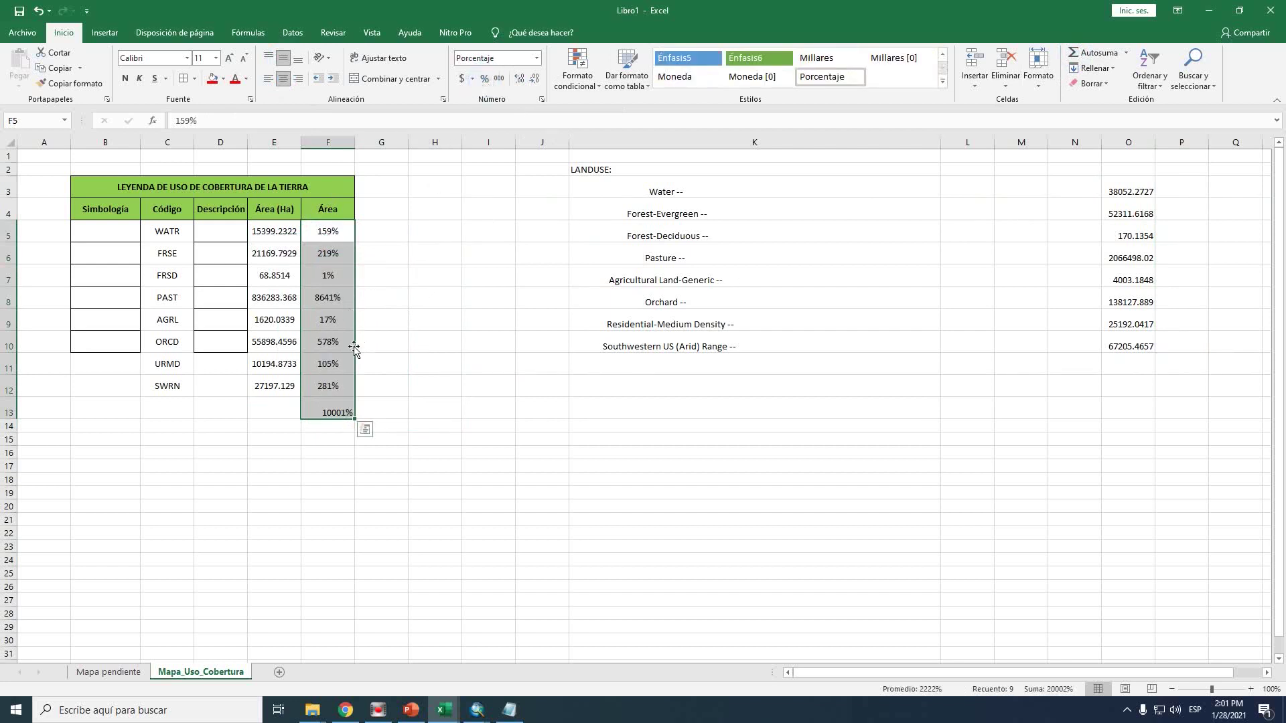
Undo the percentage format and clear the area values and total from F5:F13
key("ctrl+z")
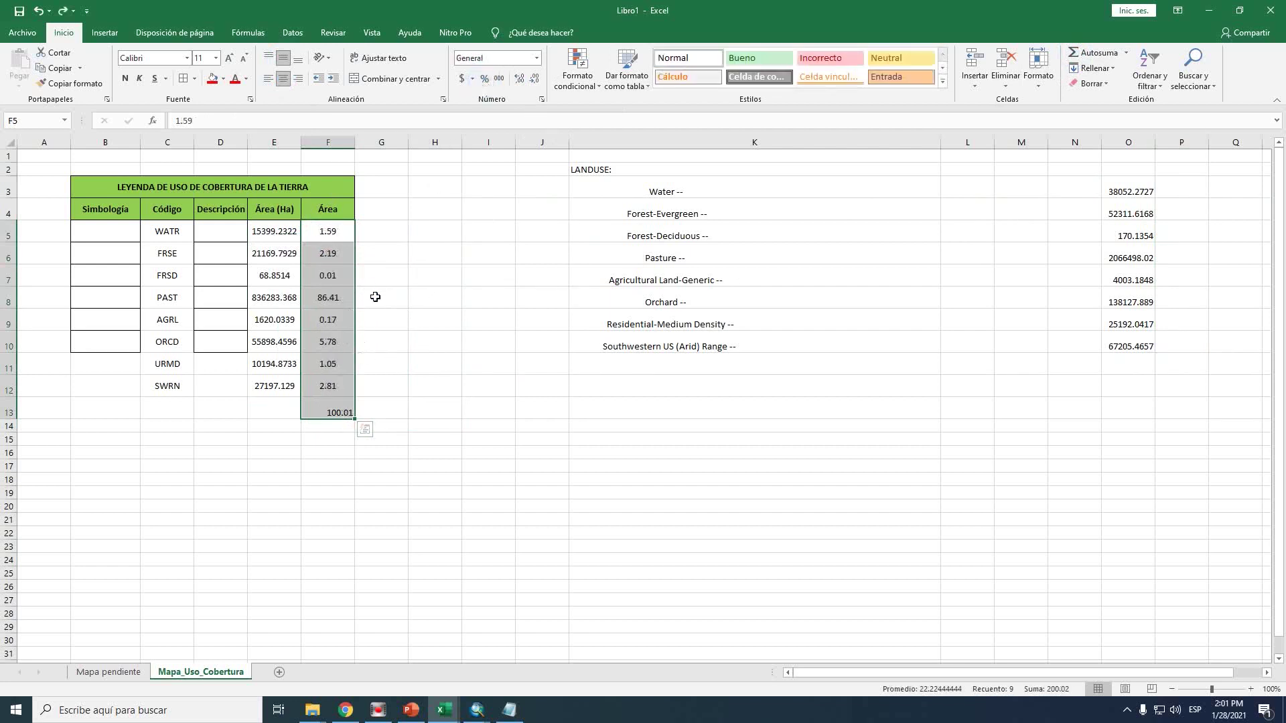
left_click(370, 293)
left_click(331, 233)
left_click_drag(331, 234, 336, 410)
key("Delete")
Enter the formula =(E5/$E$12) in F5 for the WATR area share
left_click(335, 231)
type("=")
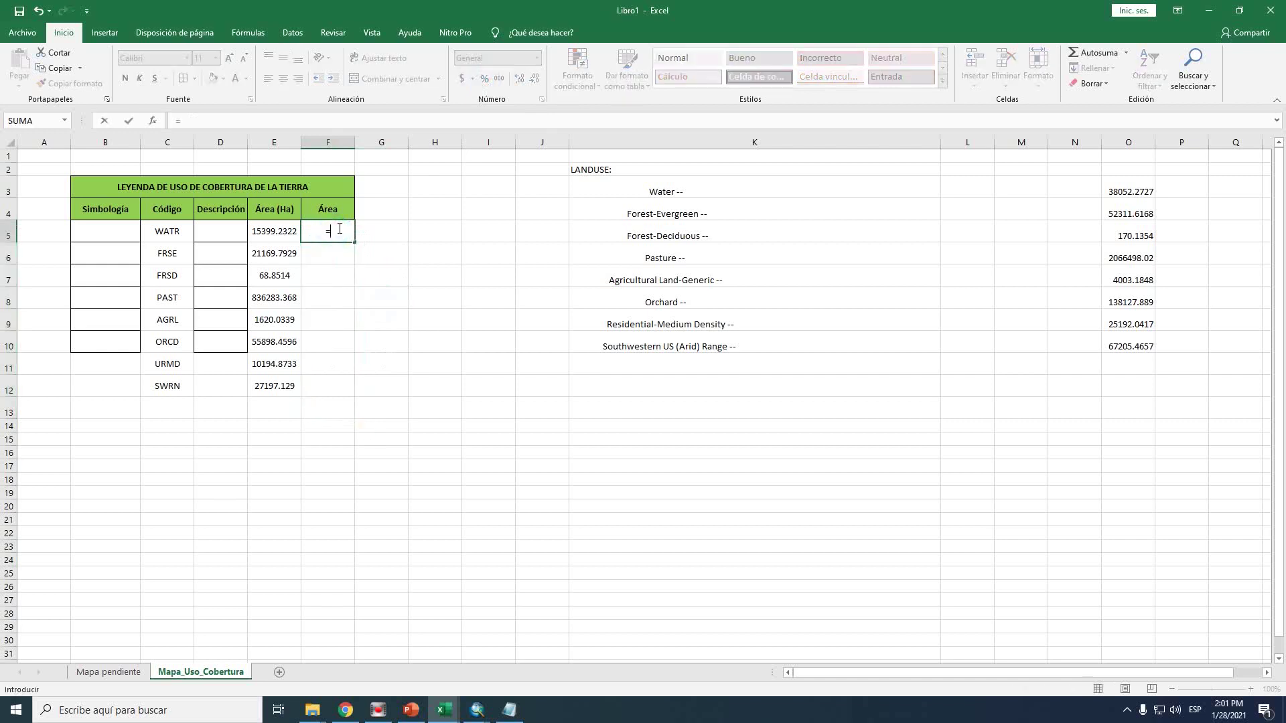
left_click(269, 231)
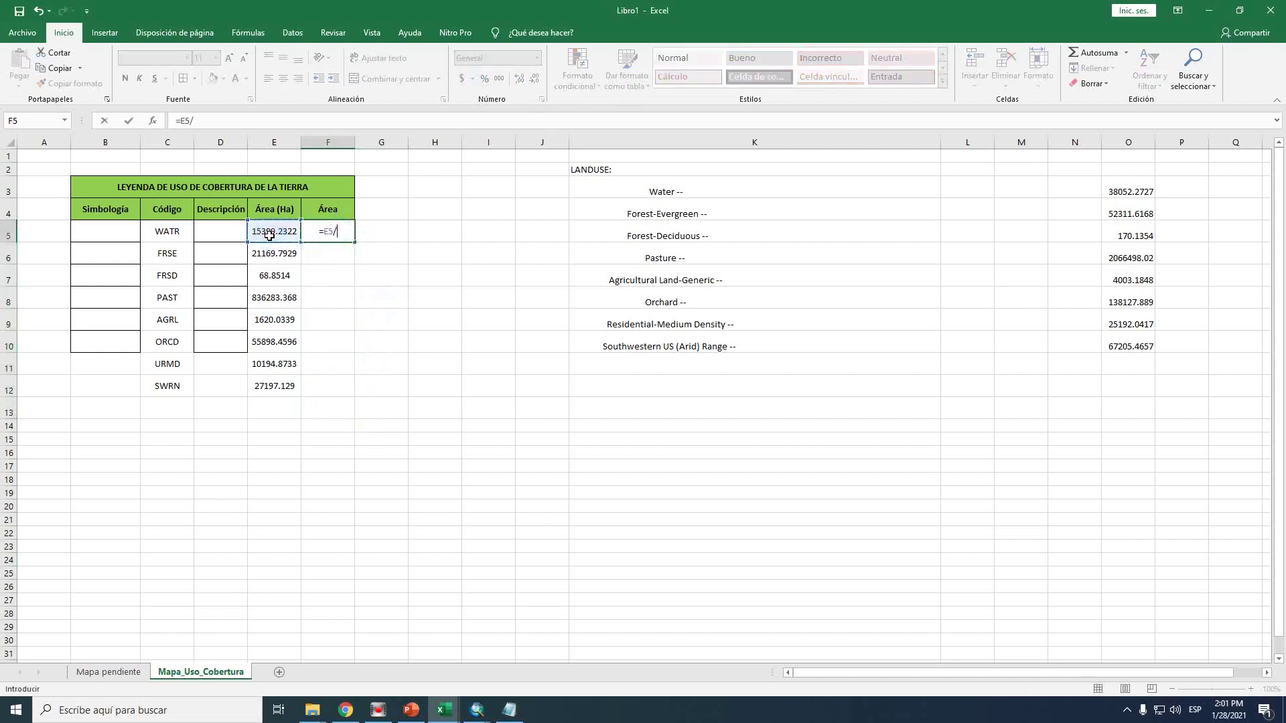
type("/")
left_click(277, 387)
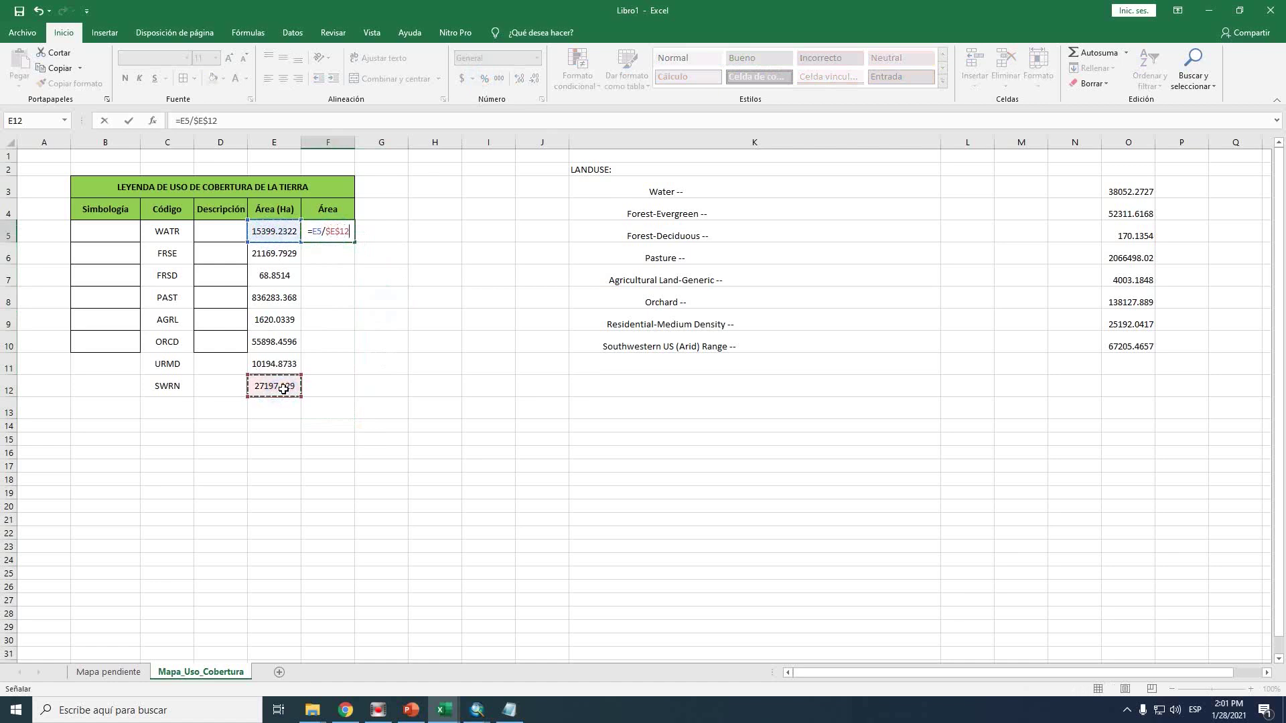
left_click(311, 232)
type("(")
key("Return")
Fill the F5 formula down to F12 and apply the percentage format to the range
left_click(331, 233)
left_click_drag(351, 242, 339, 394)
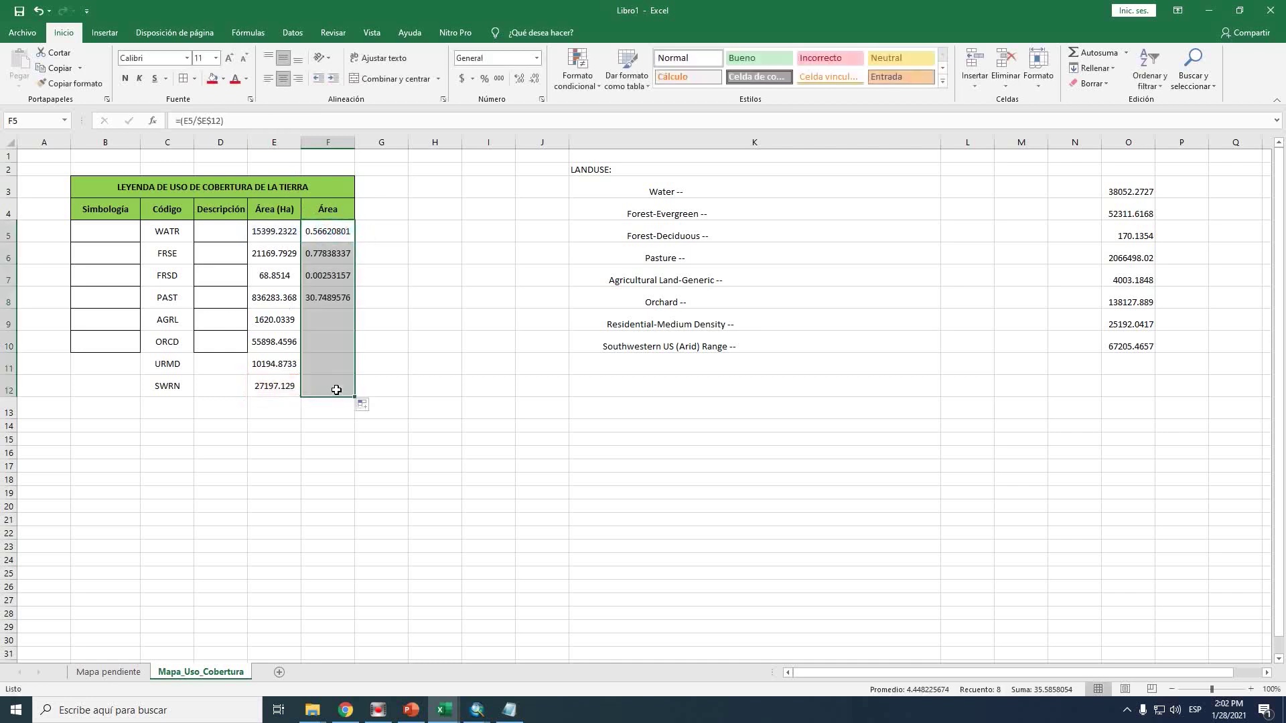
left_click(485, 79)
left_click(393, 368)
left_click(336, 230)
Format the hectare values in E5:E12 as numbers with two decimals and a thousands separator
left_click_drag(279, 238, 281, 386)
right_click(286, 362)
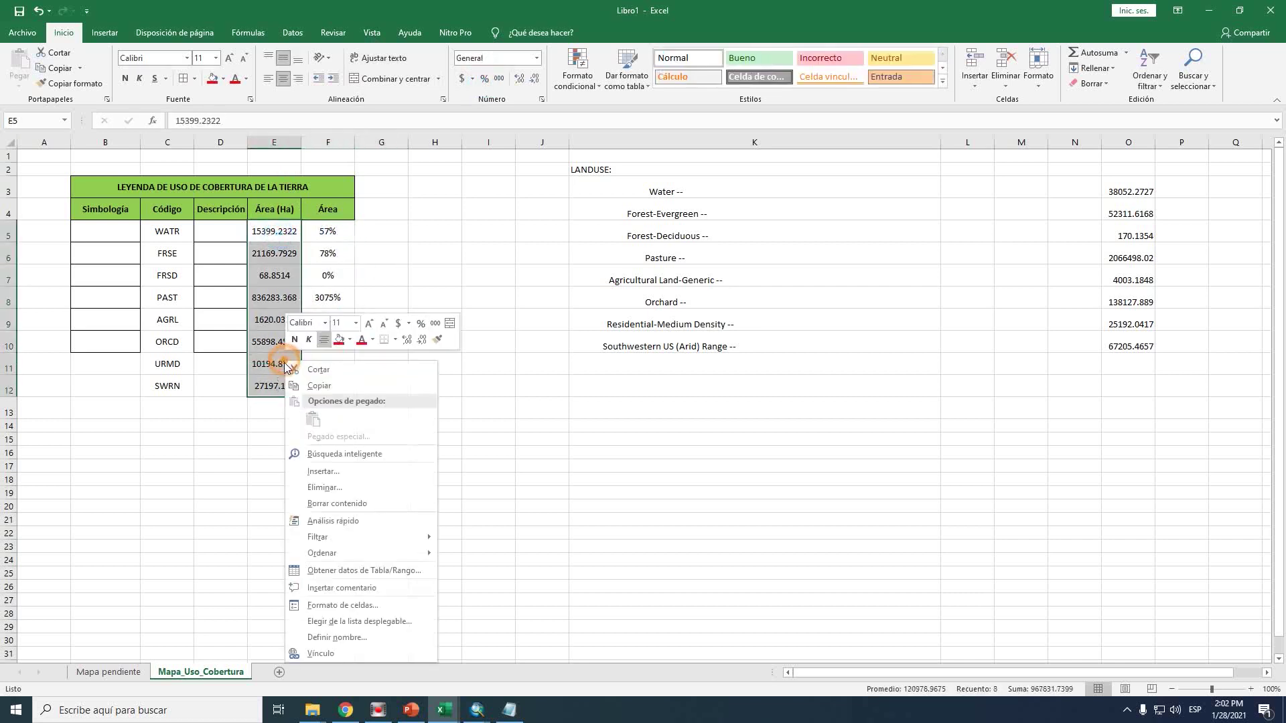
left_click(349, 608)
left_click(197, 439)
left_click(274, 476)
left_click(444, 678)
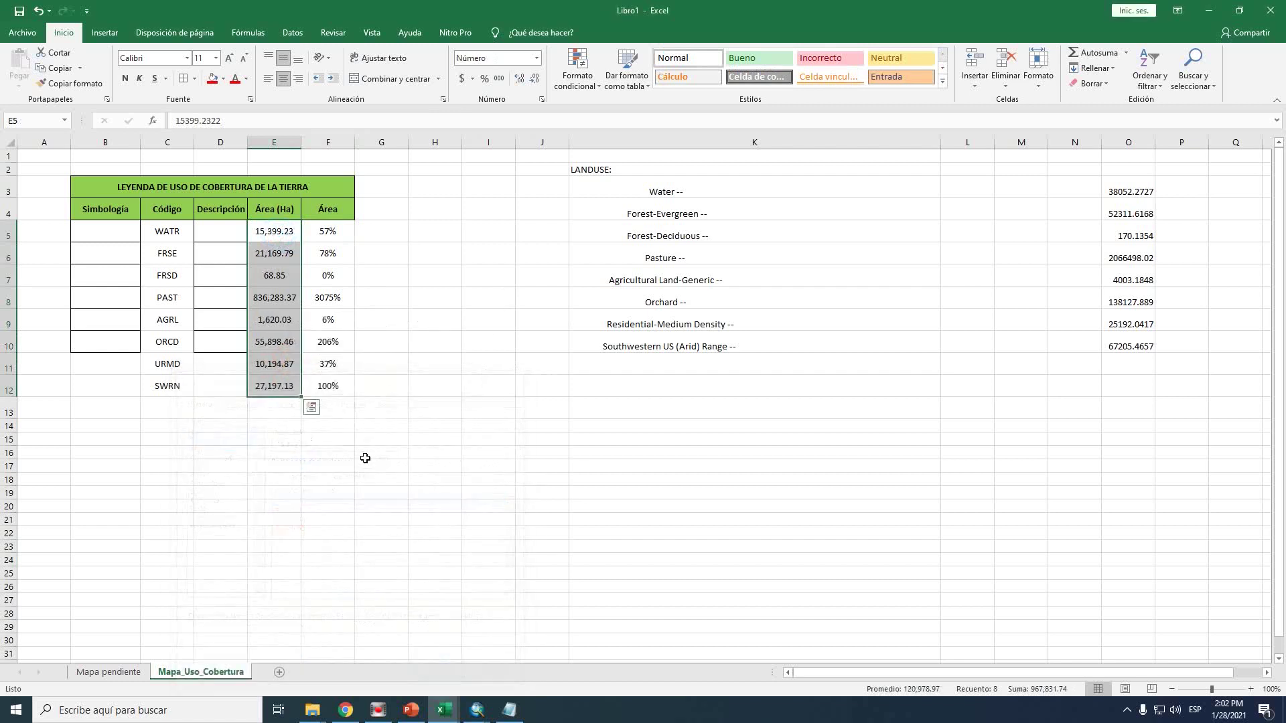
Widen the Descripción column to make room for the land use descriptions
left_click(310, 490)
left_click_drag(245, 148, 301, 148)
left_click(710, 275)
left_click(710, 188)
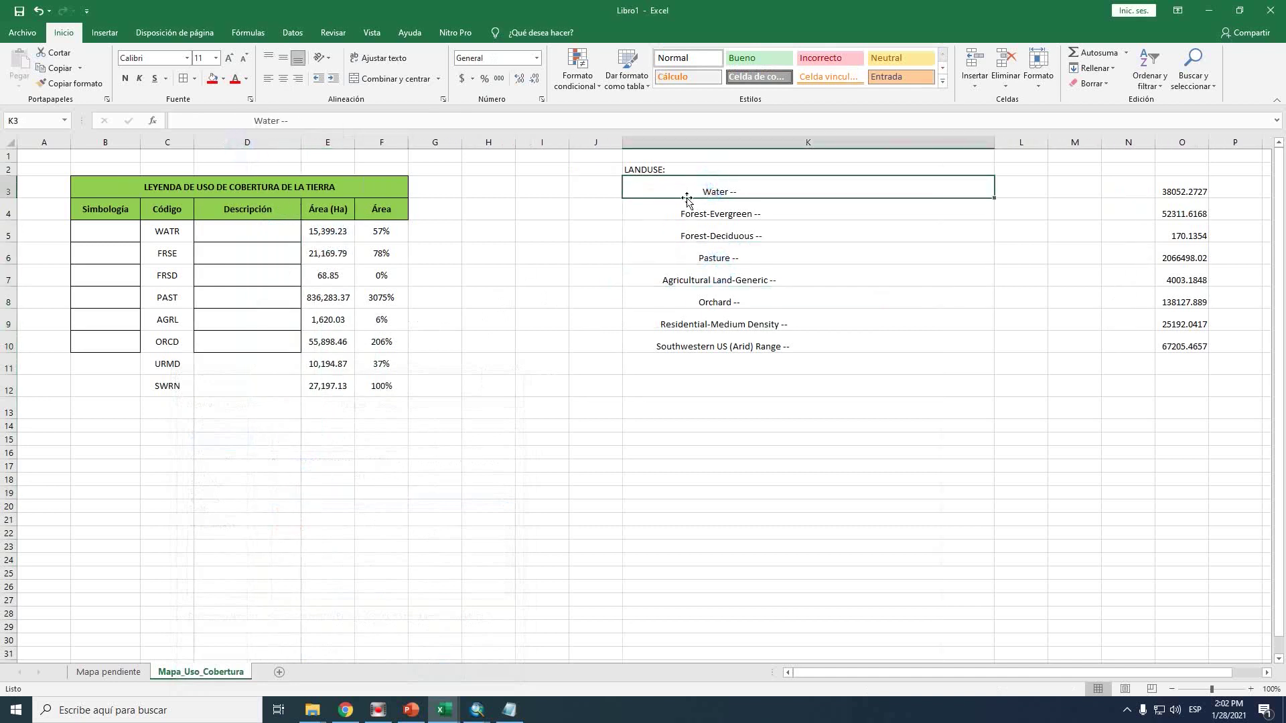
Enter the descriptions Agua, Bosque Latifoliada and Bosque caudocifolio for the codes WATR, FRSE and FRSD
left_click(252, 235)
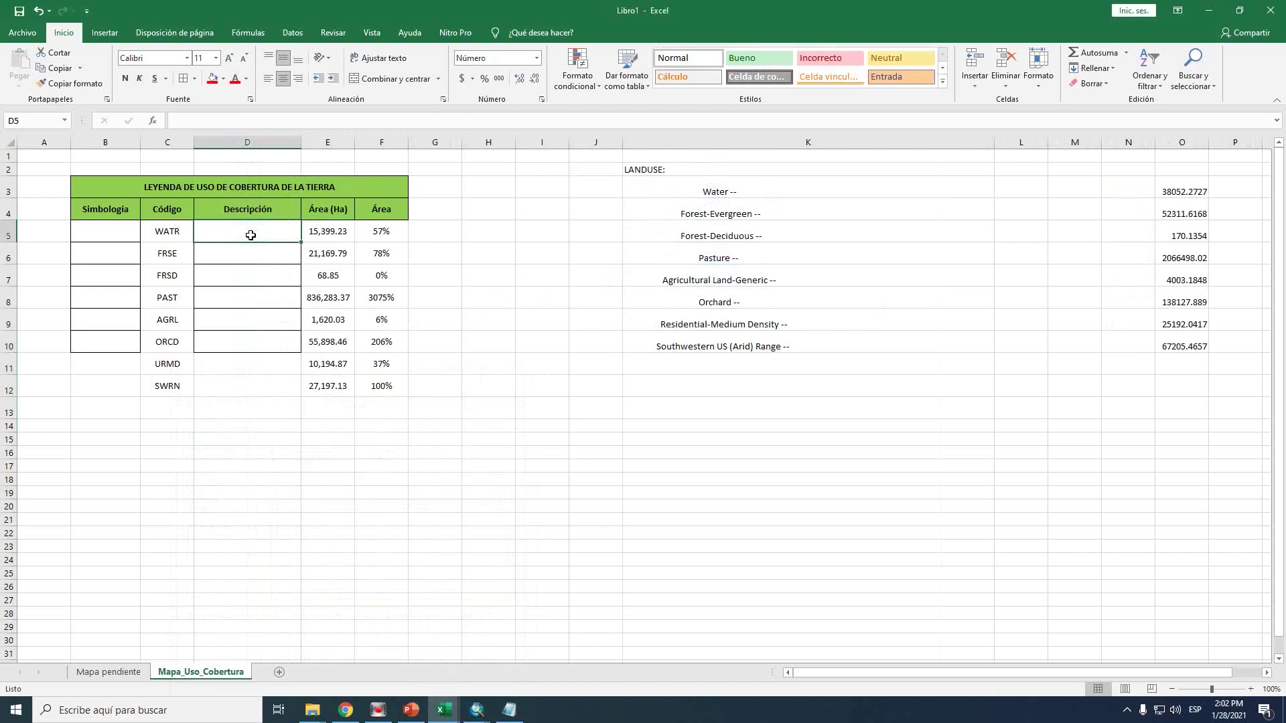
type("Agu")
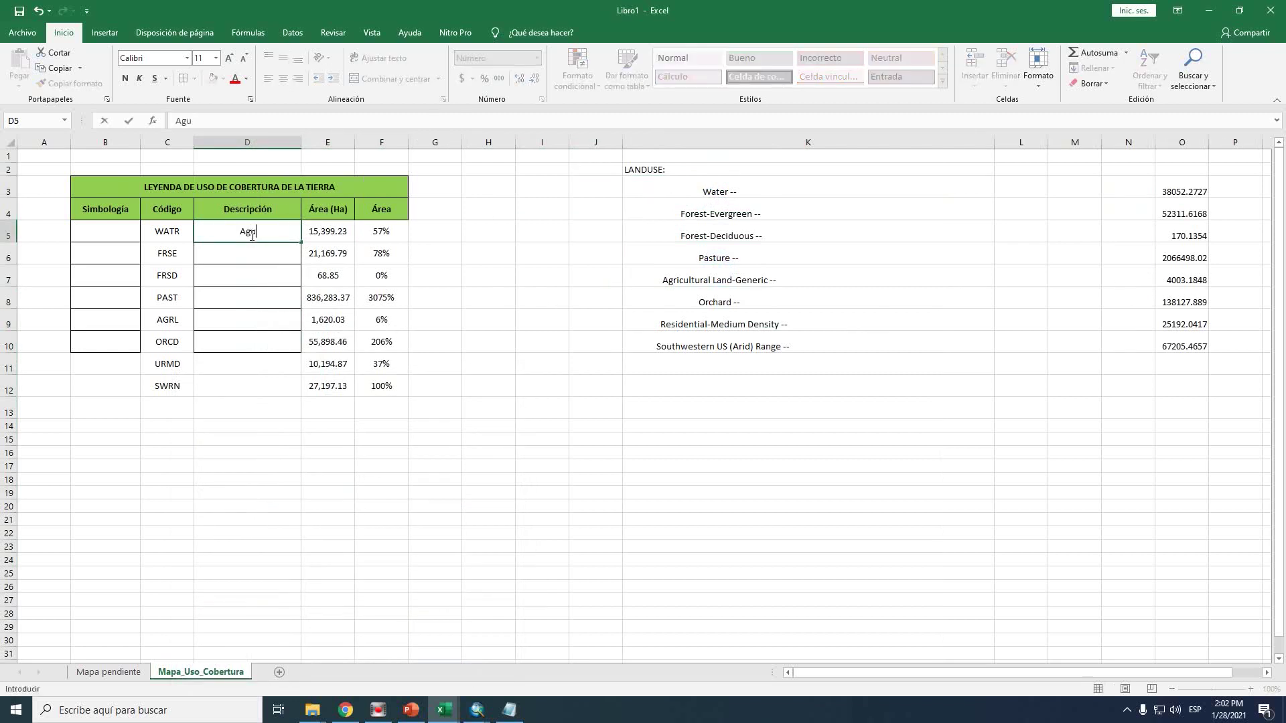
type("a")
key("Return")
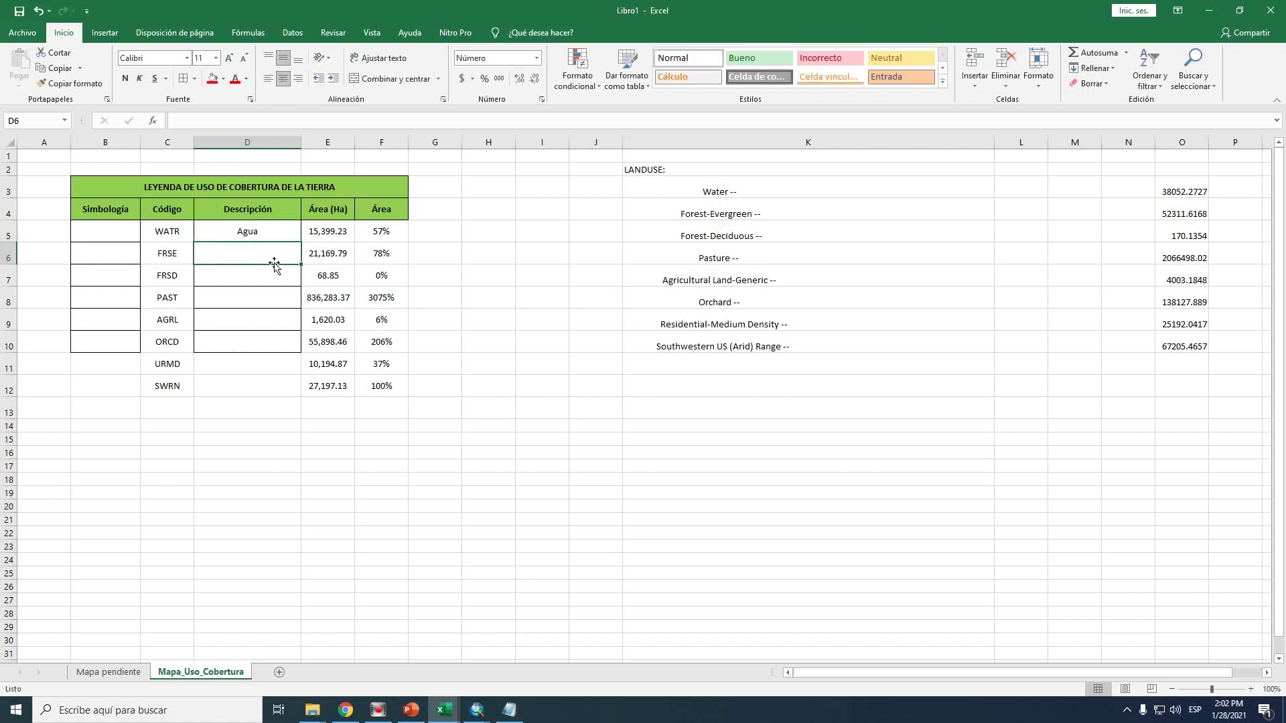
type("Bosque")
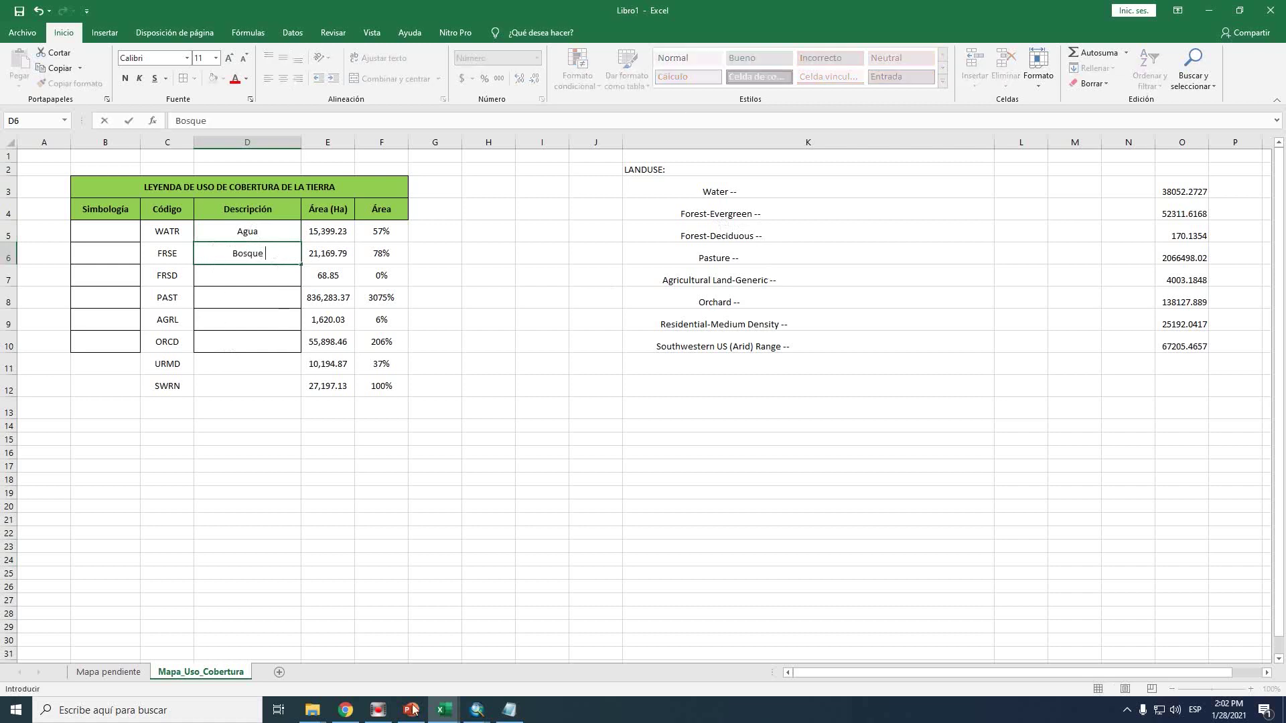
type("Latifoliada")
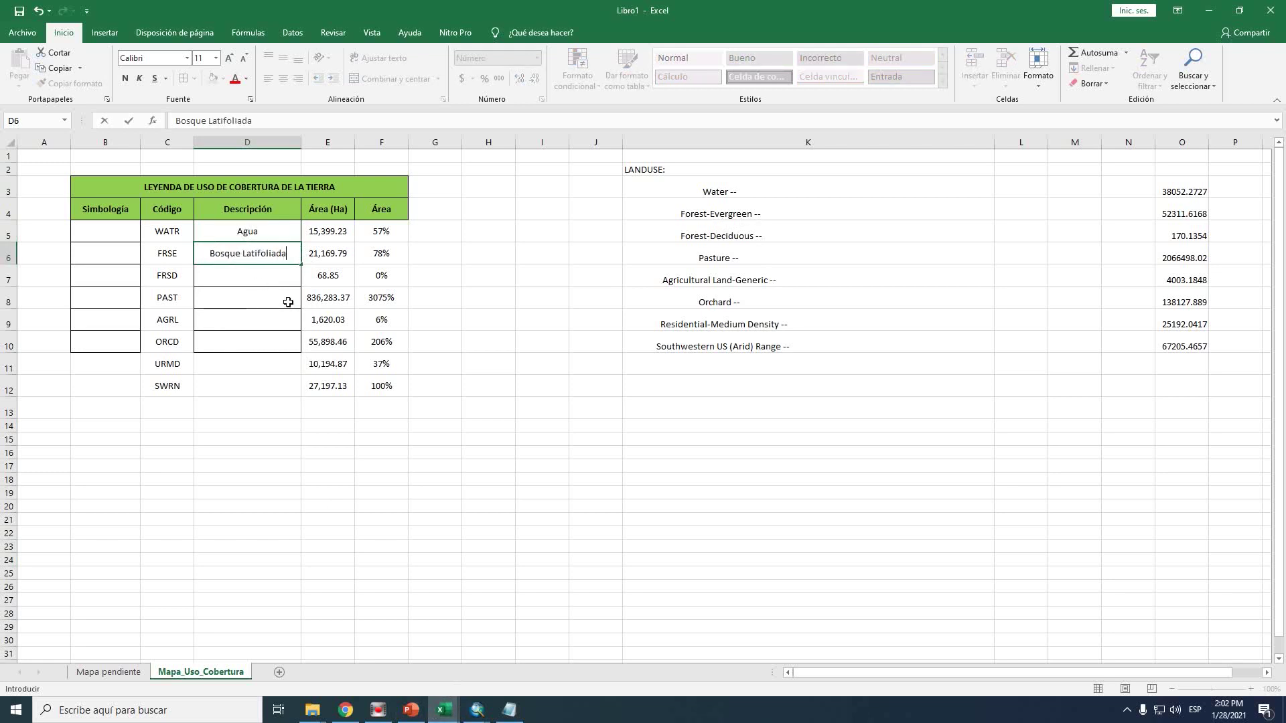
key("Return")
type("Bosque")
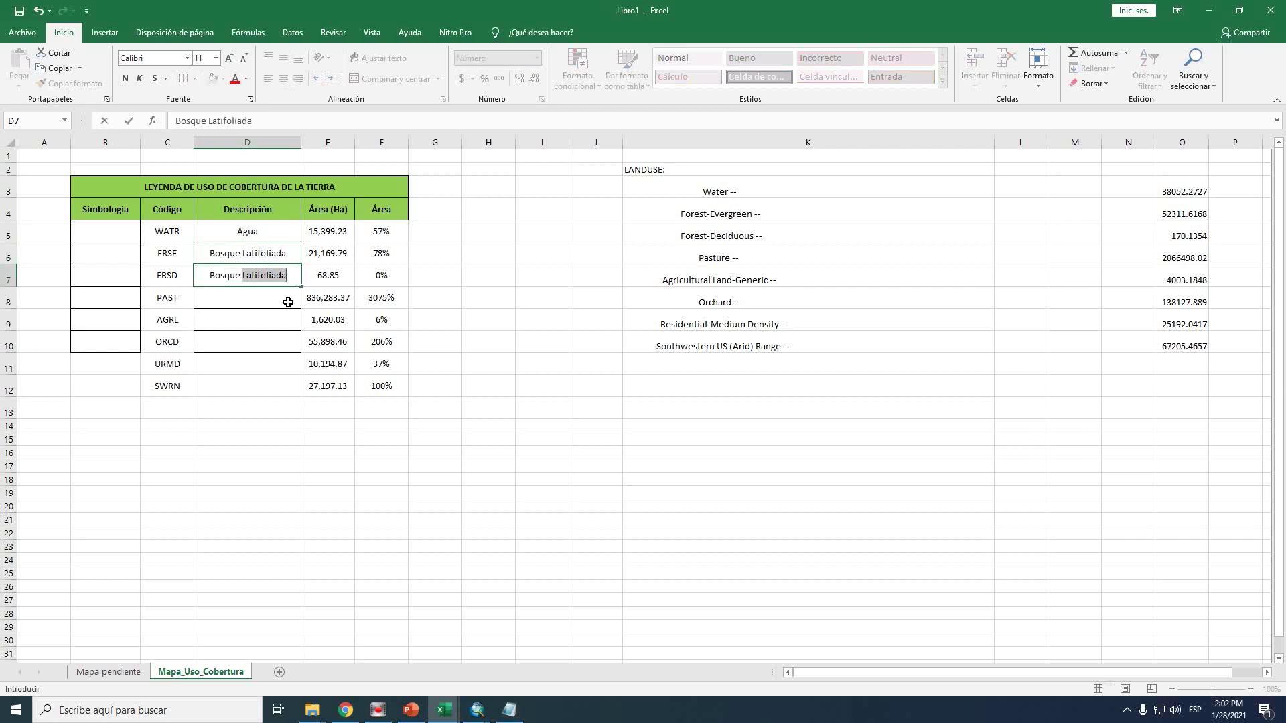
type(" cau")
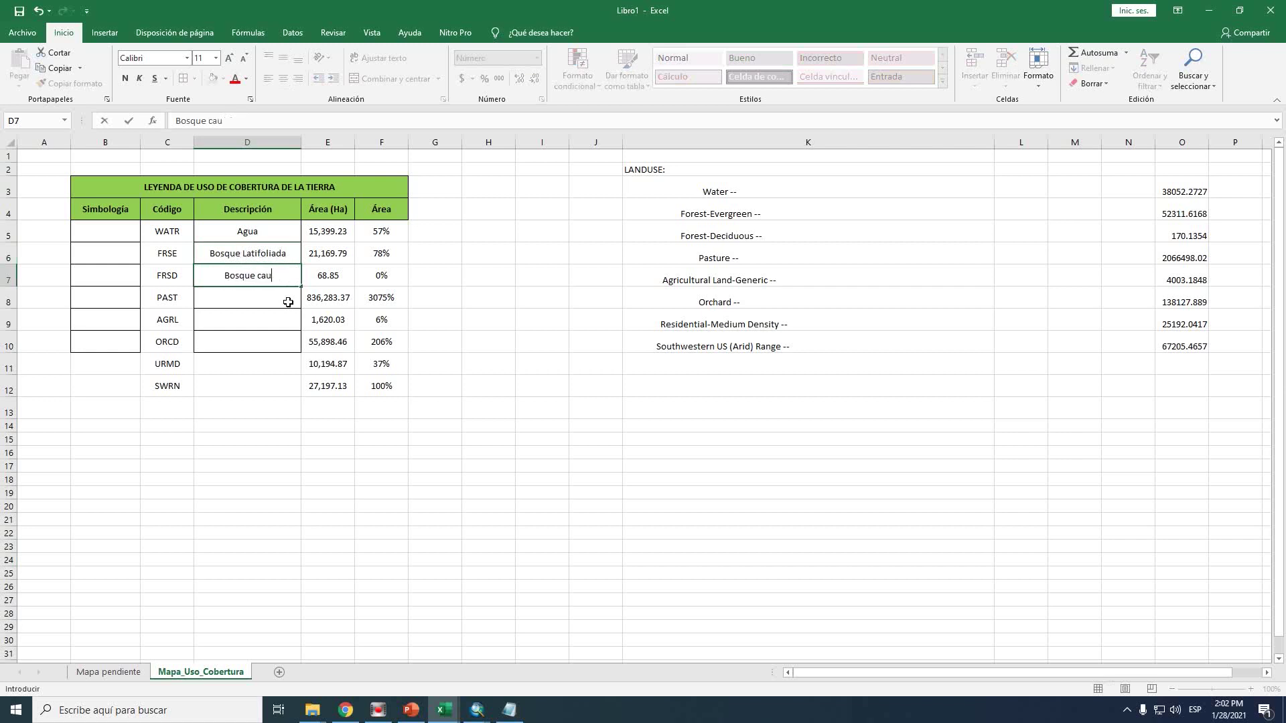
type("docifolio")
key("Return")
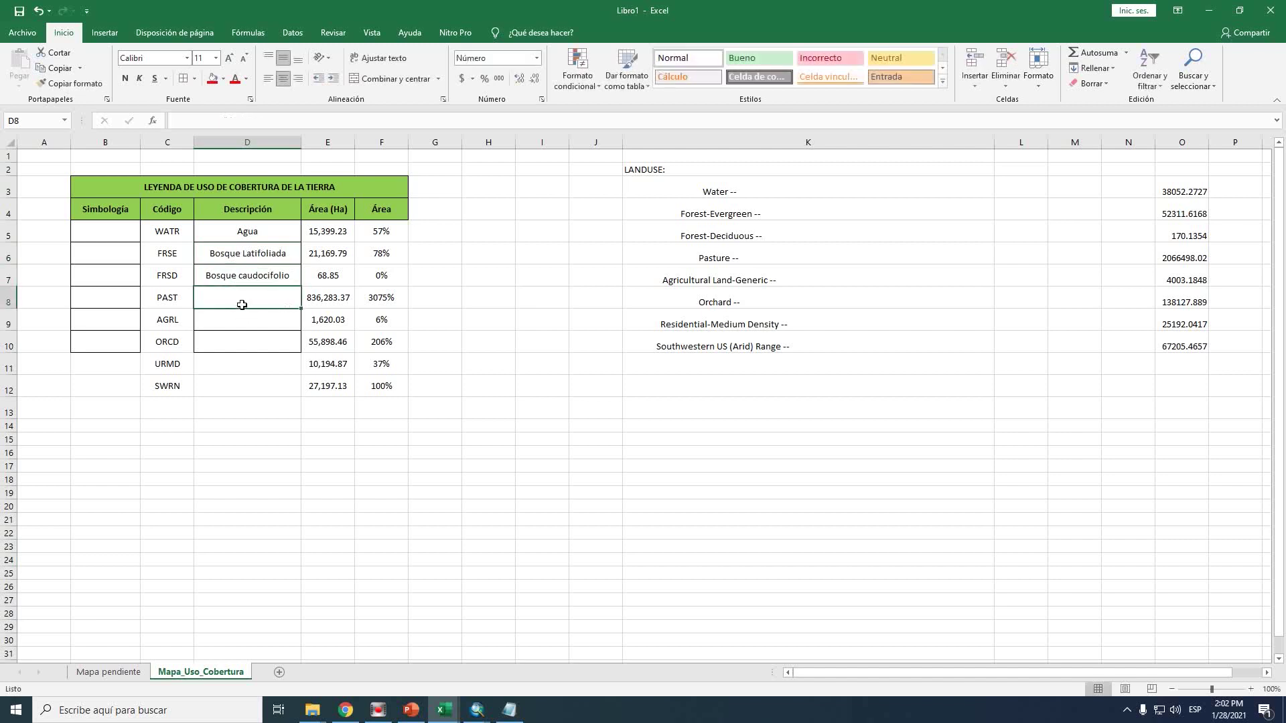
Enter the descriptions Pastizal for PAST and Agricultura generica for AGRL
type("Pas")
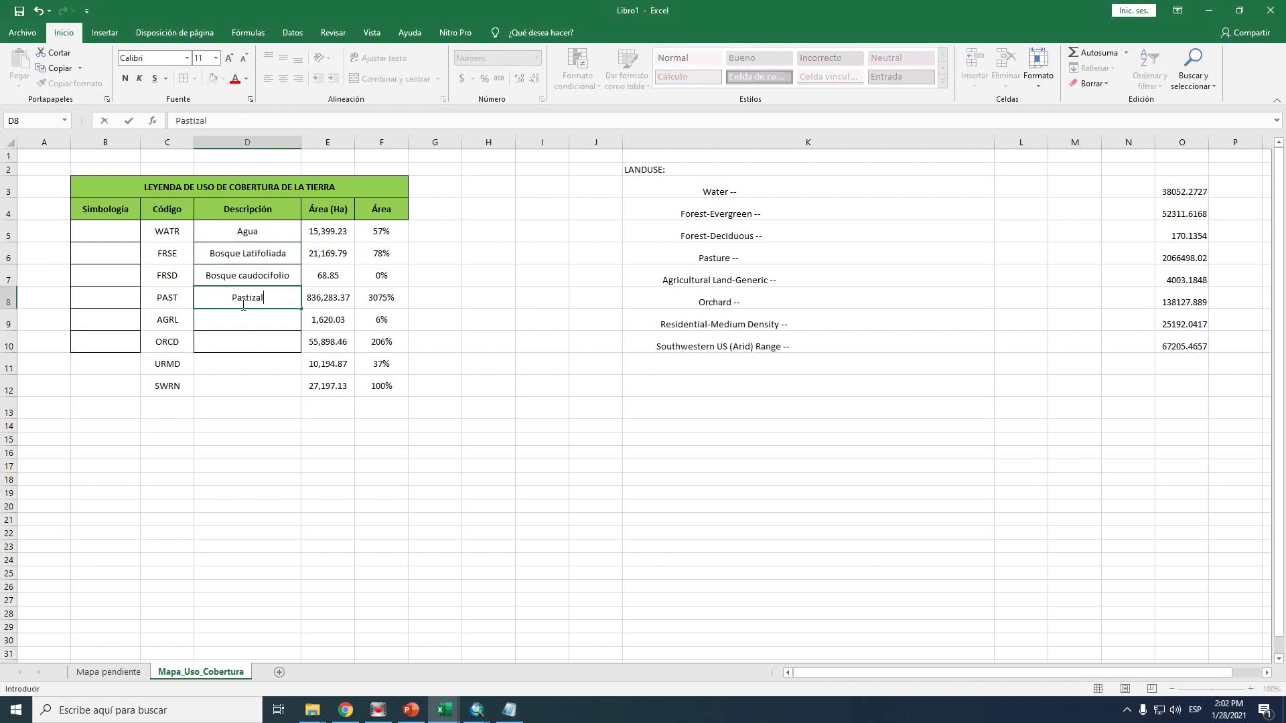
type("tizal")
key("Return")
type("Agri")
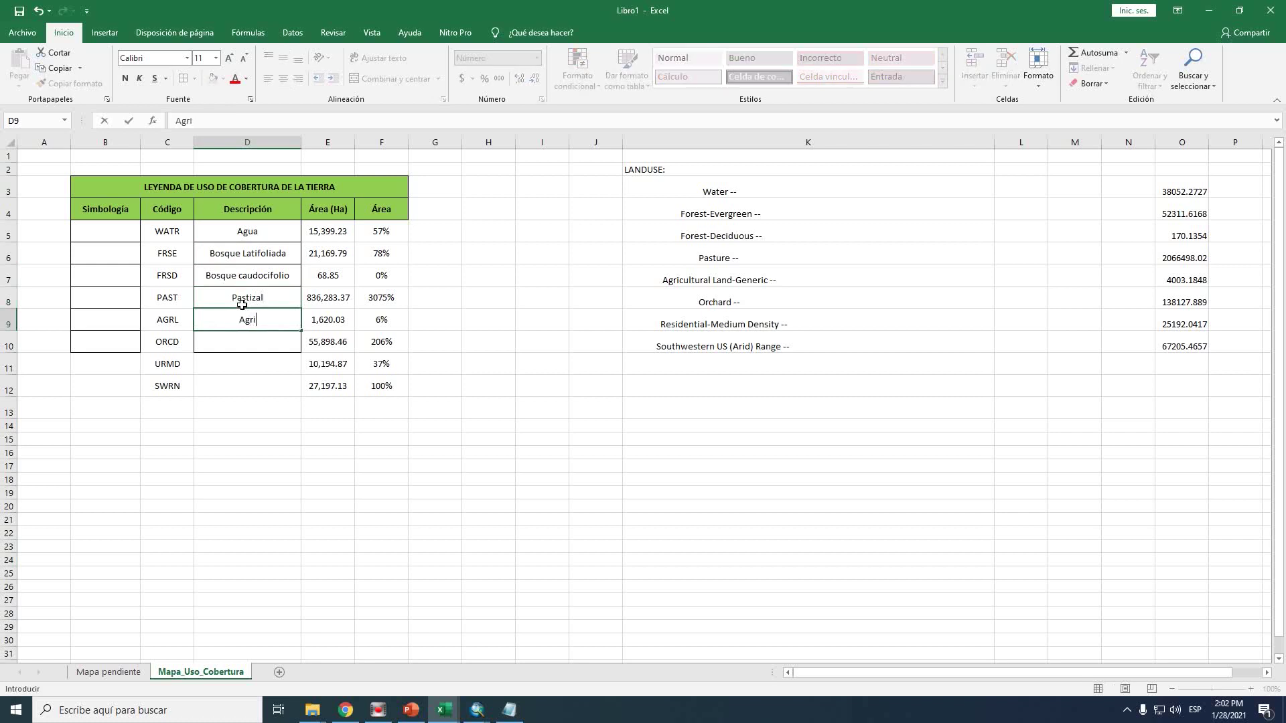
type("cultura generica")
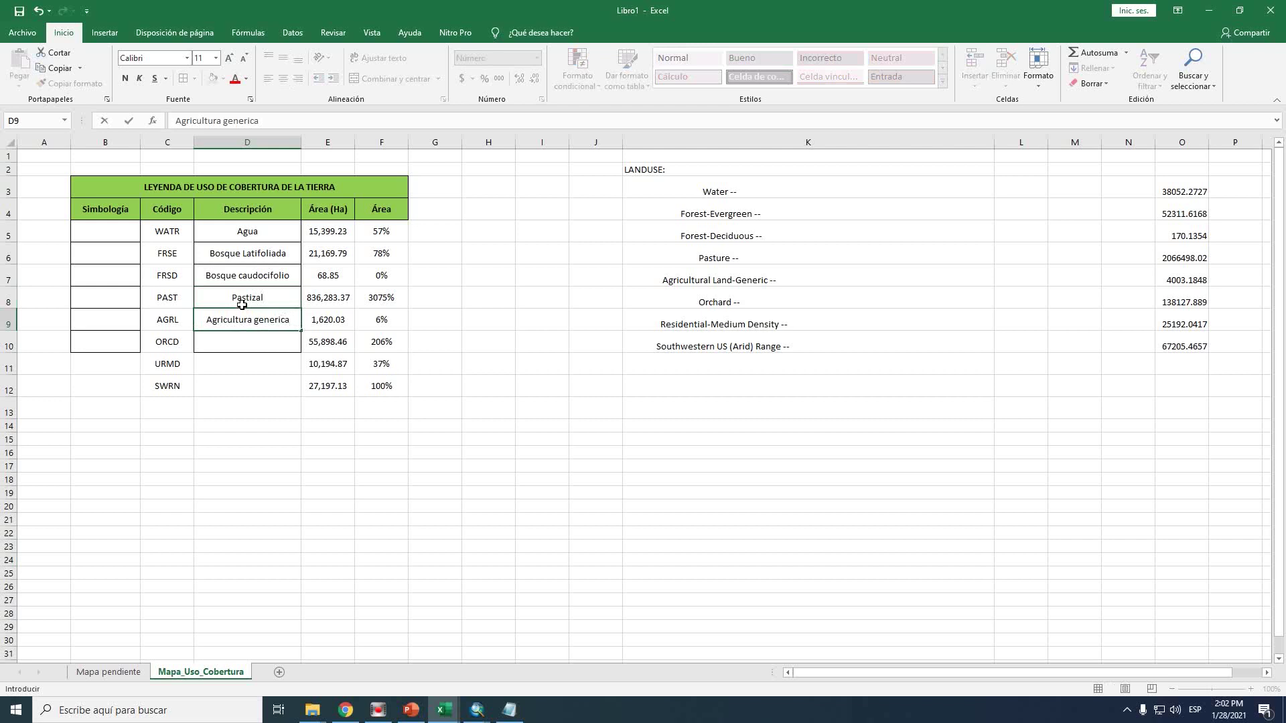
key("Return")
Examine the urban land use codes and their descriptions in the LANCOVER sheet of Equivalentes_SWAT.xlsx, then return to Libro1
left_click(222, 392)
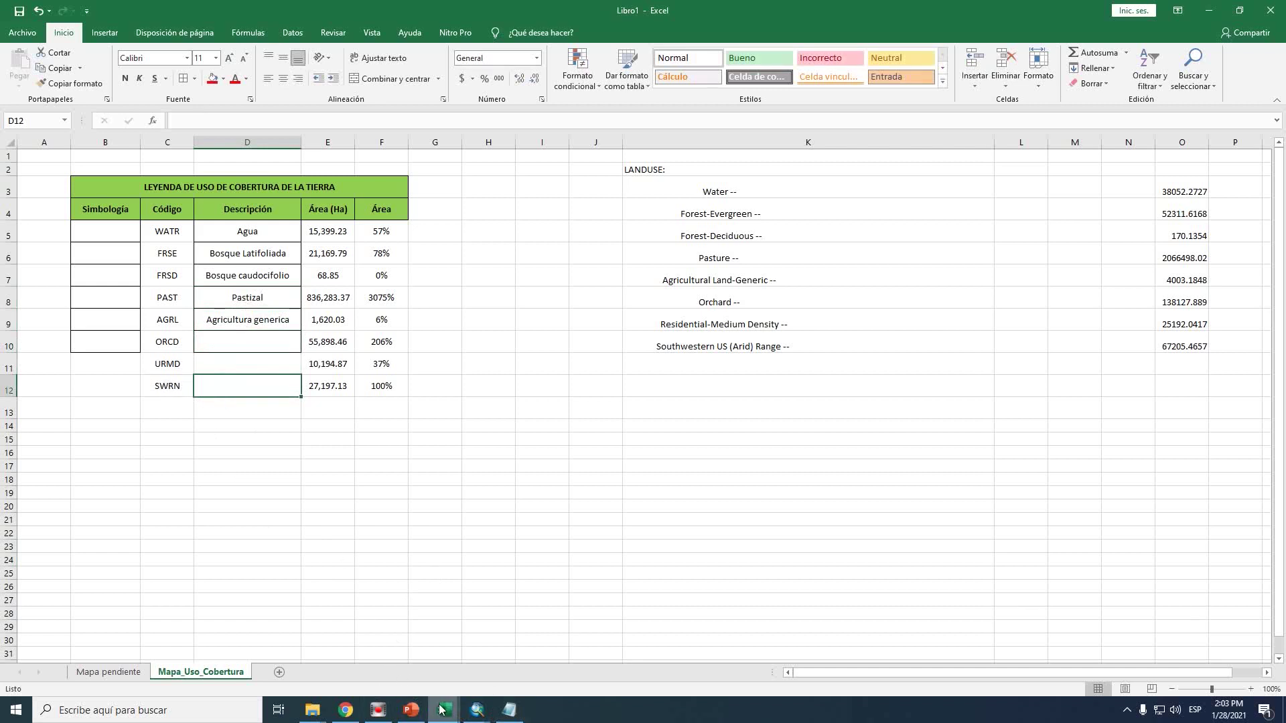
mouse_move(444, 709)
left_click(511, 648)
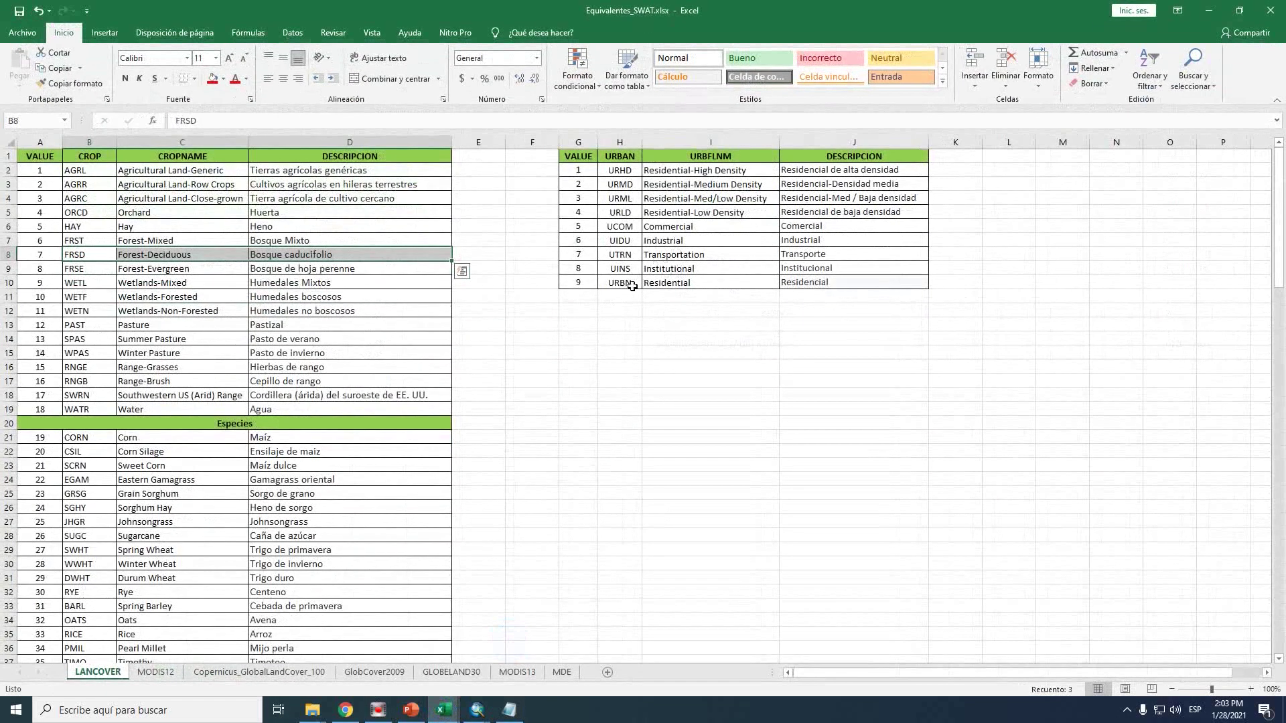
left_click(628, 255)
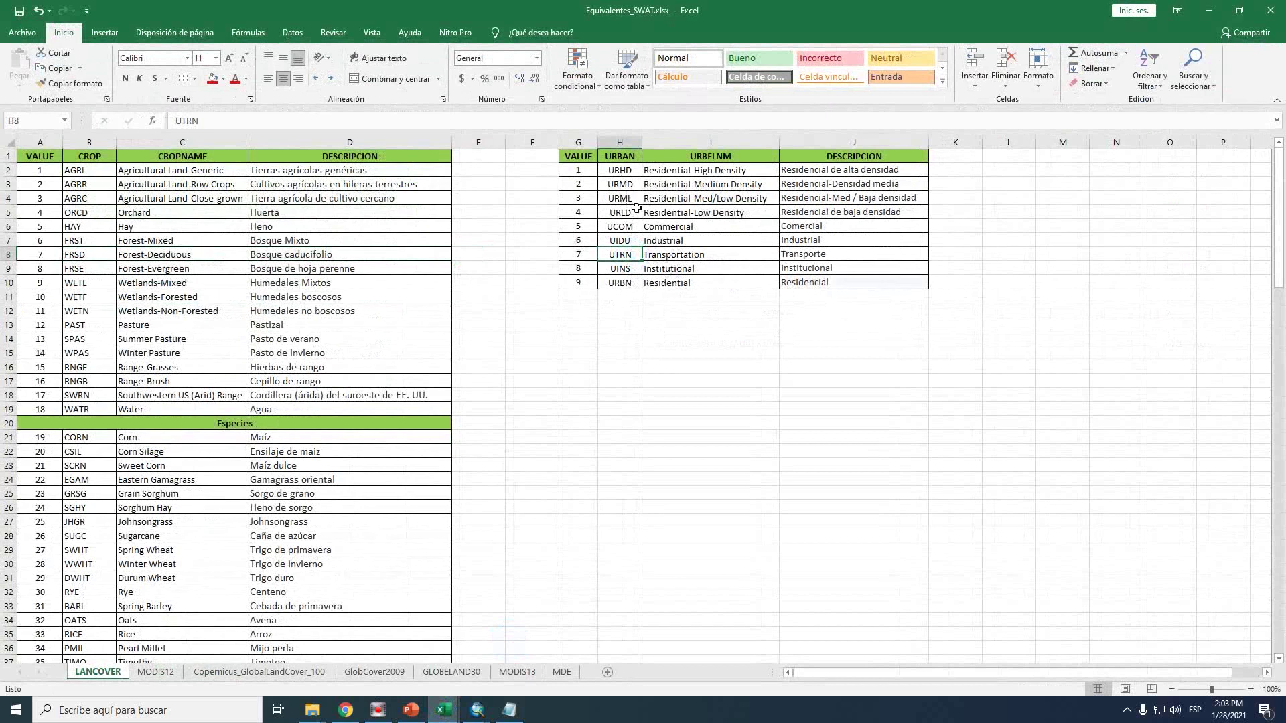
left_click(621, 199)
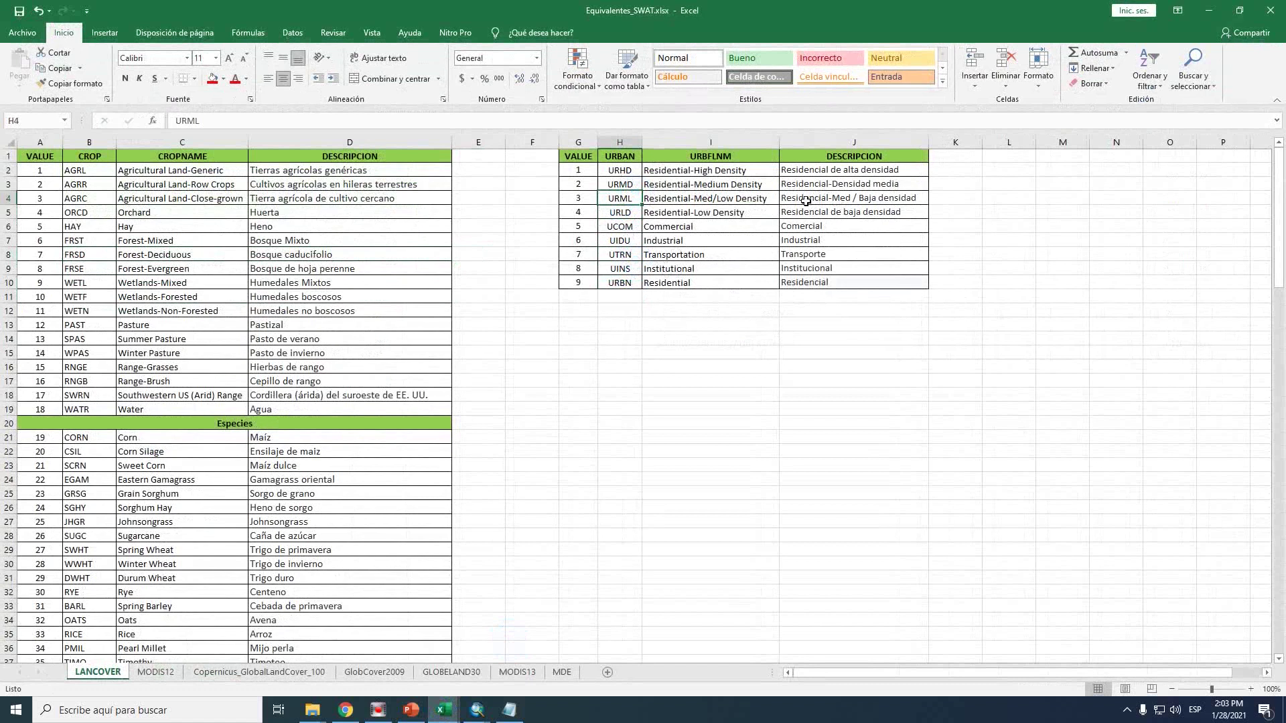
left_click_drag(815, 170, 621, 279)
left_click(625, 161)
left_click(797, 242)
left_click(1214, 11)
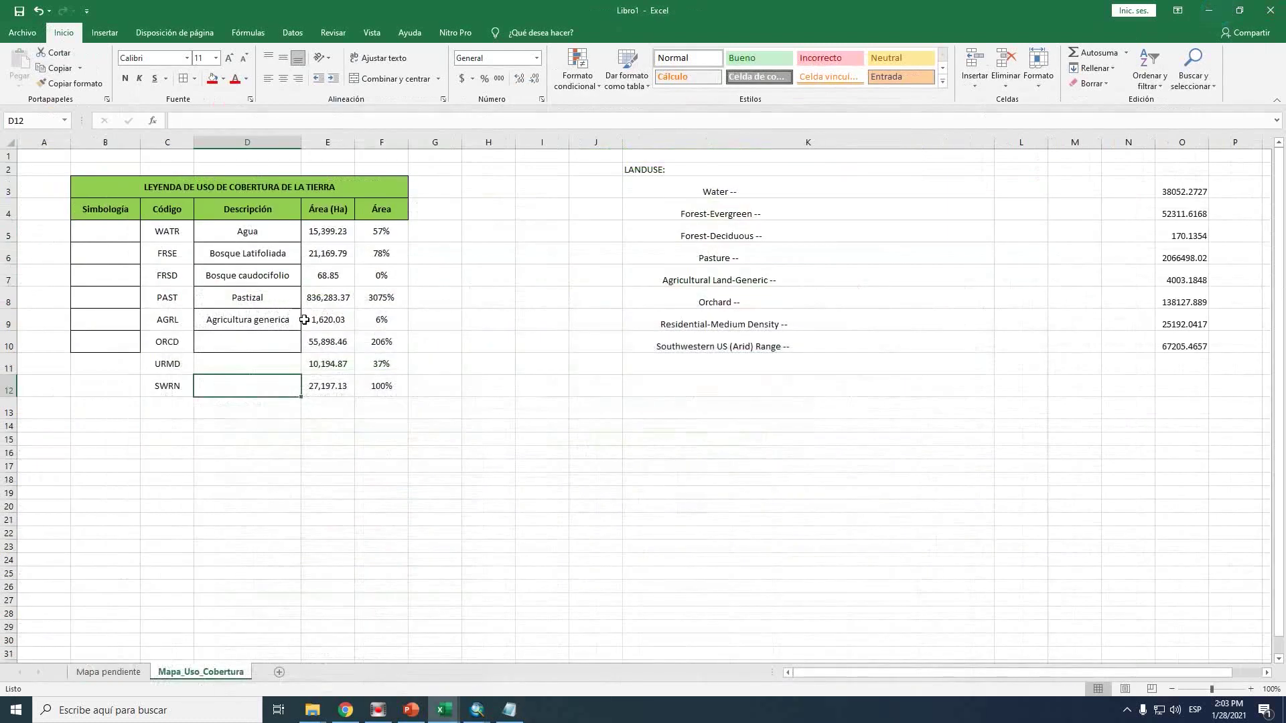
Enter Zona Urbana as the description for URMD in D11
left_click(225, 370)
type("Zo")
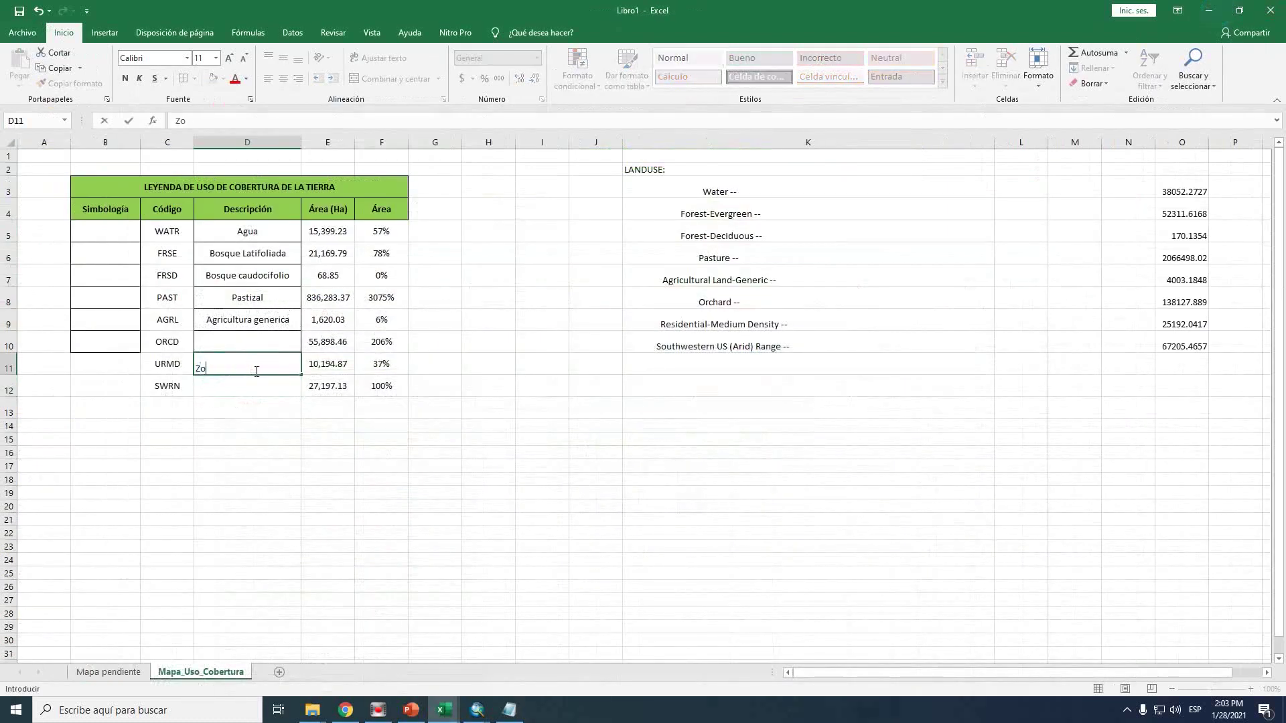
type("na Urbana")
key("Return")
left_click(256, 367)
Copy the word Cordillera from the SWRN description in Equivalentes_SWAT.xlsx into D12 of the Libro1 legend table
left_click(248, 392)
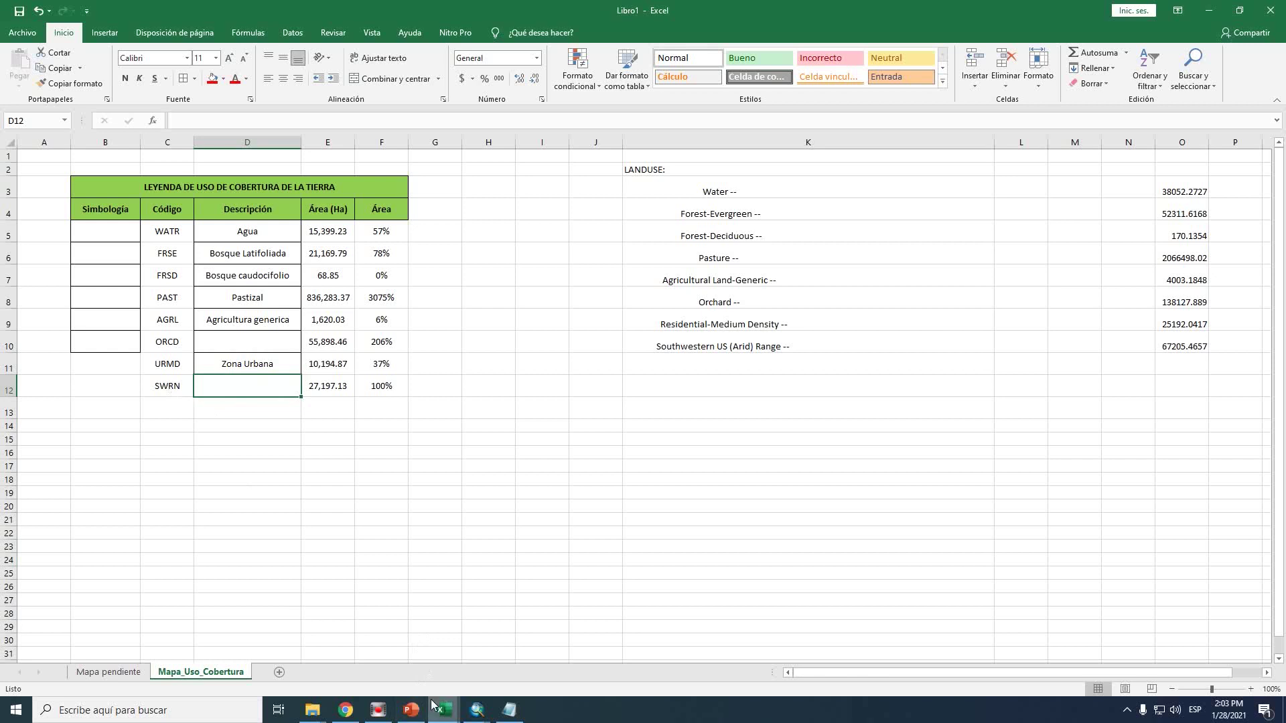
mouse_move(439, 711)
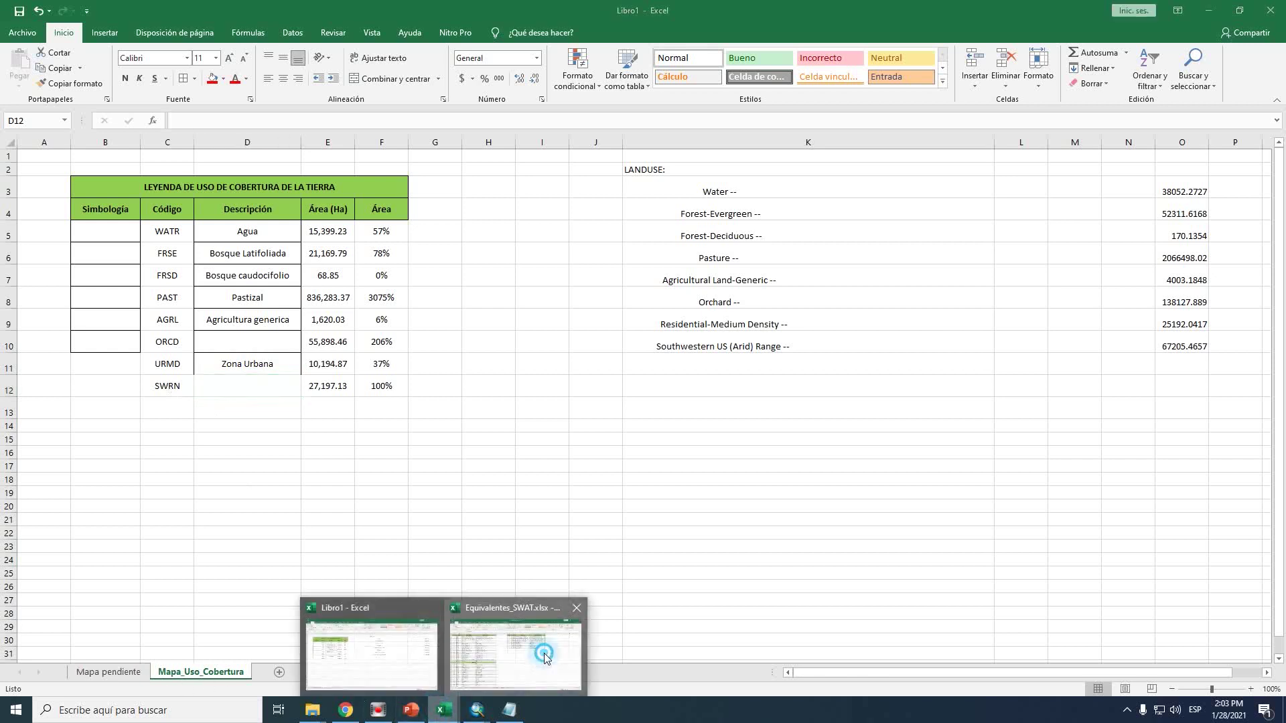
left_click(530, 650)
left_click_drag(93, 393, 215, 396)
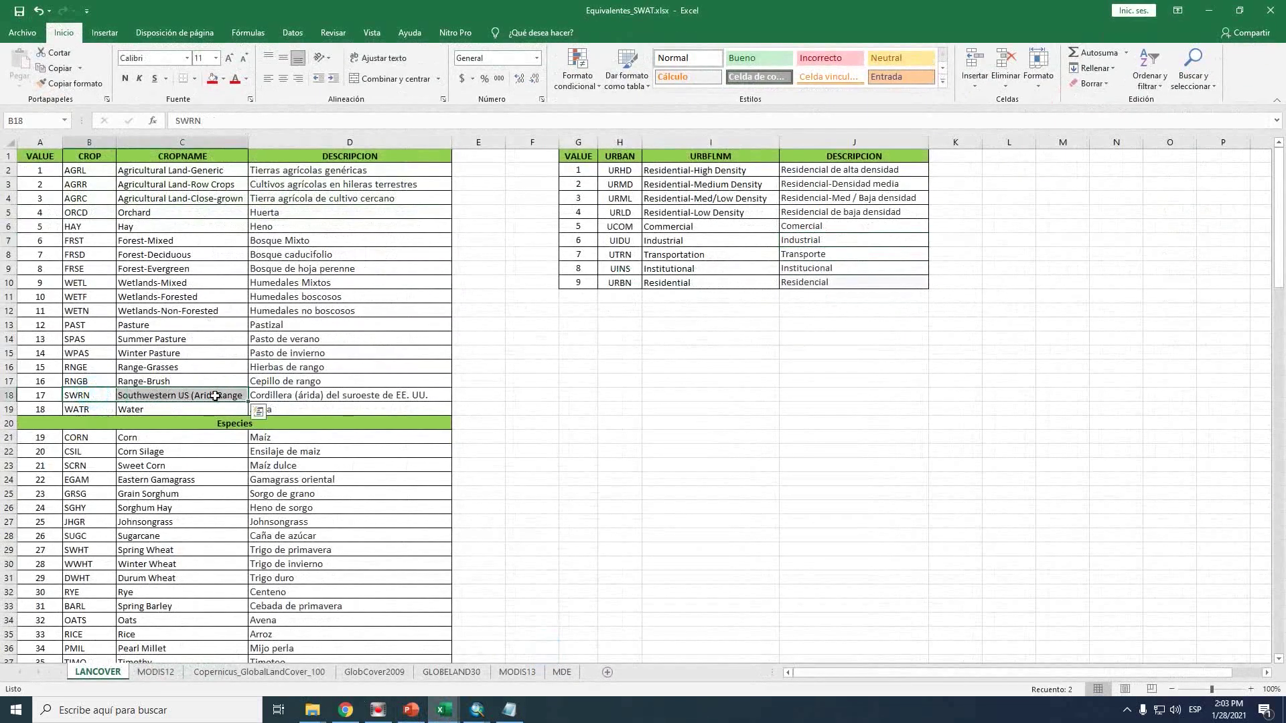
left_click(312, 395)
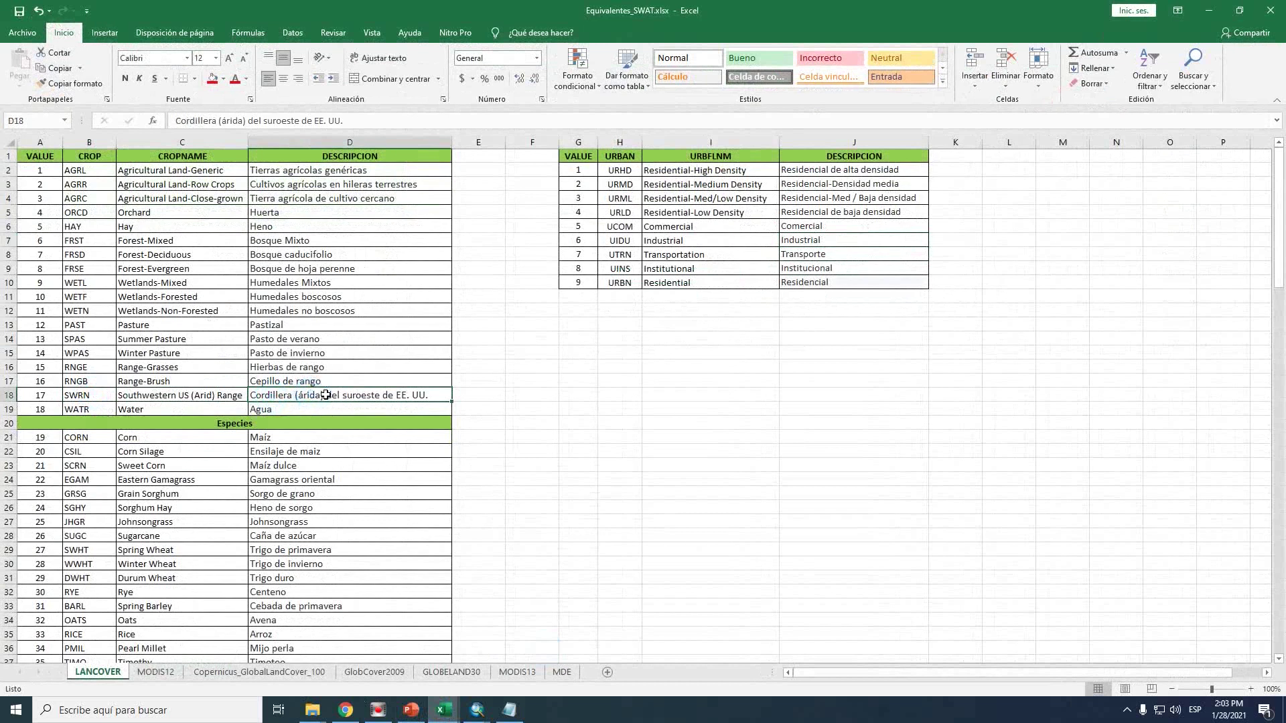
double_click(313, 394)
left_click(296, 395)
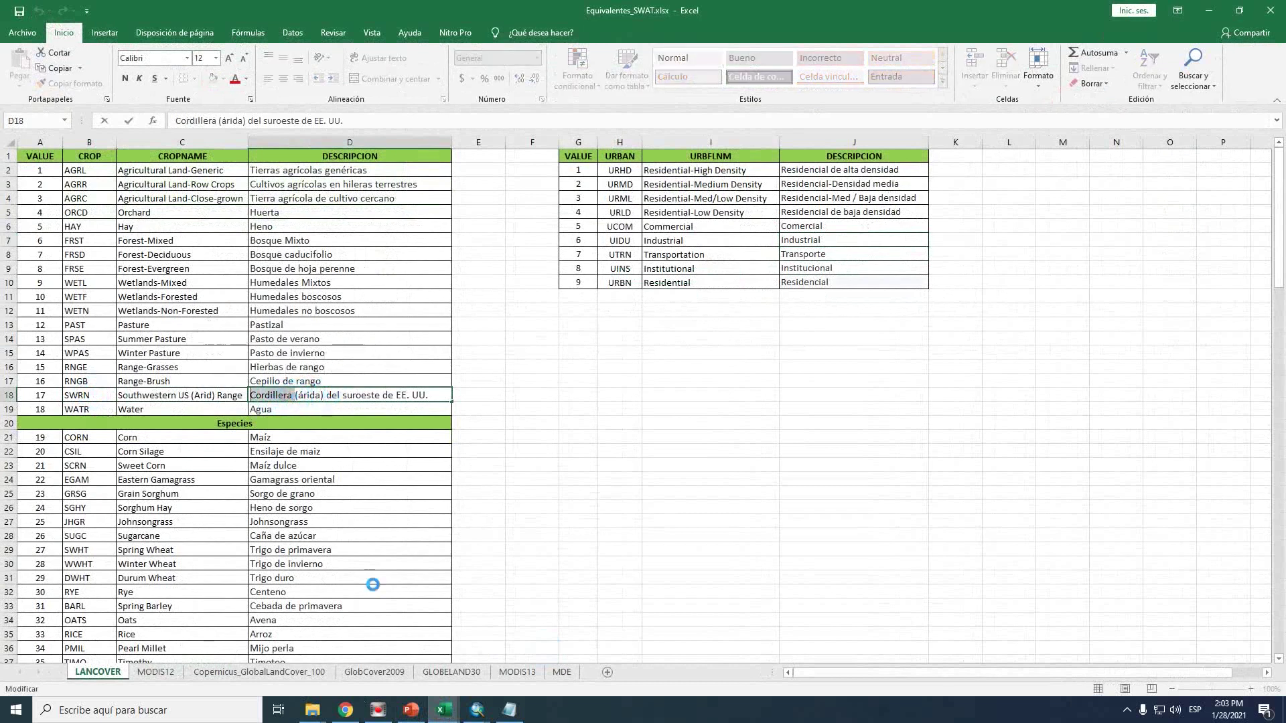
left_click(442, 710)
left_click(372, 653)
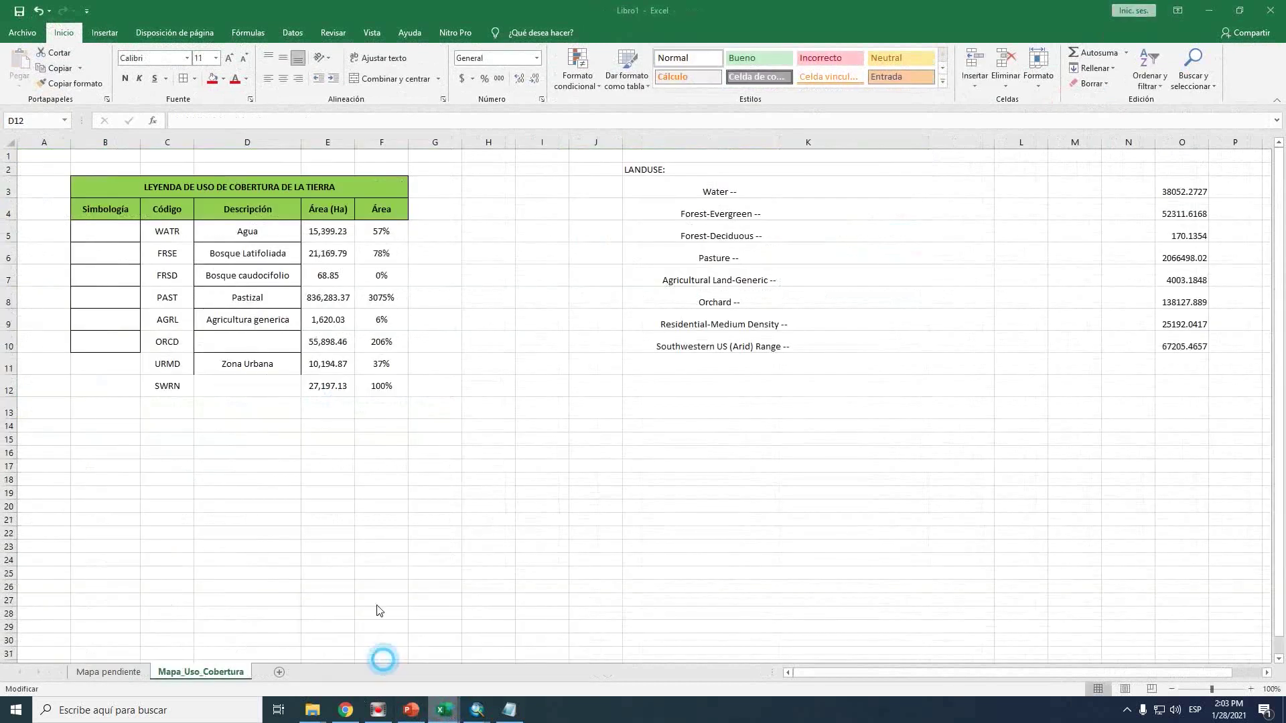
left_click(228, 386)
type("Cordillera")
left_click(264, 463)
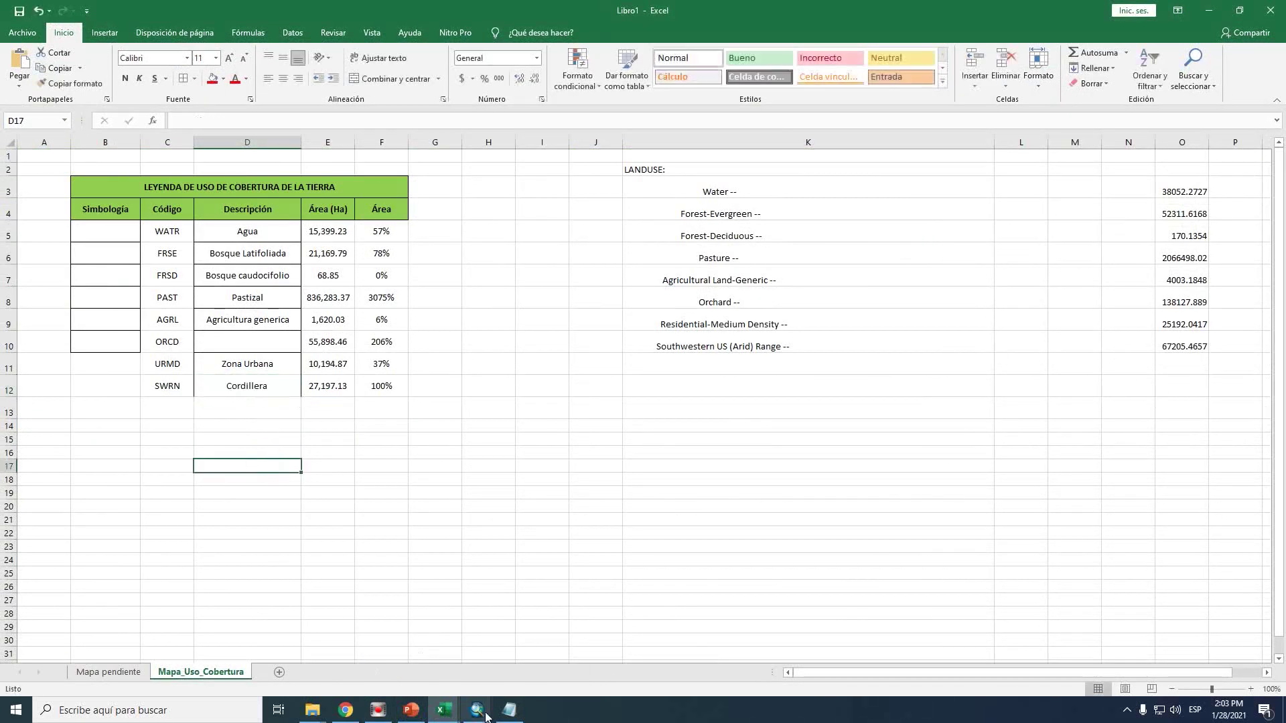
Copy the ORCD description Huerta from Equivalentes_SWAT.xlsx into D10 of the Libro1 legend table
left_click(443, 710)
left_click(367, 644)
left_click(443, 711)
left_click(529, 647)
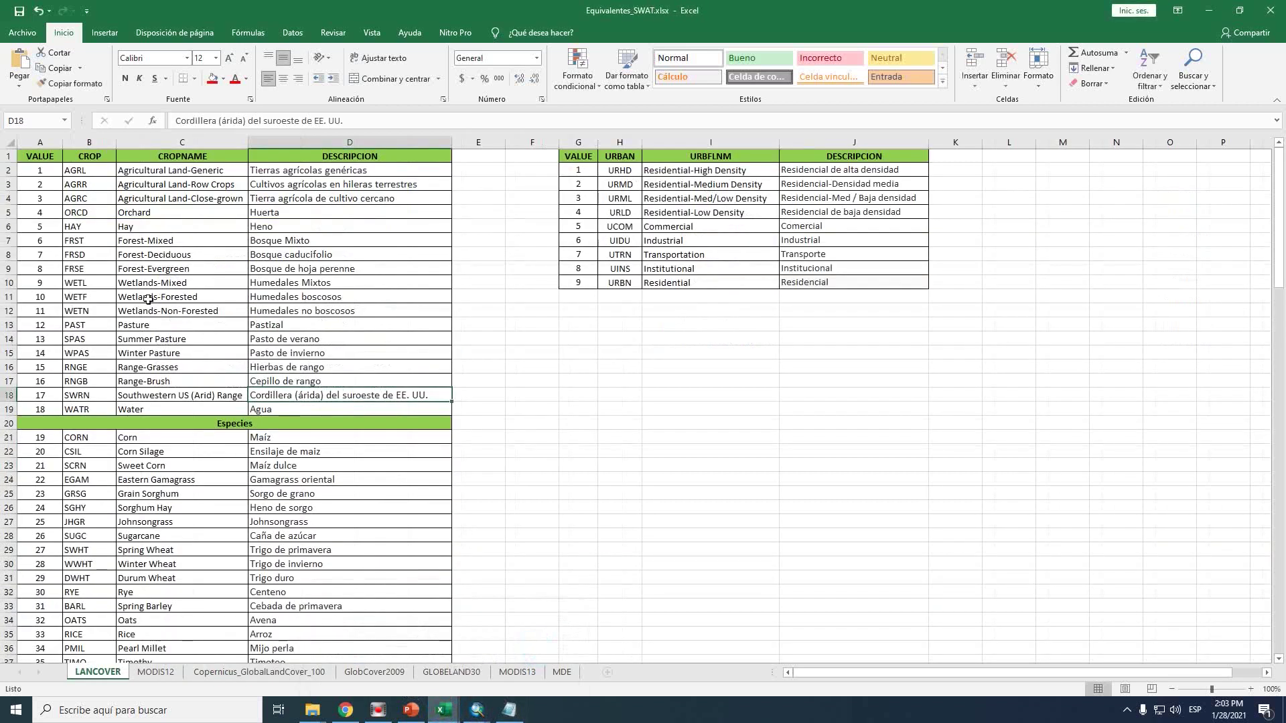
left_click(82, 214)
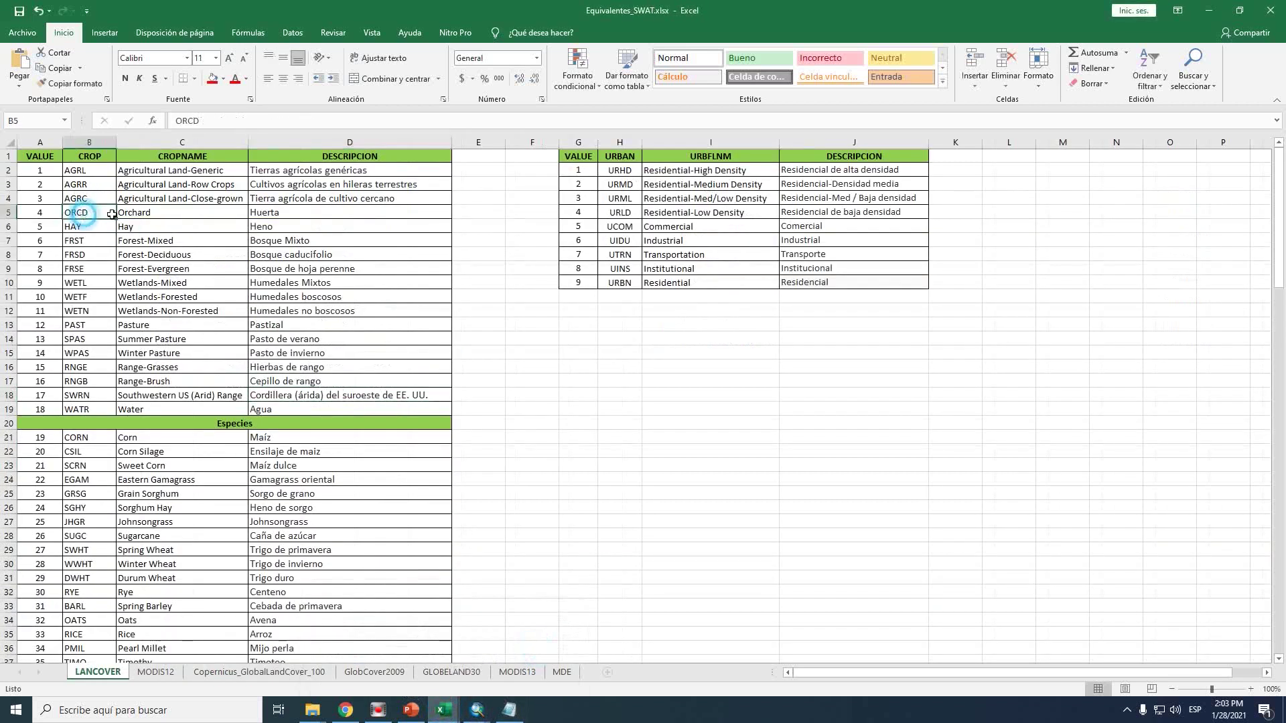
left_click(264, 212)
left_click_drag(215, 119, 38, 124)
key("ctrl+c")
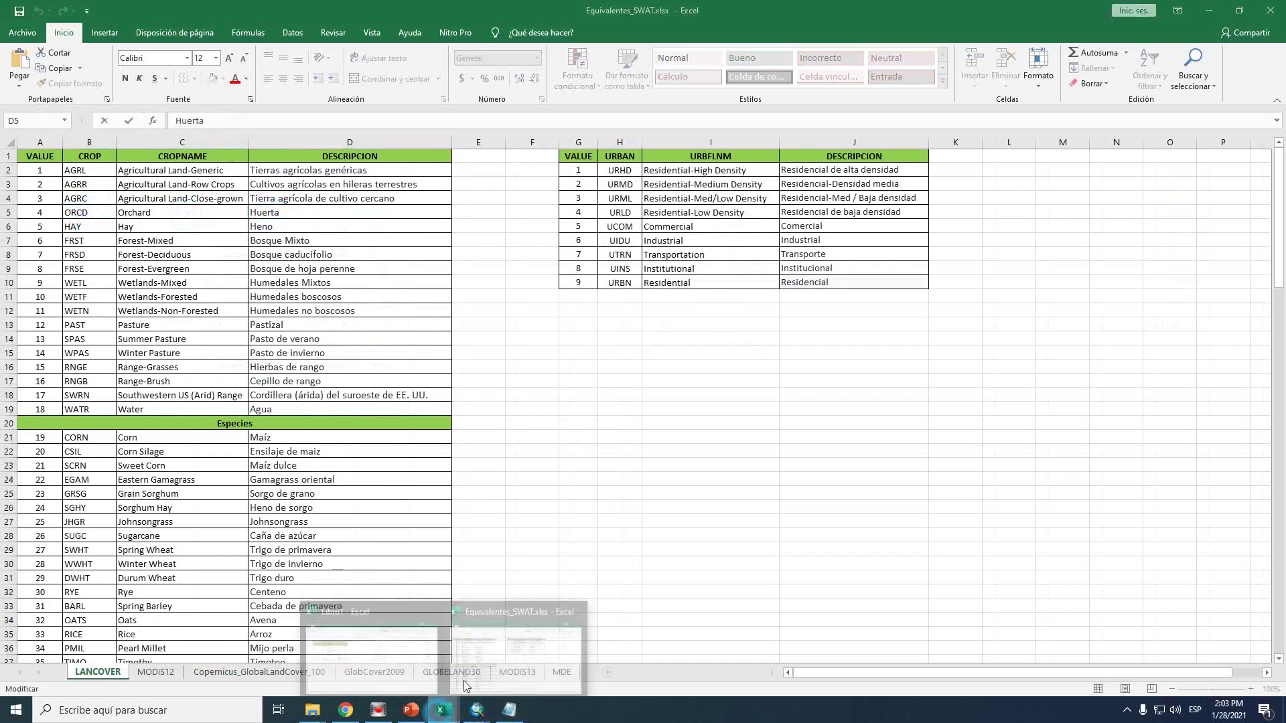
mouse_move(455, 702)
left_click(355, 659)
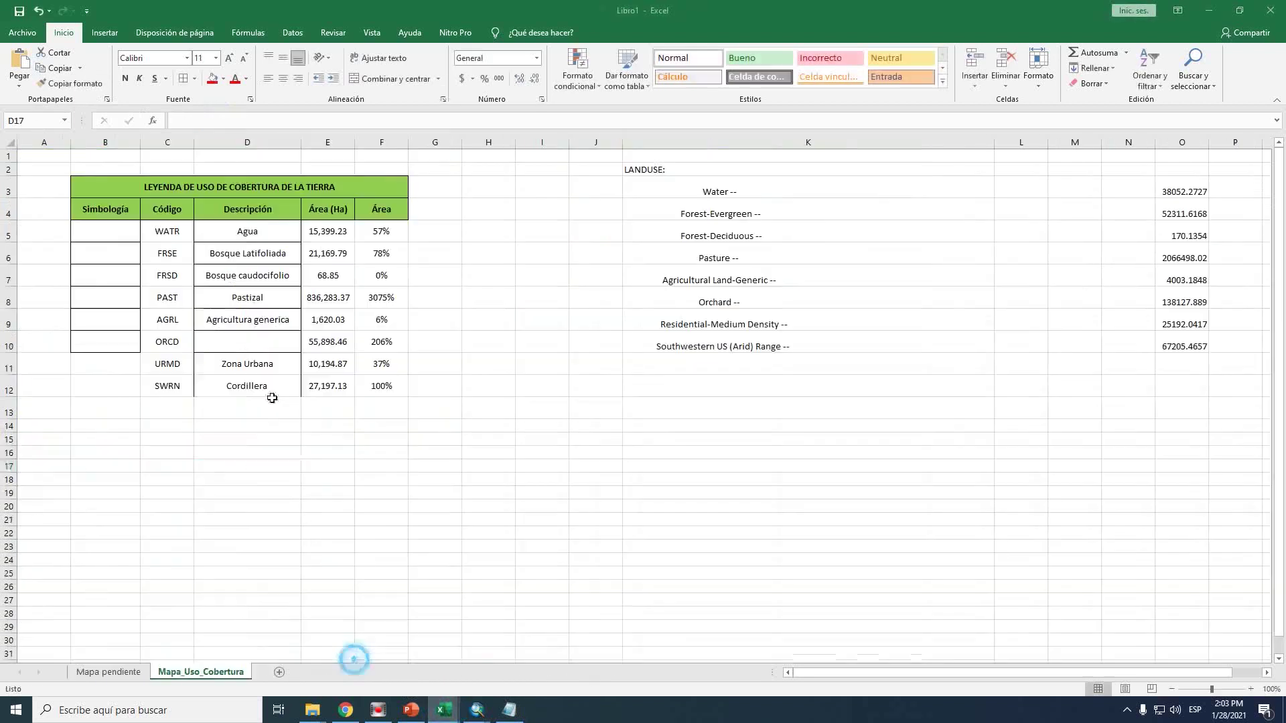
left_click(259, 343)
key("ctrl+v")
left_click(295, 451)
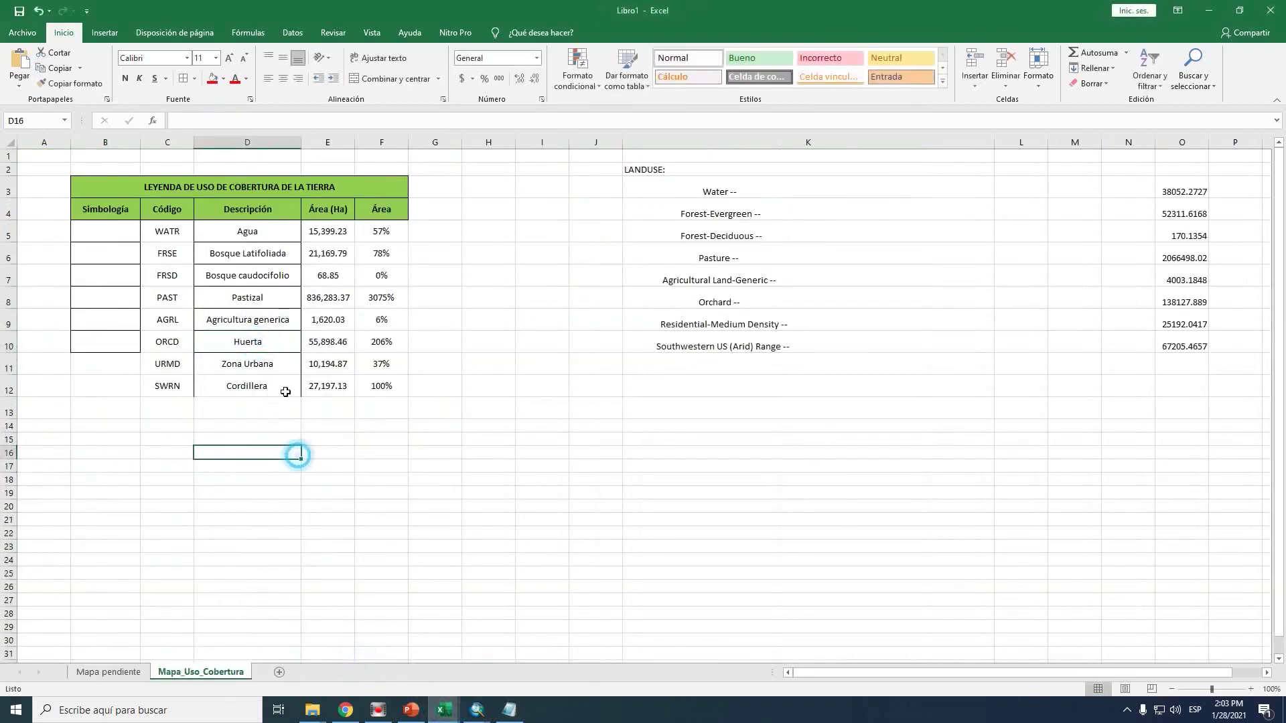
Apply all borders to the whole legend table, B3:F12
left_click_drag(382, 386, 86, 189)
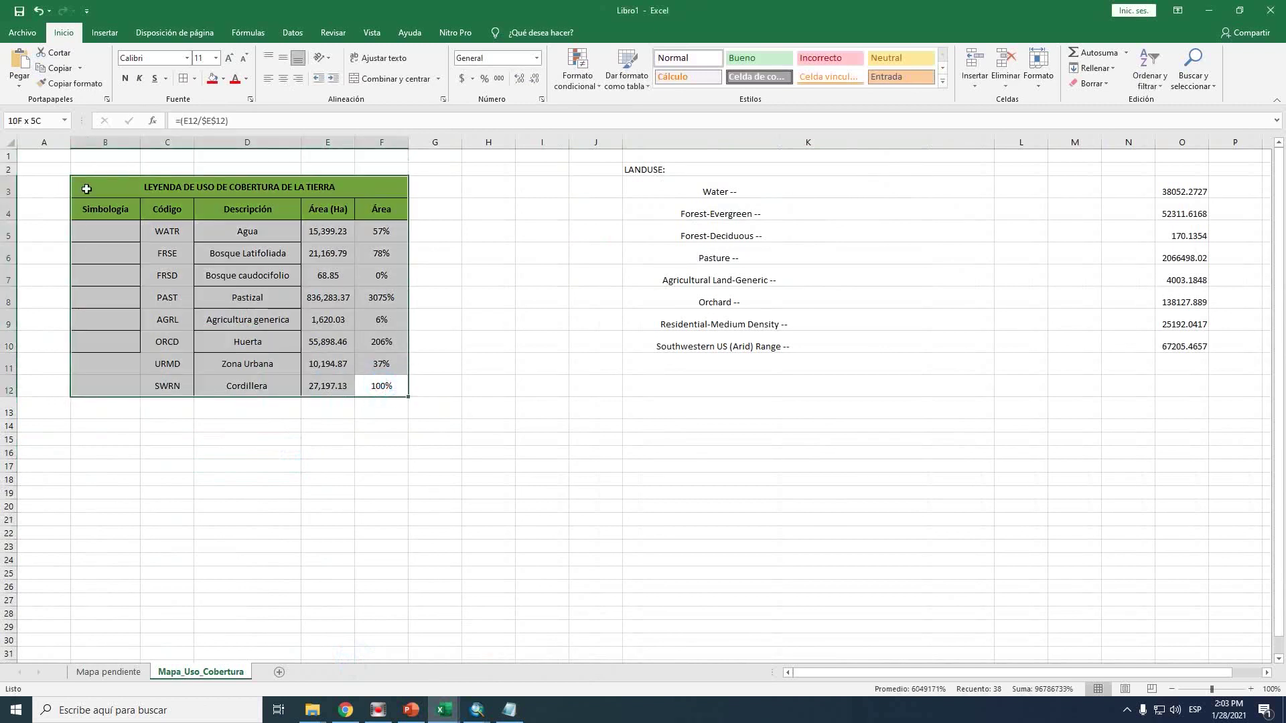
left_click(183, 78)
left_click(720, 280)
Delete the columns holding the LANDUSE source data beside the legend table
left_click_drag(595, 142, 1184, 142)
right_click(1184, 144)
left_click(1111, 255)
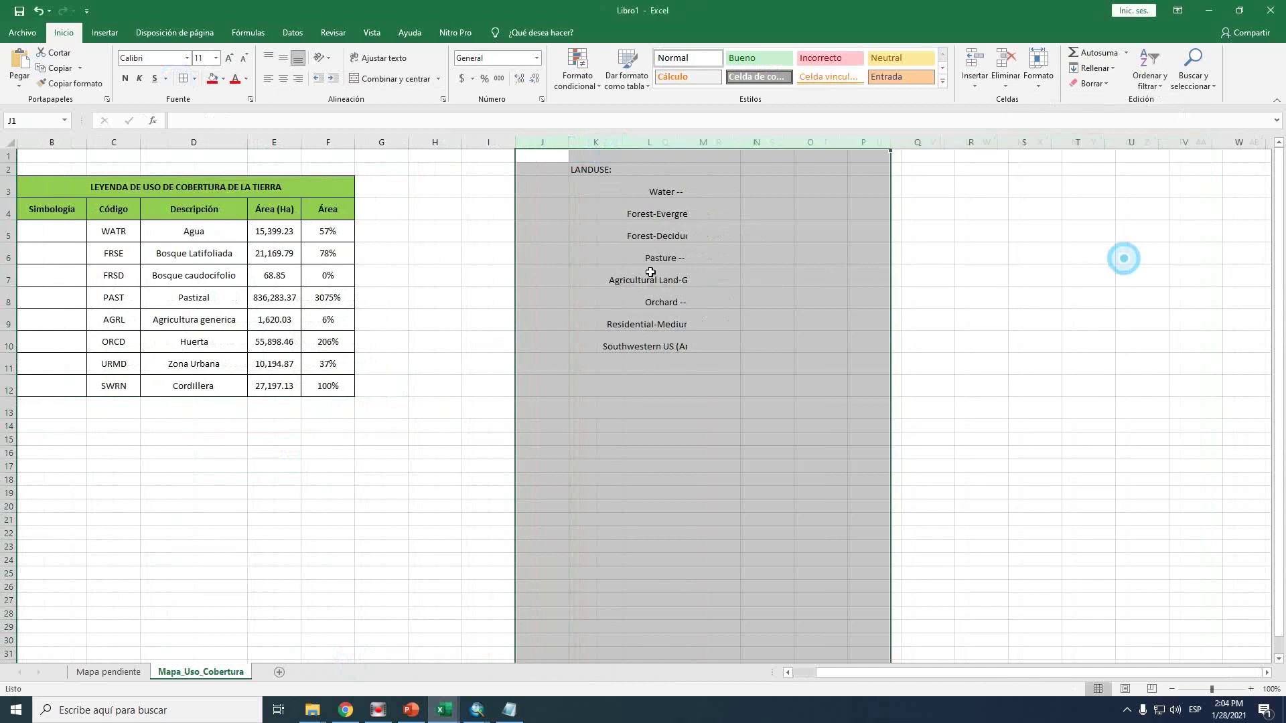
left_click_drag(540, 362, 3, 281)
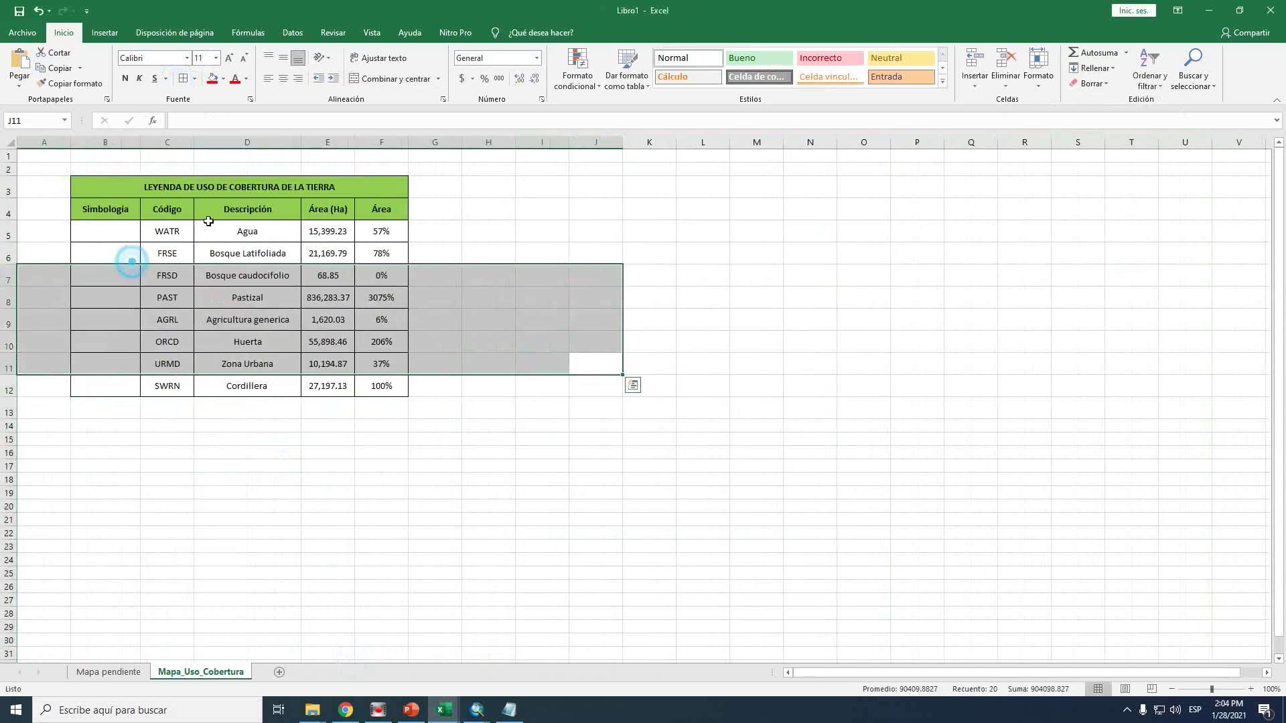
Extend the legend table's title in B3 with DE CUANCA
left_click(237, 190)
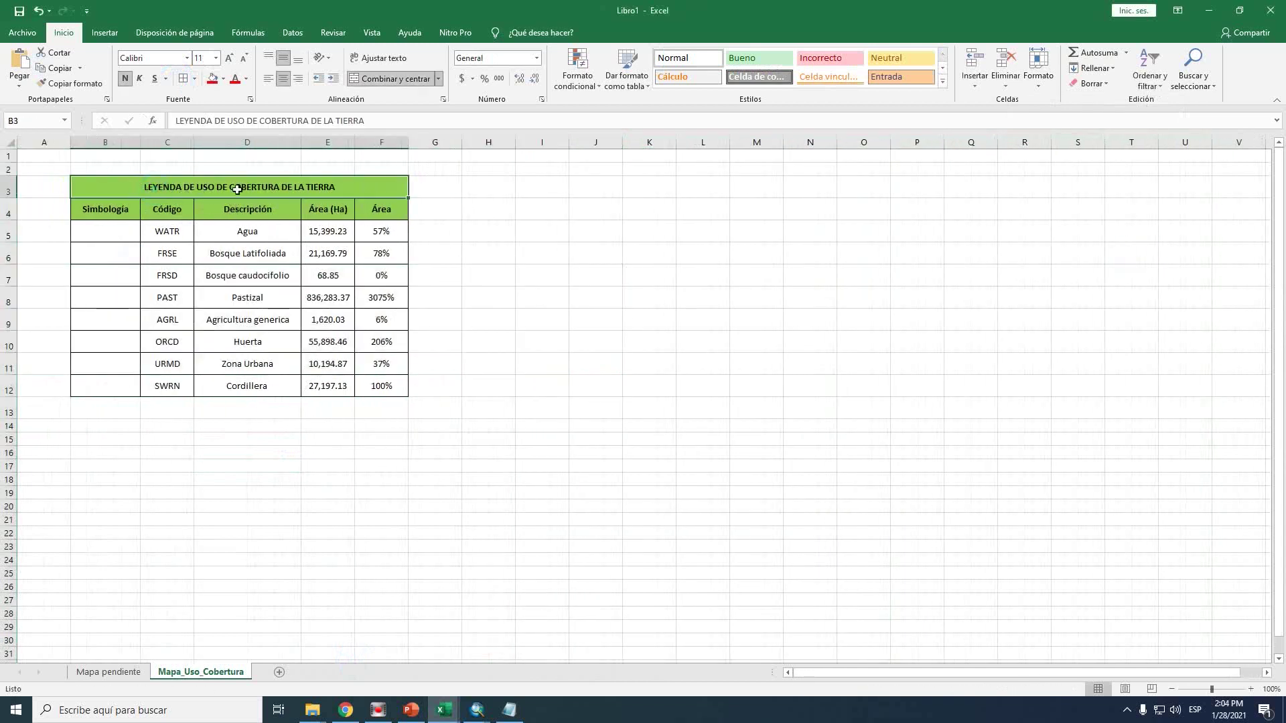
double_click(369, 191)
type("DE CUANCA")
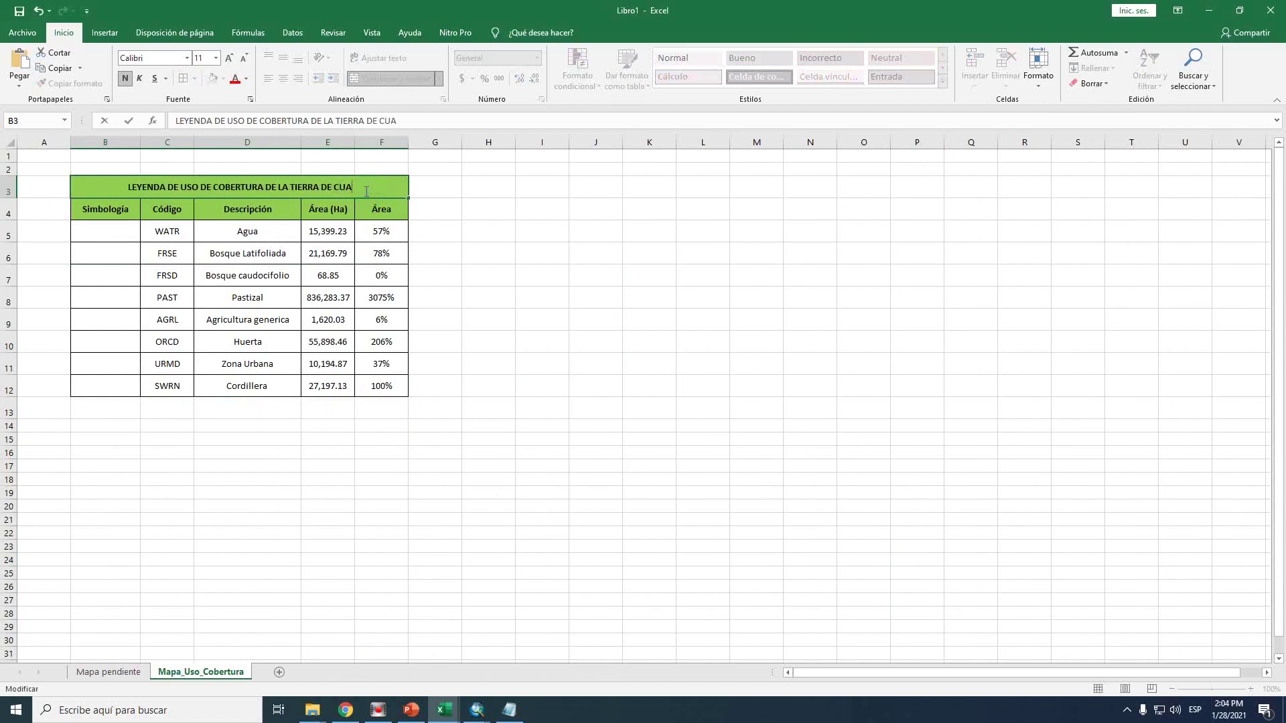
key("Return")
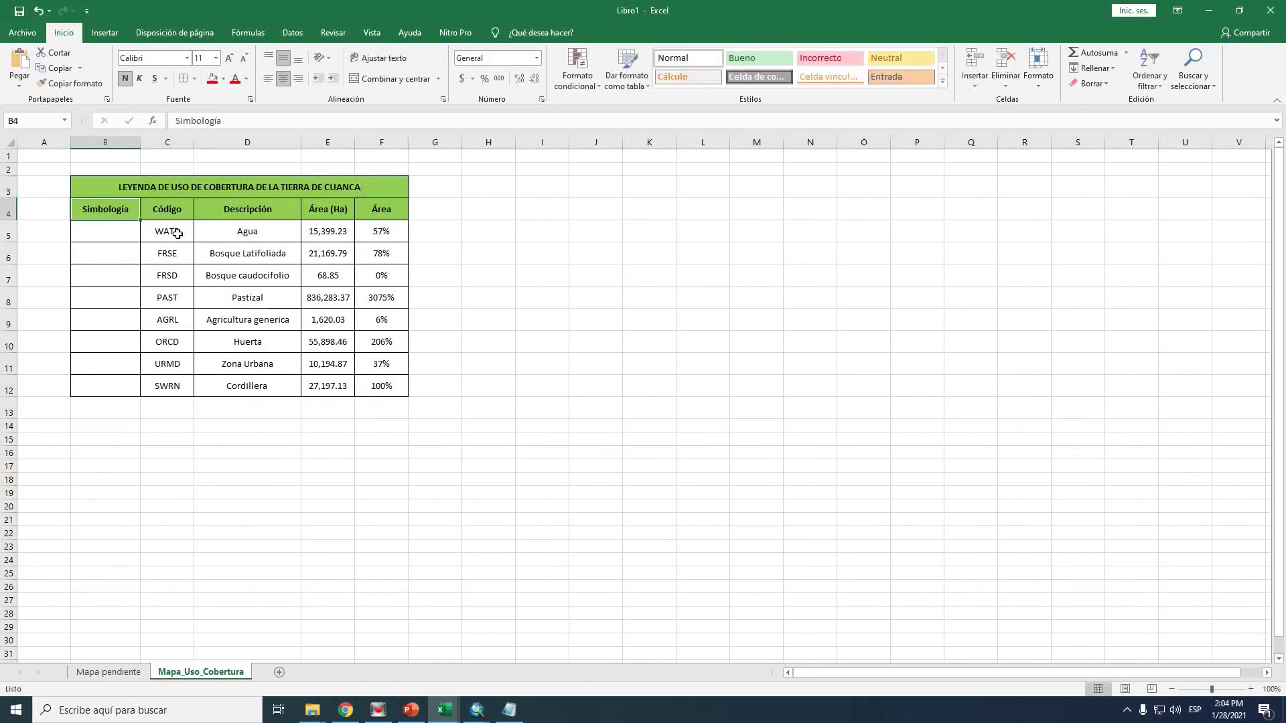
left_click(109, 230)
left_click(94, 297)
left_click(106, 341)
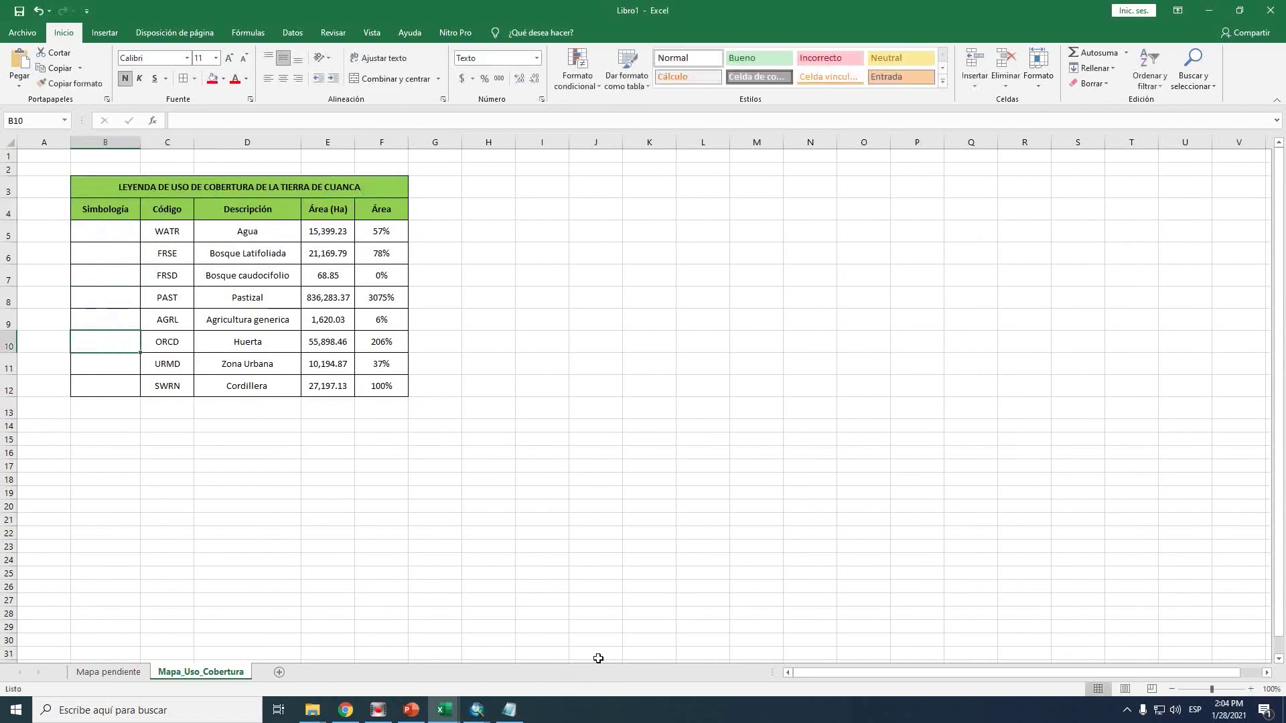
Switch to the ArcMap slope map layout and add the FullHRU layer to the legend items
left_click(477, 710)
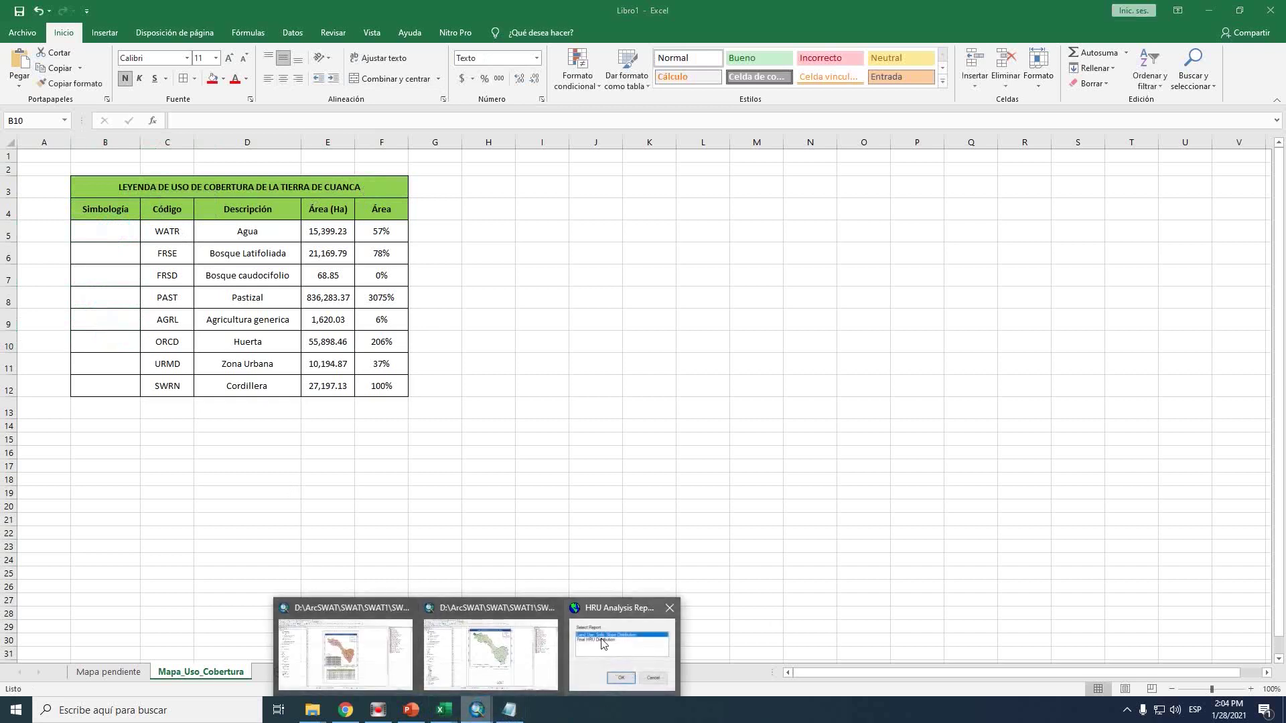
left_click(600, 643)
left_click(318, 288)
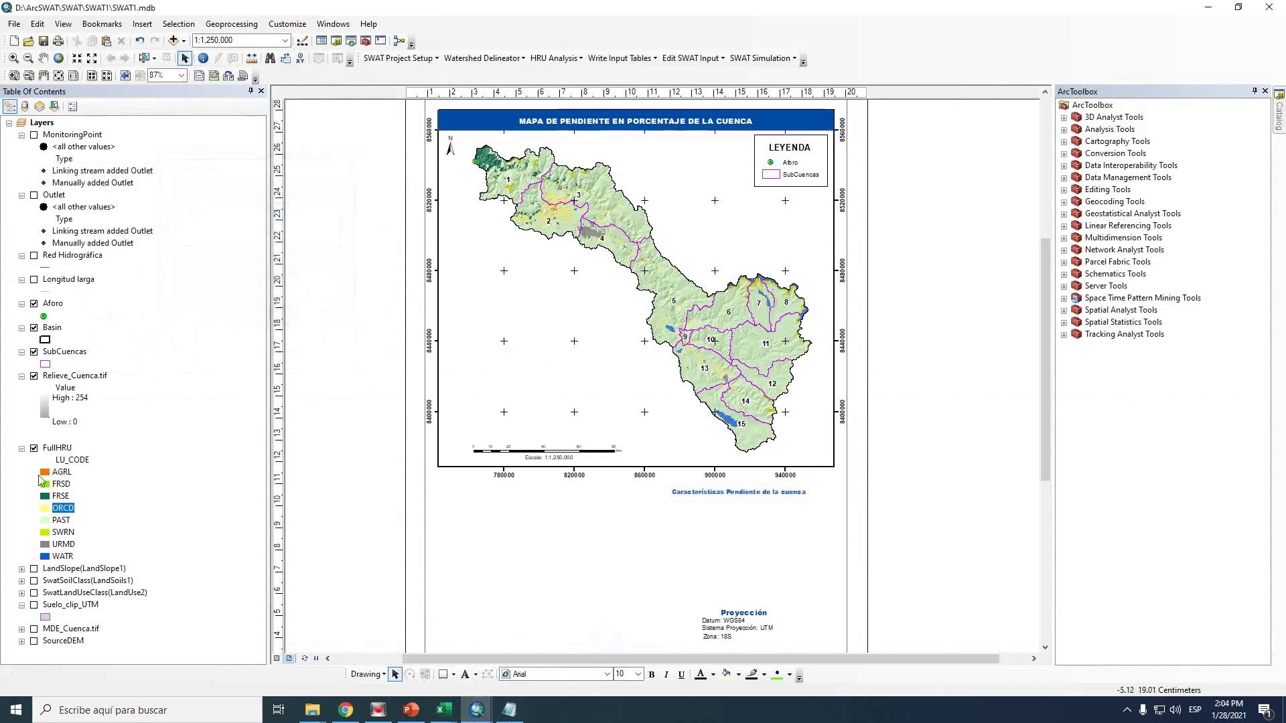
left_click(59, 453)
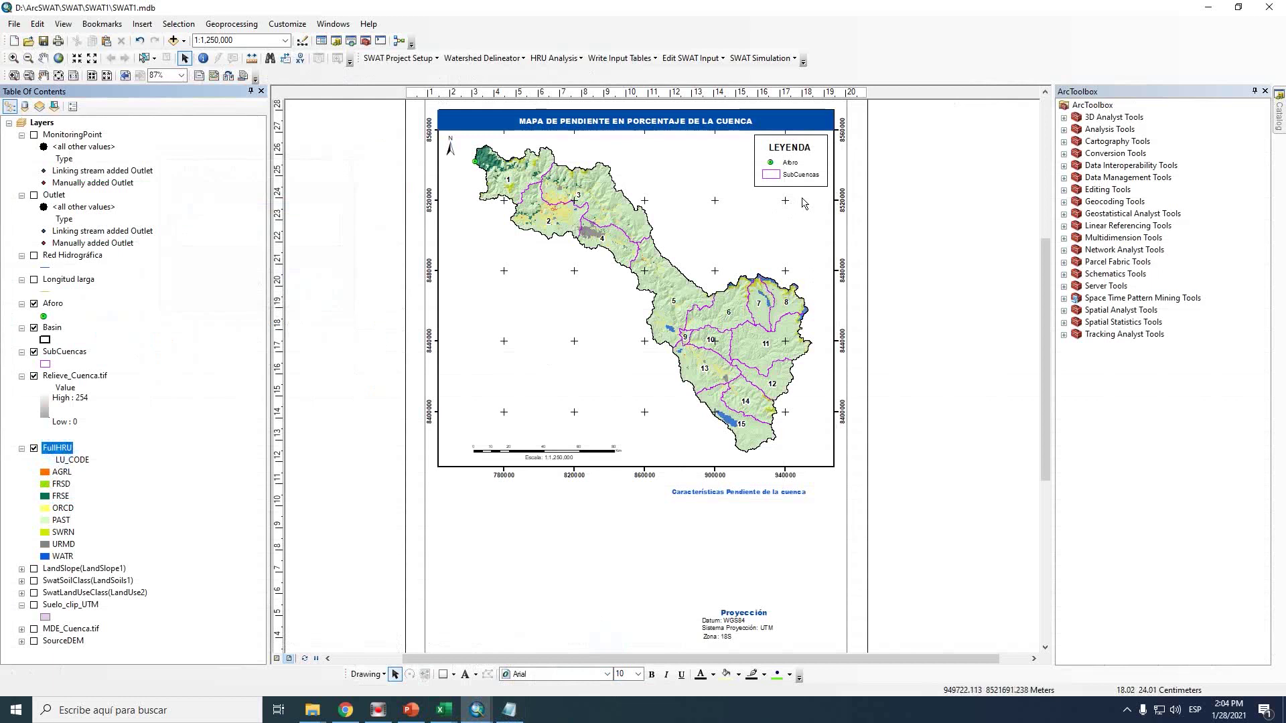
left_click(790, 164)
double_click(790, 164)
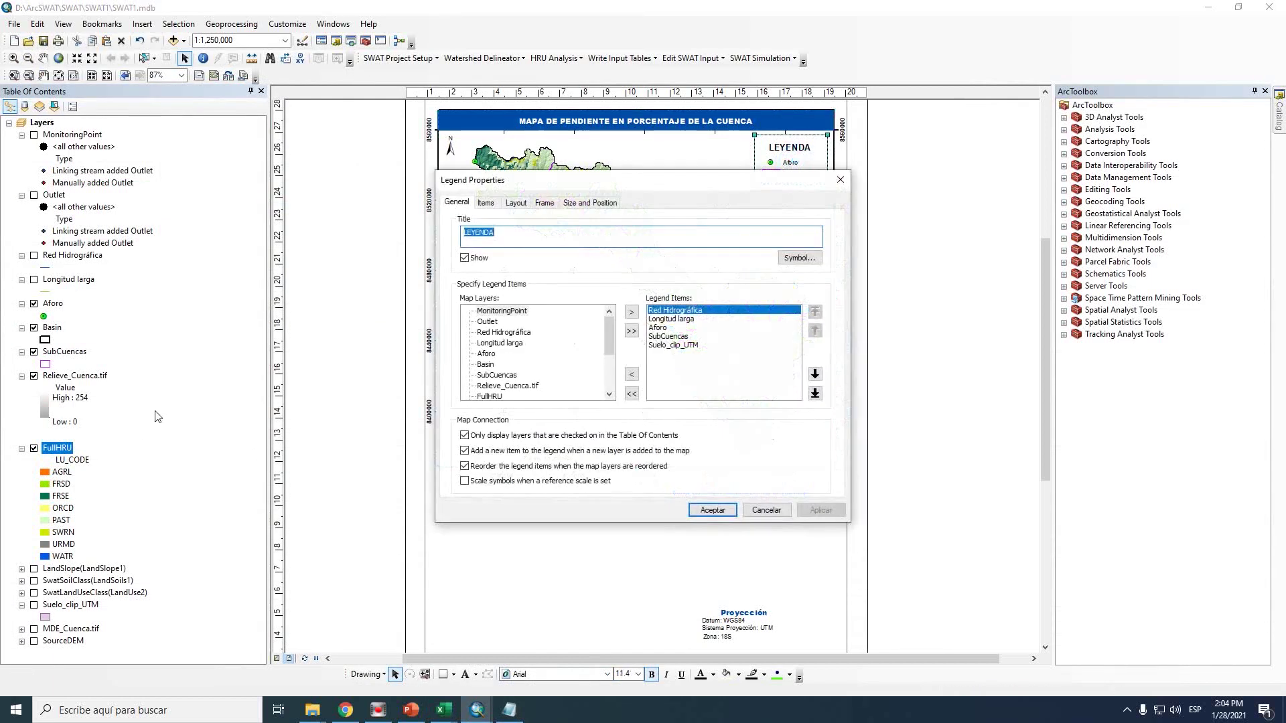
left_click(488, 398)
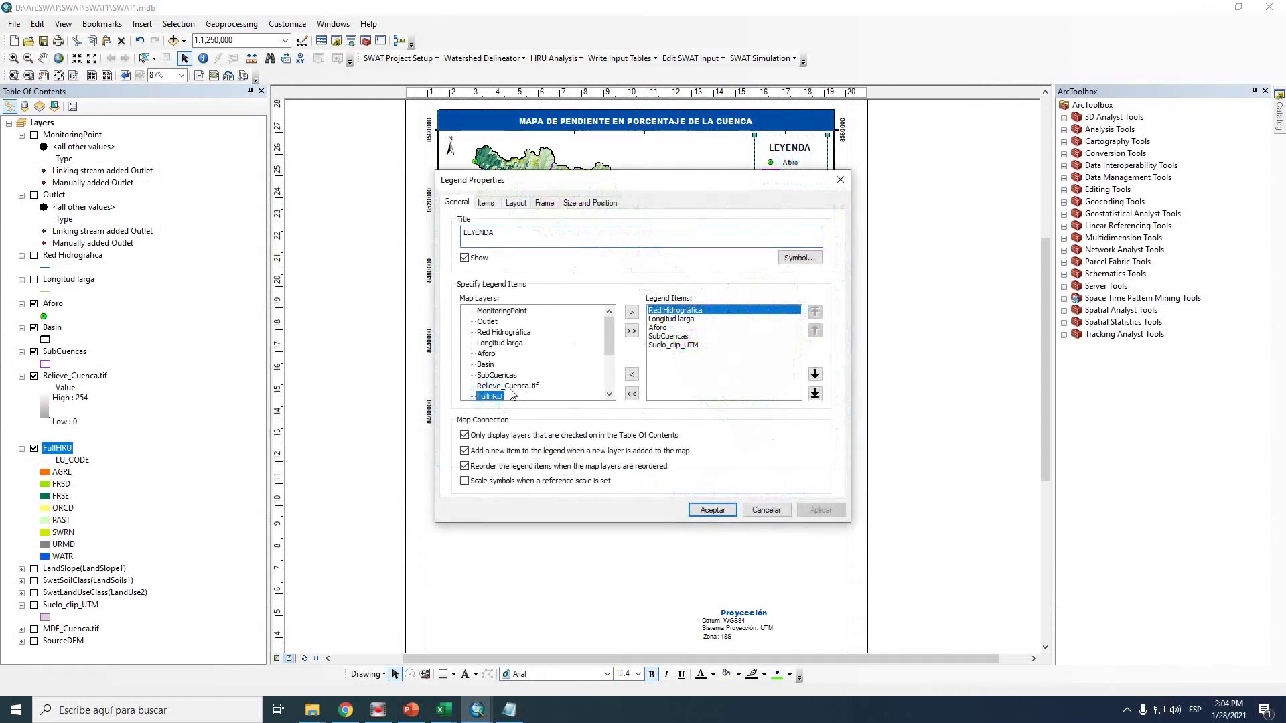
left_click(631, 312)
left_click(712, 511)
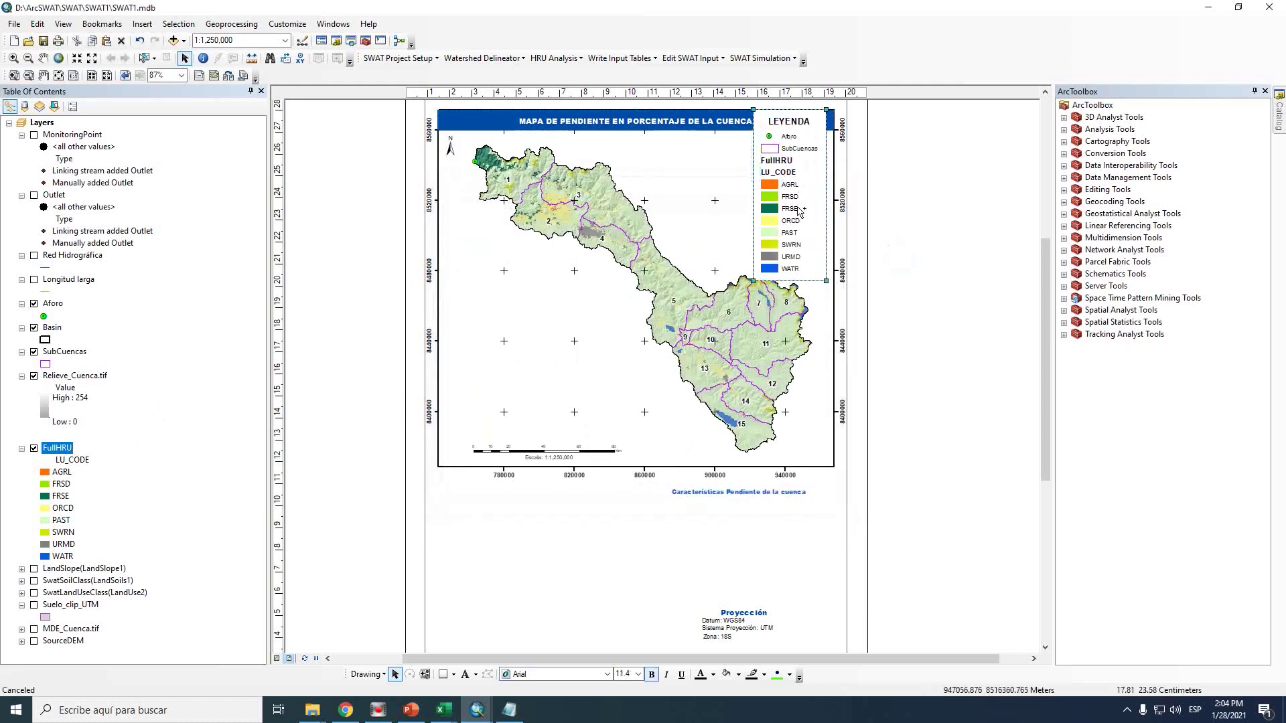
Copy the map legend into the Mapa_Uso_Cobertura sheet of Libro1 as a picture, placed beside the legend table
mouse_move(443, 710)
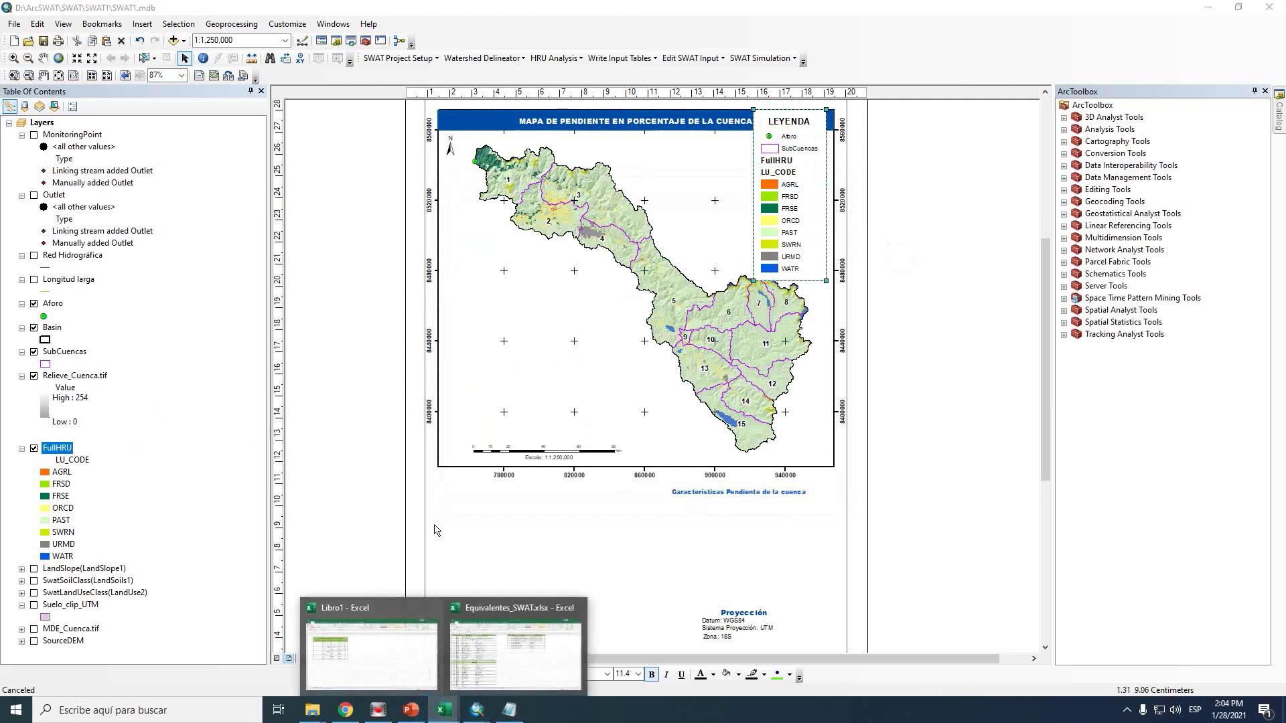
left_click(419, 666)
left_click(526, 320)
key("ctrl+v")
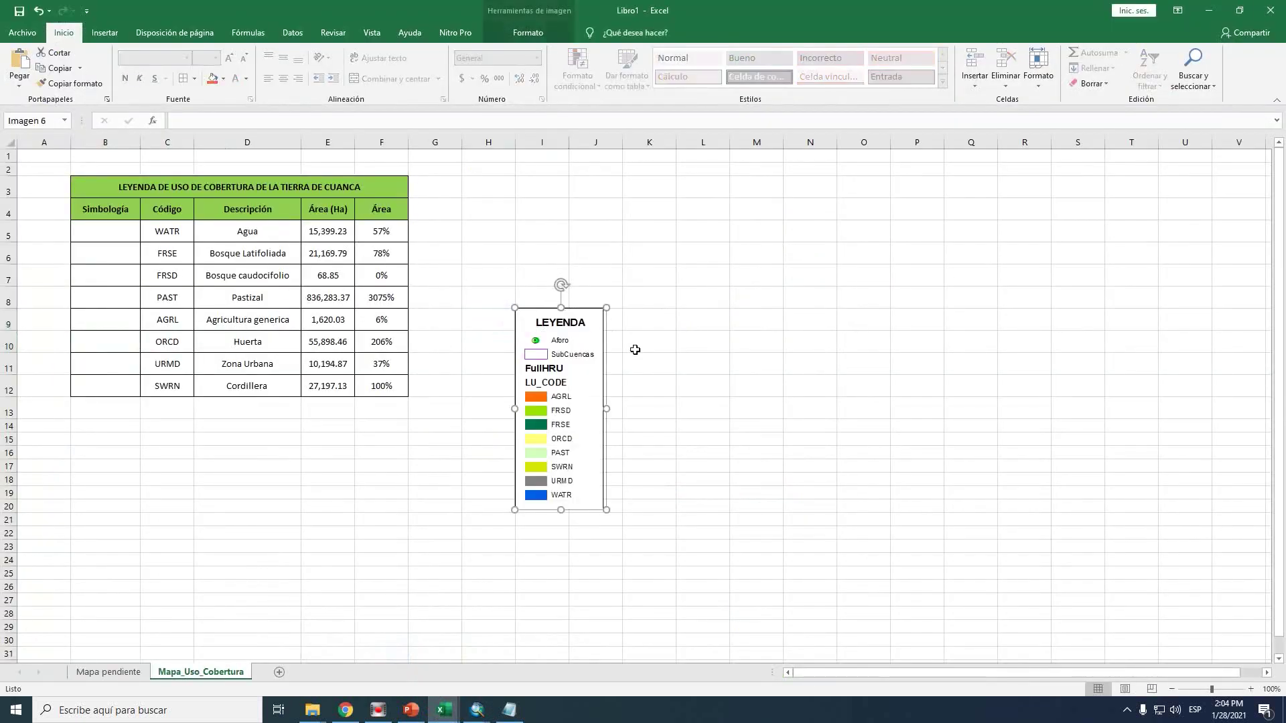
left_click_drag(570, 395, 566, 277)
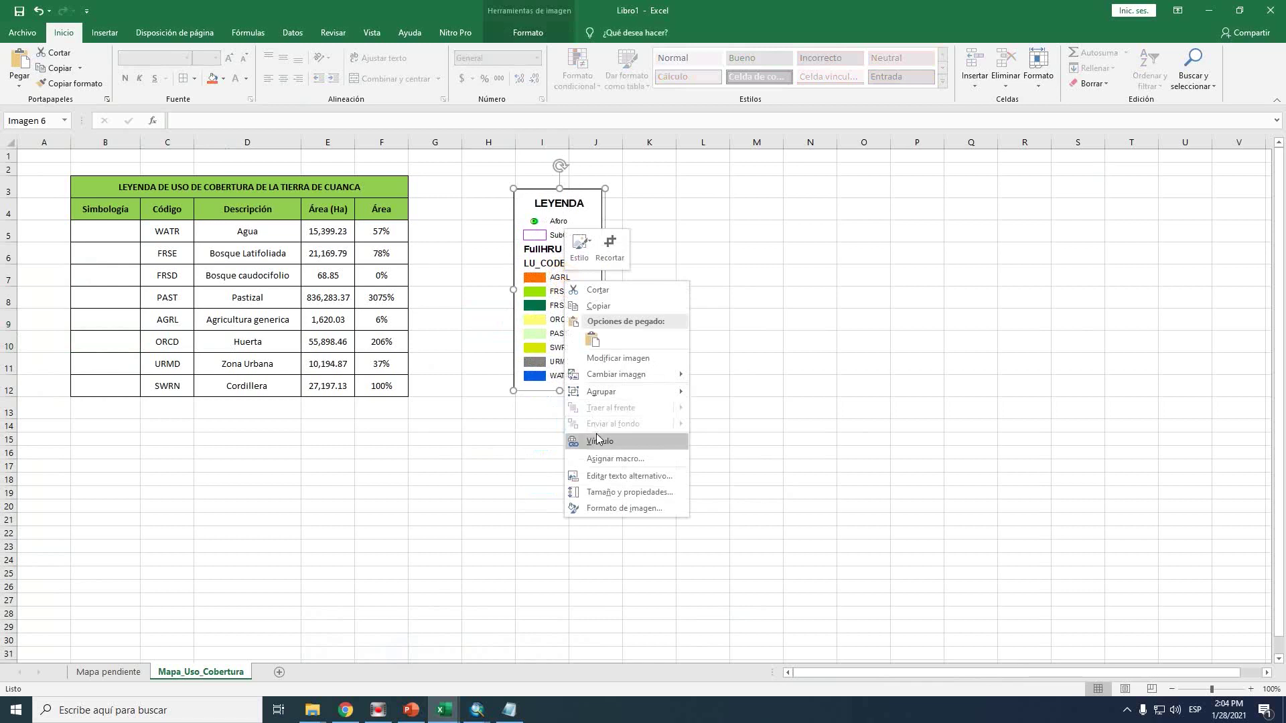
Ungroup the pasted legend picture, converting it to a Microsoft Office drawing, so that its parts are separate shapes
mouse_move(630, 392)
left_click(720, 425)
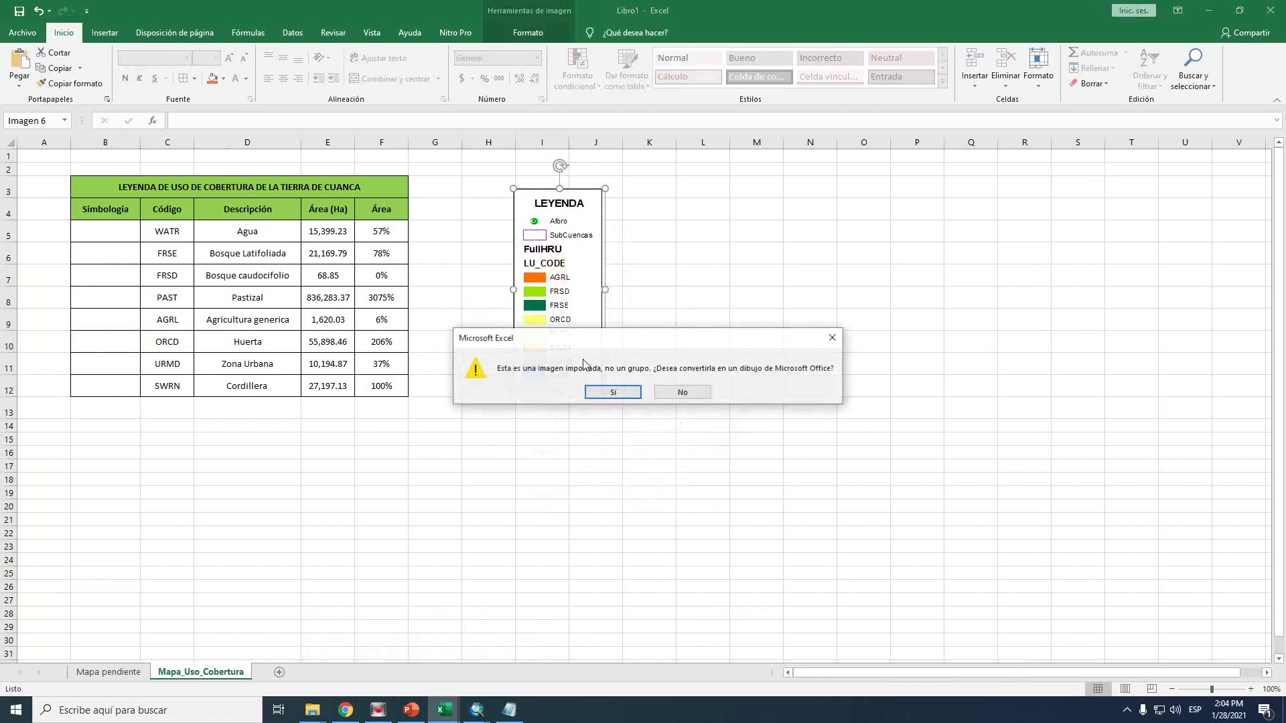
left_click(600, 391)
right_click(578, 316)
mouse_move(629, 391)
left_click(729, 422)
left_click(681, 384)
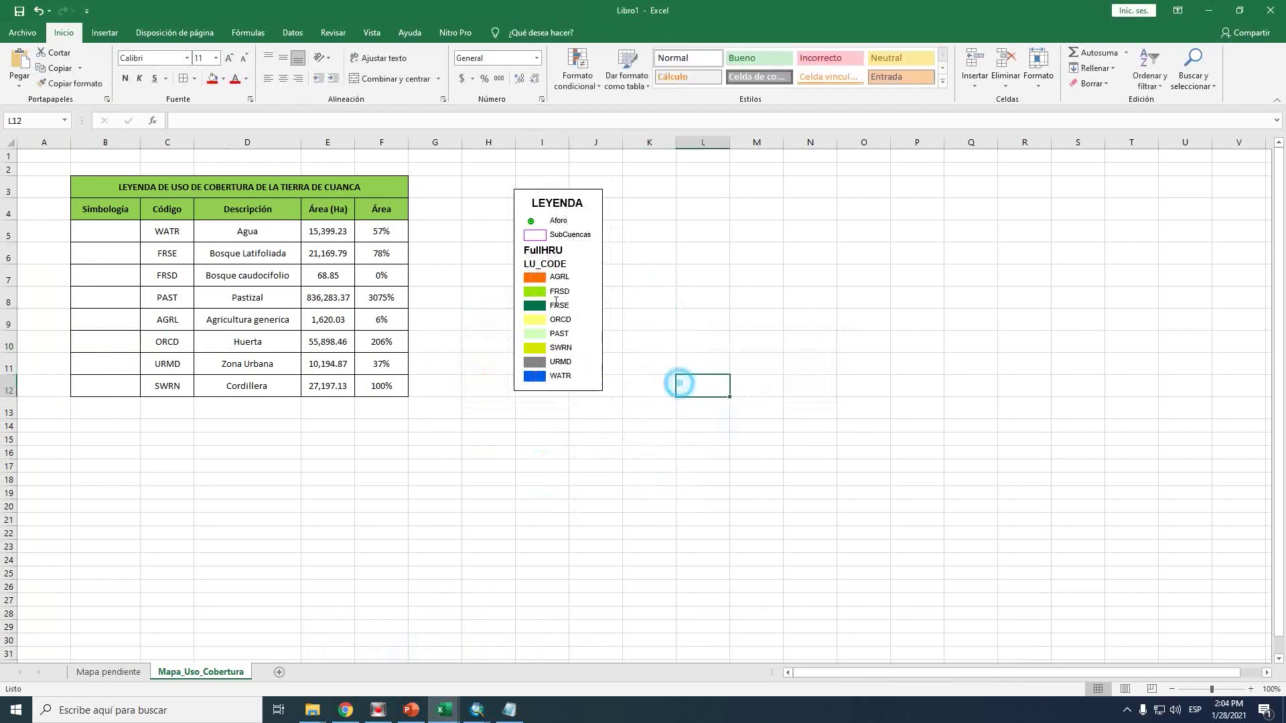
Move the AGRL, FRSD and FRSE colour swatches into B5, B6 and B7 and resize them to fill the cells
left_click(541, 278)
left_click_drag(541, 277, 138, 241)
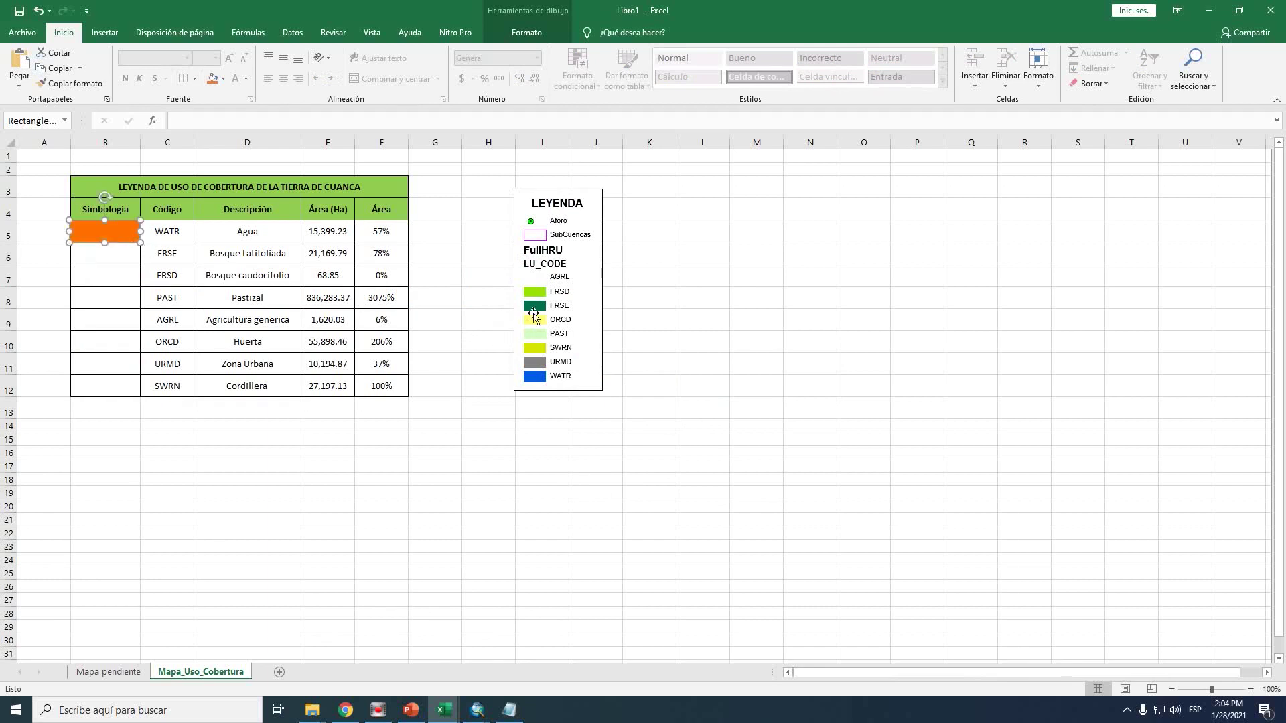
left_click_drag(535, 292, 140, 264)
left_click_drag(539, 310, 89, 277)
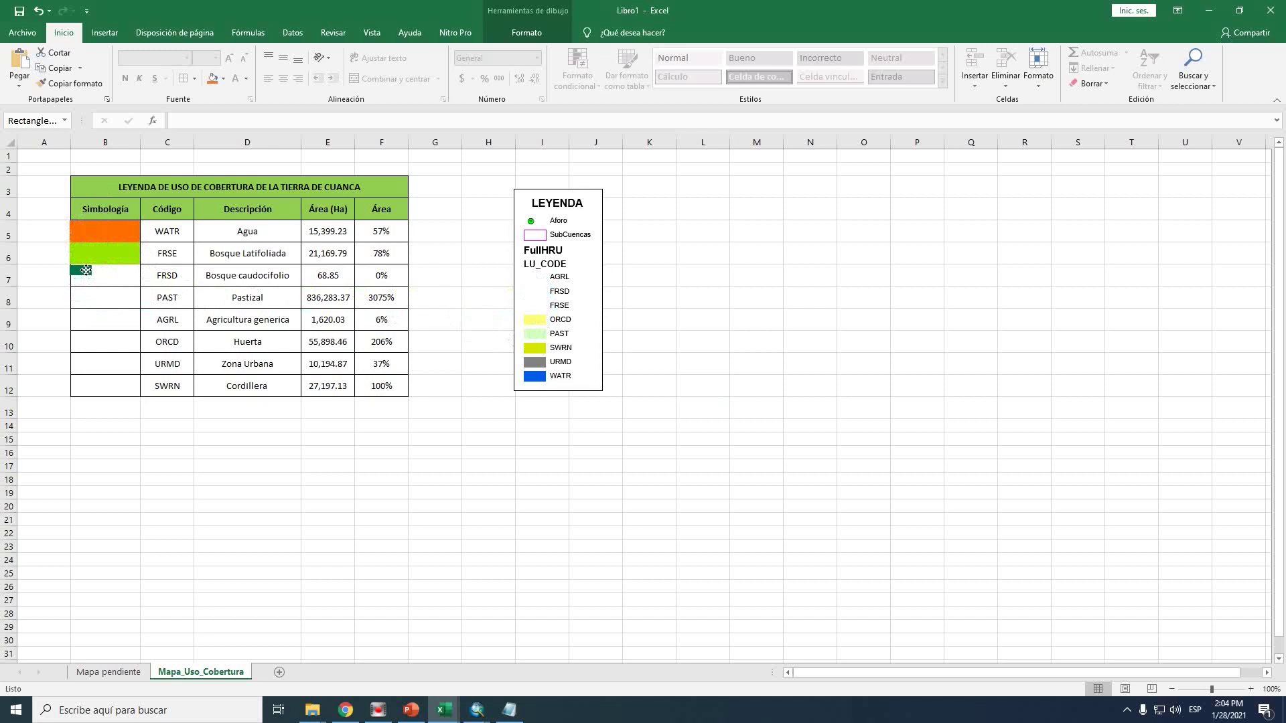
left_click_drag(92, 274, 140, 287)
Move the ORCD and PAST colour swatches into B8 and B9 and resize them to fill the cells
left_click(534, 320)
left_click_drag(541, 322, 117, 303)
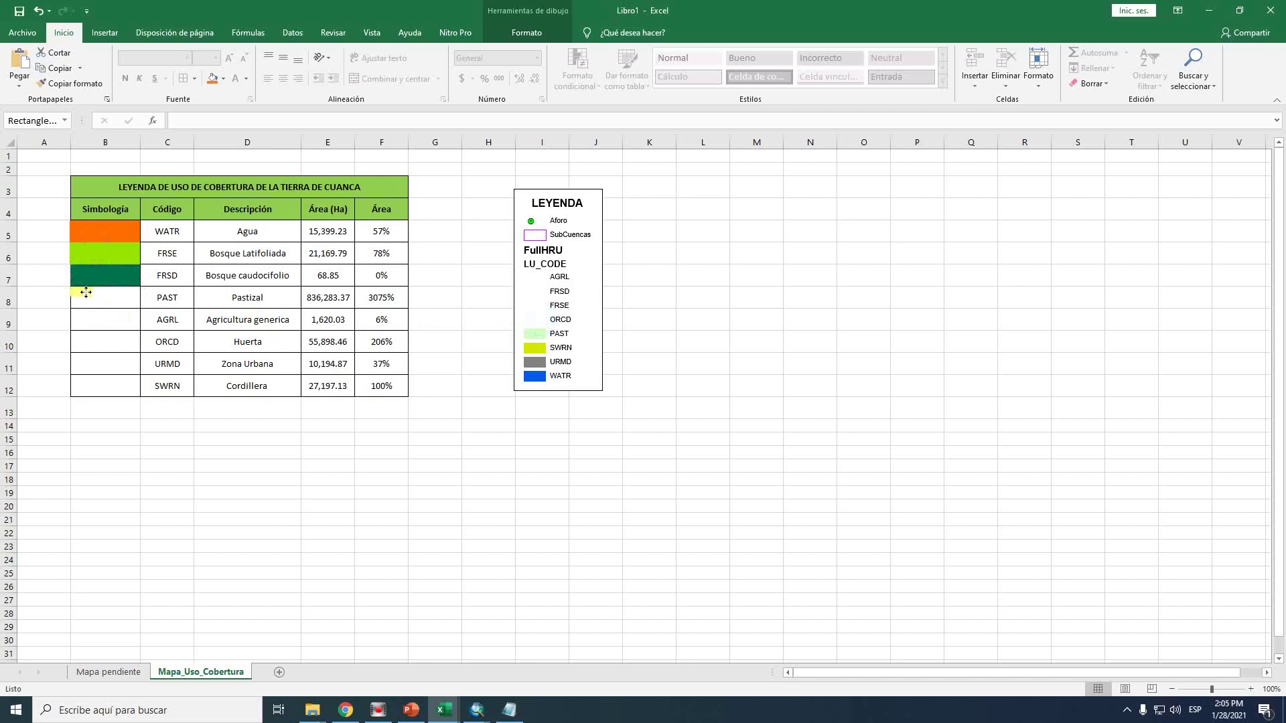
left_click_drag(86, 291, 136, 308)
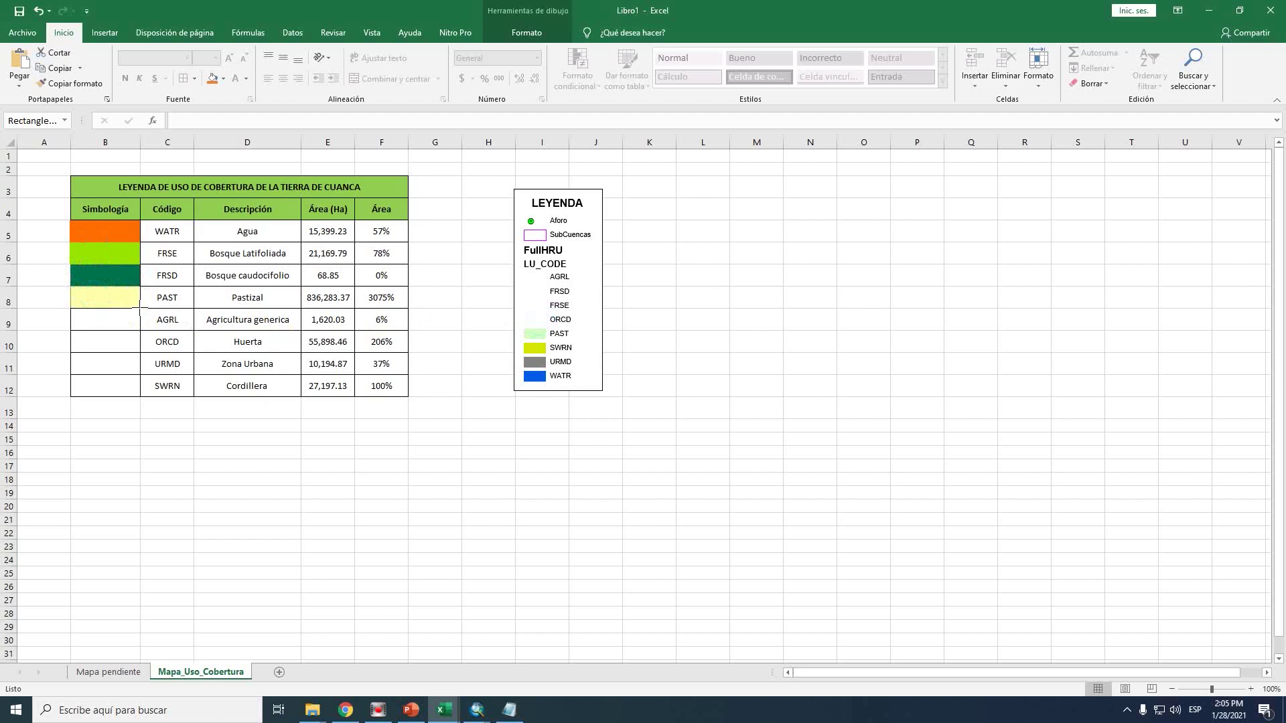
left_click(535, 332)
left_click_drag(535, 333, 139, 329)
Move the SWRN and URMD colour swatches into B10 and B11 and resize them to fill the cells
left_click_drag(537, 352, 83, 338)
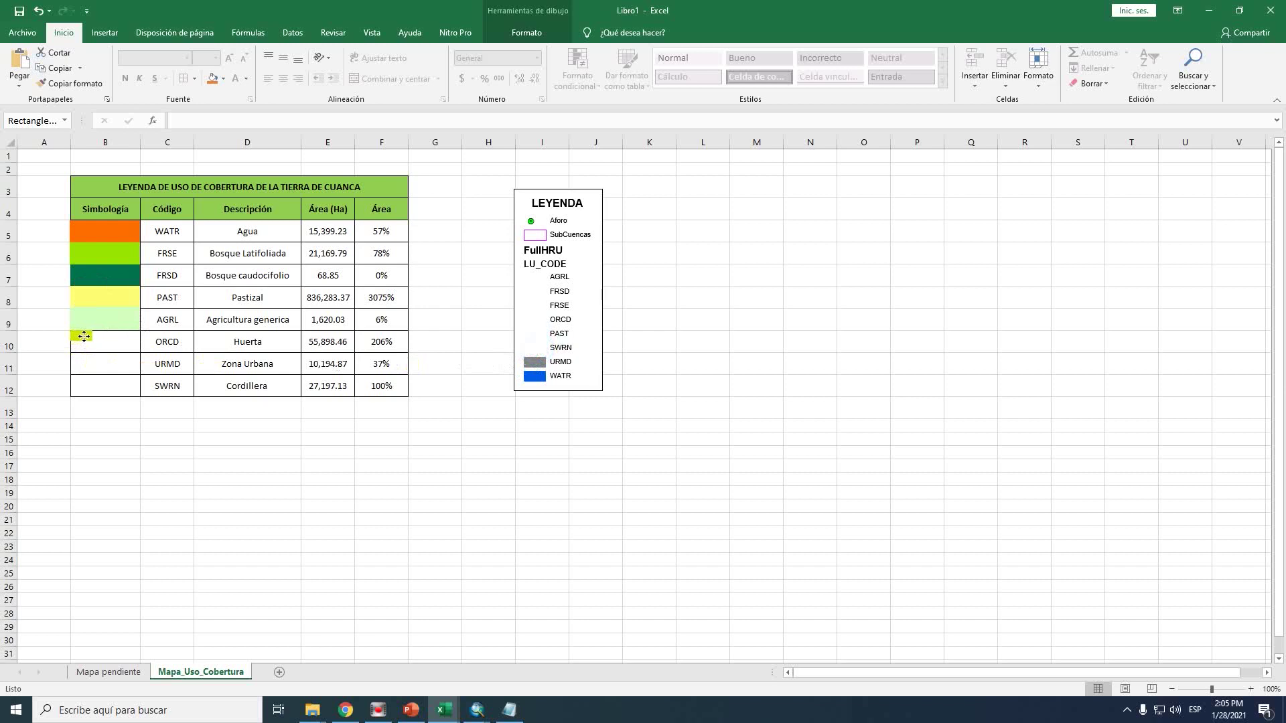
left_click_drag(91, 340, 140, 353)
left_click(537, 363)
left_click_drag(538, 363, 141, 377)
Move the orange swatch out of B5 to below the table and fit the blue WATR swatch into B5
left_click(534, 376)
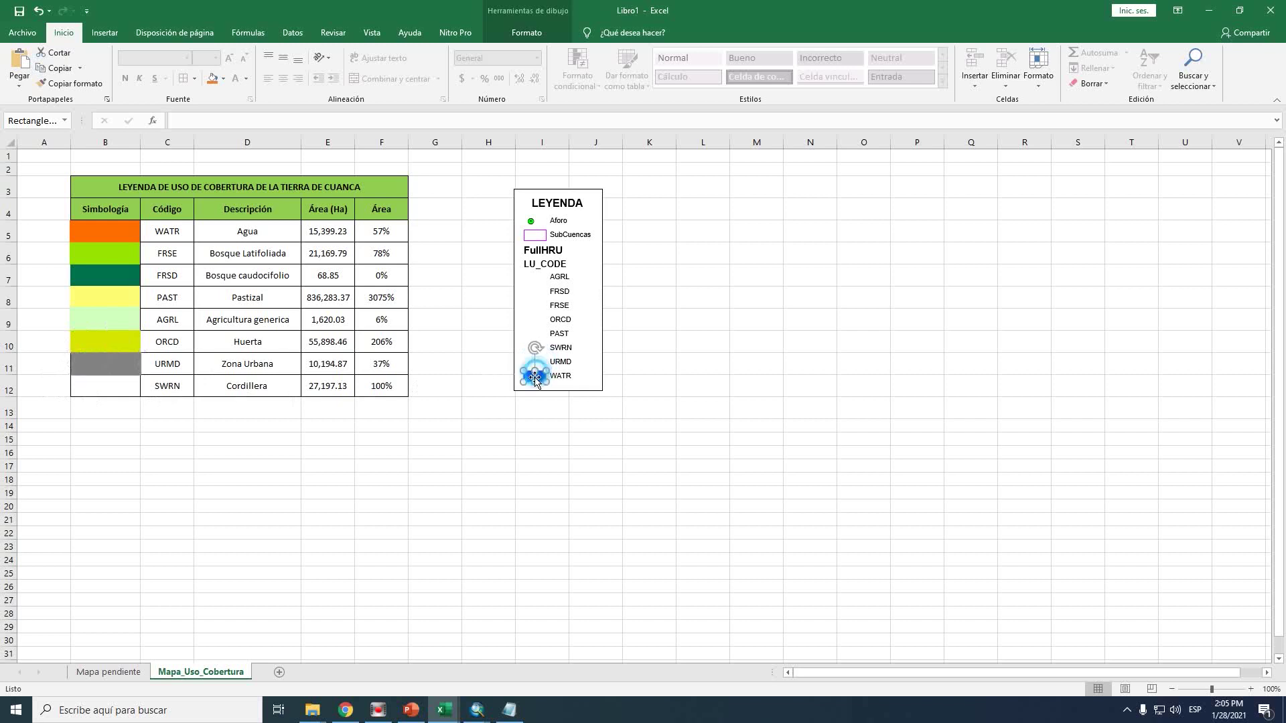
left_click_drag(536, 375, 125, 403)
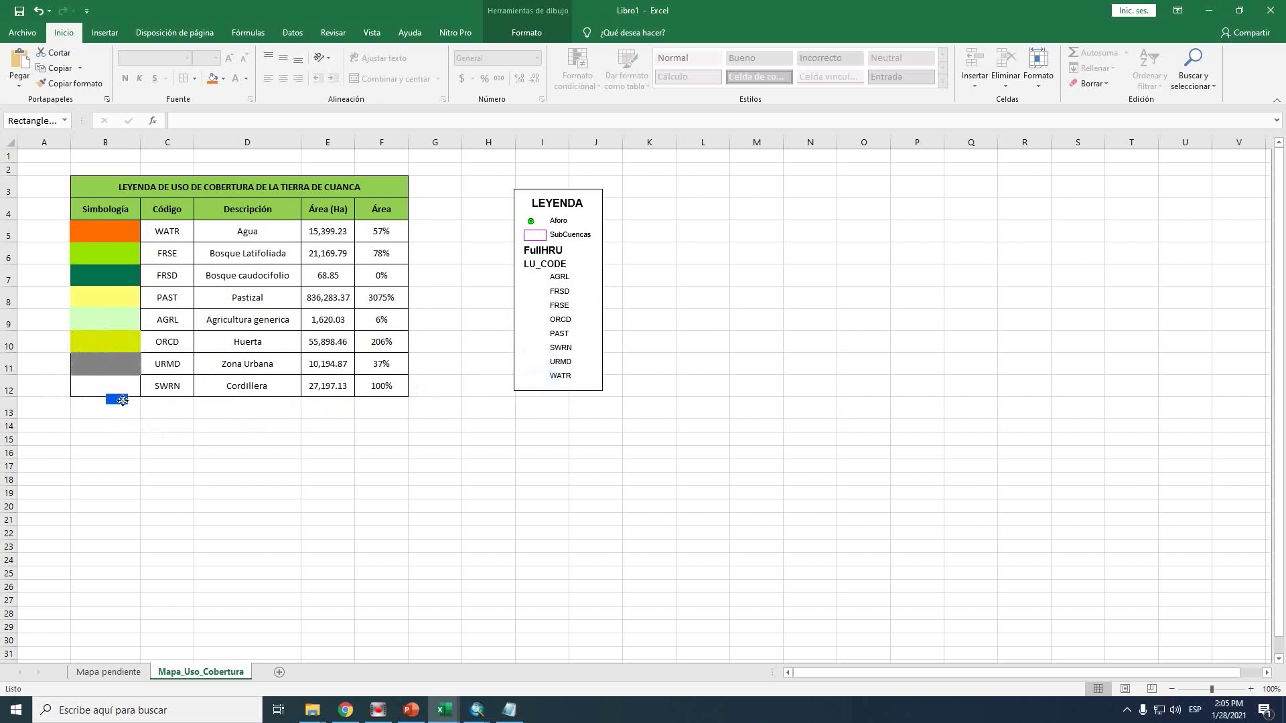
left_click_drag(123, 400, 238, 242)
left_click_drag(238, 239, 202, 229)
left_click_drag(35, 203, 181, 438)
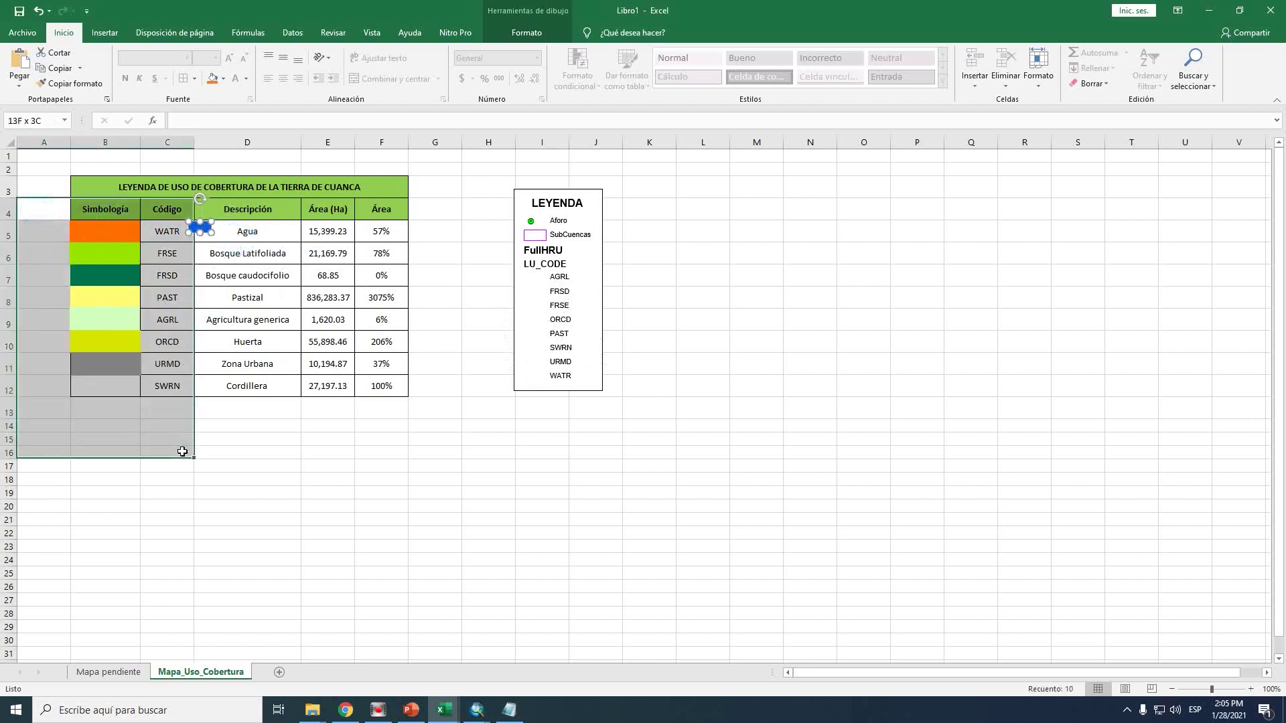
left_click_drag(105, 231, 126, 482)
left_click_drag(199, 226, 140, 241)
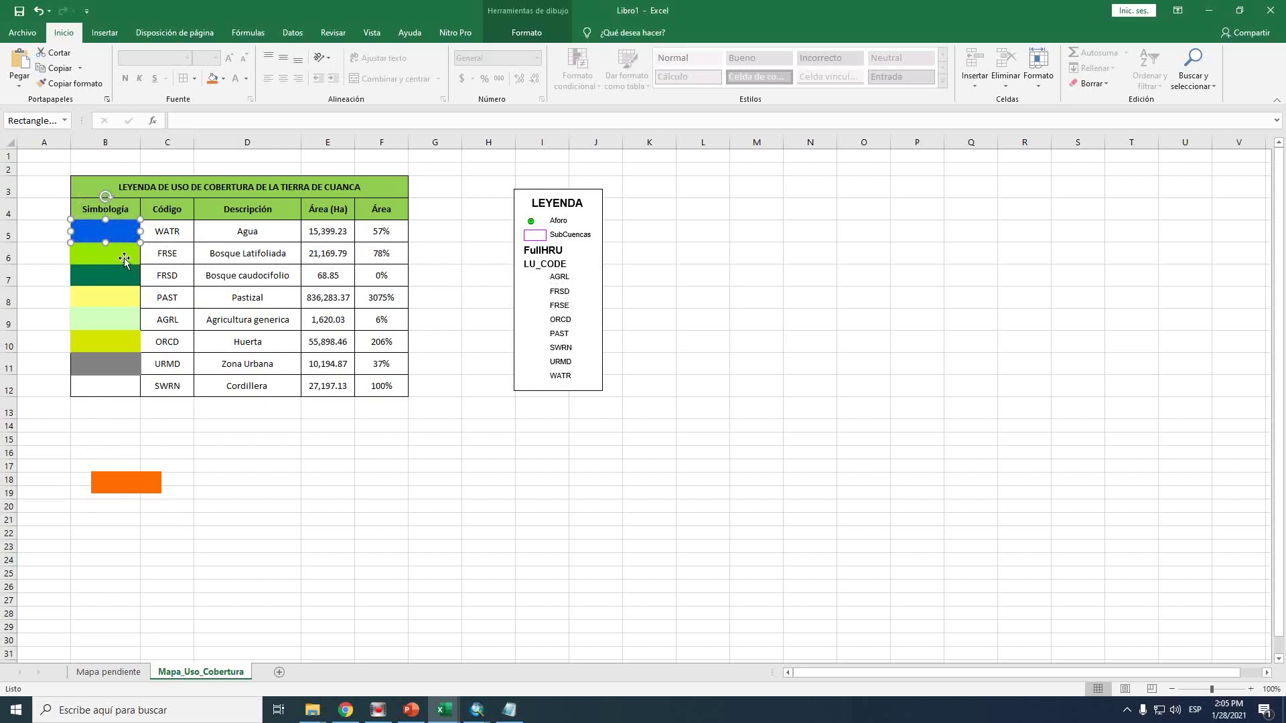
Move the green, yellow and grey swatches out of the Simbología column, over the neighbouring table columns
left_click_drag(124, 259, 252, 287)
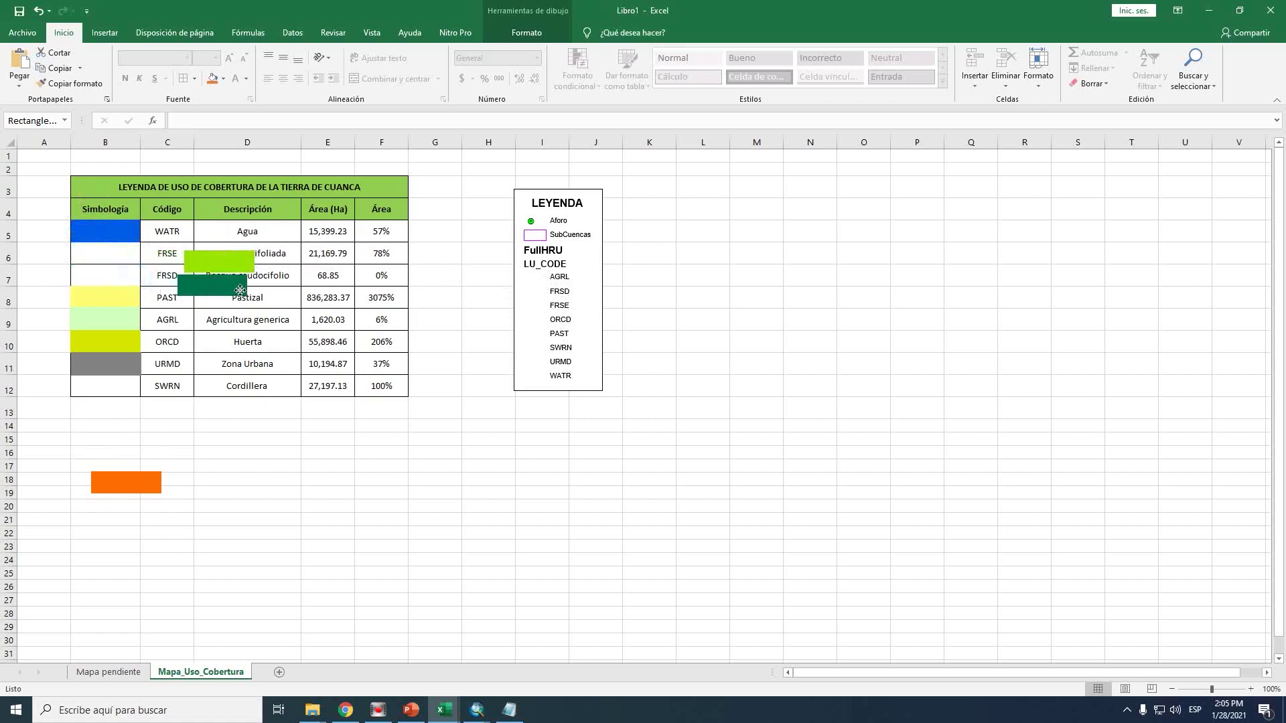
left_click_drag(131, 297, 250, 311)
left_click_drag(117, 318, 228, 331)
left_click_drag(130, 342, 228, 374)
Place the orange swatch in B9, in the AGRL row of the Simbología column
left_click_drag(152, 471, 245, 233)
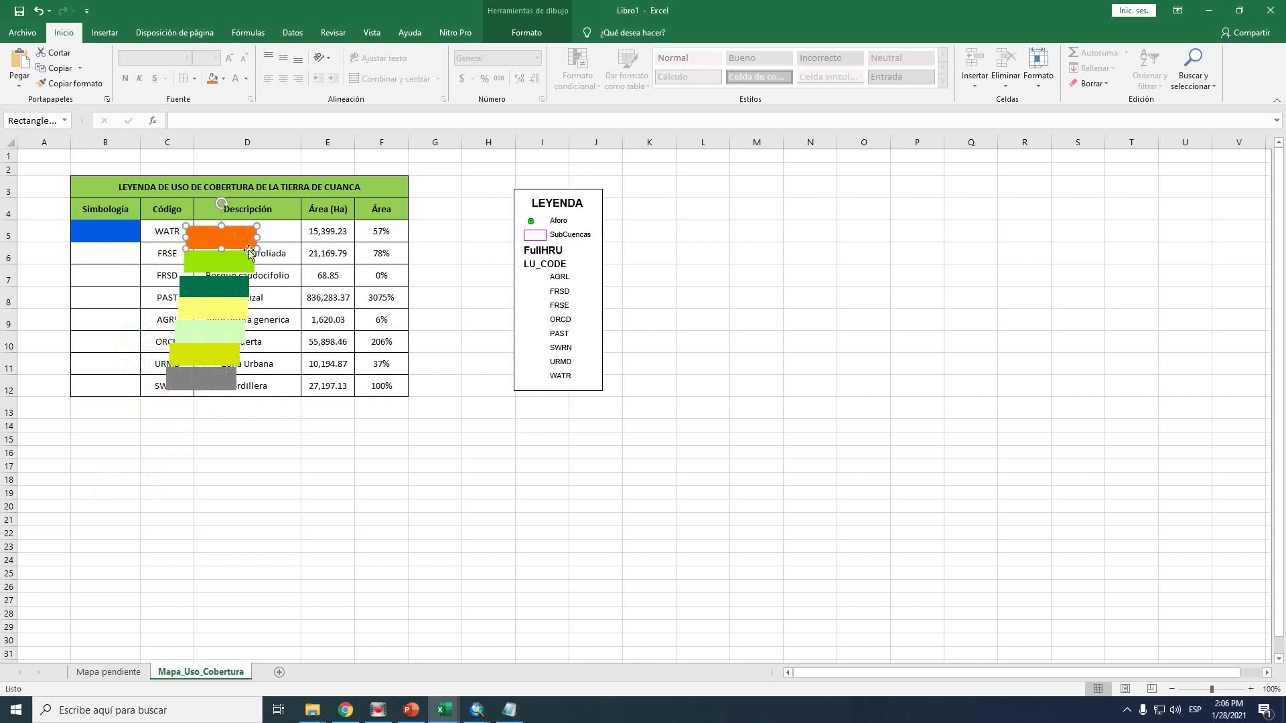
left_click_drag(223, 245, 109, 323)
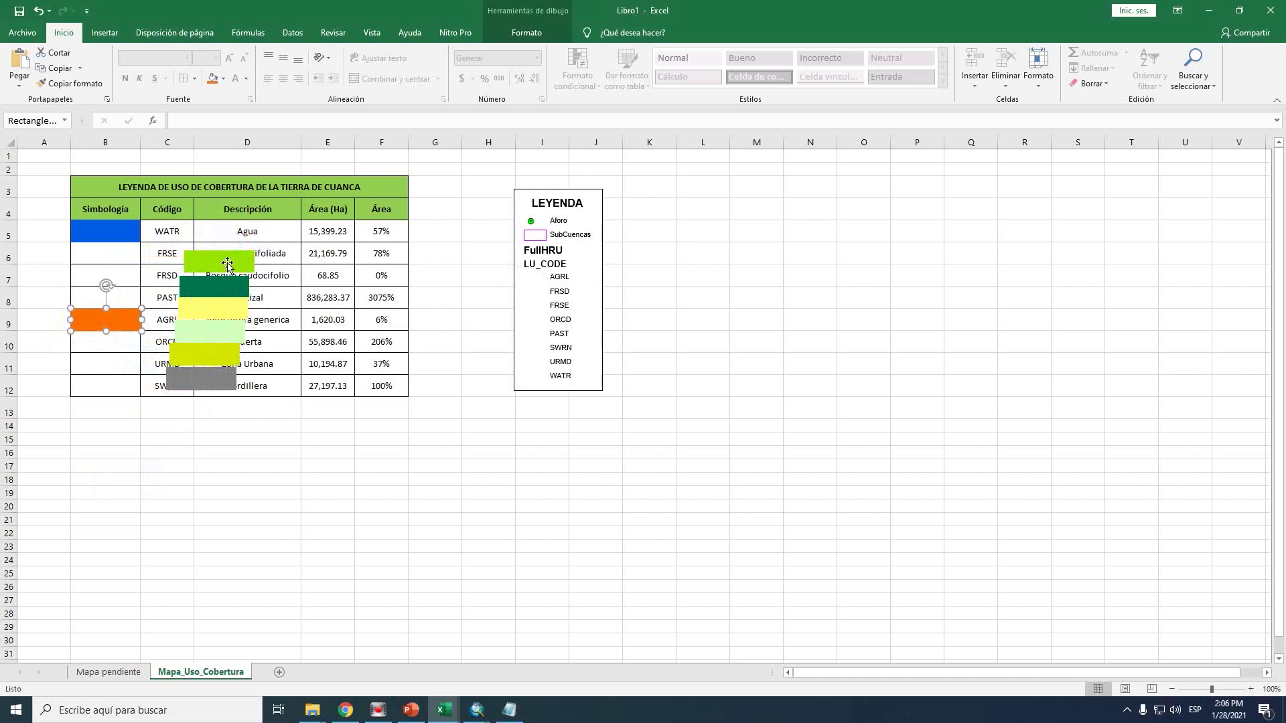
Place the dark green swatch in B6, lime in B7, pale green in B8, yellow in B10, grey in B11 and yellow-green in B12
left_click_drag(228, 263, 116, 277)
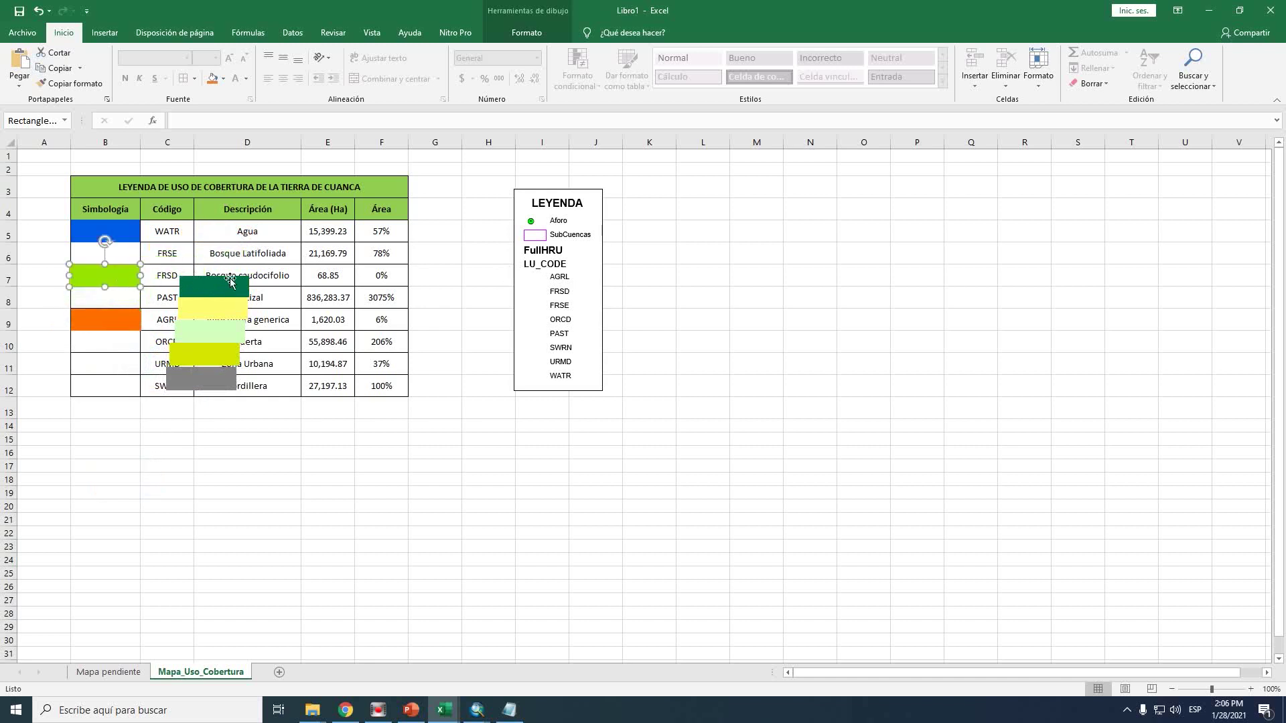
left_click_drag(224, 286, 115, 250)
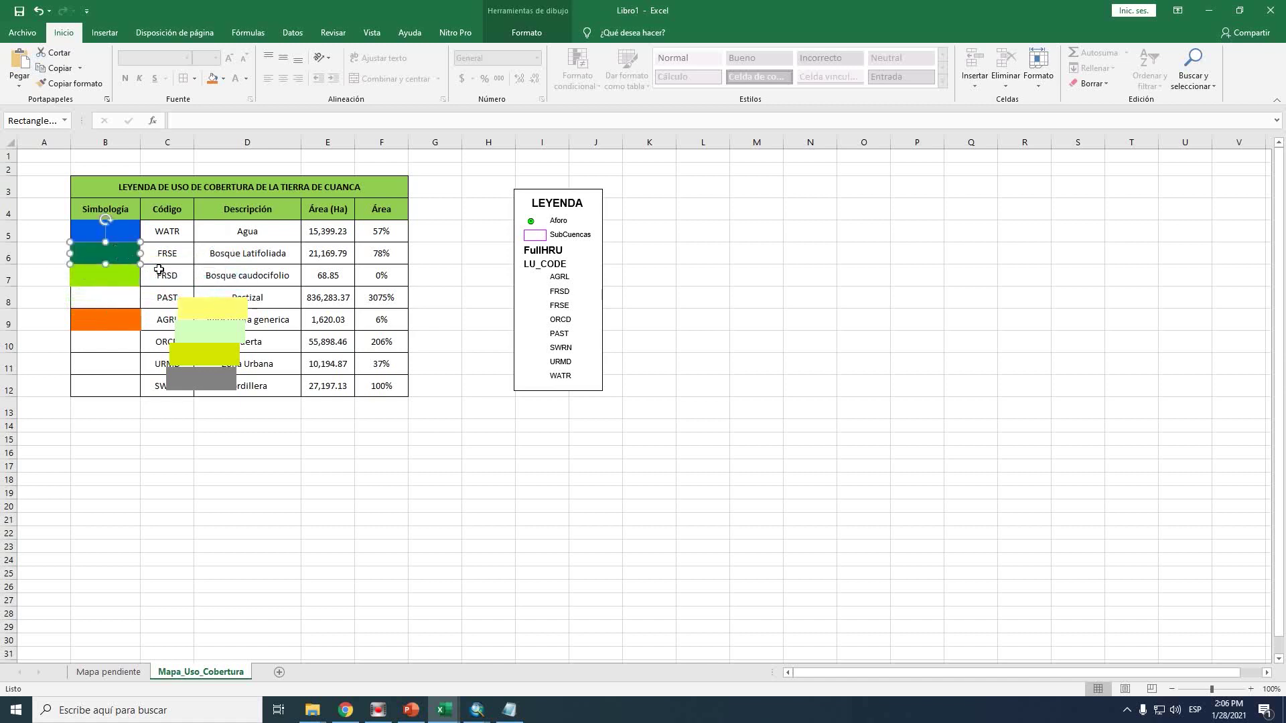
left_click_drag(224, 308, 111, 340)
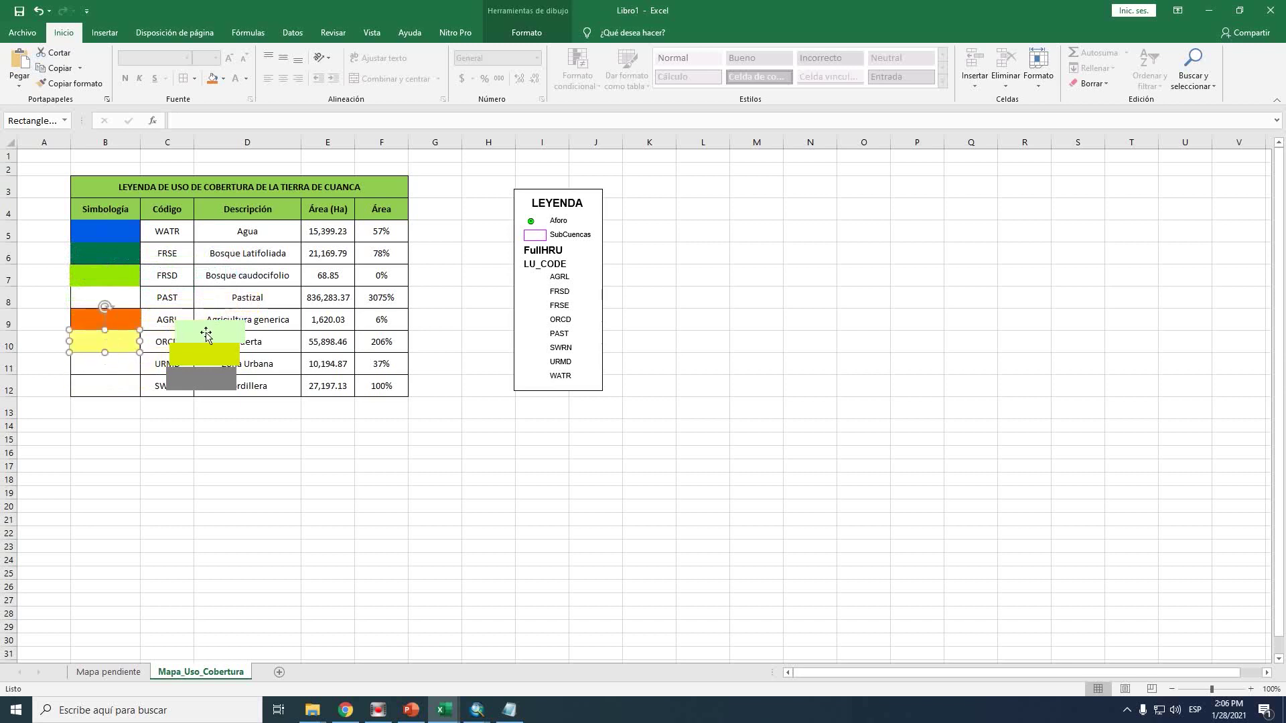
left_click_drag(211, 331, 105, 294)
left_click_drag(194, 380, 99, 364)
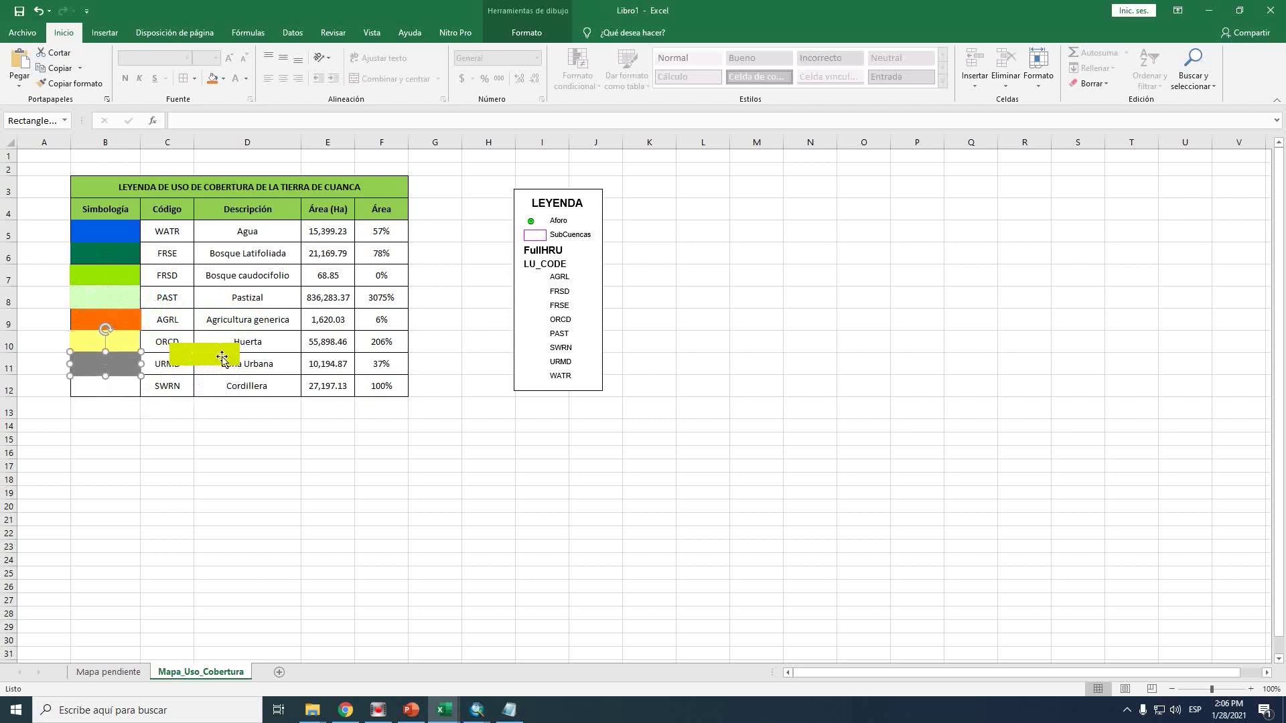
left_click_drag(210, 358, 195, 406)
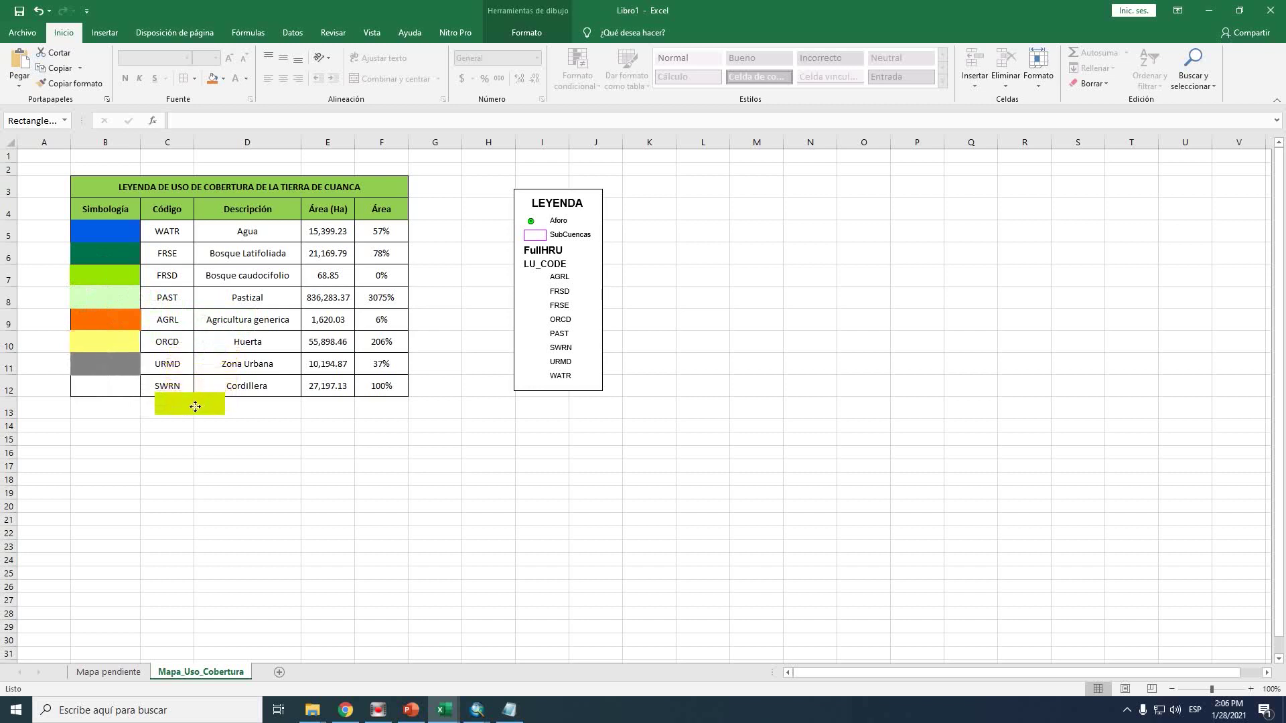
mouse_move(195, 406)
left_mouse_down()
mouse_move(124, 401)
mouse_move(565, 431)
mouse_move(570, 377)
mouse_move(557, 364)
mouse_move(175, 401)
mouse_move(232, 404)
mouse_move(109, 387)
left_mouse_up()
left_click(176, 450)
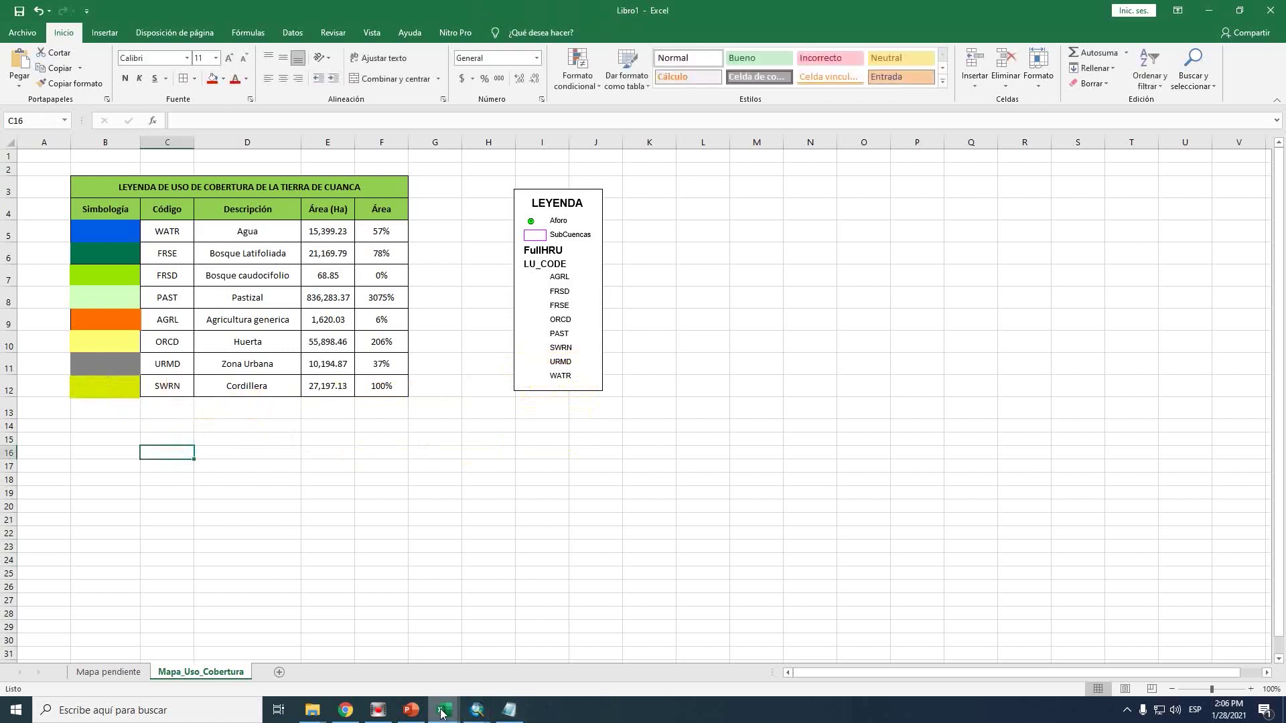
Check the table's swatch colours against the map legend in ArcMap and return to the Libro1 workbook
left_click(477, 710)
left_click(540, 664)
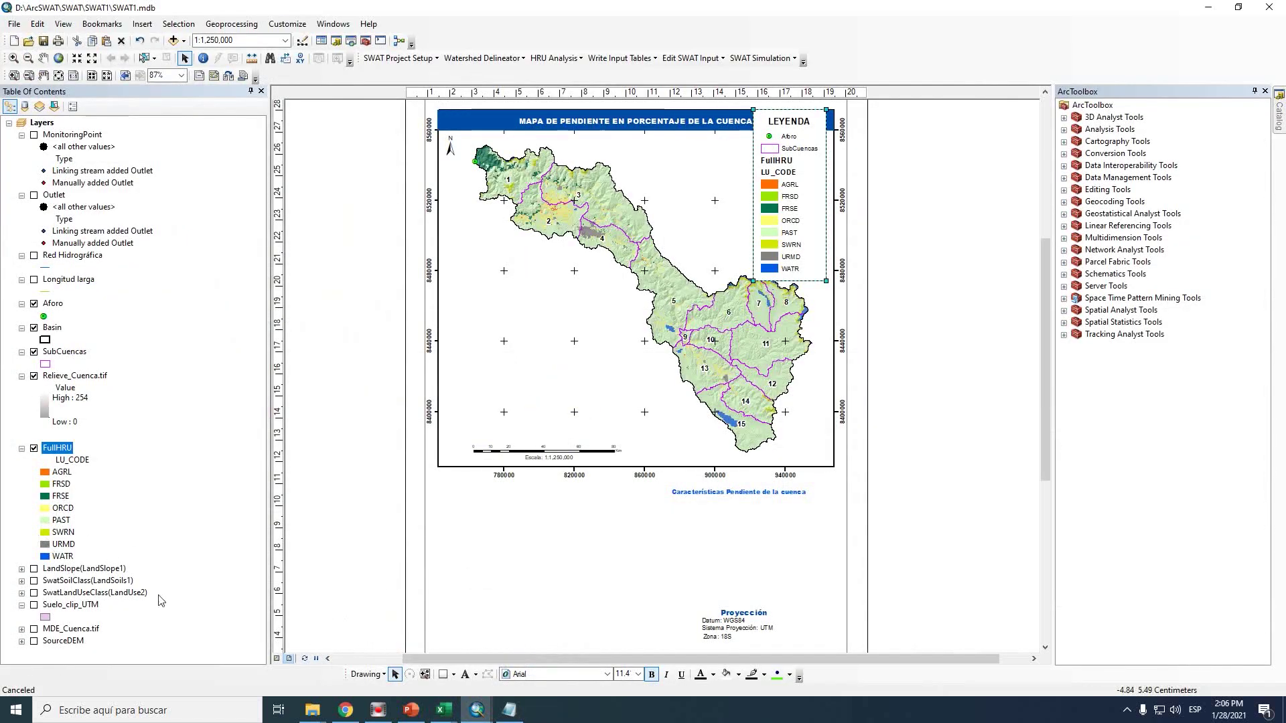
left_click(444, 710)
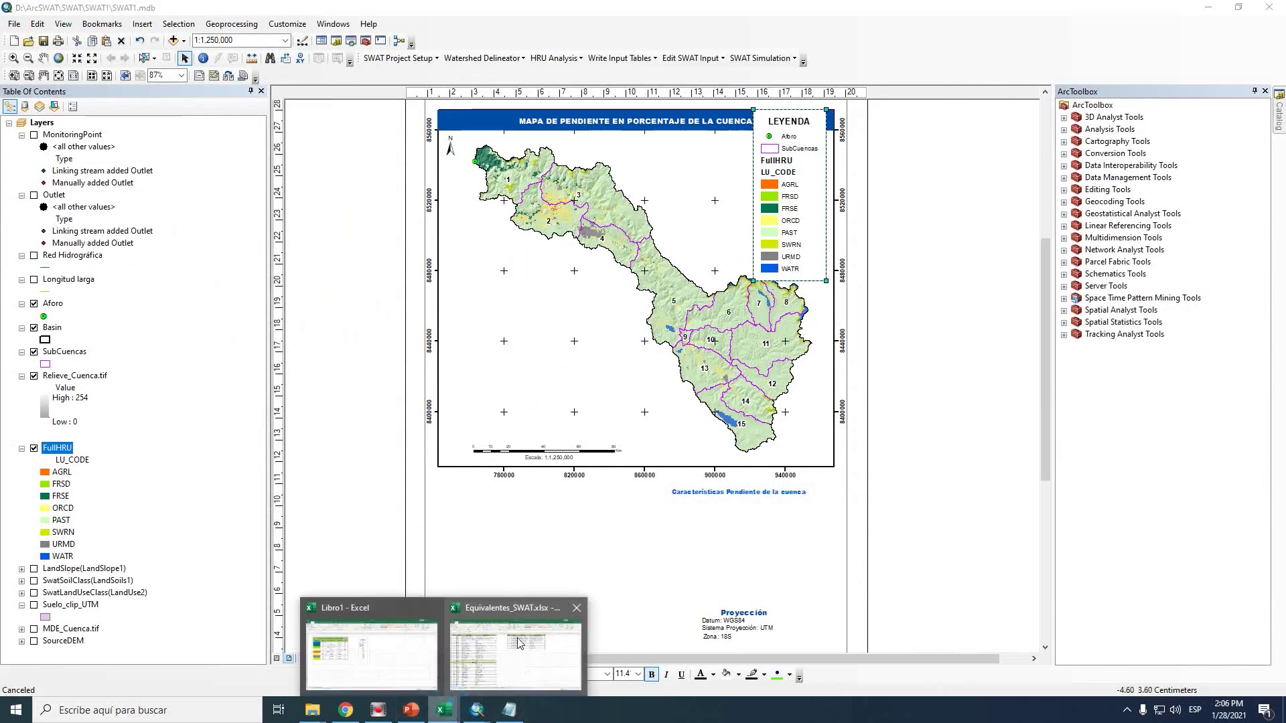
left_click(372, 646)
left_click(259, 462)
Remove the leftover ungrouped legend beside the table by deleting columns H to J
left_click(546, 263)
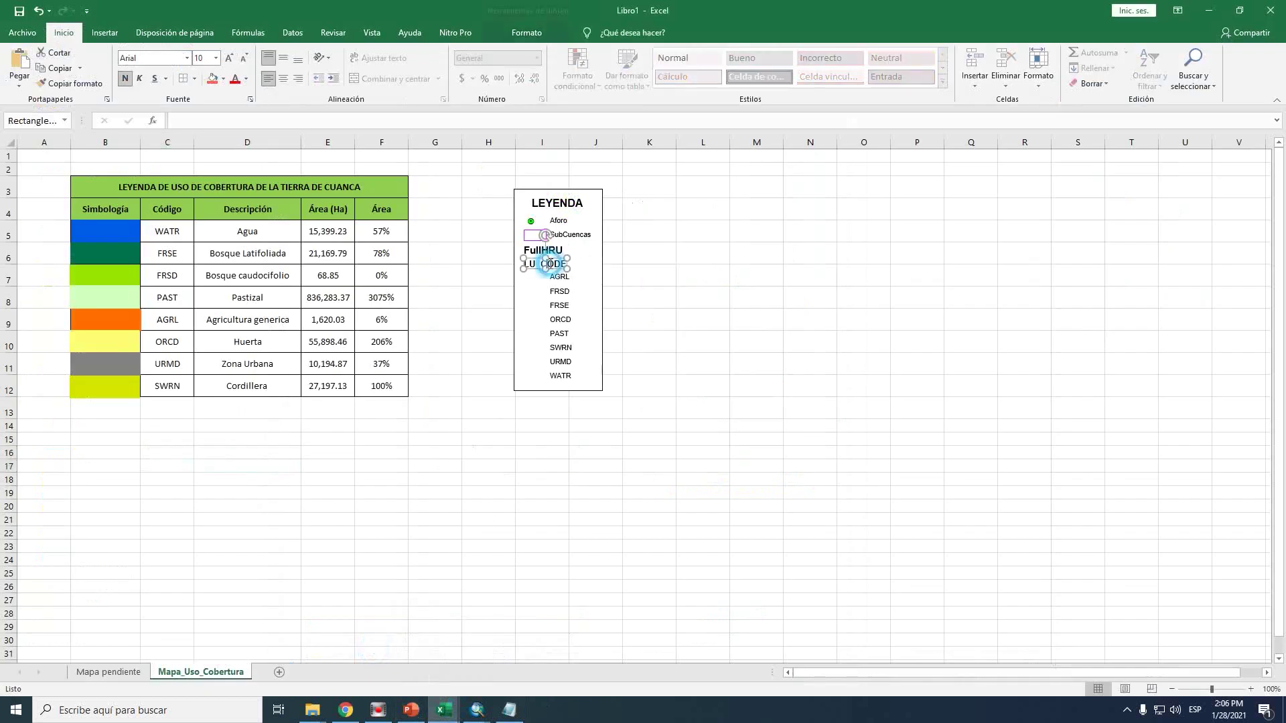
left_click(600, 320)
key("Escape")
left_click(600, 321)
key("Escape")
left_click_drag(664, 167, 467, 528)
left_click_drag(488, 142, 600, 142)
right_click(606, 143)
left_click(658, 254)
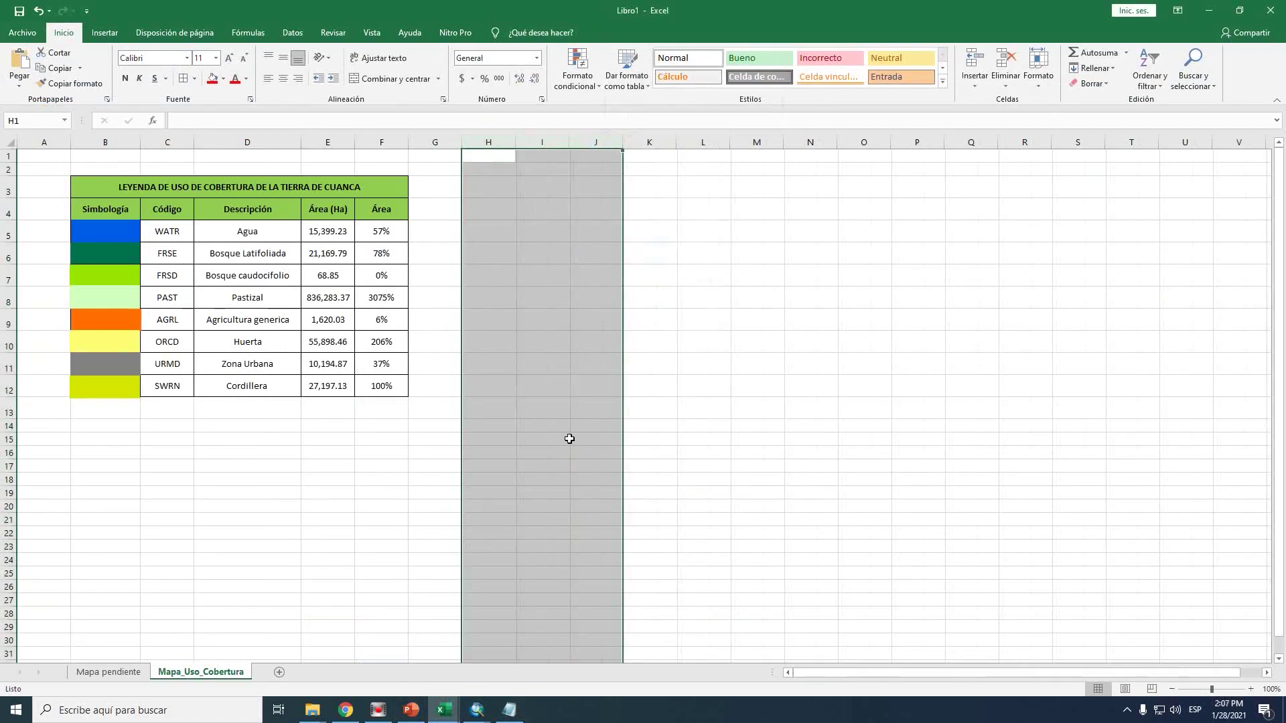
left_click(562, 461)
Copy the legend table B3:F12 and paste it into the ArcMap layout, placing it below the map
left_click_drag(383, 389, 136, 198)
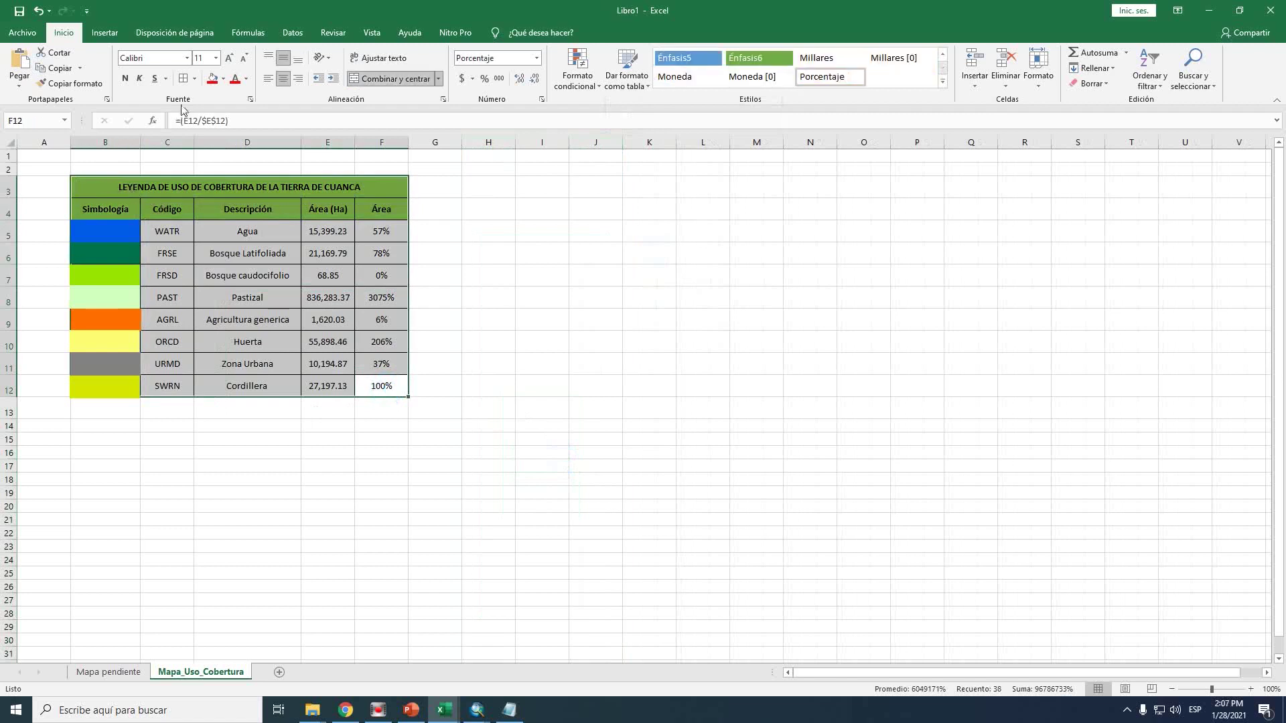
key("ctrl+c")
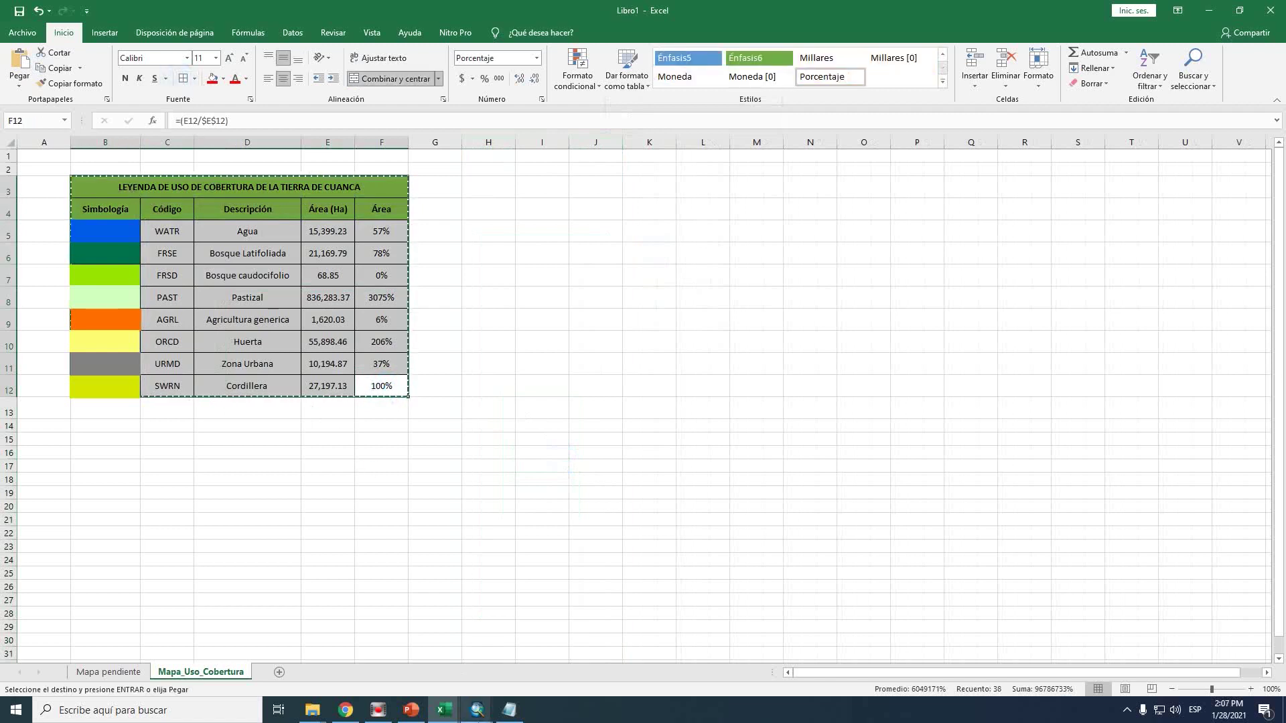
mouse_move(479, 715)
left_click(566, 649)
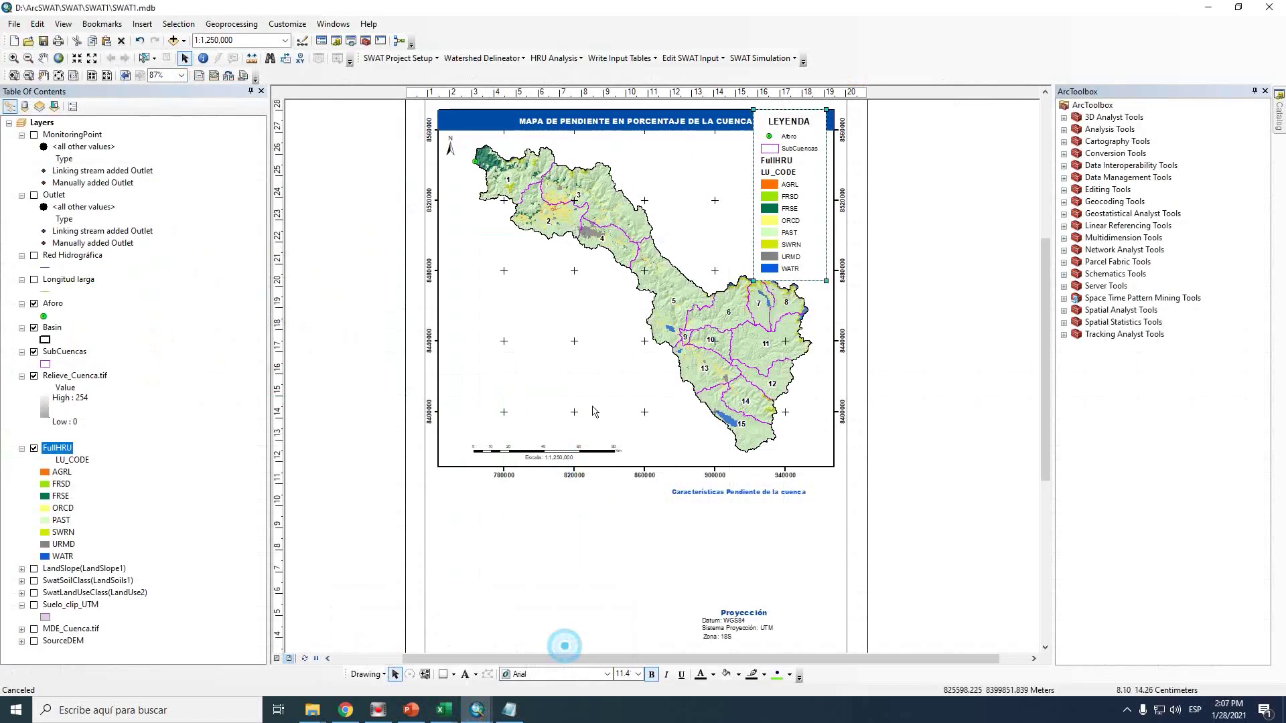
key("ctrl+v")
left_click_drag(660, 384, 547, 547)
Give the pasted table picture a black border and a White background, and fit it under the characteristics heading above Proyección
double_click(547, 546)
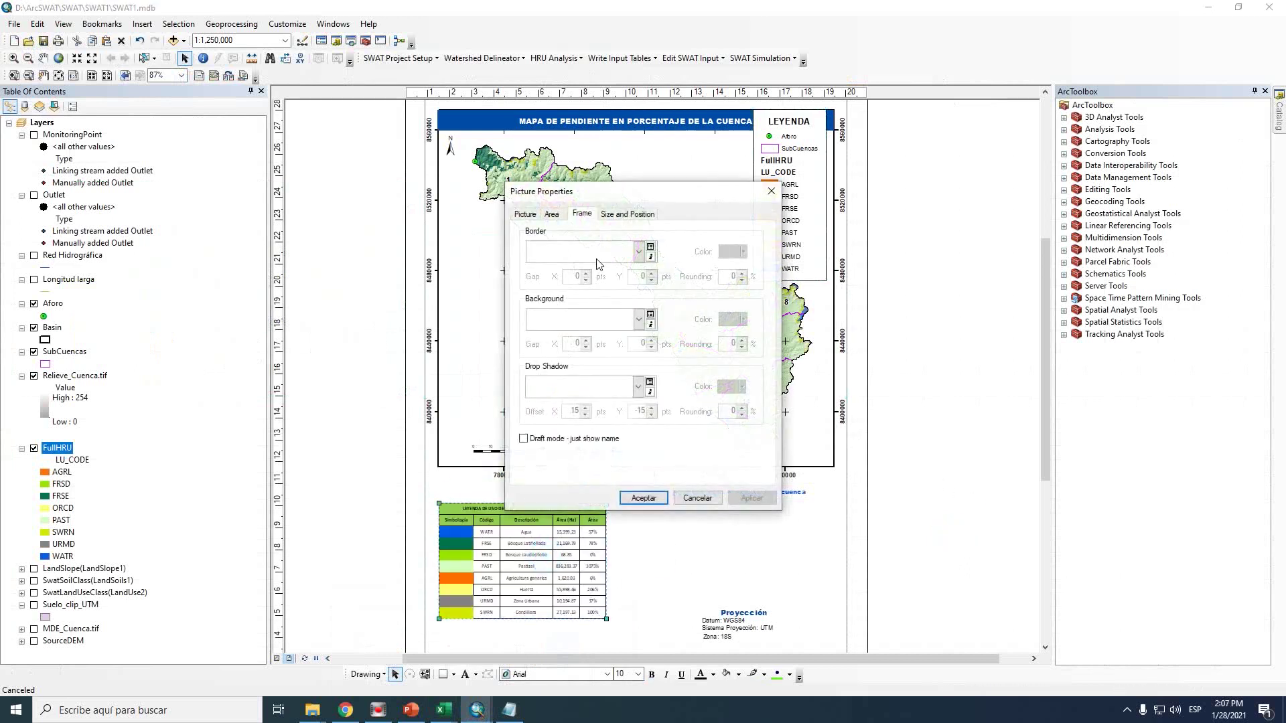
left_click(599, 254)
left_click(600, 307)
left_click(603, 320)
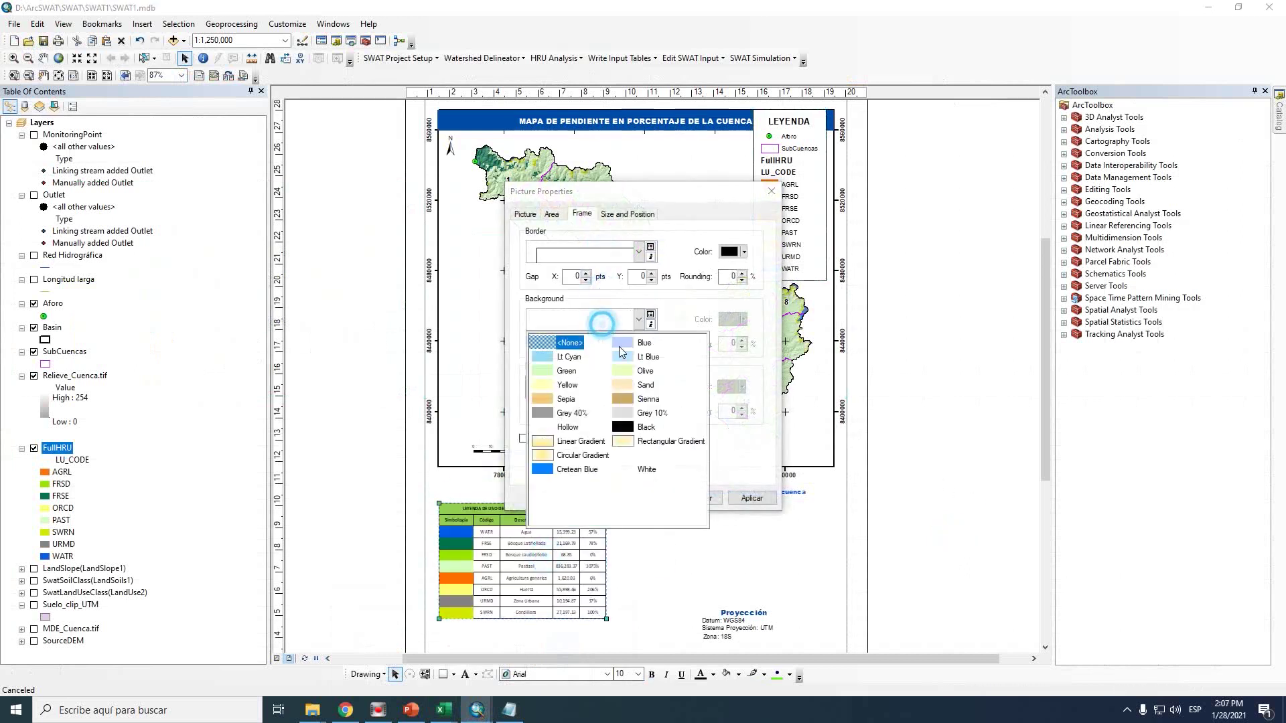
left_click(637, 474)
left_click(652, 499)
left_click_drag(593, 514, 810, 501)
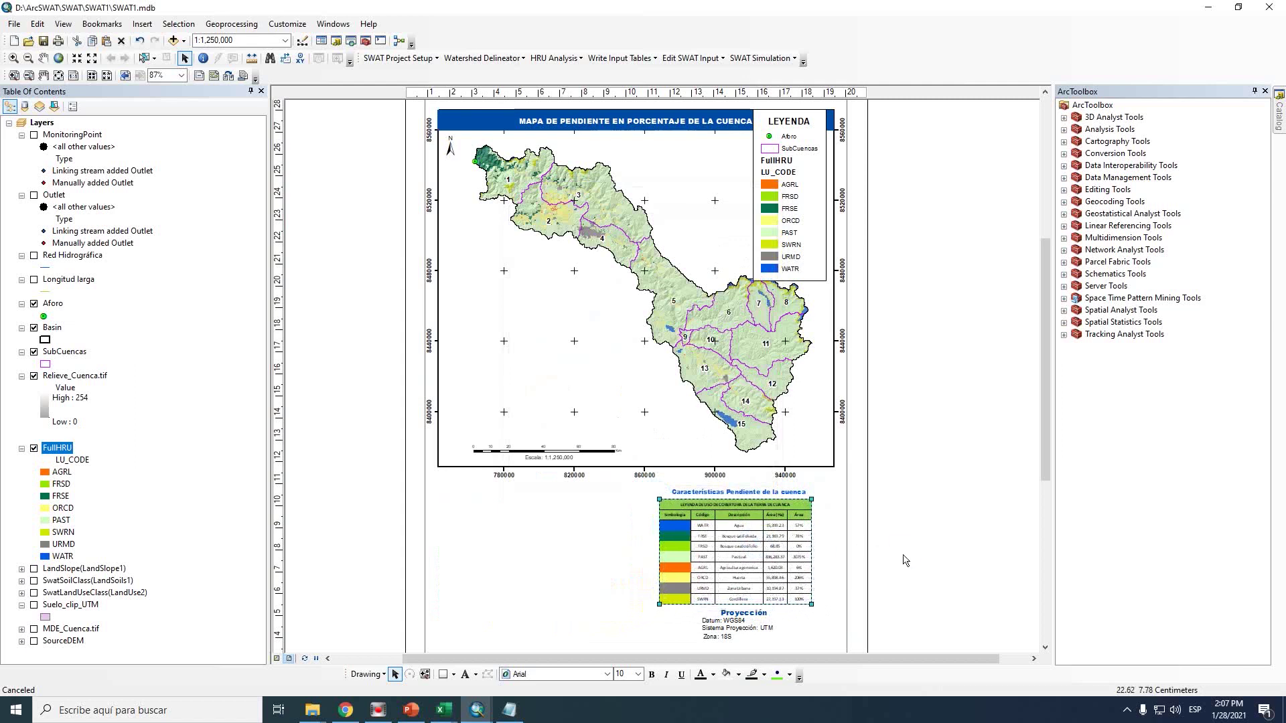
Change the heading above the table to "Características de Uso Cobertura de la cuenca" and centre it over the table
scroll(804, 523, "up", 1)
scroll(749, 487, "down", 3)
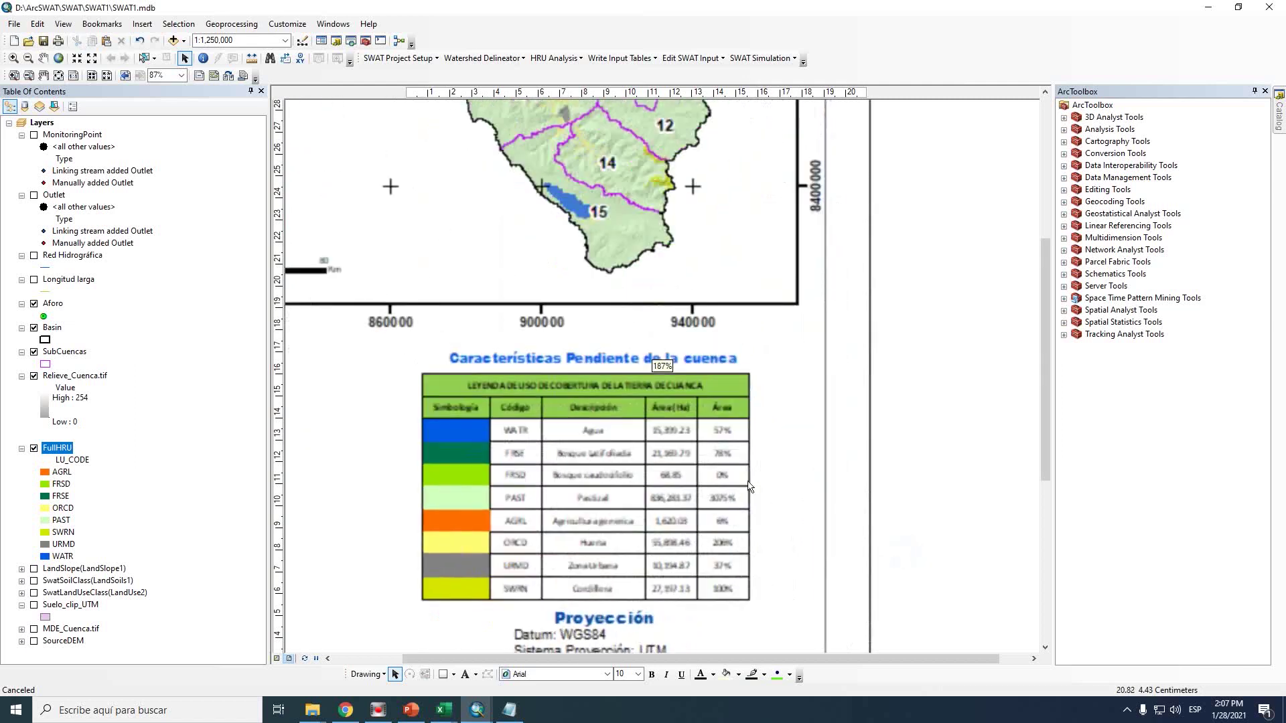
double_click(594, 358)
left_click(620, 278)
left_click_drag(658, 277, 582, 278)
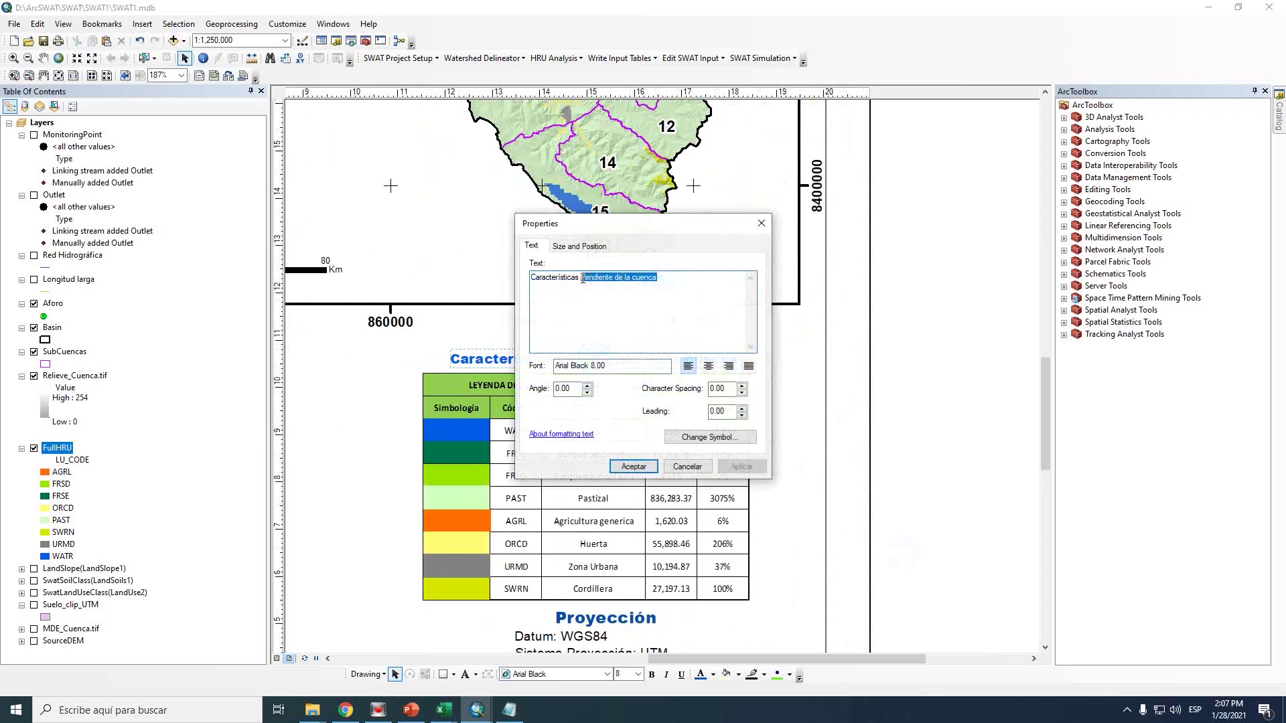
type("DE")
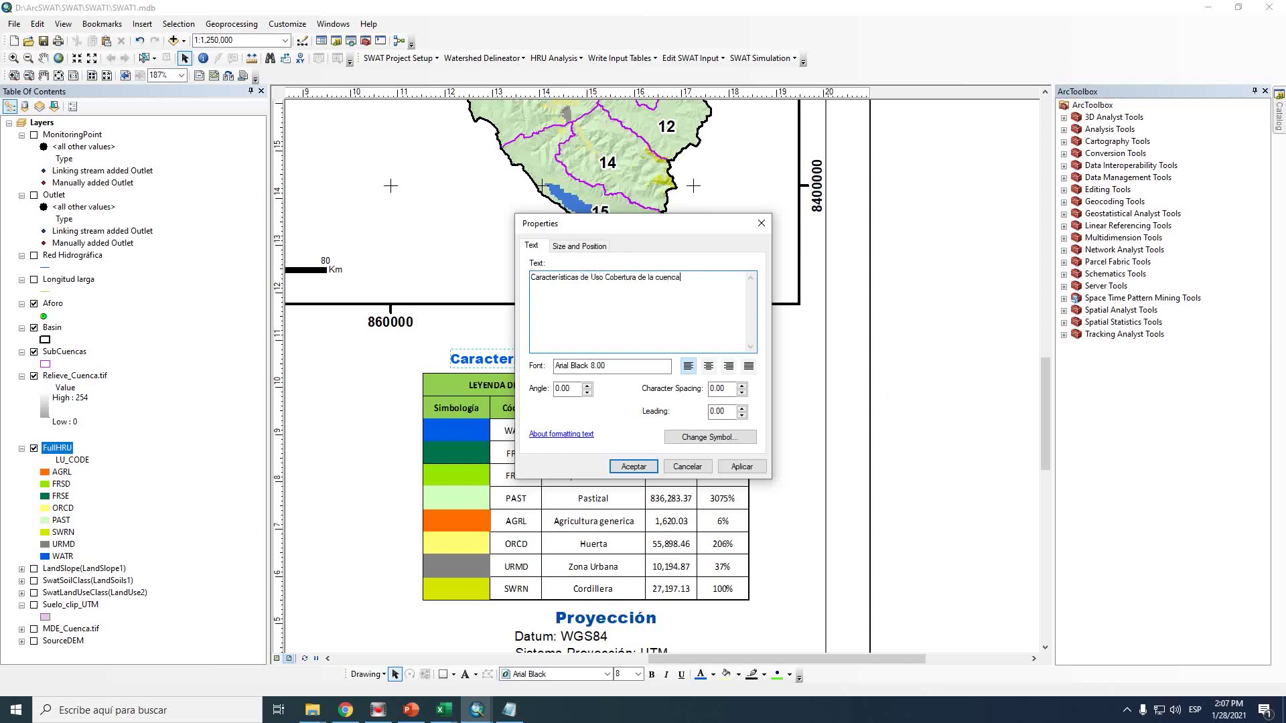
left_click(632, 466)
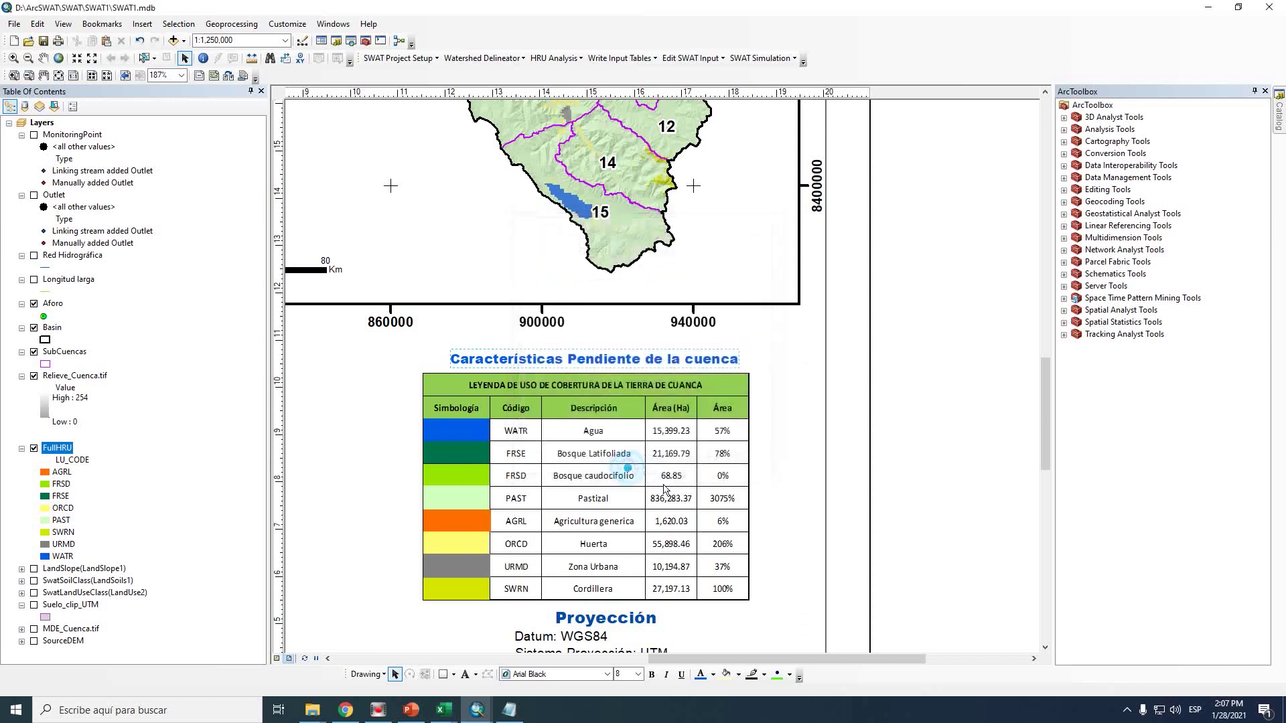
left_click_drag(687, 362, 619, 366)
left_click(936, 297)
right_click(943, 331)
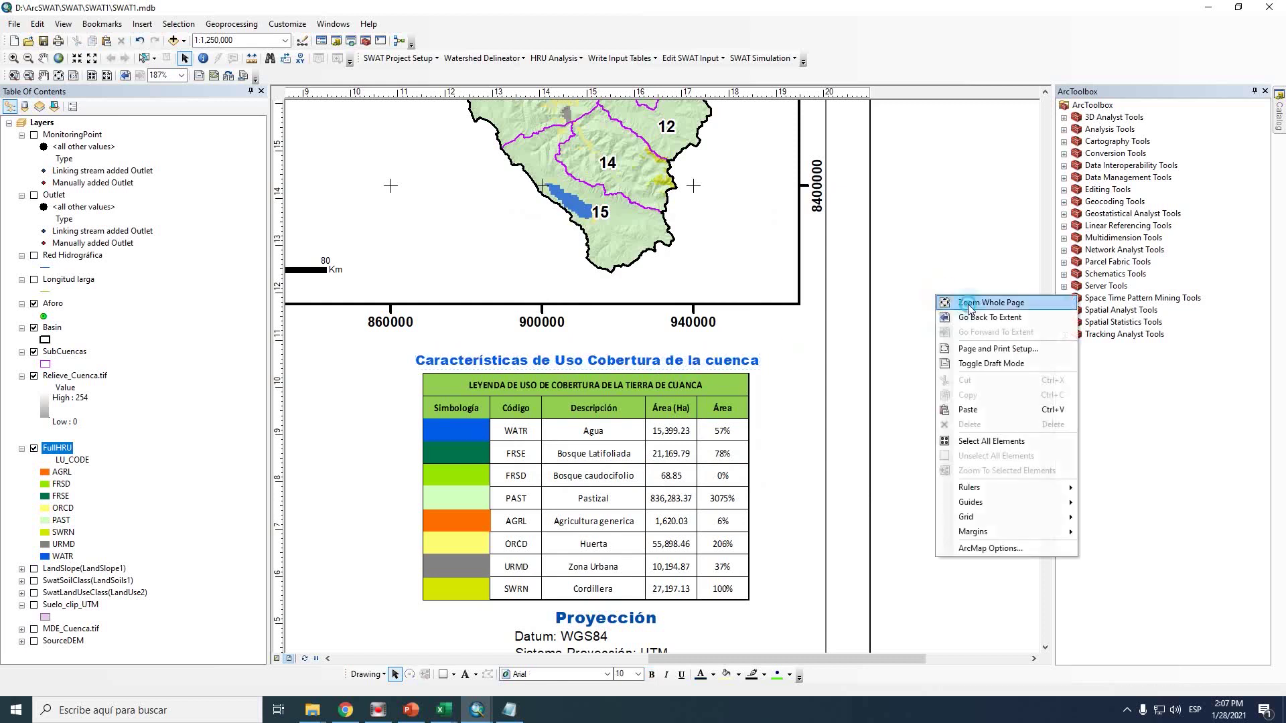
left_click(975, 341)
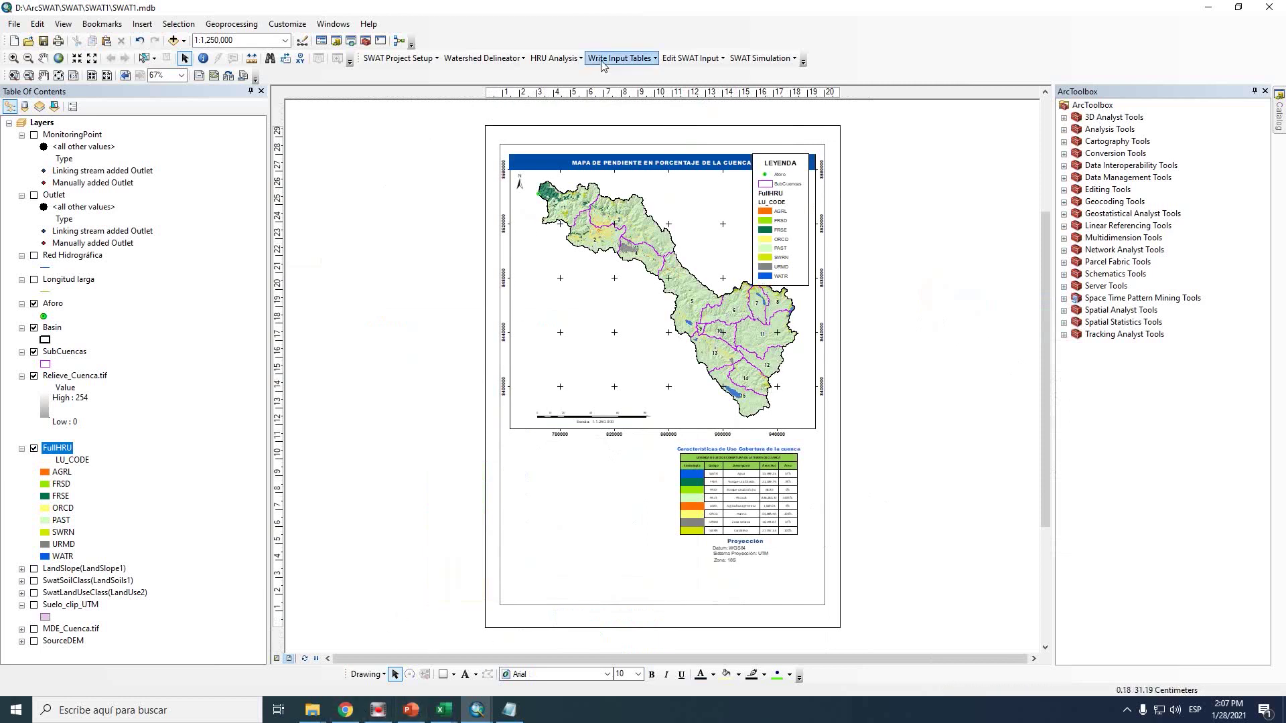
left_click(555, 58)
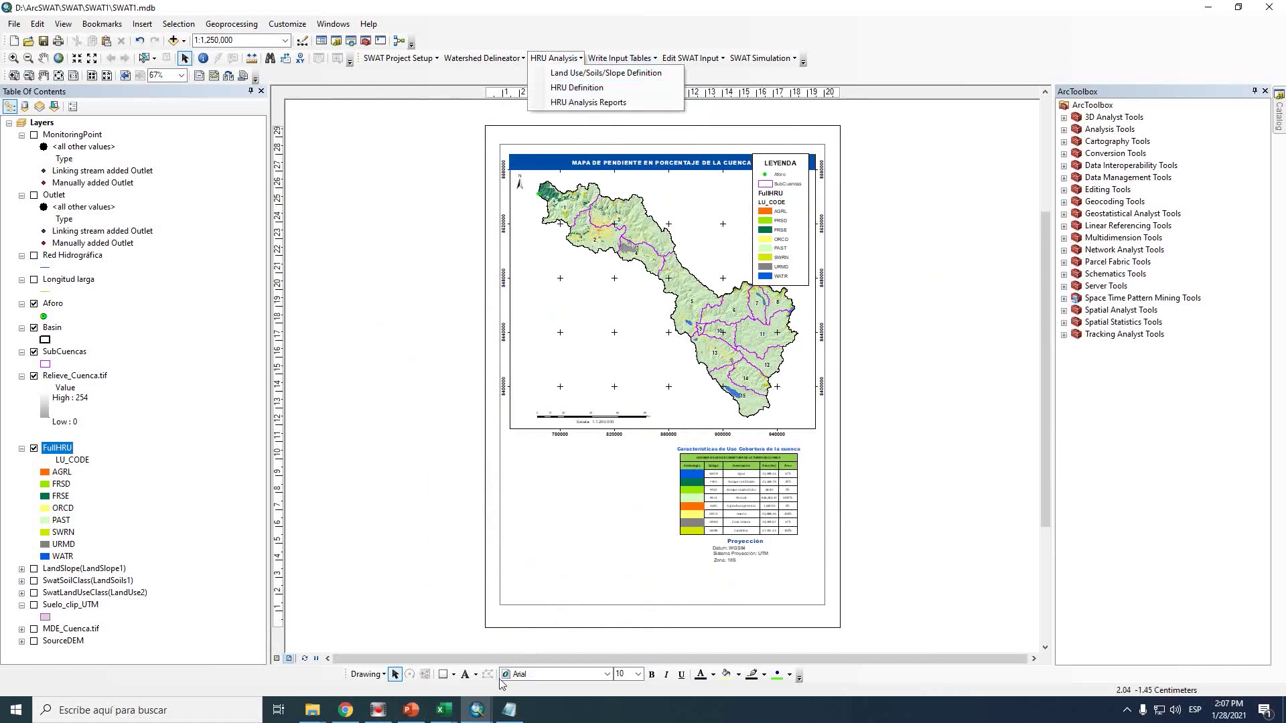
Copy the LANDUSE block of subbasin 1 from LandUseSoilsReport.txt and paste it at N3 of the Mapa_Uso_Cobertura sheet in Excel
left_click(509, 710)
scroll(483, 416, "down", 6)
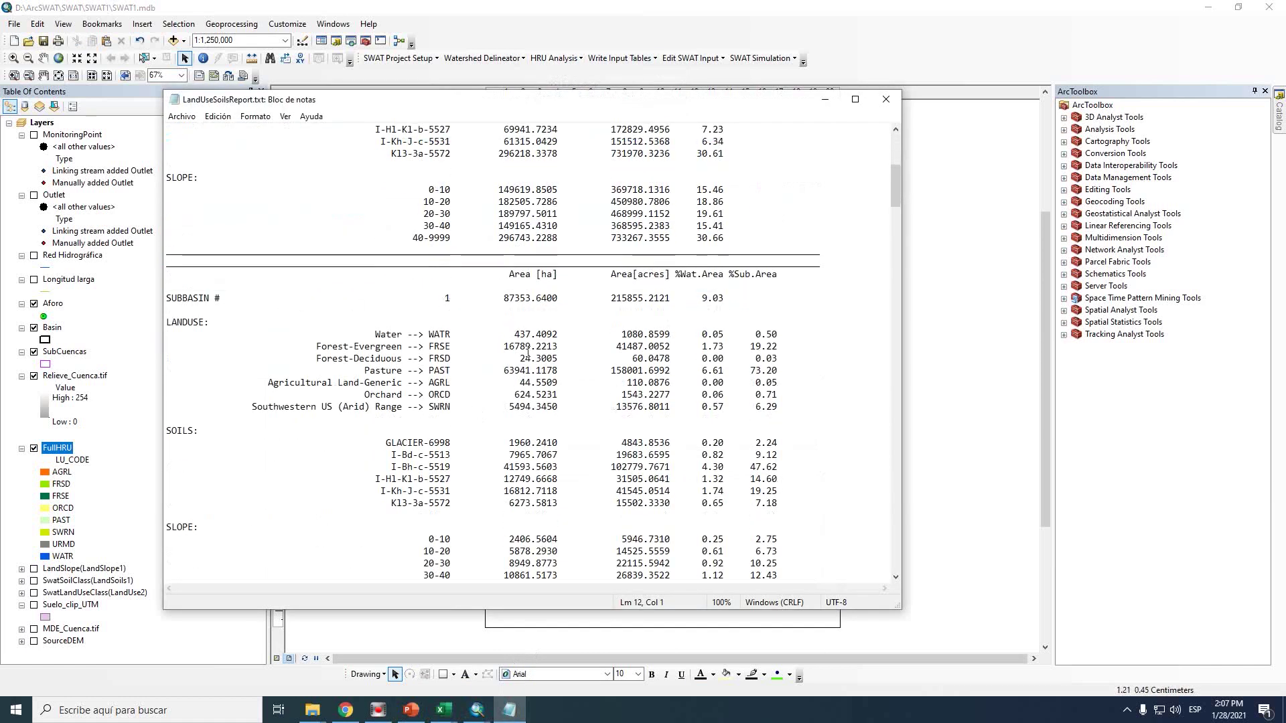
left_click_drag(779, 407, 170, 320)
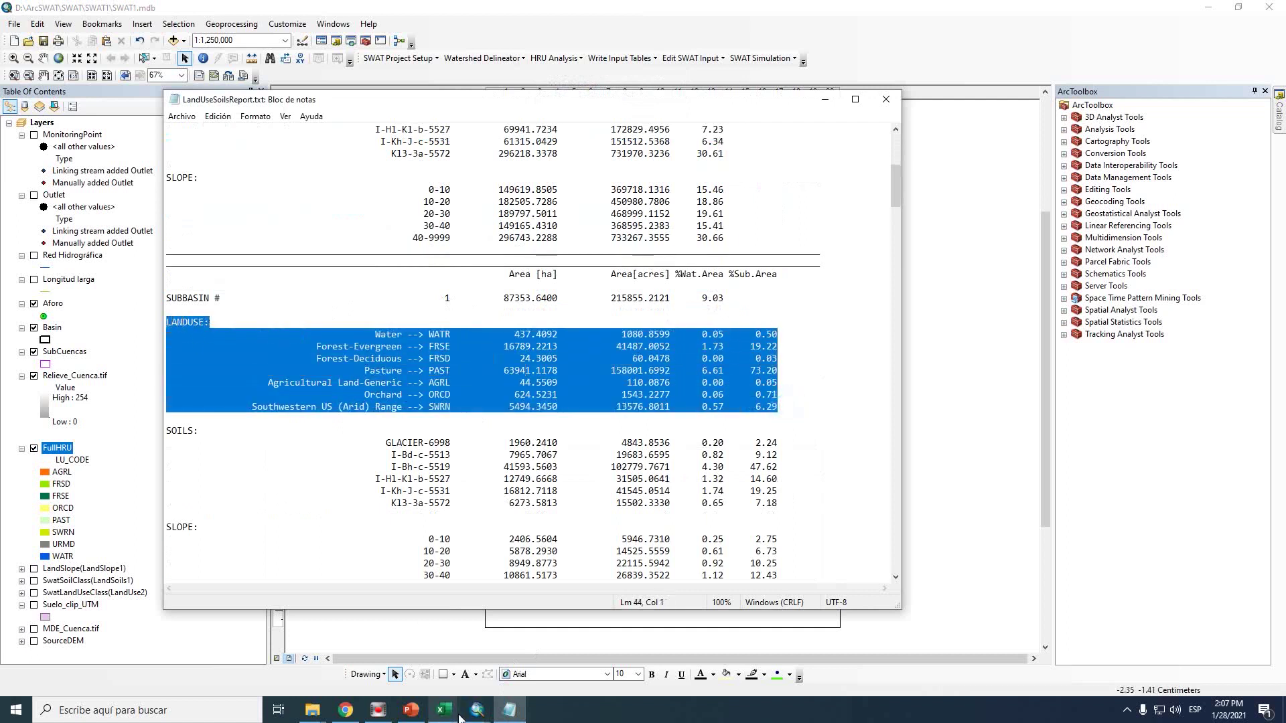
left_click(444, 710)
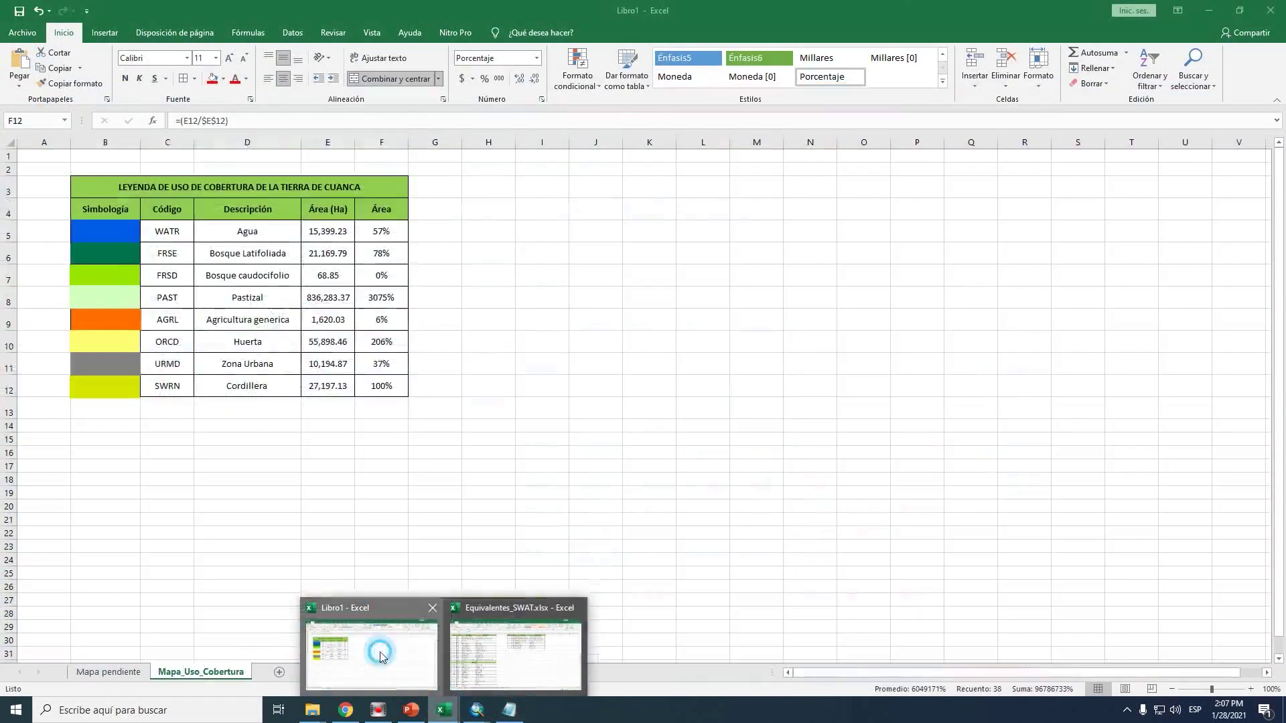
left_click(380, 653)
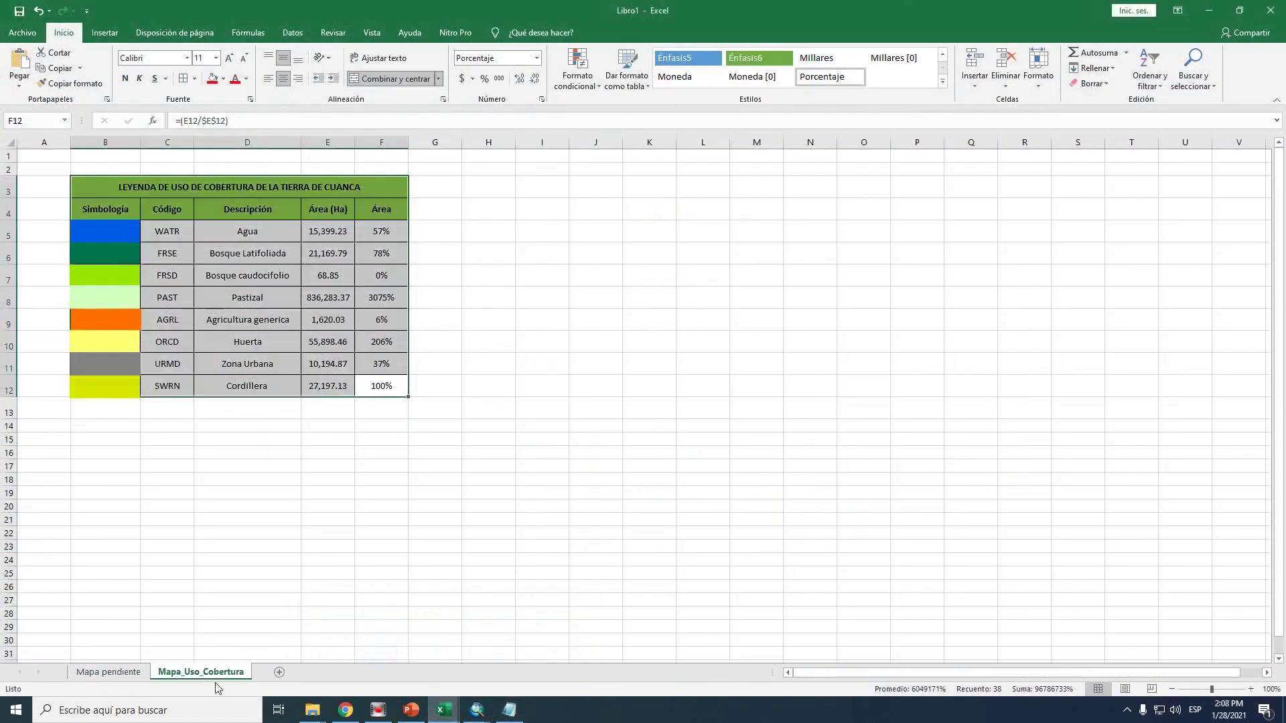
left_click(648, 439)
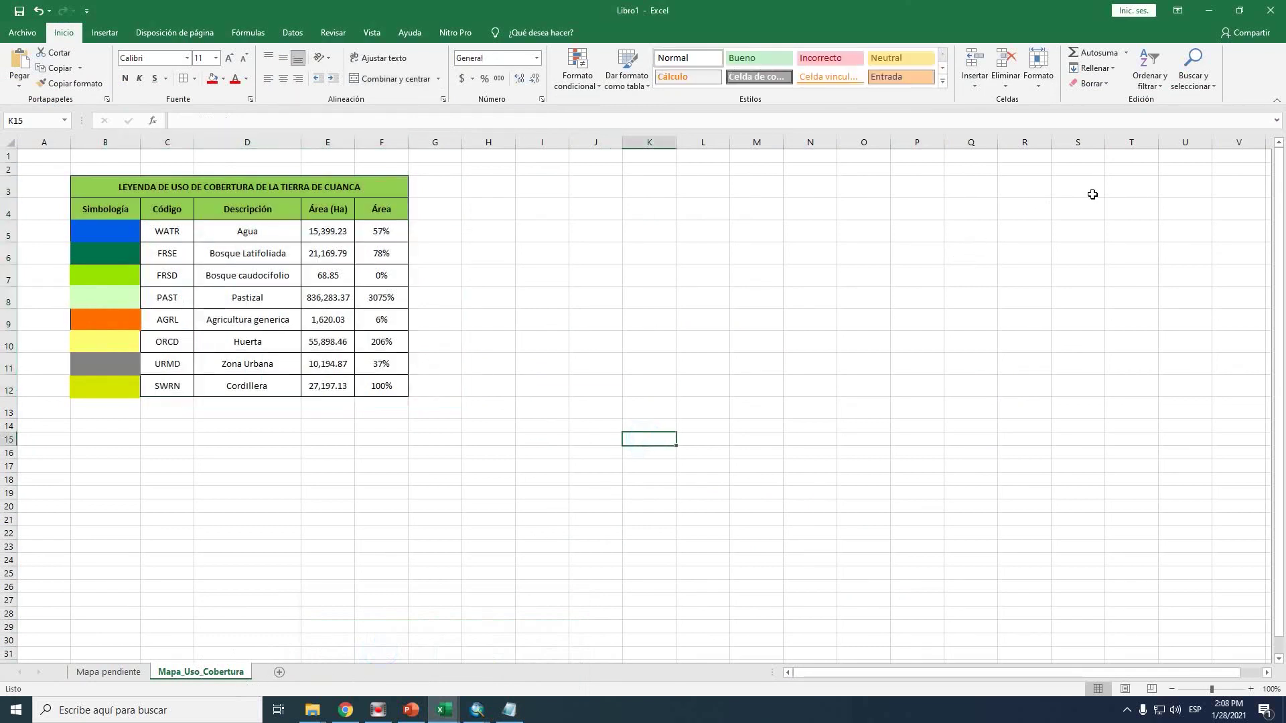
left_click(1023, 186)
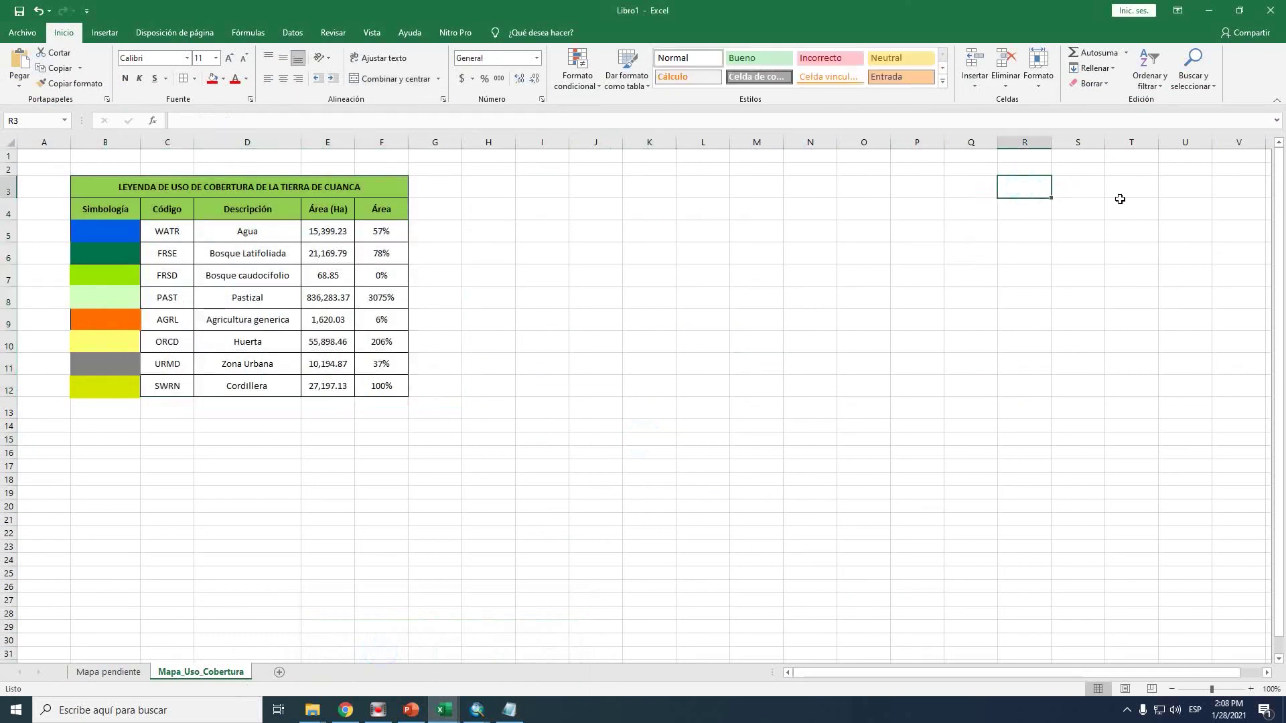
left_click(803, 188)
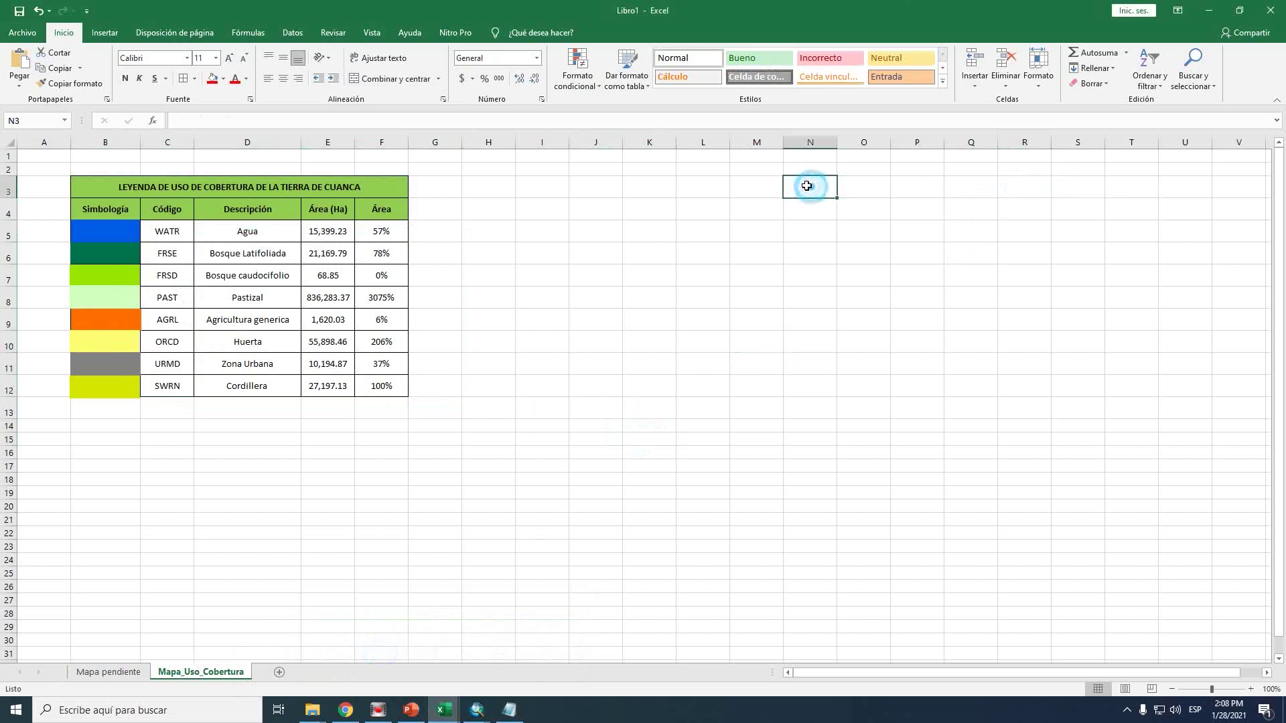
key("ctrl+v")
Widen column O to fit the pasted land use names
left_click_drag(843, 325, 842, 302)
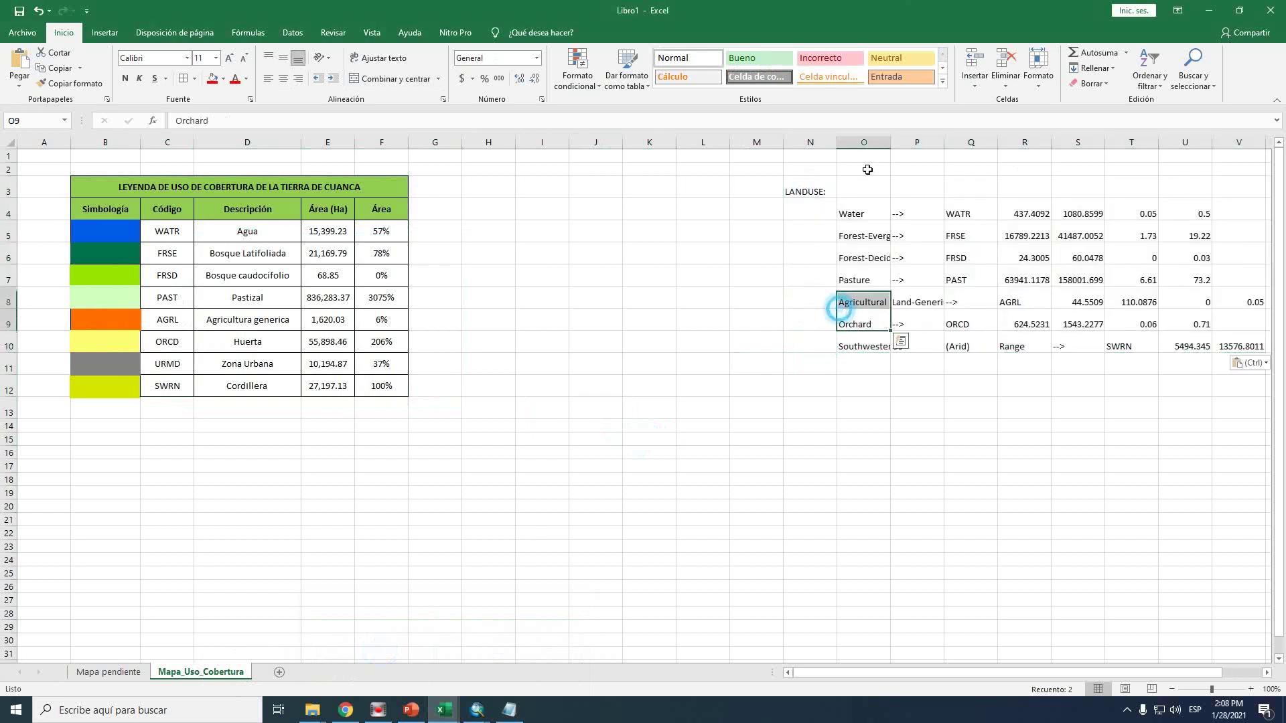
double_click(890, 142)
left_click(812, 341)
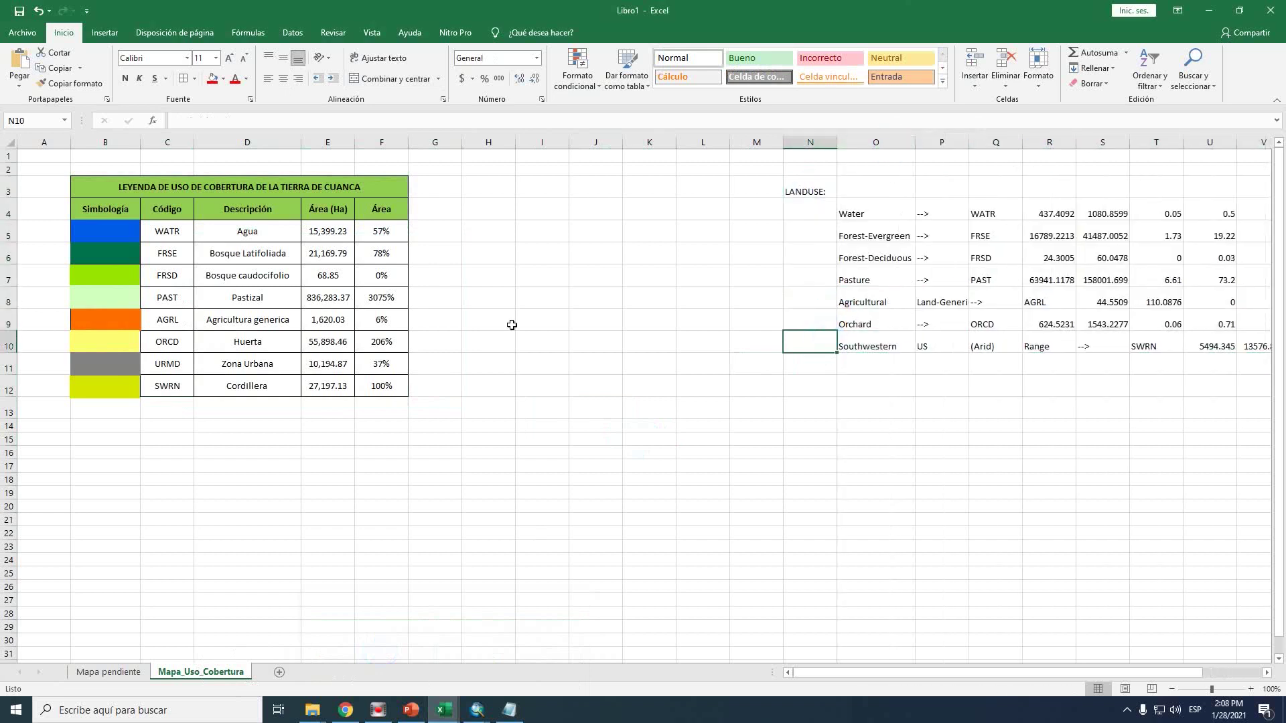
Copy the SWAT codes in C5:C12 and paste them transposed as a row starting at H14
scroll(180, 318, "down", 1)
scroll(181, 319, "up", 1)
left_click(384, 383)
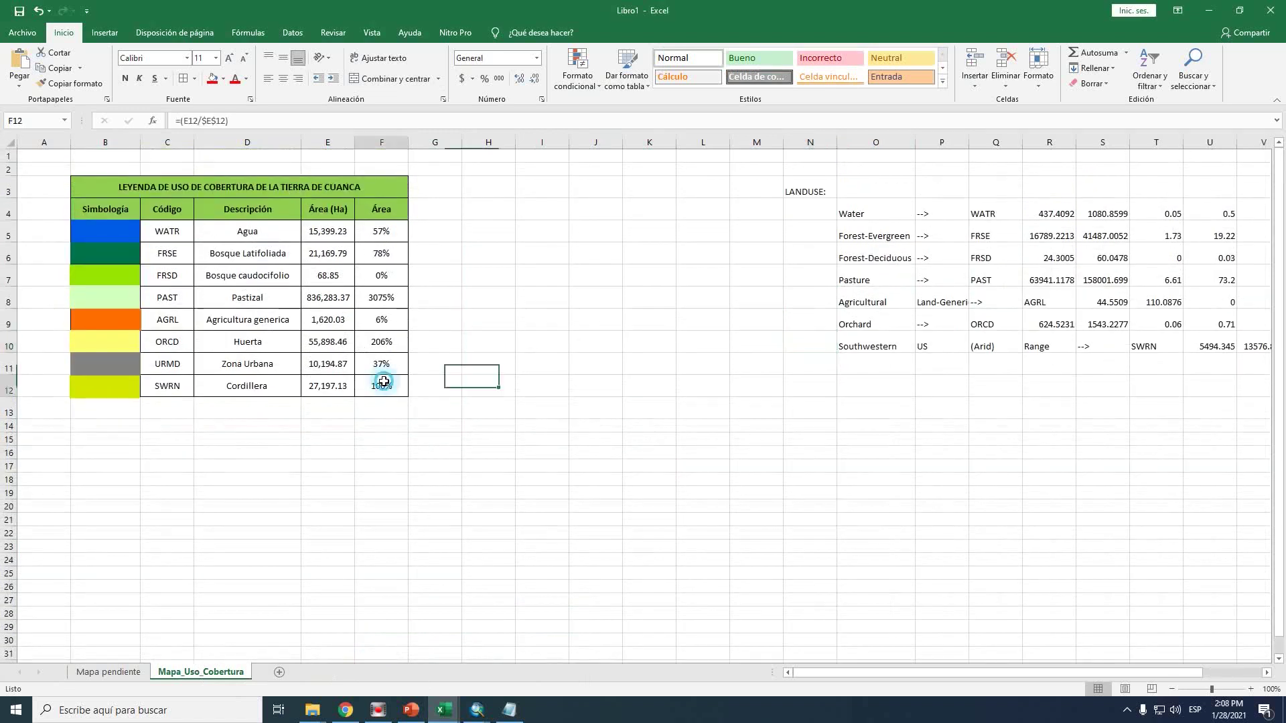
left_click_drag(167, 231, 173, 383)
key("ctrl+c")
left_click(509, 426)
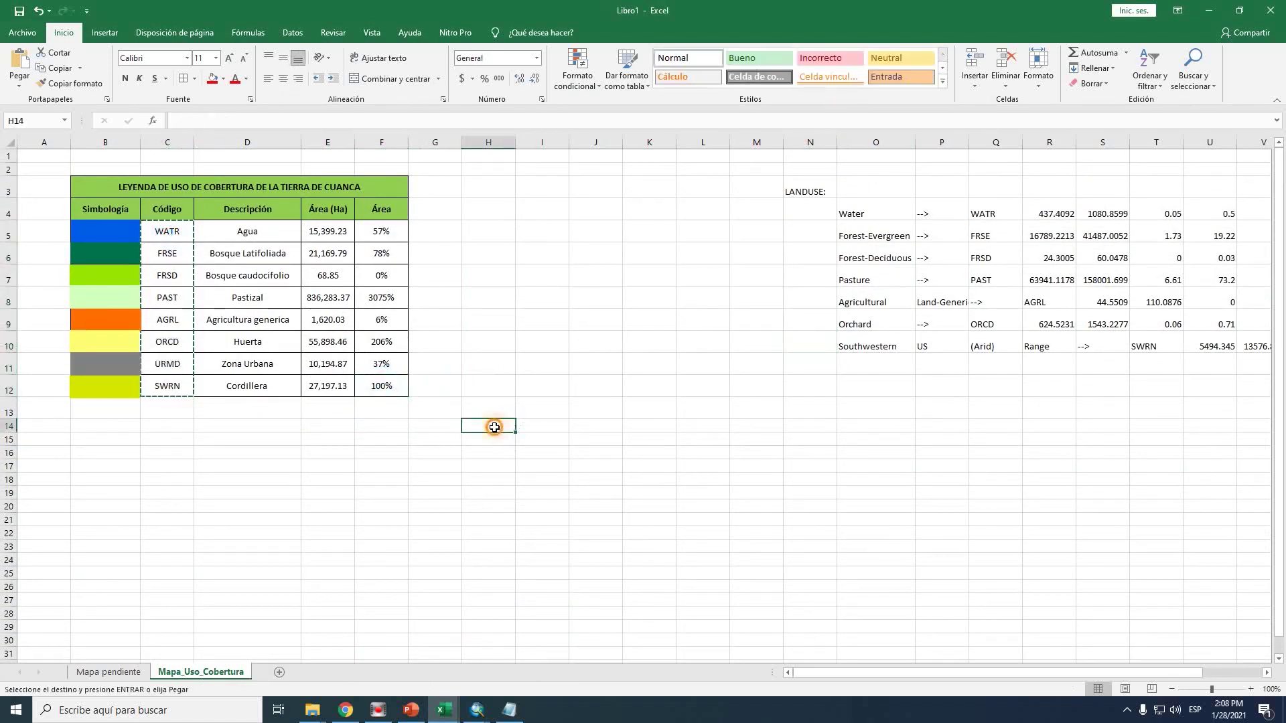
right_click(495, 426)
left_click(582, 183)
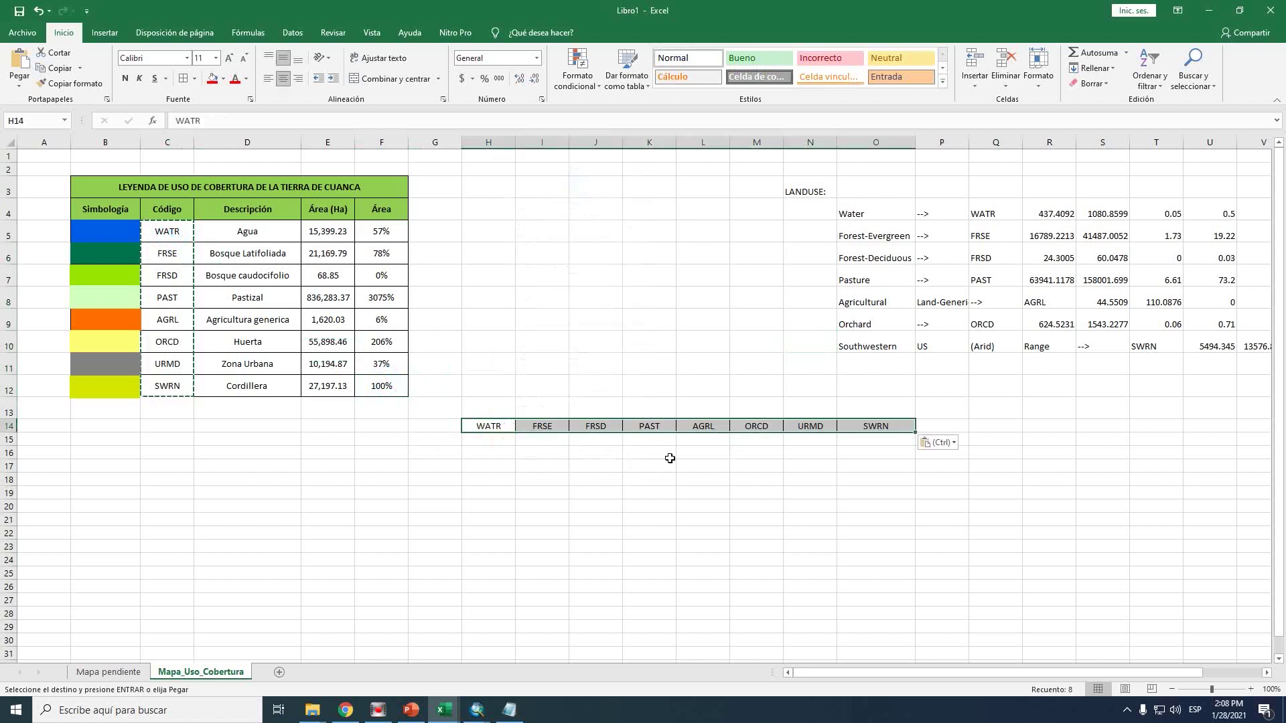
left_click(125, 237)
mouse_move(125, 237)
left_mouse_down()
mouse_move(550, 420)
mouse_move(500, 434)
mouse_move(122, 246)
left_mouse_up()
key("ctrl+c")
key("ctrl+v")
mouse_move(208, 266)
left_mouse_down()
mouse_move(465, 390)
mouse_move(184, 253)
mouse_move(221, 288)
left_mouse_up()
key("Delete")
left_click(440, 455)
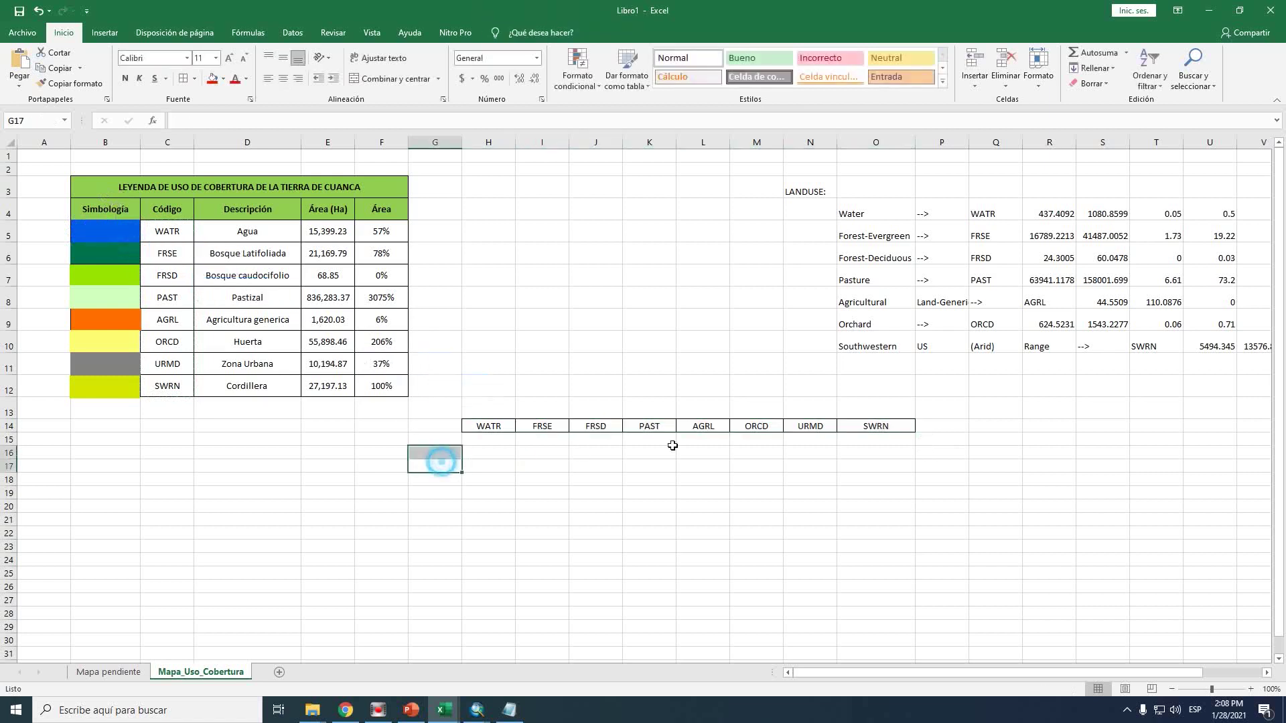
Enter SubCuenca 1 in G15, fill the series down to SubCuenca 15 in G29, and widen column G to fit
left_click(439, 437)
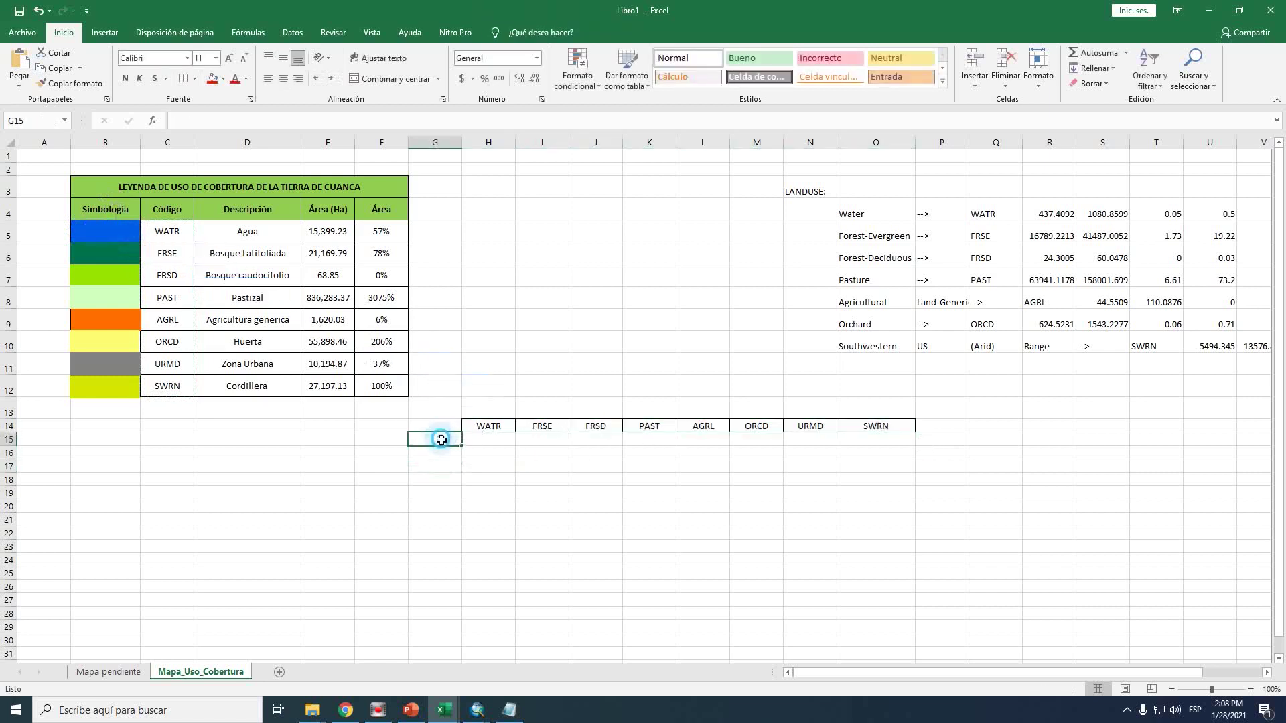
left_click_drag(441, 439, 451, 519)
left_click(453, 437)
type("SubCuenc")
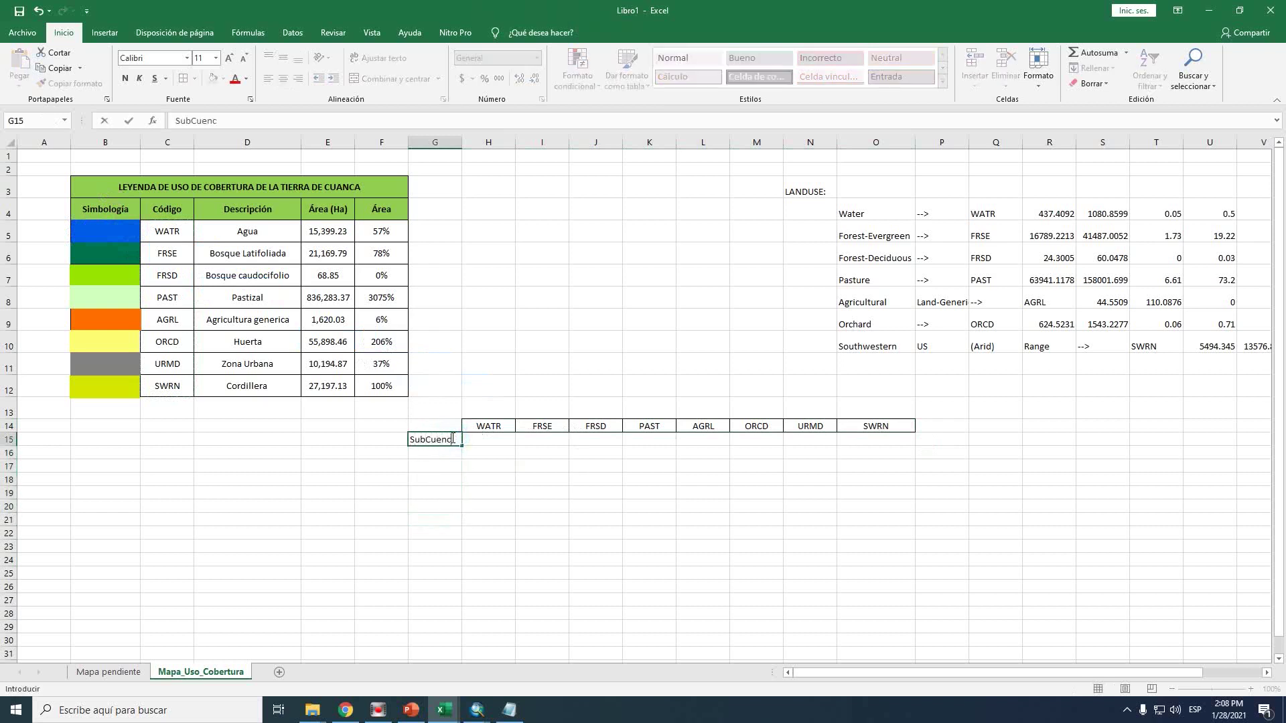
type("a 1")
key("Return")
left_click(436, 439)
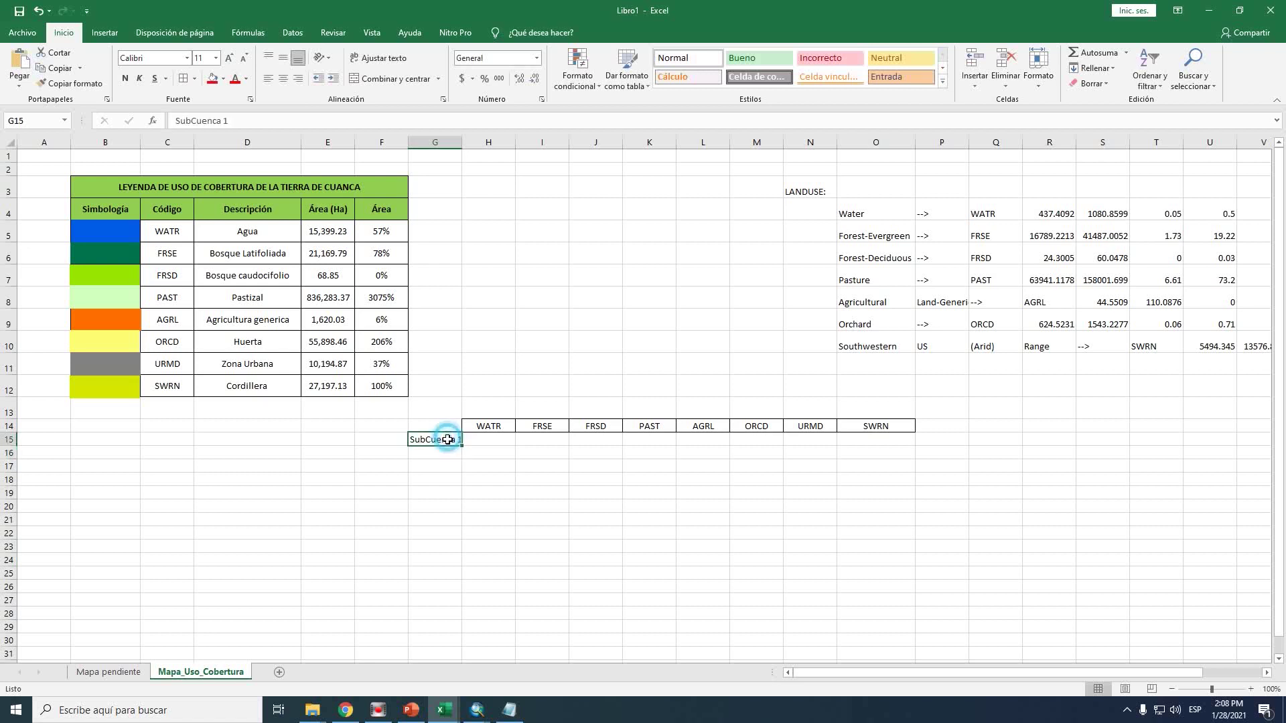
left_click_drag(462, 446, 445, 630)
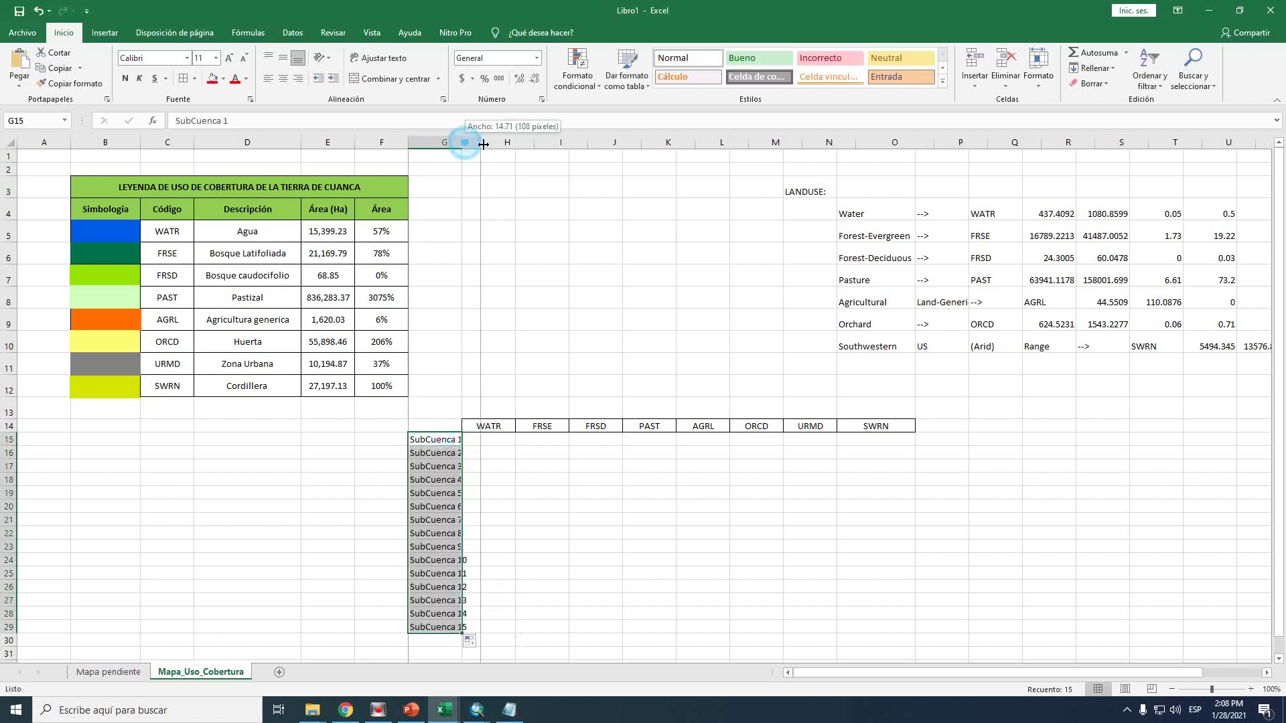
left_click_drag(465, 144, 485, 143)
Enter "Área (Ha)" in G14 and the heading "Uso de cobertura de la Tierra" in merged cells H13:O13
left_click(458, 430)
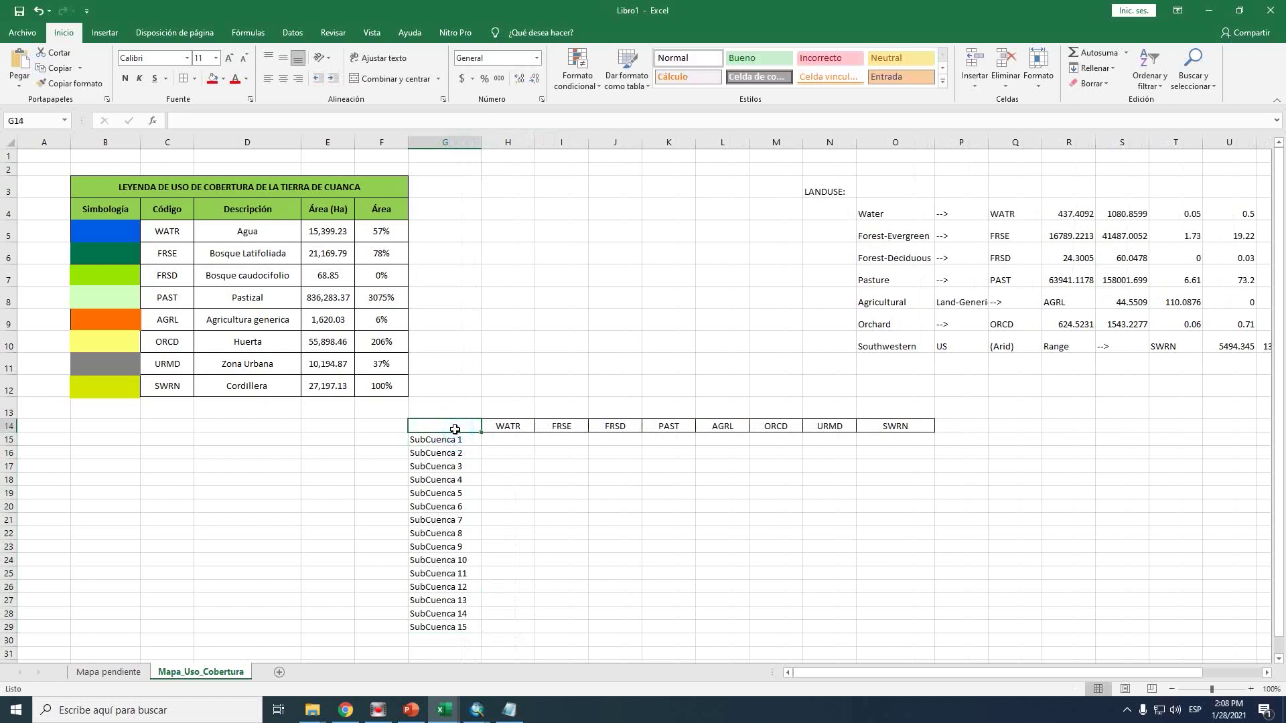
type("áre")
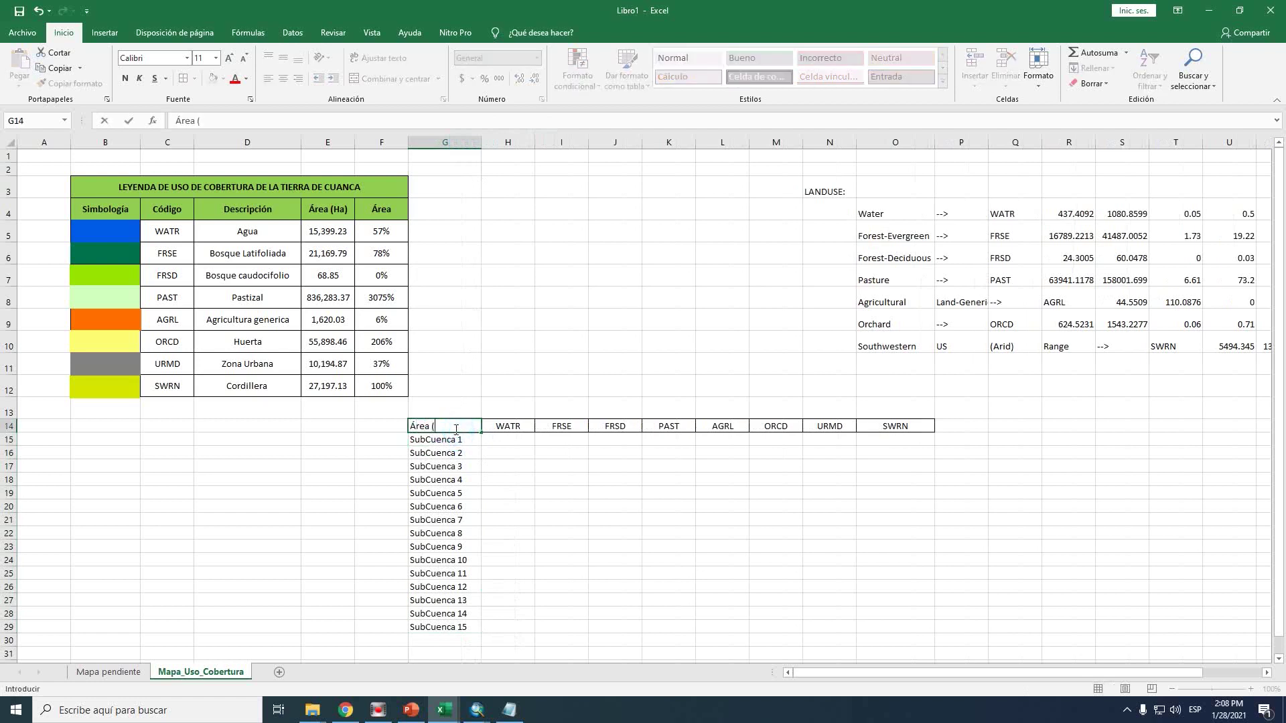
key("Return")
left_click_drag(497, 409, 909, 405)
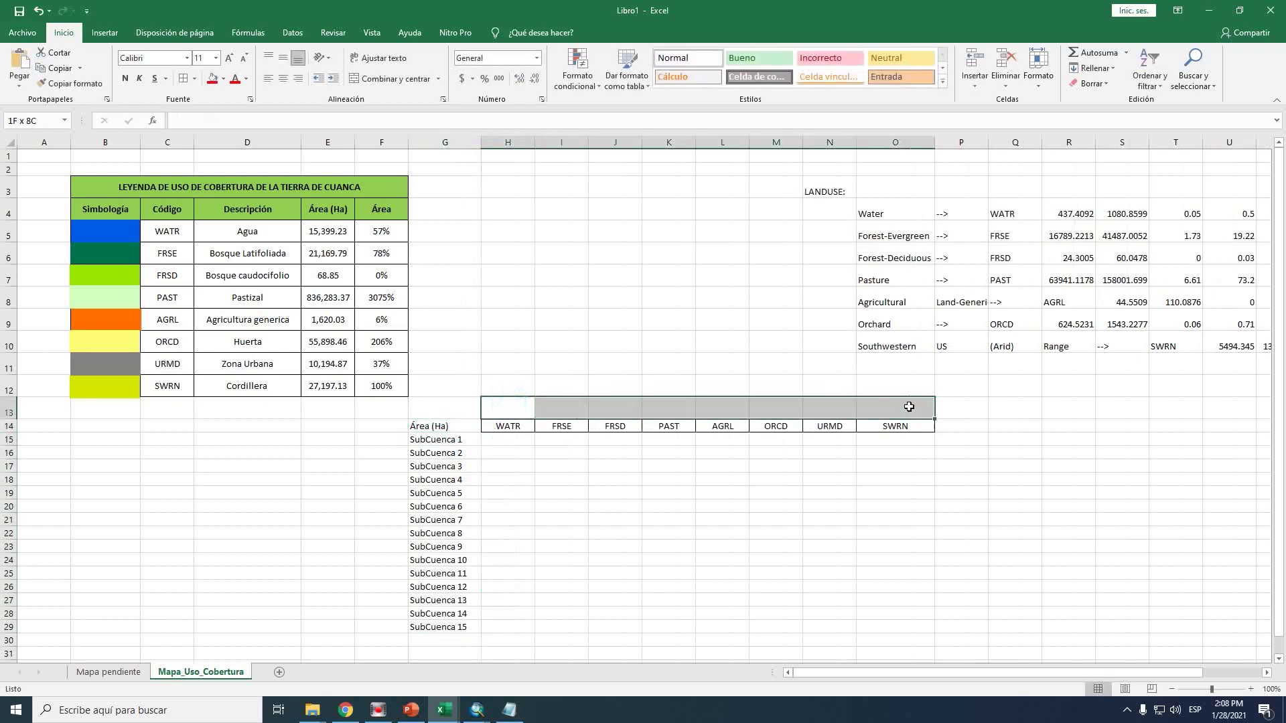
left_click(420, 80)
type("Uso de cobert")
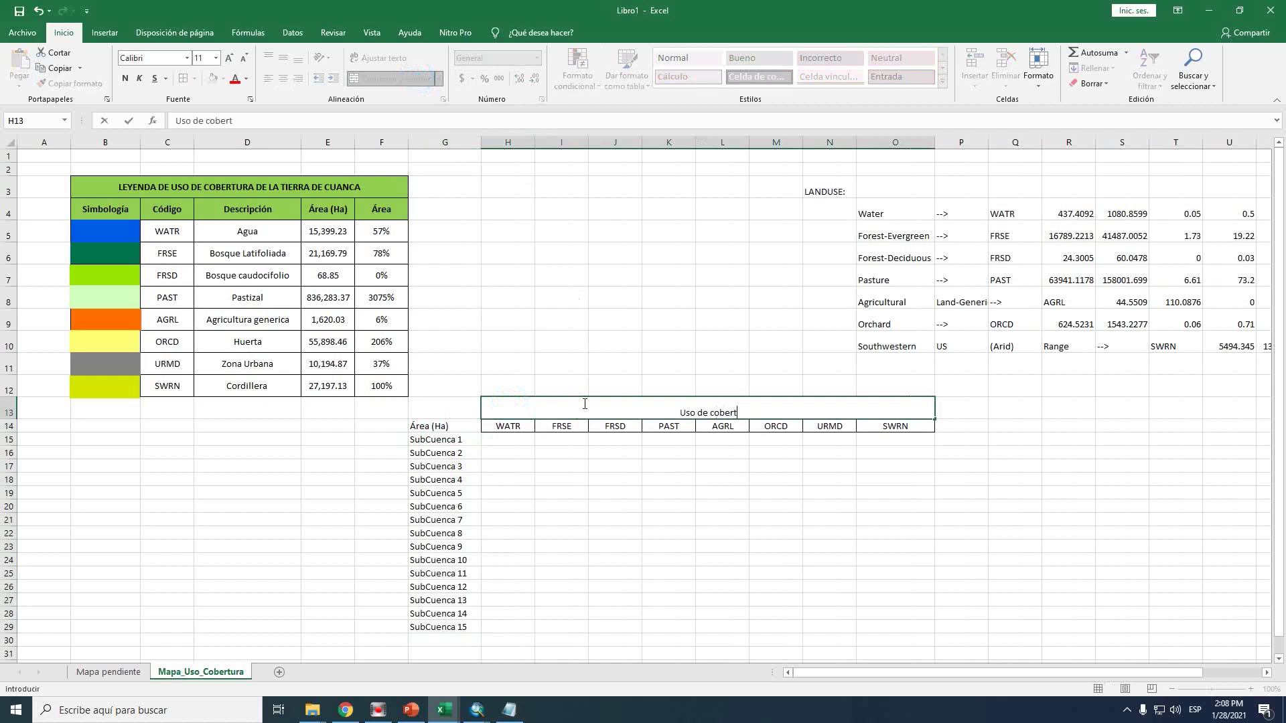
type("ura de la Tierra")
key("Return")
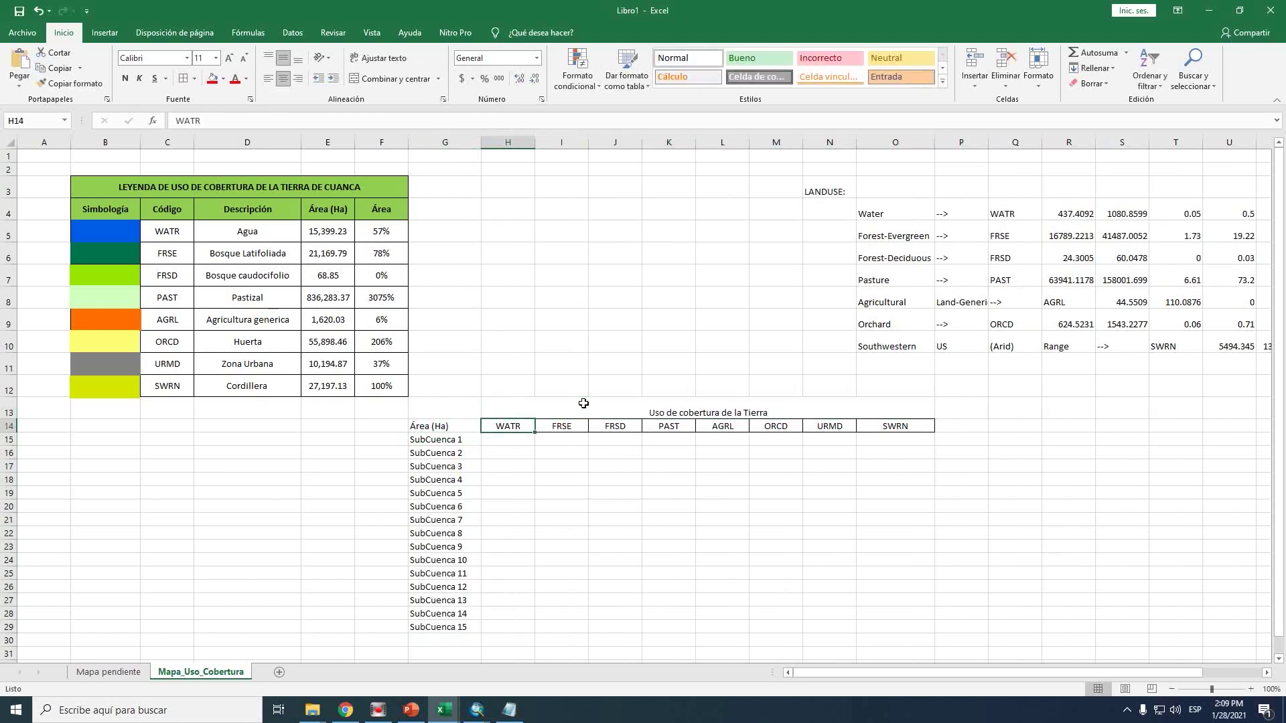
Merge and centre G13:G14 for the Área (Ha) heading, and centre both table headings vertically
left_click_drag(445, 407, 450, 423)
left_click(395, 80)
left_click(283, 58)
left_click(508, 407)
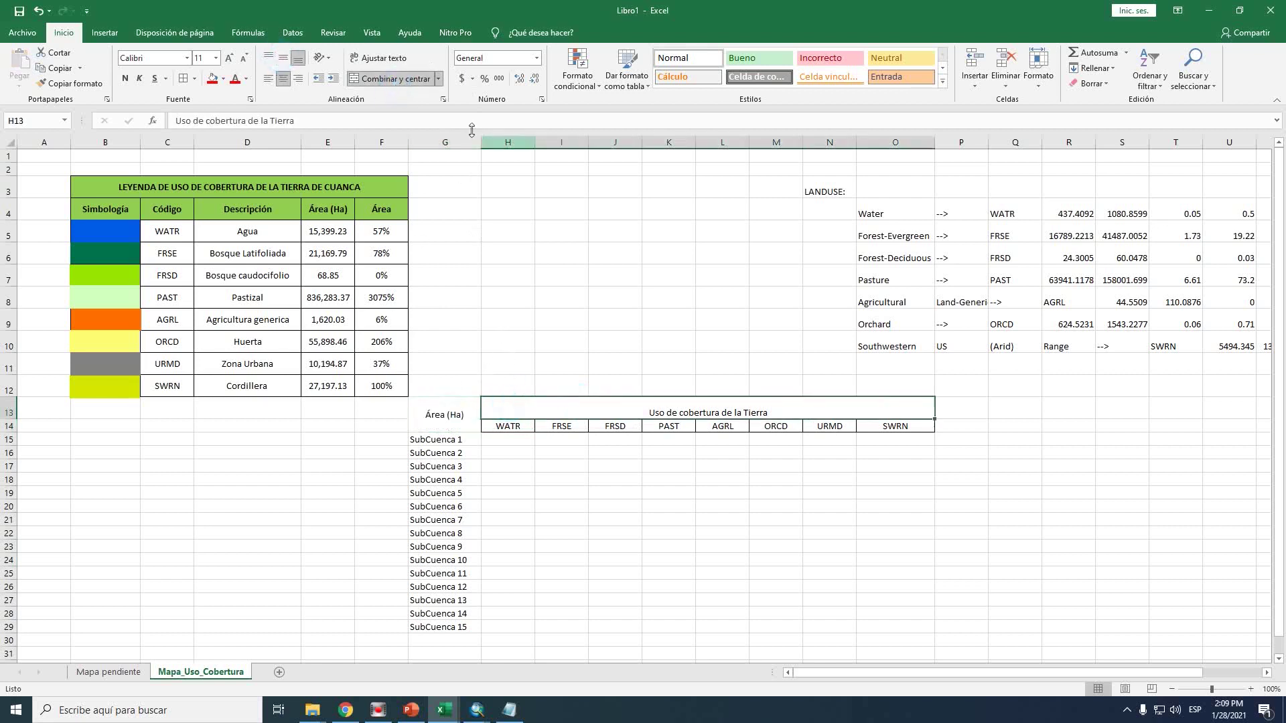
left_click(283, 57)
left_click(643, 457)
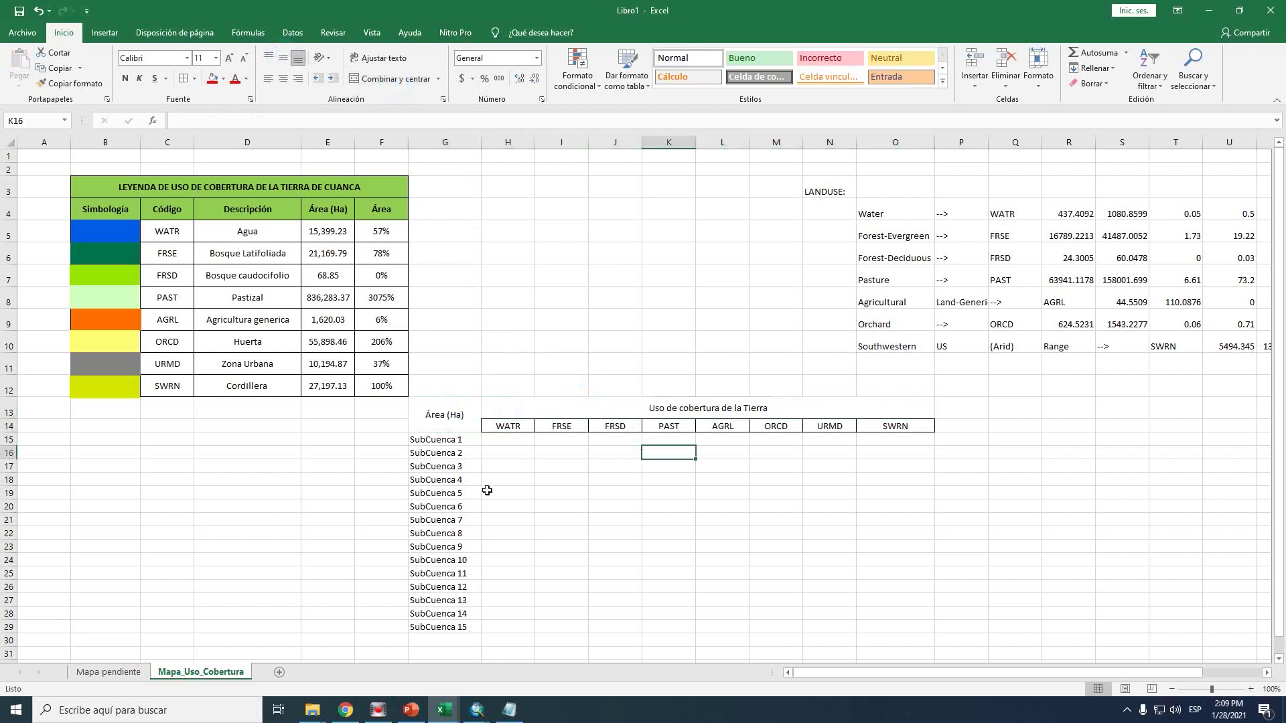
Delete the pasted LANDUSE block that starts at N3
left_click(462, 450)
left_click(511, 441)
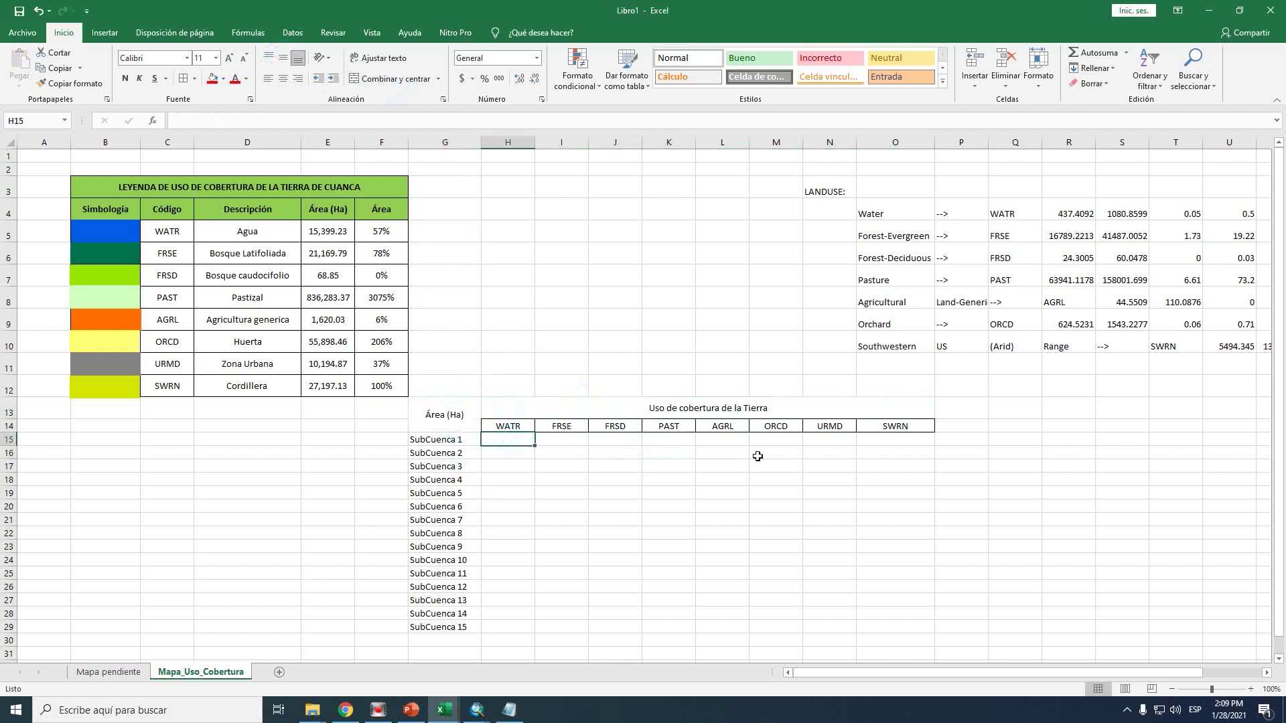
left_click_drag(972, 366, 1180, 368)
left_click(1068, 325)
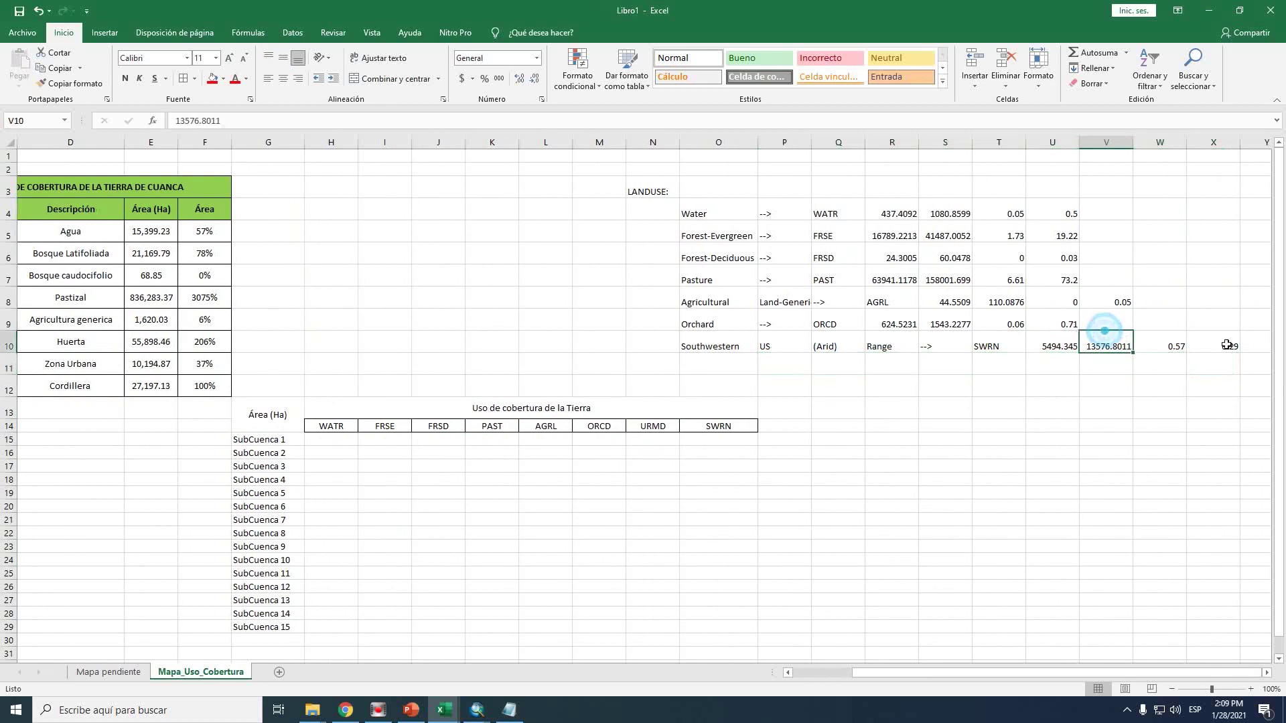
left_click_drag(1230, 347, 593, 167)
key("Delete")
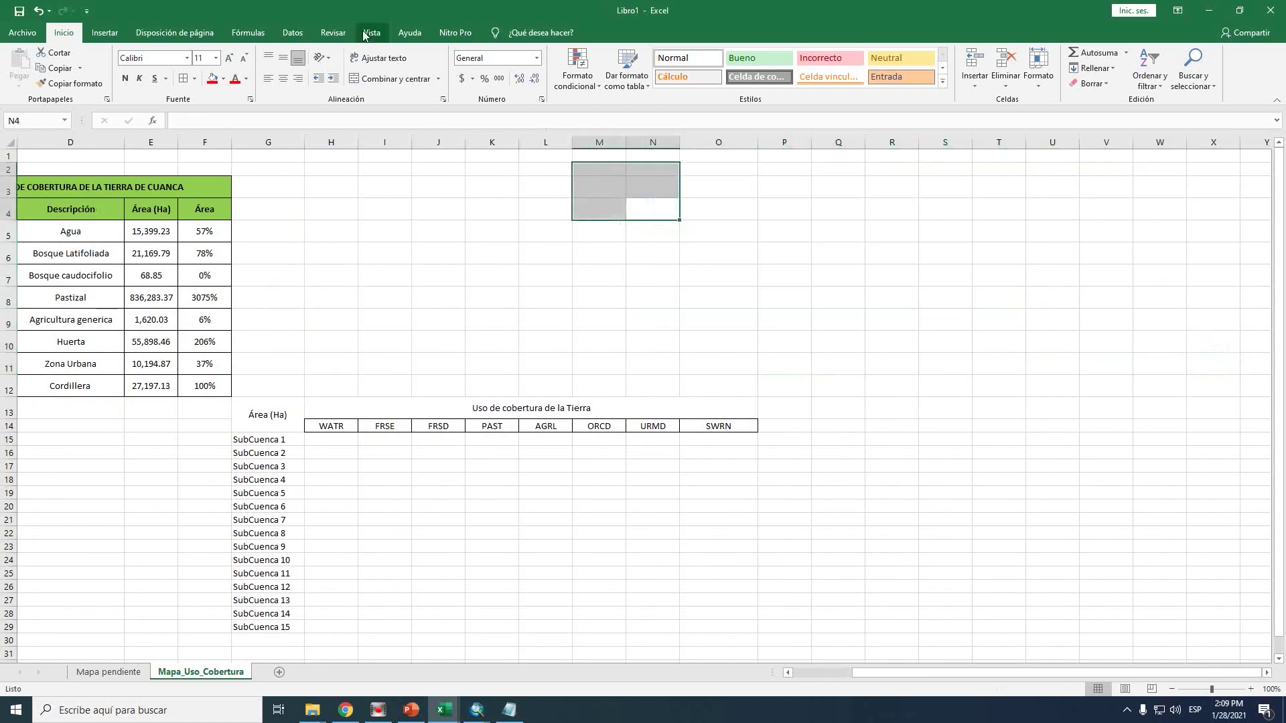
Run Text to Columns on cell F8 as delimited data, with Tab as the only separator and General format
left_click(293, 33)
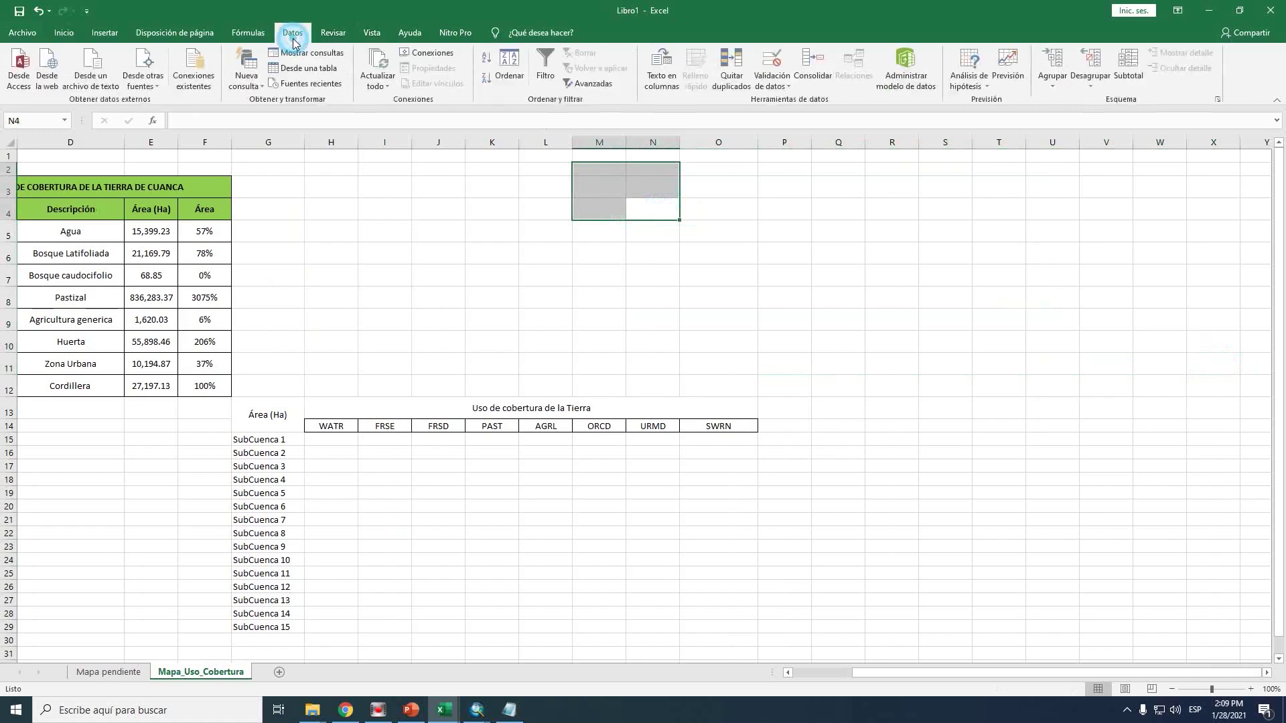
left_click(717, 223)
left_click(663, 75)
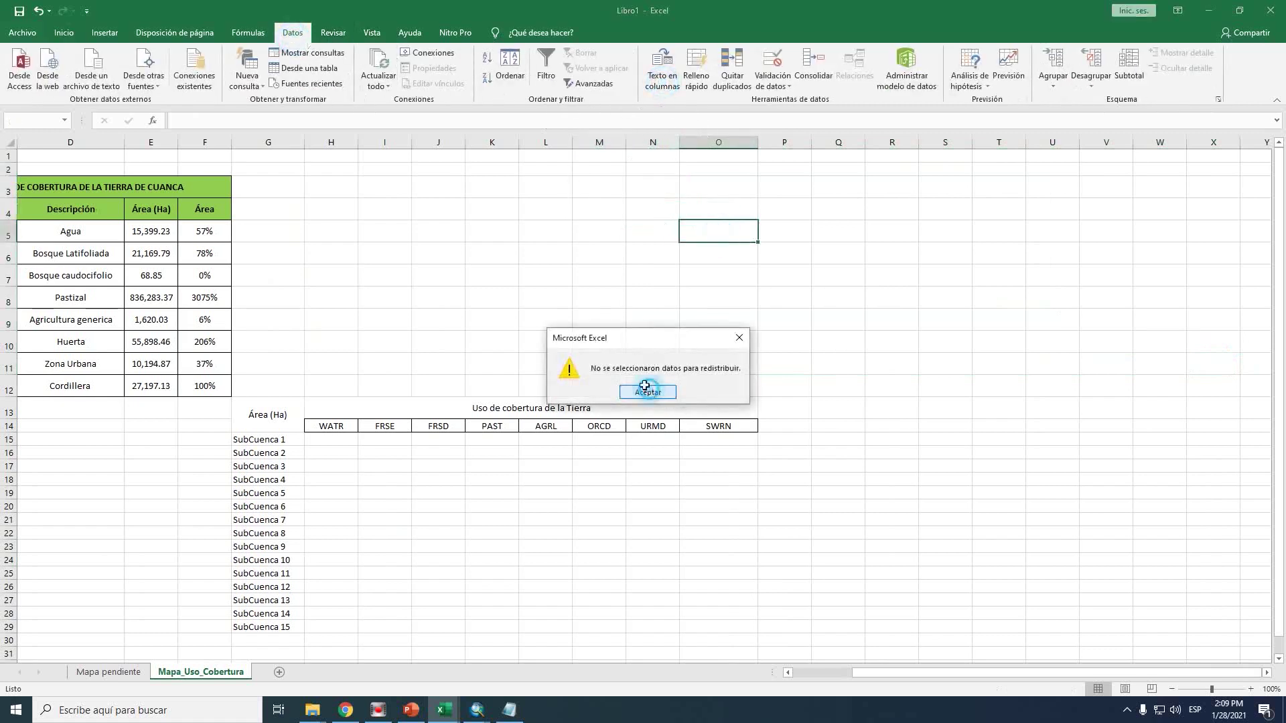
left_click(645, 388)
left_click(204, 297)
left_click(661, 81)
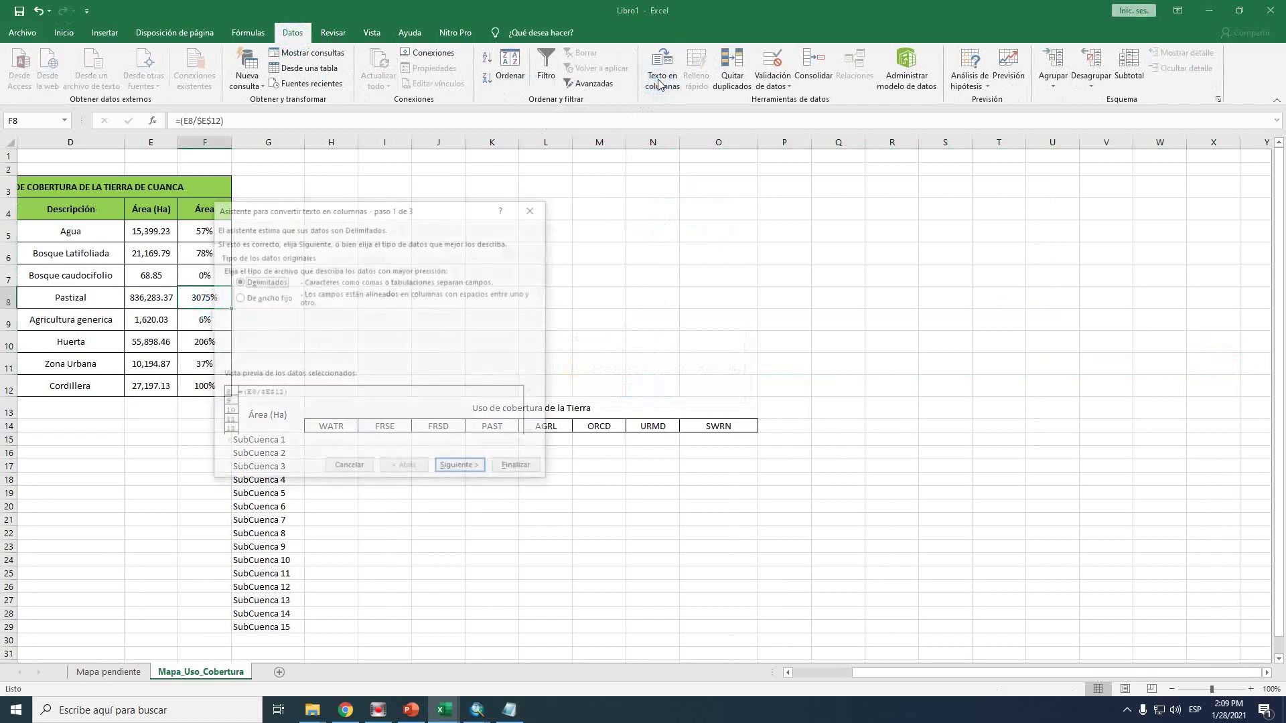
left_click_drag(340, 211, 599, 201)
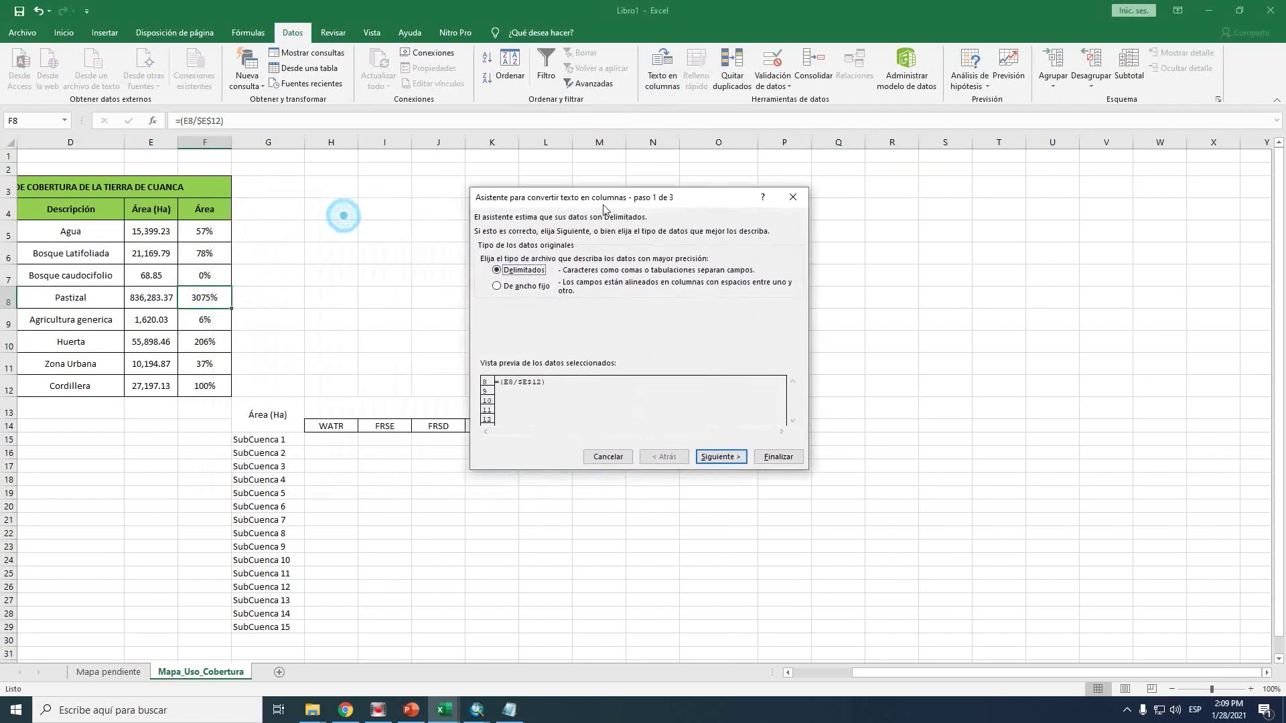
left_click(721, 458)
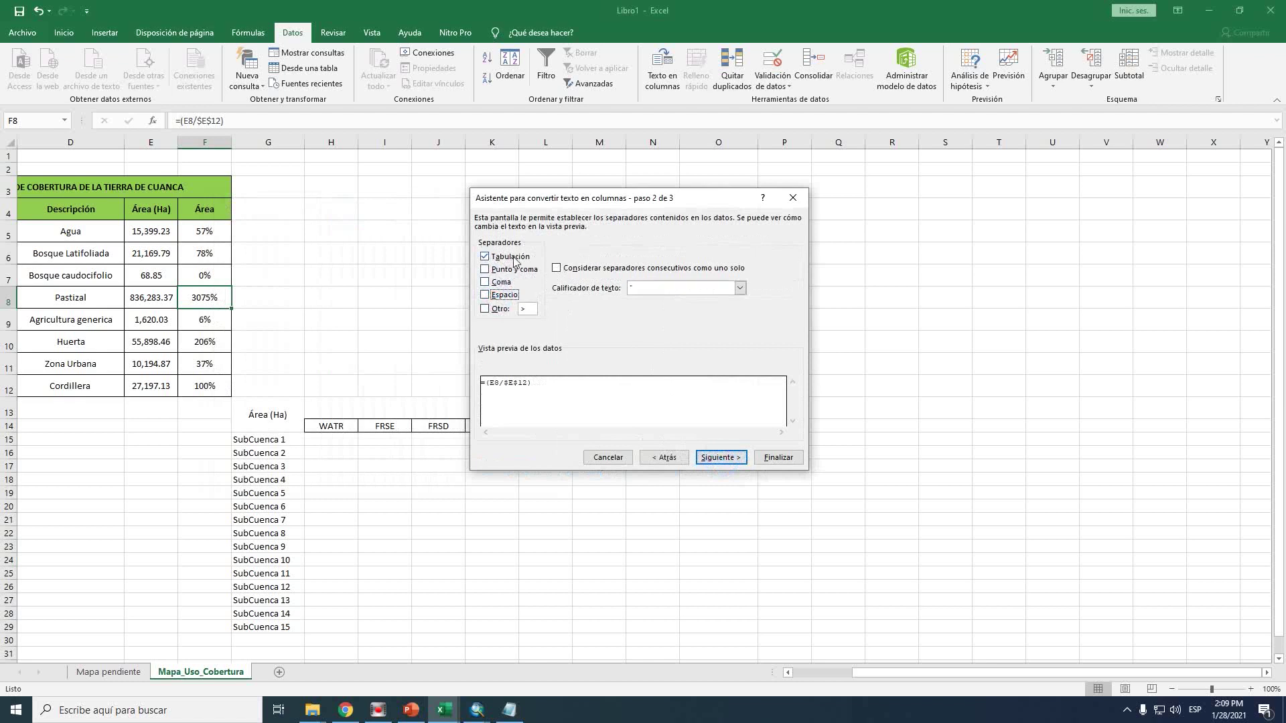
left_click(721, 457)
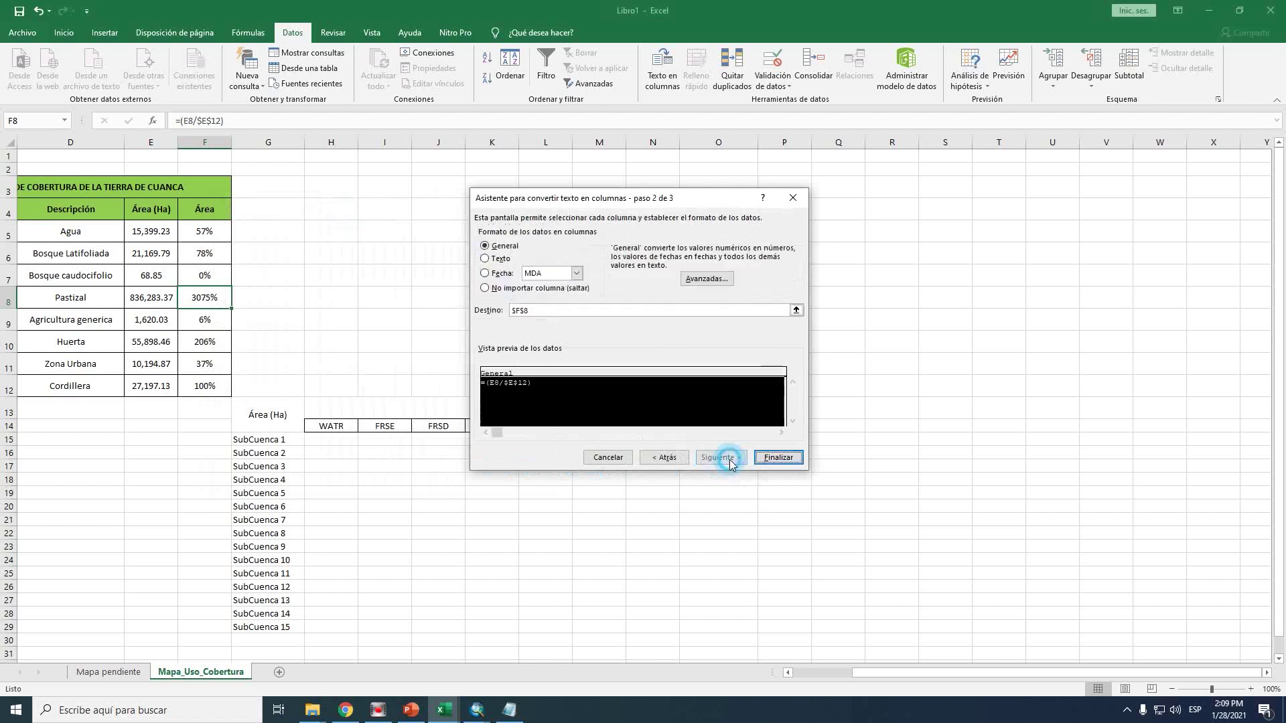
left_click(780, 458)
left_click(652, 293)
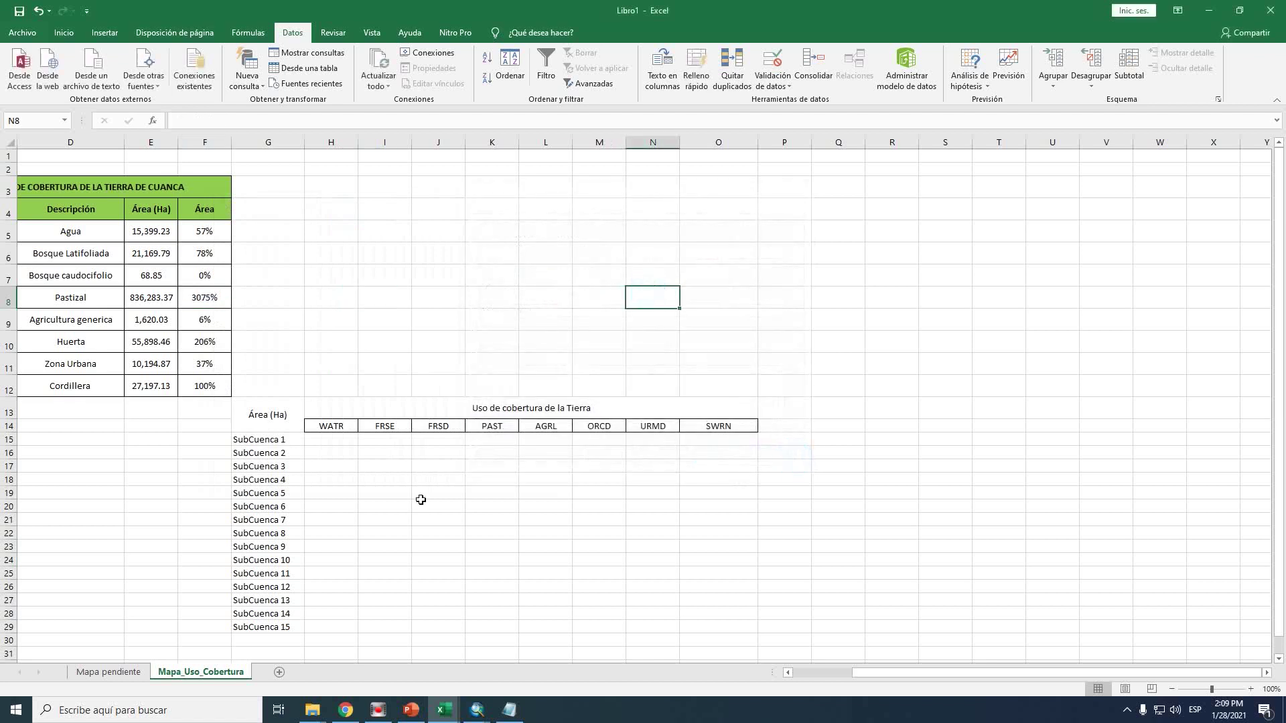
Refill the area percentage formula in the legend table from F7 to F8, and from F5 down to F10
left_click(215, 298)
left_click(215, 276)
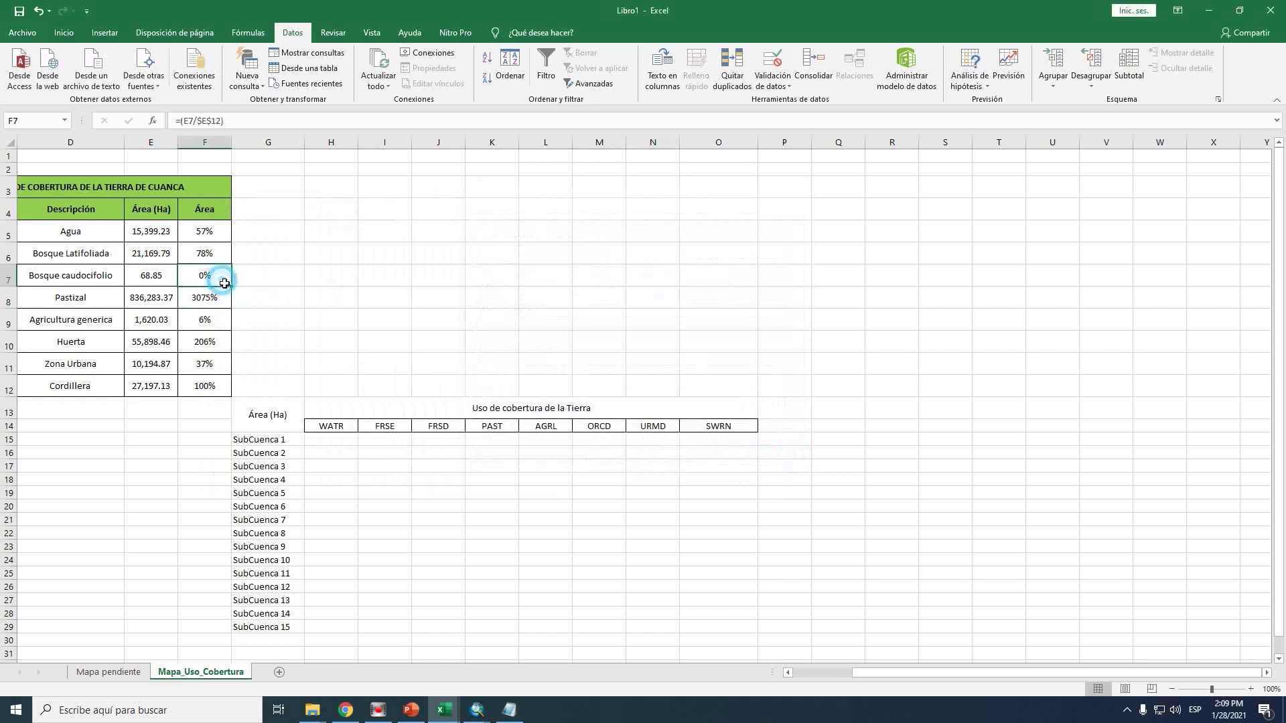
left_click_drag(232, 286, 228, 306)
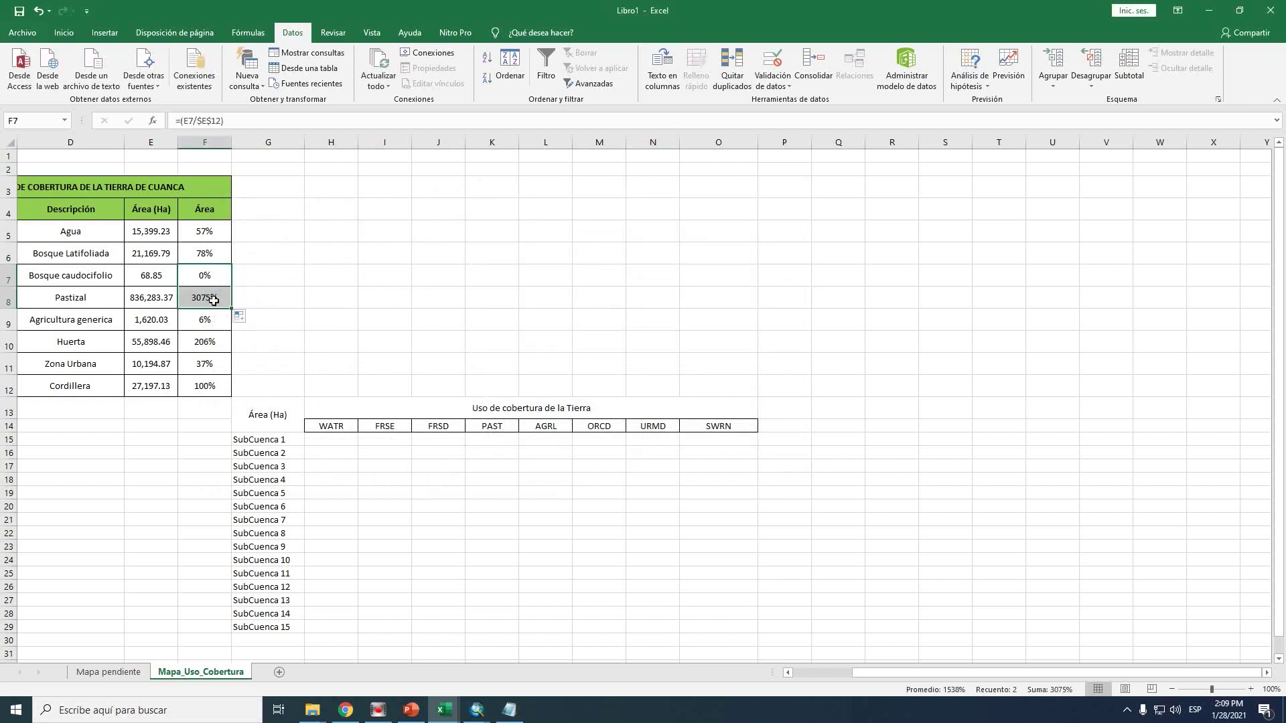
left_click(214, 300)
left_click(221, 253)
left_click(221, 231)
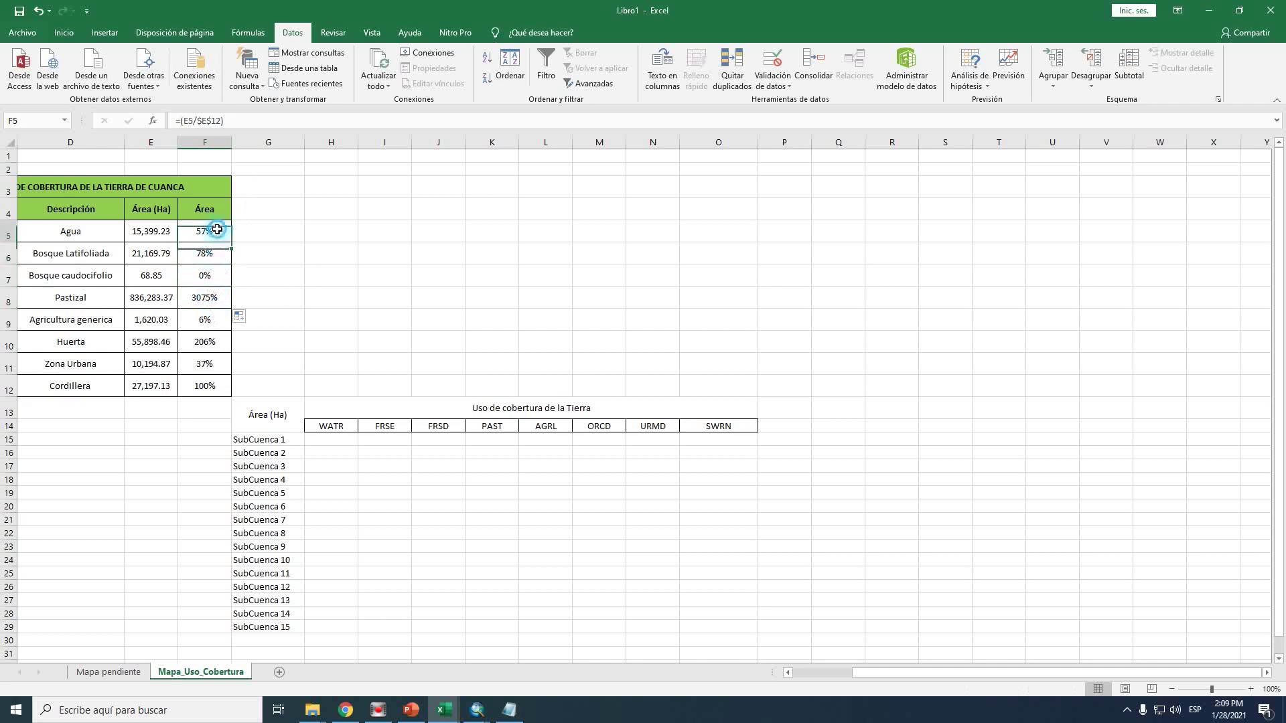
left_click_drag(230, 242, 231, 352)
Clear the Pastizal percentage in F8, refill it from F6, and check which cells its formula references
left_click(207, 295)
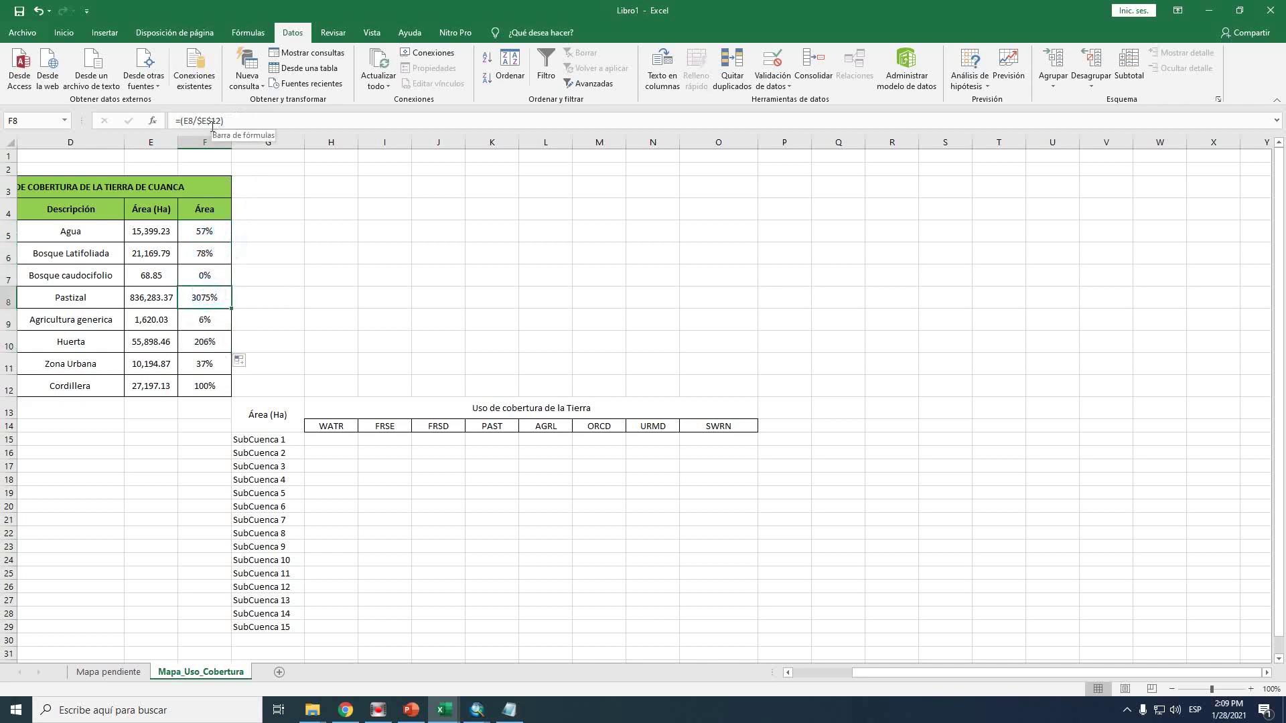
left_click(198, 300)
left_click(156, 303)
left_click(202, 321)
left_click(213, 299)
left_click(213, 317)
left_click(215, 298)
left_click(217, 298)
key("Delete")
left_click(205, 258)
left_click_drag(231, 264, 228, 314)
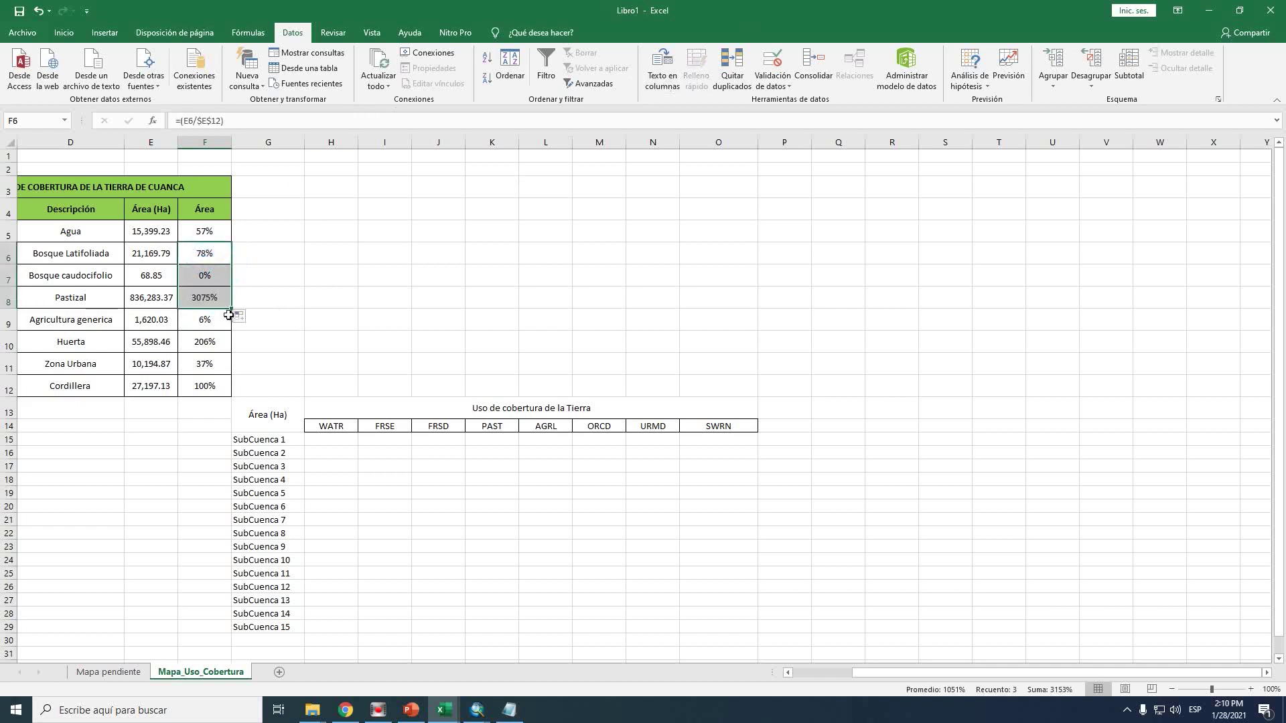
double_click(214, 301)
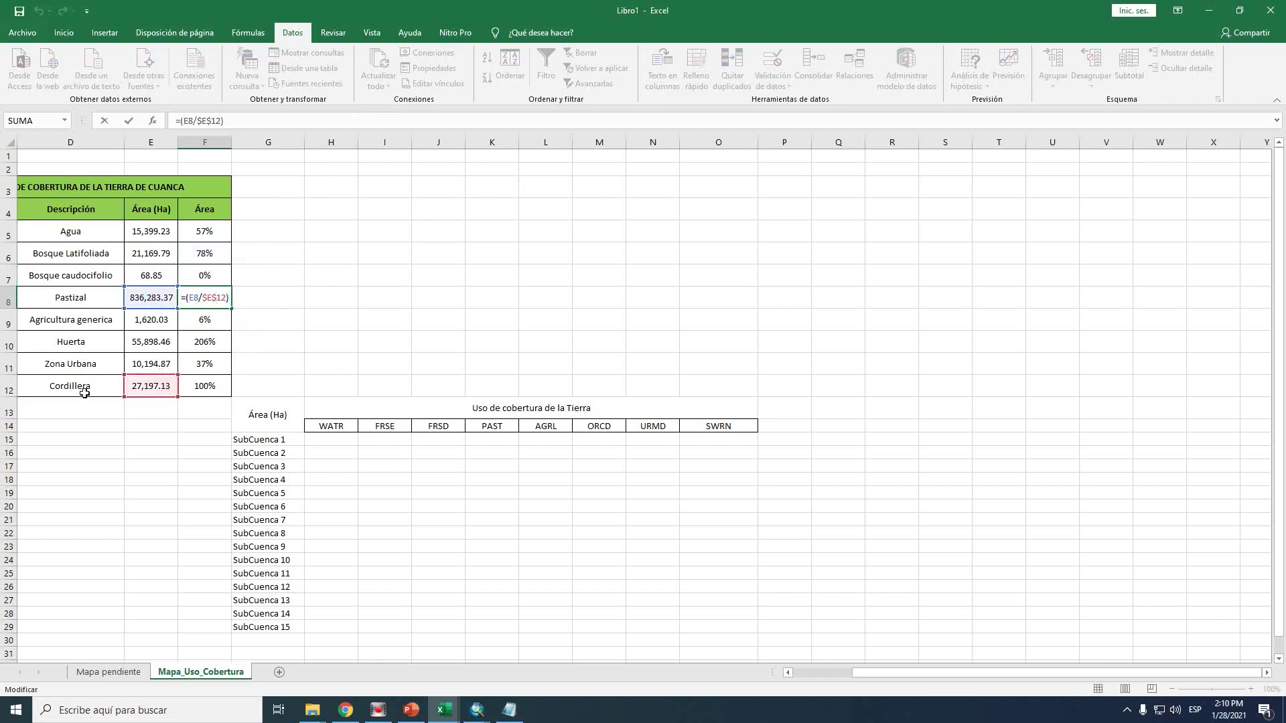
key("ctrl+Return")
Add a Total row below the legend table, with its label merged across B13:D13 and the sum of the areas in E13
left_click_drag(190, 414, 10, 415)
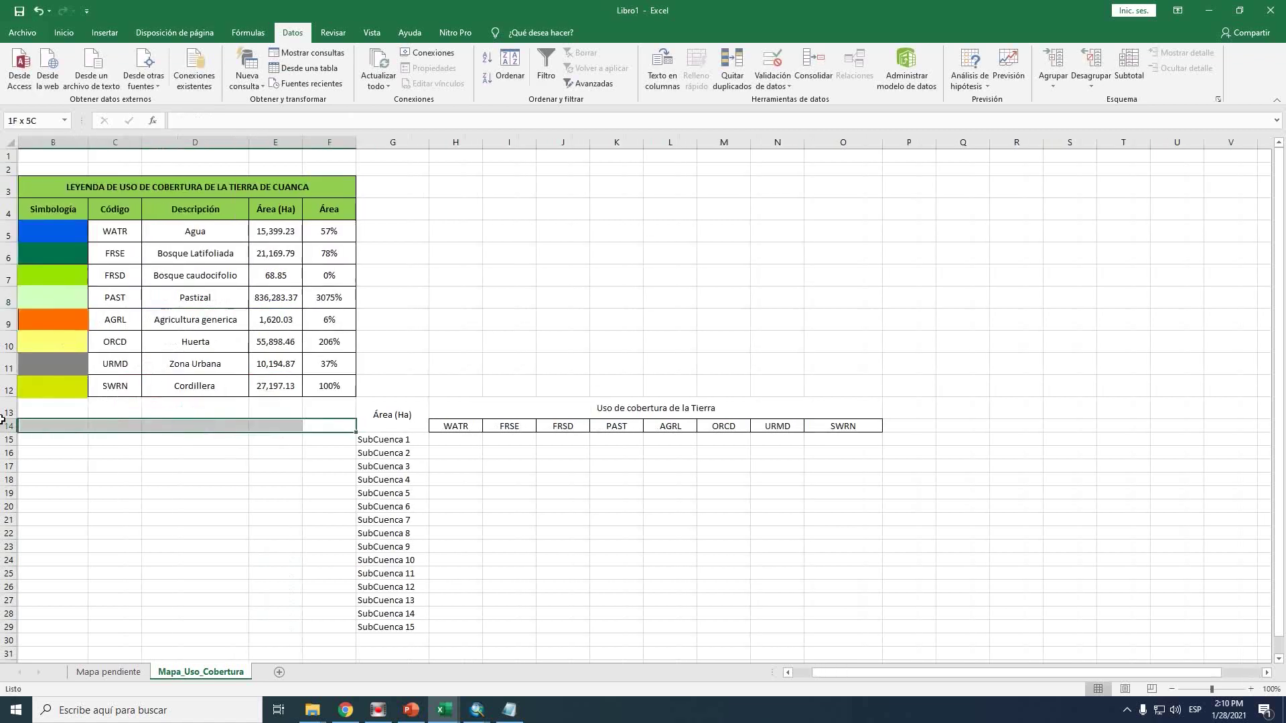
left_click(318, 408)
left_click_drag(276, 408, 81, 408)
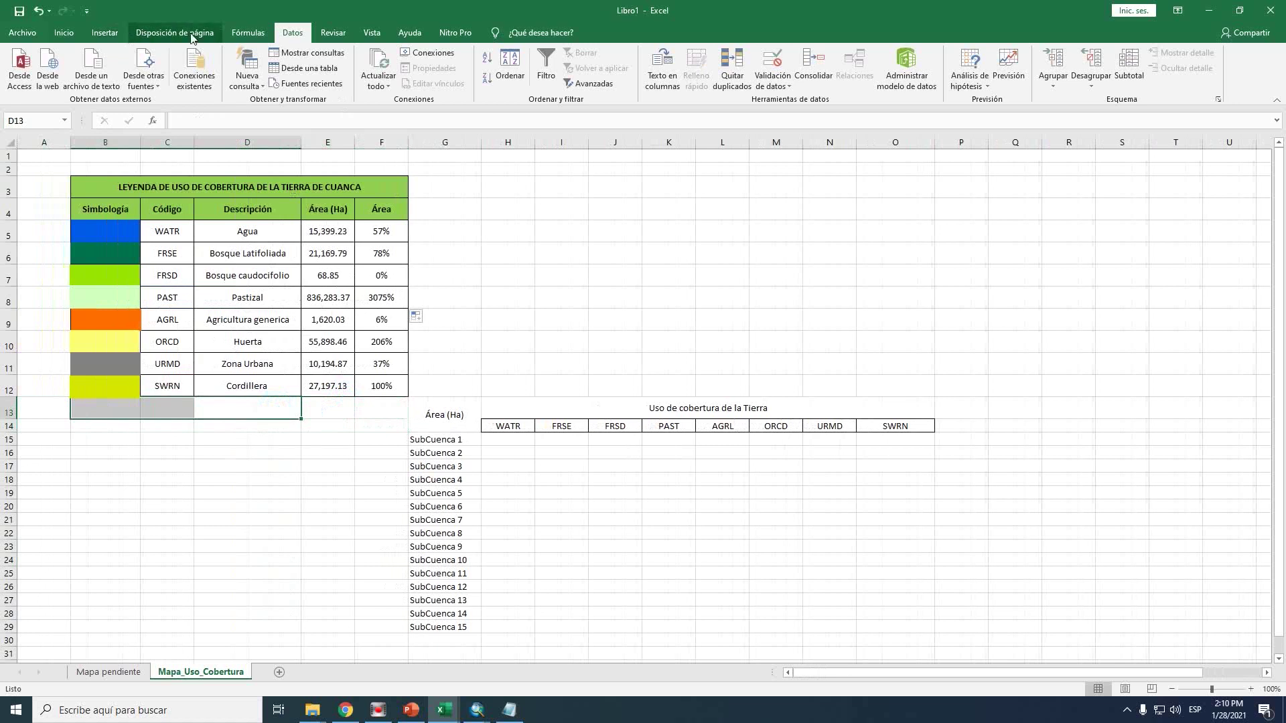
left_click(63, 32)
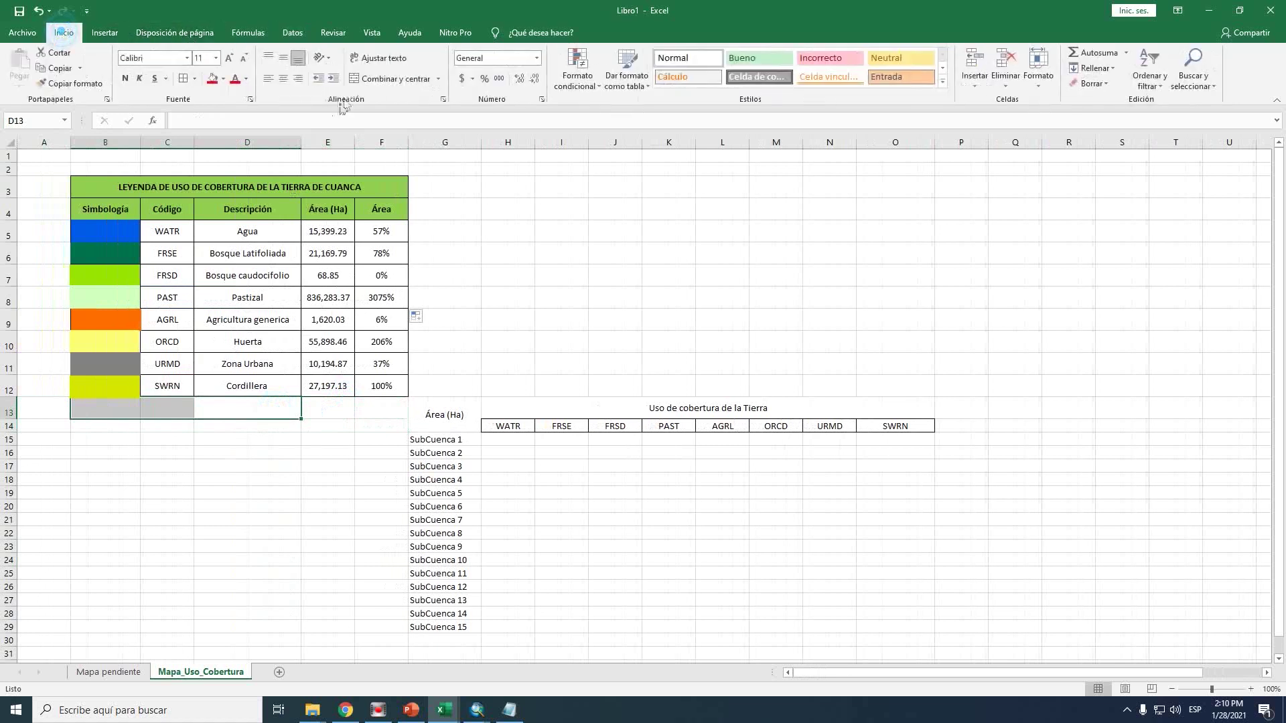
left_click(389, 80)
type("Total")
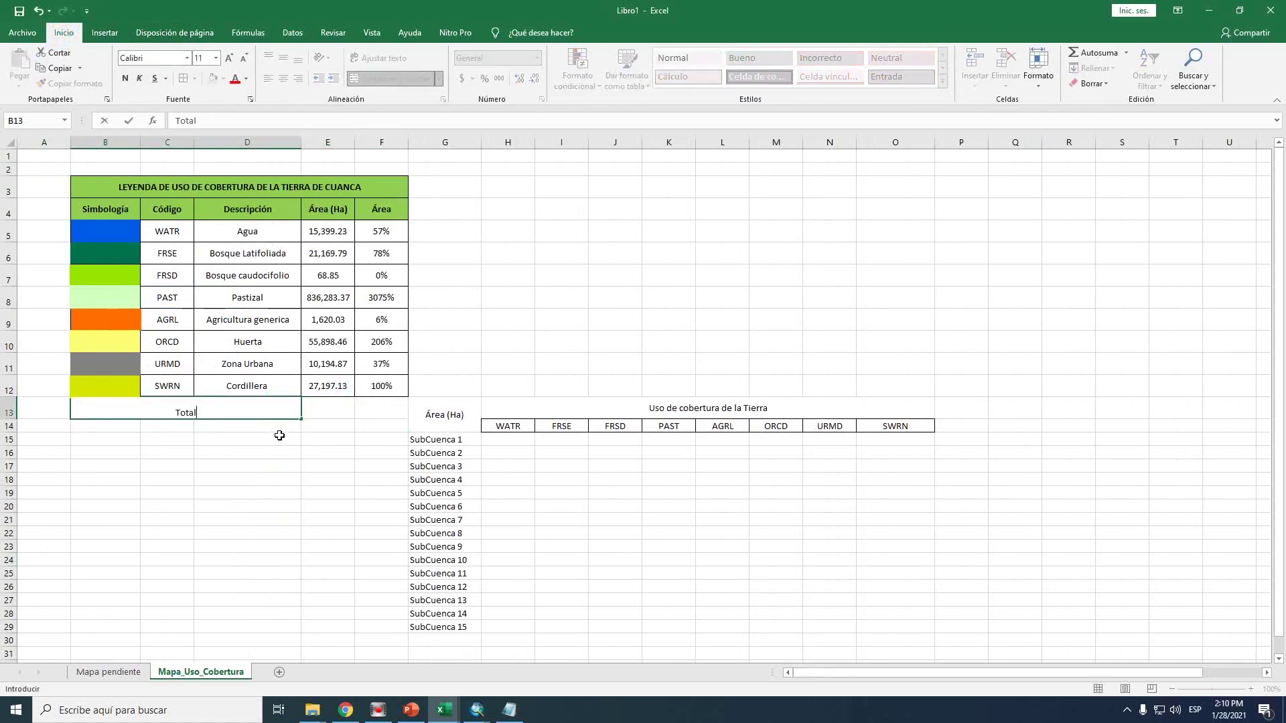
key("Return")
left_click_drag(331, 232, 338, 411)
left_click(1083, 59)
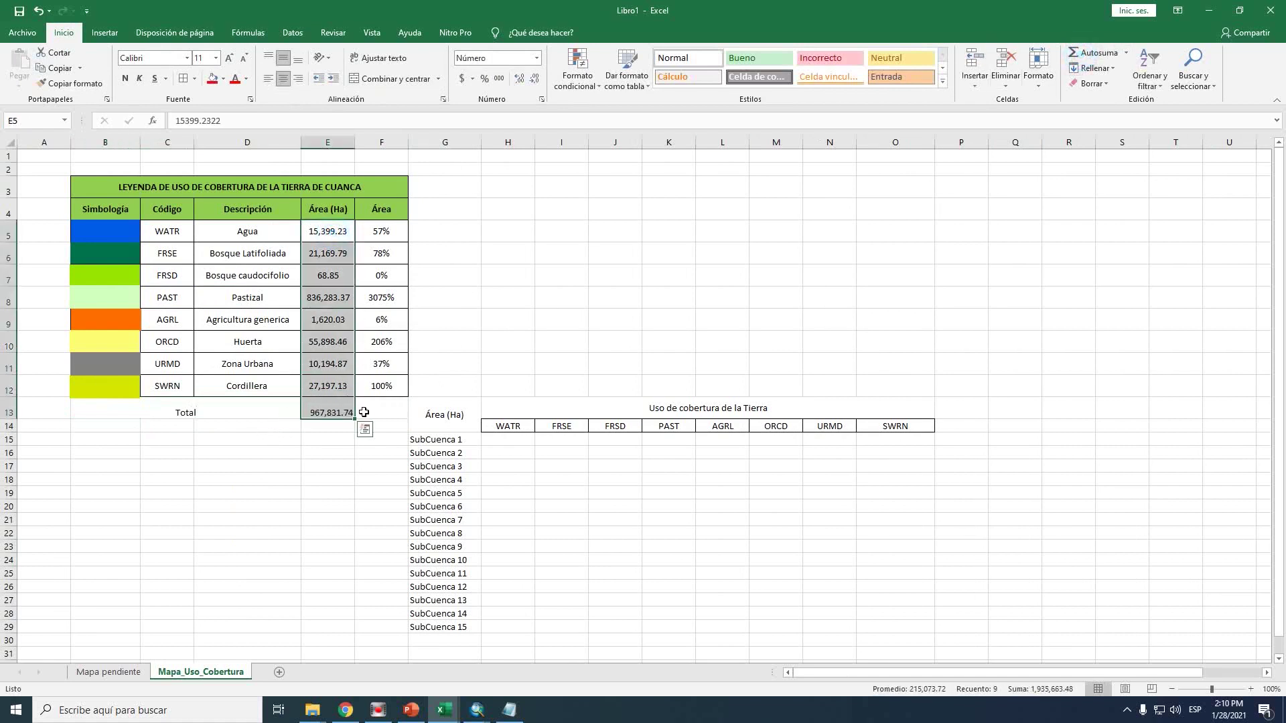
Correct the percentage formula in F5 to divide by the total in E13, and fill it down through F13
left_click(393, 412)
left_click(387, 236)
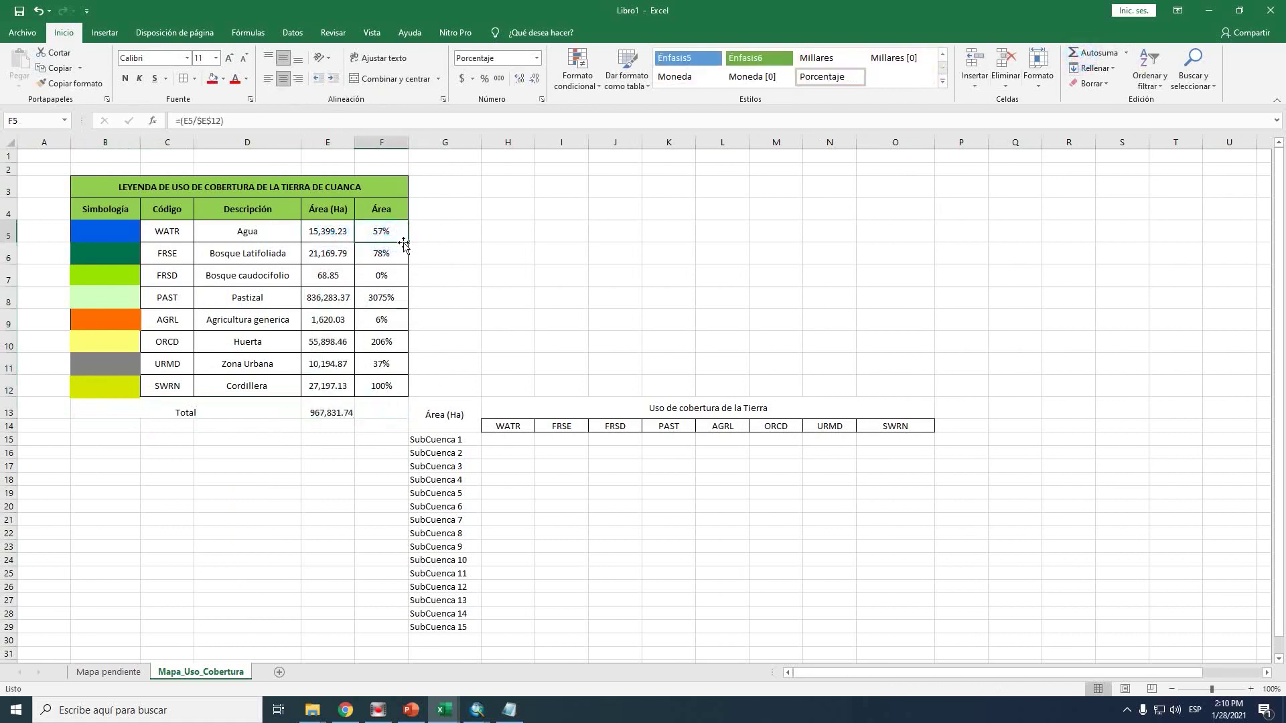
double_click(392, 235)
left_click_drag(334, 401, 337, 422)
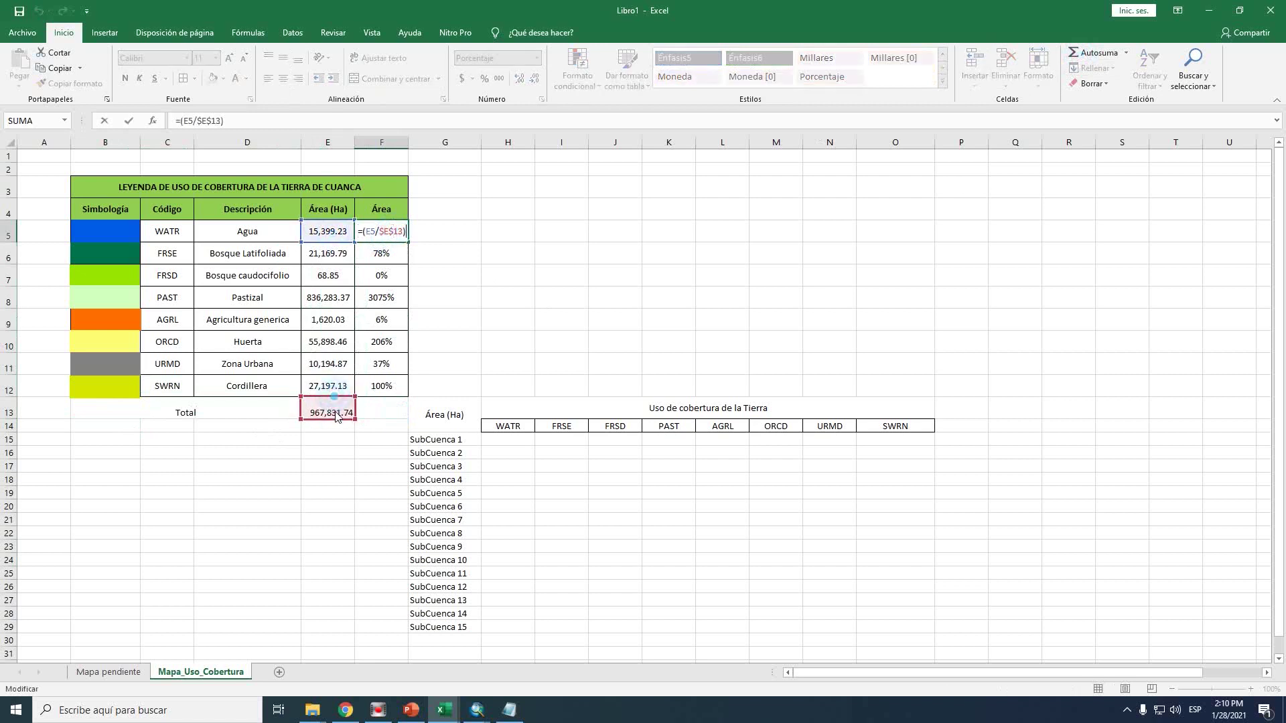
key("Return")
left_click(399, 232)
left_click_drag(408, 242, 403, 403)
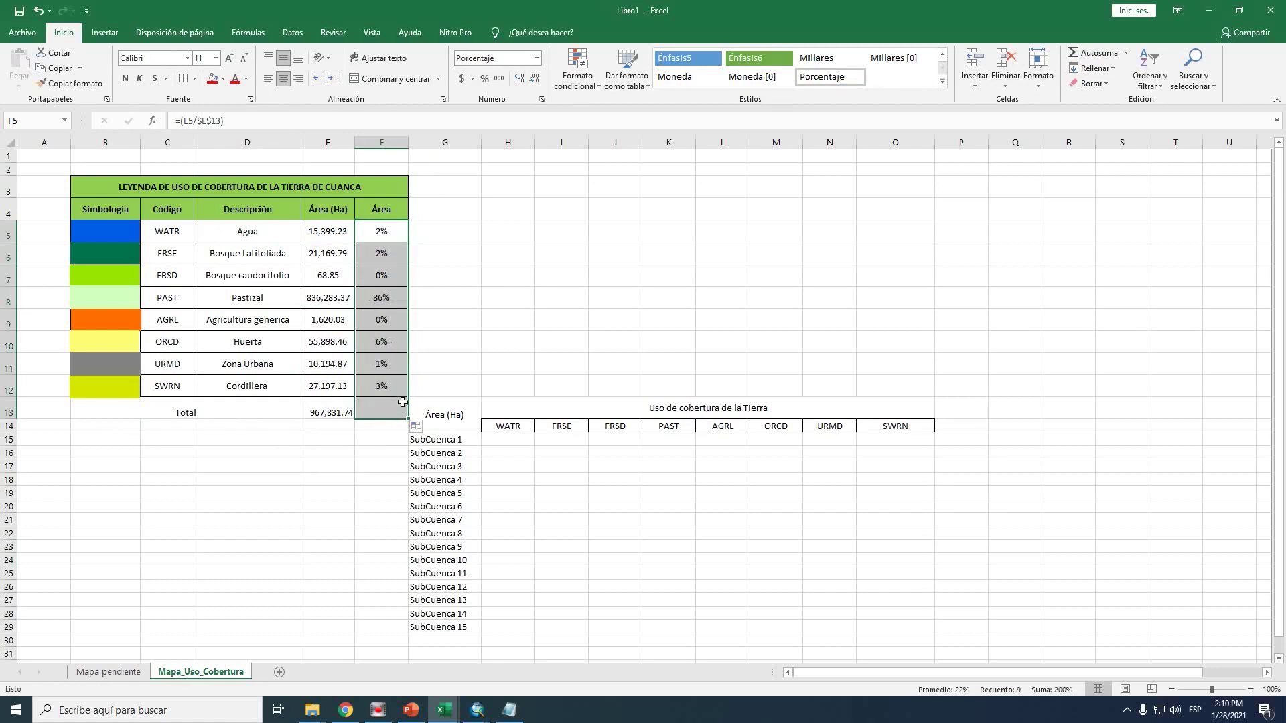
left_click(418, 327)
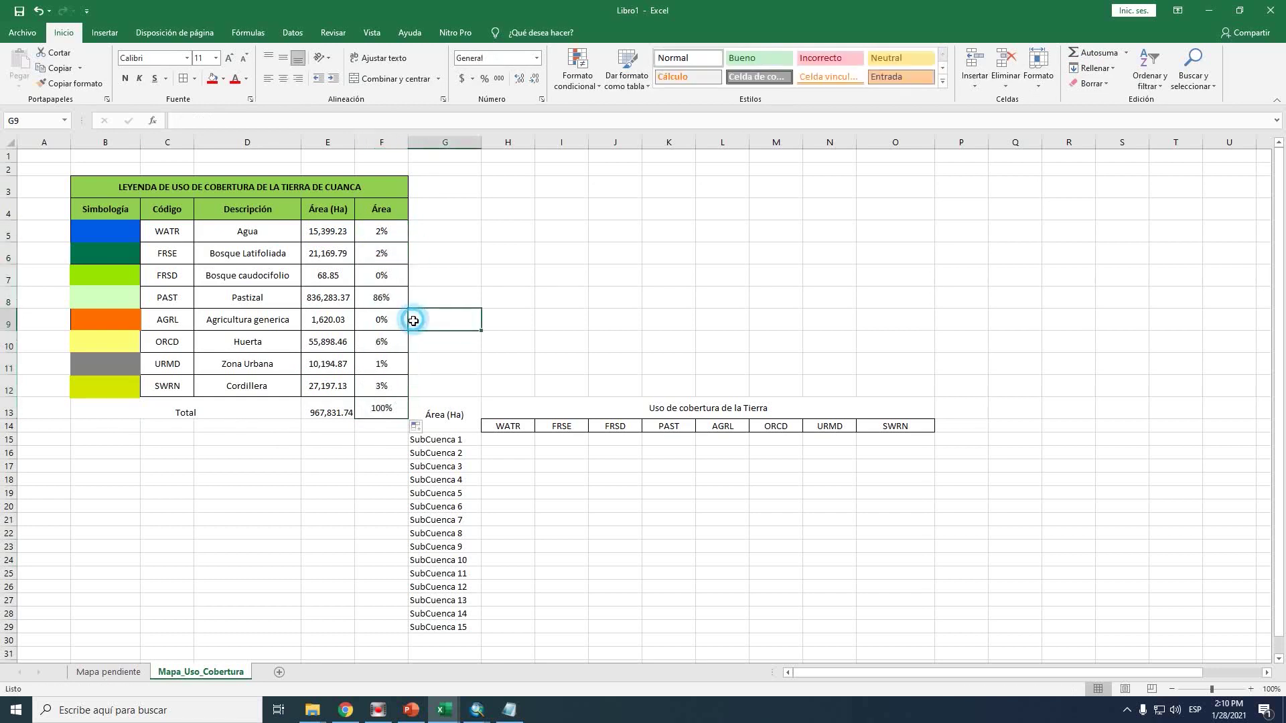
Center the contents of the whole land-cover legend table vertically and horizontally, including the Total row
left_click_drag(381, 408, 122, 190)
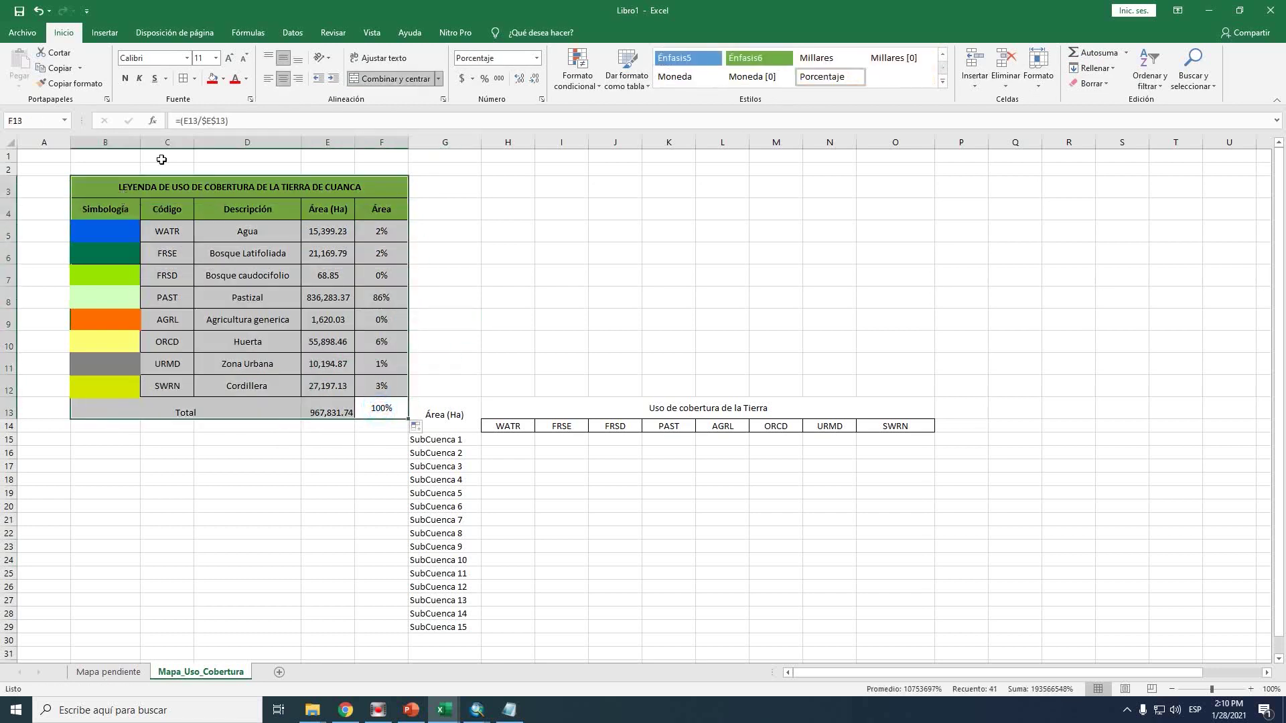
left_click(283, 59)
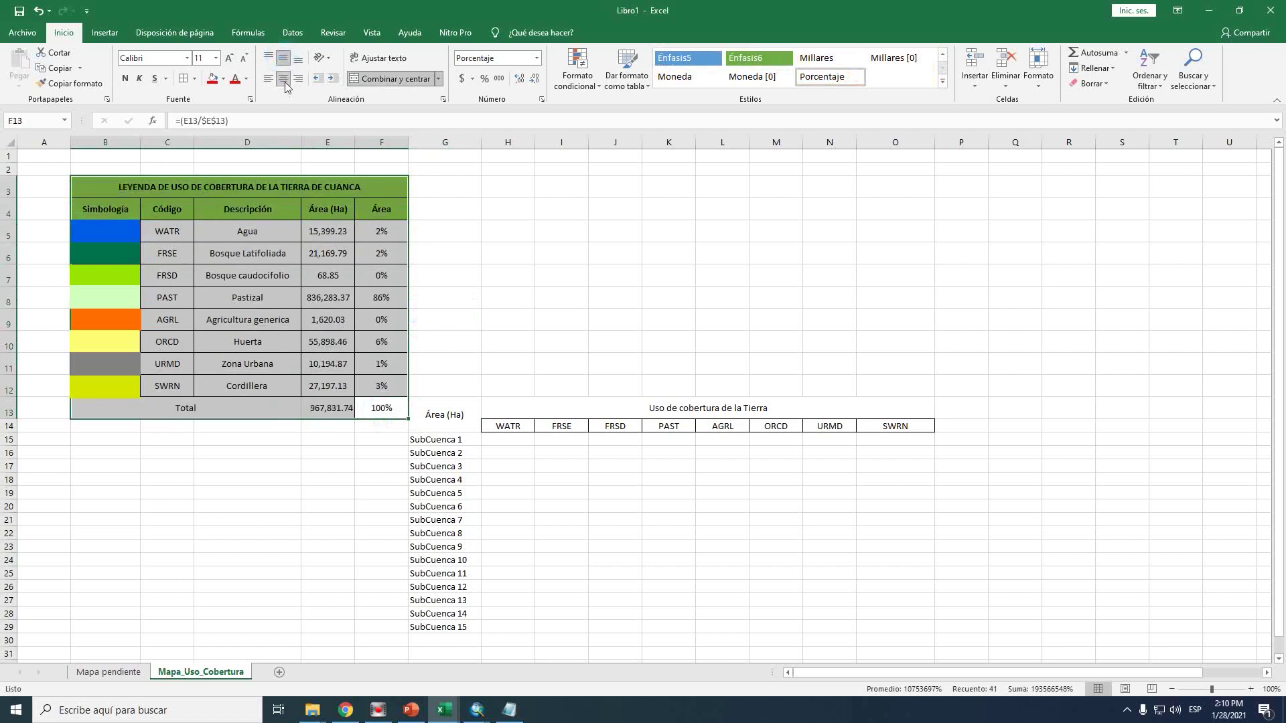
left_click(283, 79)
left_click(283, 79)
Make the Total label bold and apply all borders to the legend table from B3 to F13
left_click(198, 409)
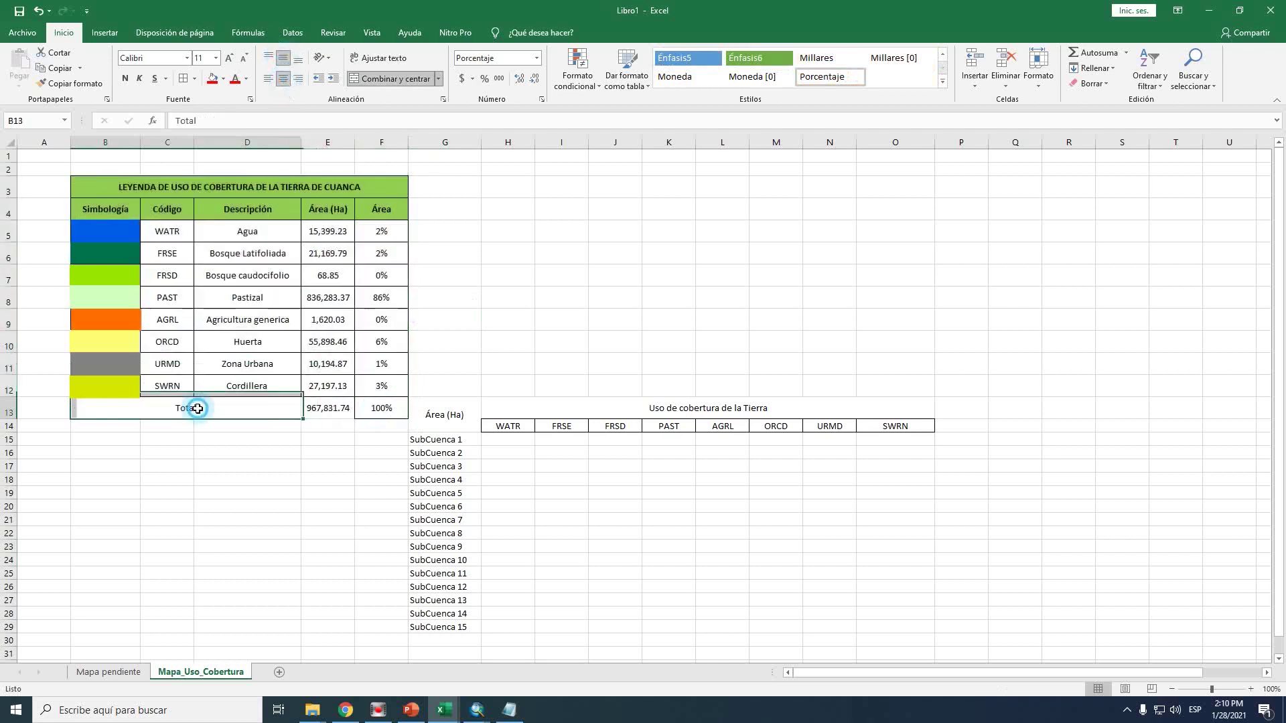
left_click(125, 78)
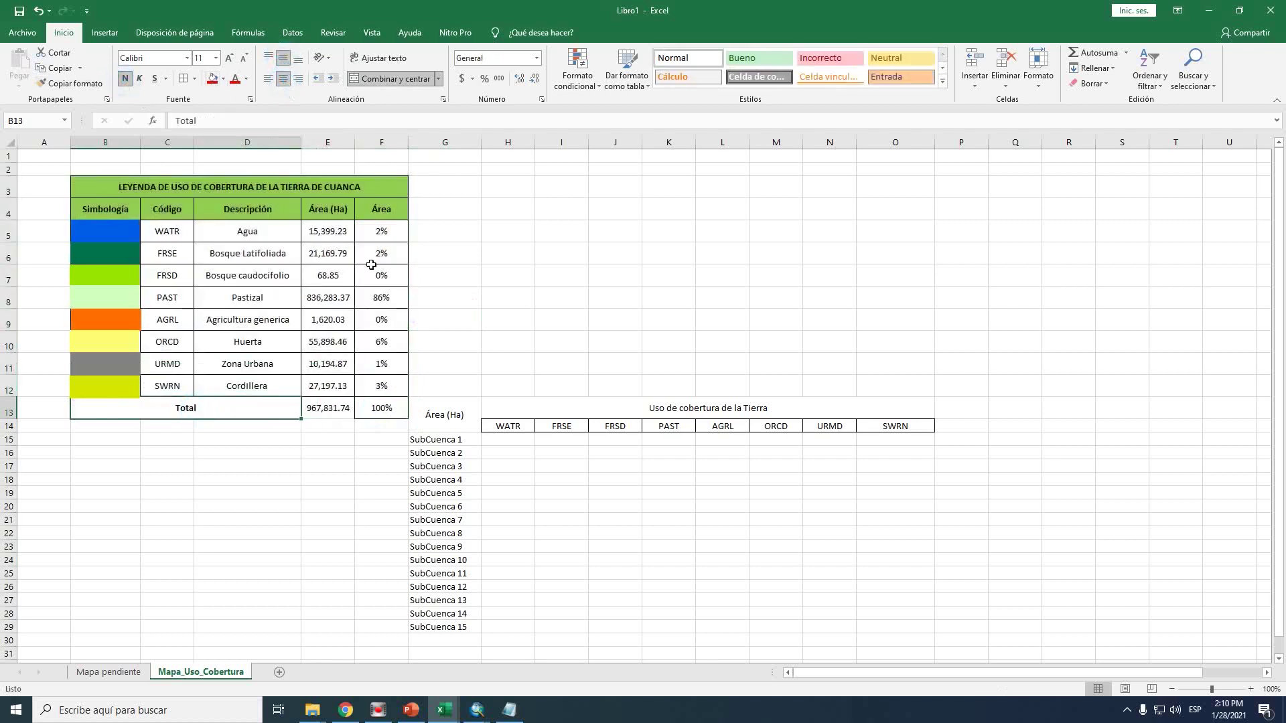
left_click_drag(386, 405, 100, 189)
left_click(182, 78)
left_click(478, 327)
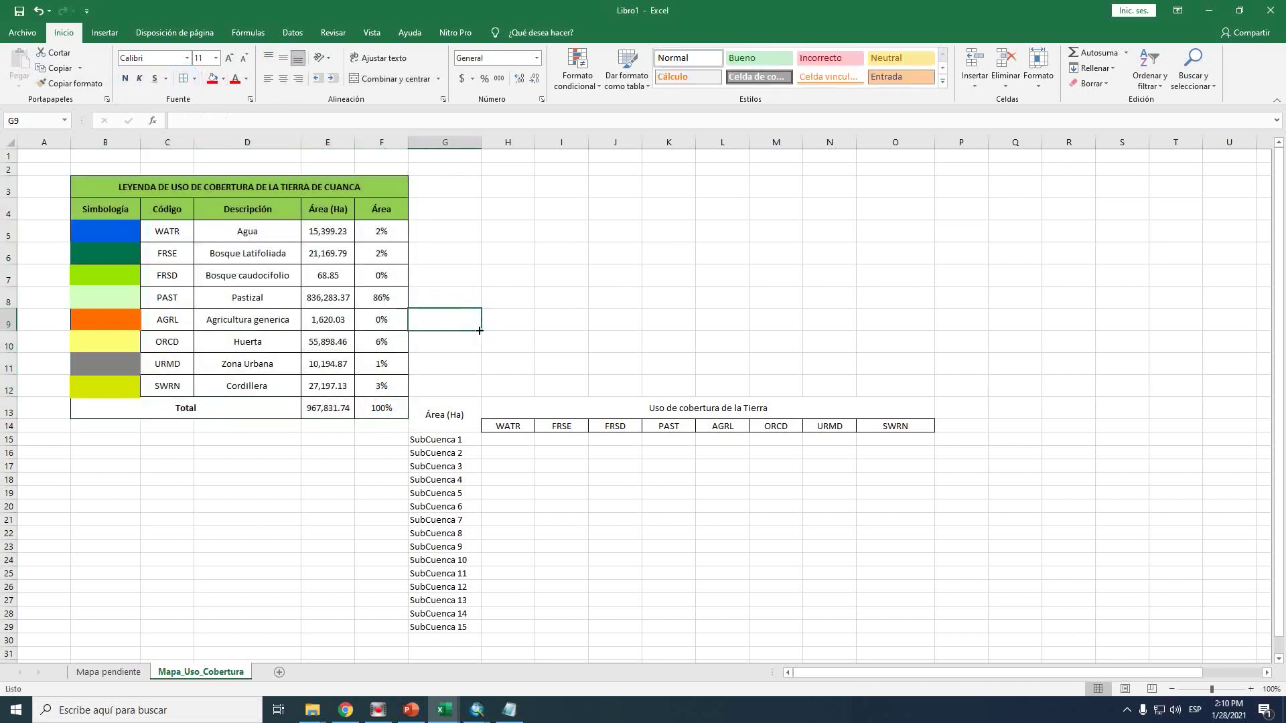
Insert an empty column between the legend and the subbasin table, and remove the green fill from G3:G4
right_click(445, 142)
left_click(478, 234)
left_click(574, 321)
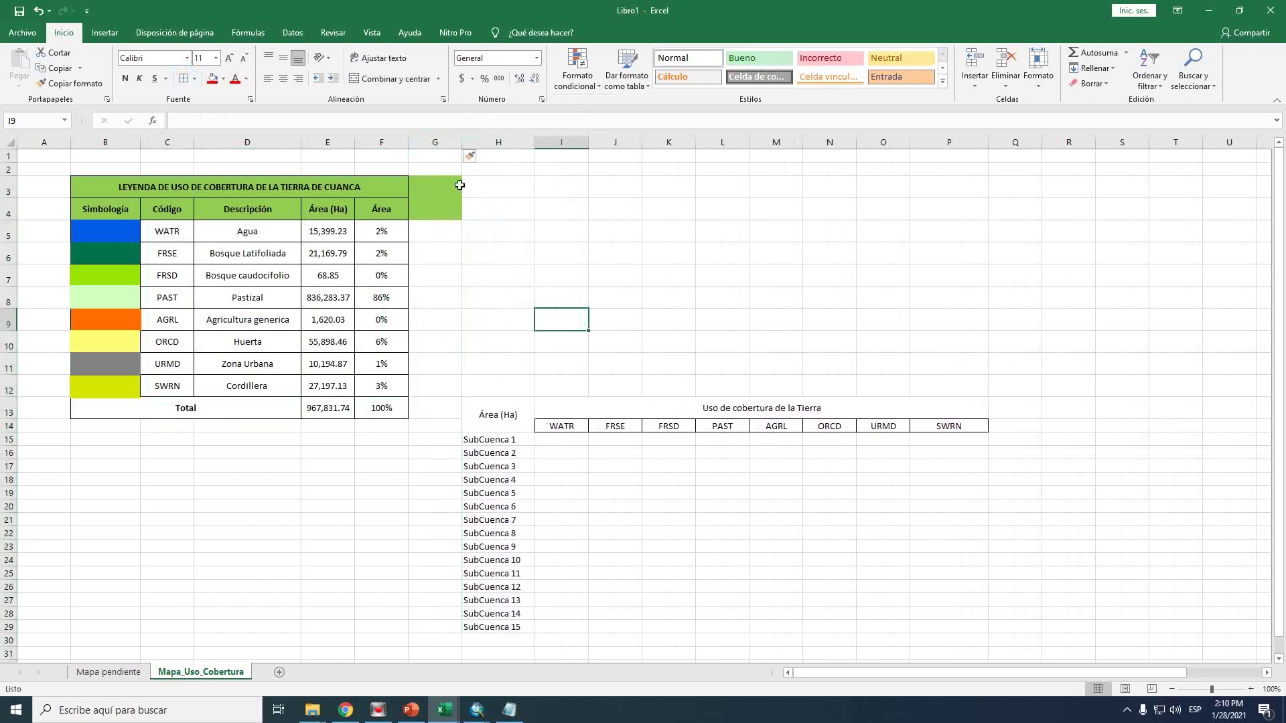
left_click(438, 197)
left_click_drag(441, 190, 439, 211)
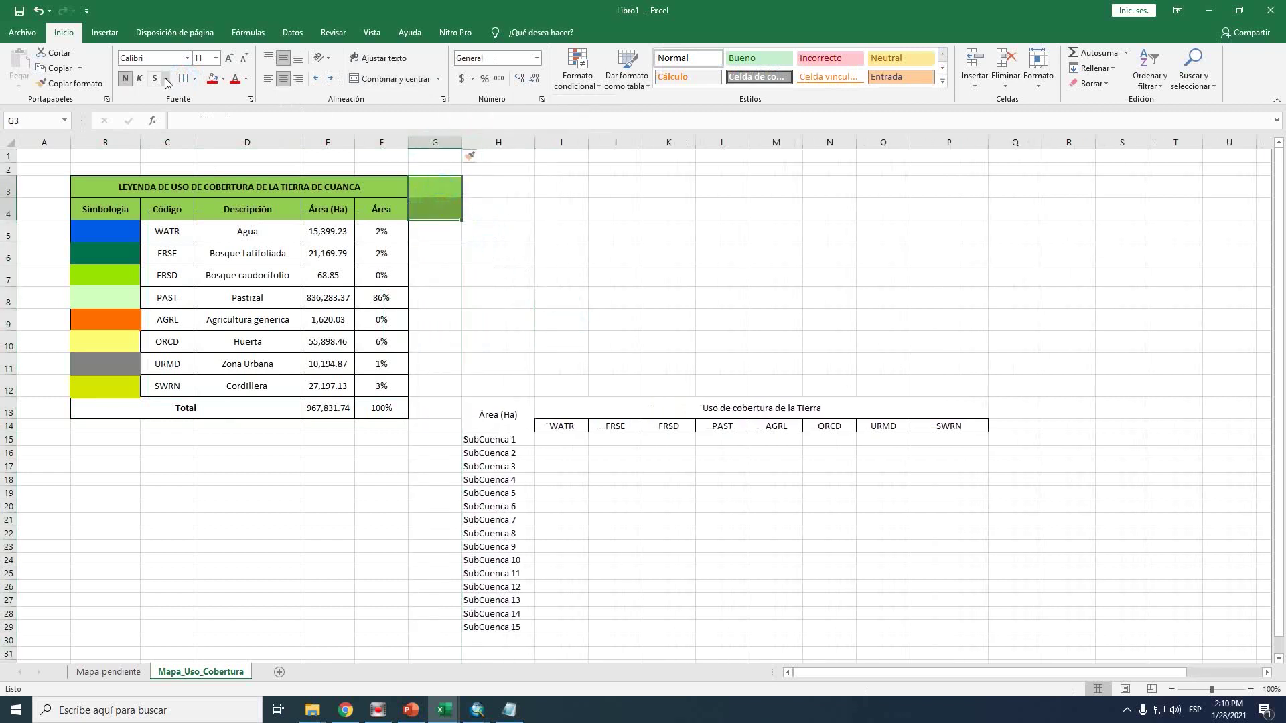
left_click(223, 80)
left_click(243, 220)
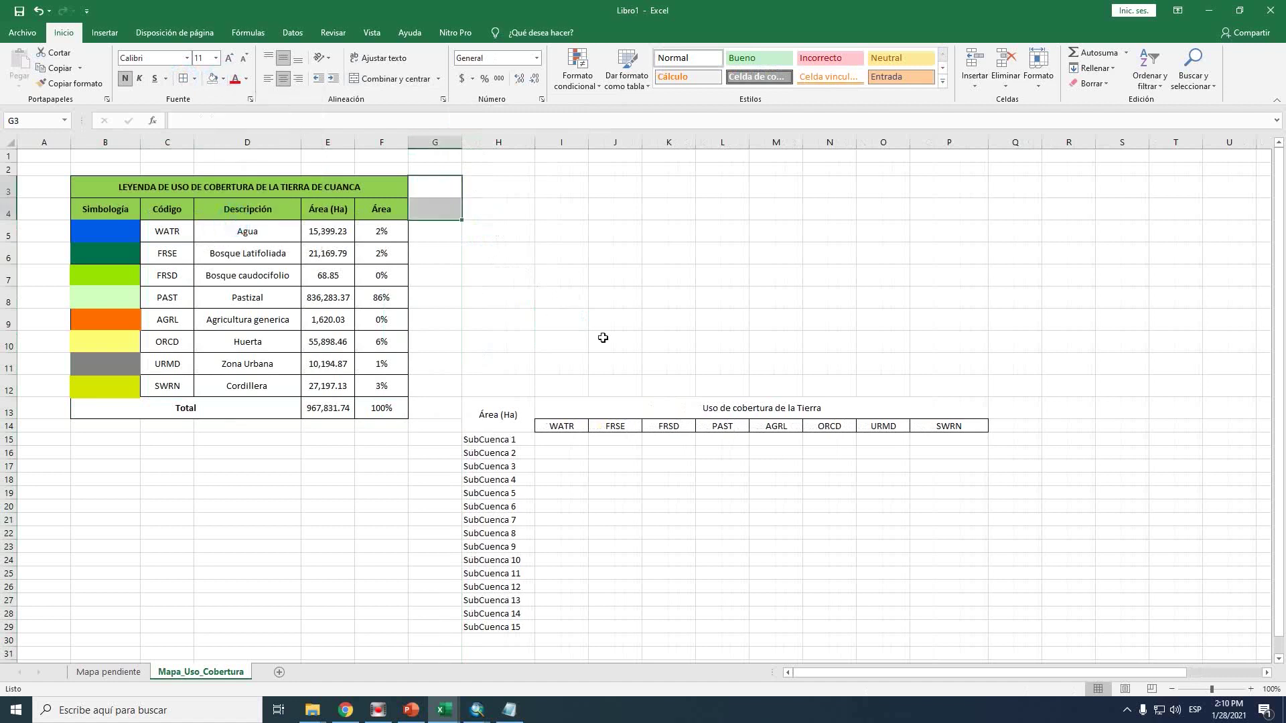
Apply all borders to the subbasin table, from the Área (Ha) header through the SubCuenca 15 row
left_click(603, 340)
left_click_drag(570, 362, 1072, 388)
scroll(804, 376, "down", 2)
left_click_drag(510, 302, 862, 511)
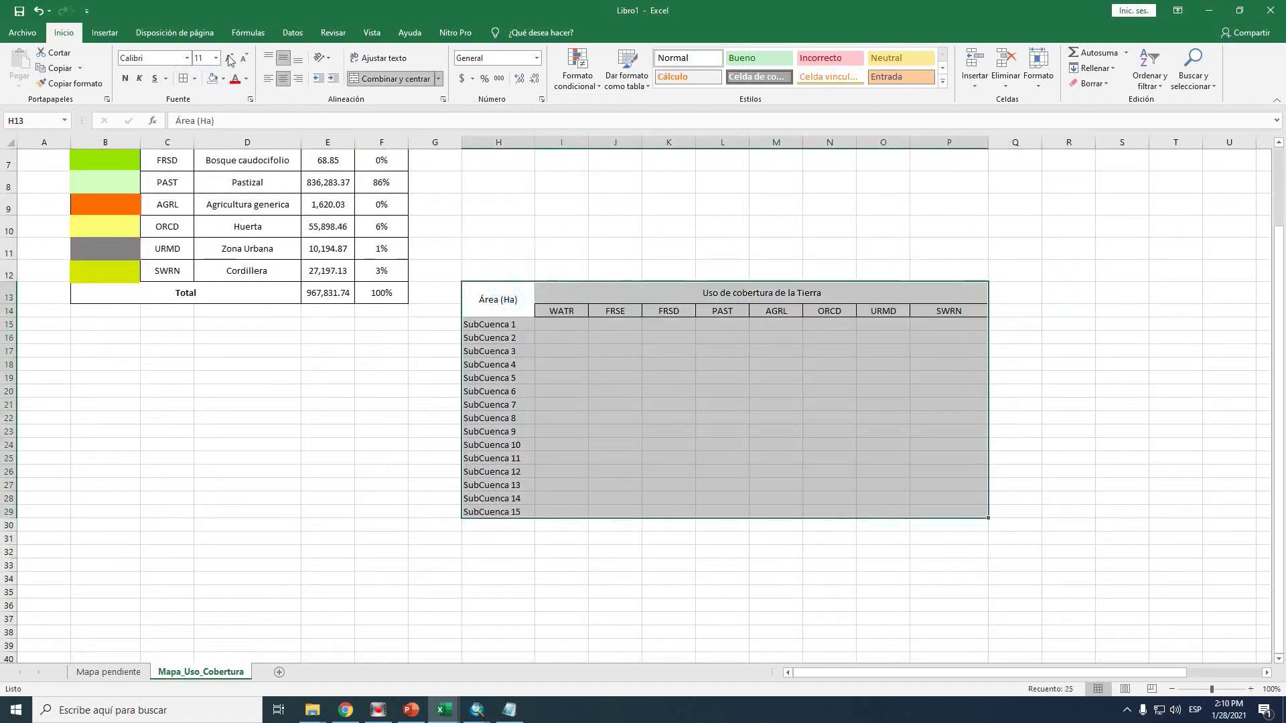
left_click(183, 79)
left_click(600, 231)
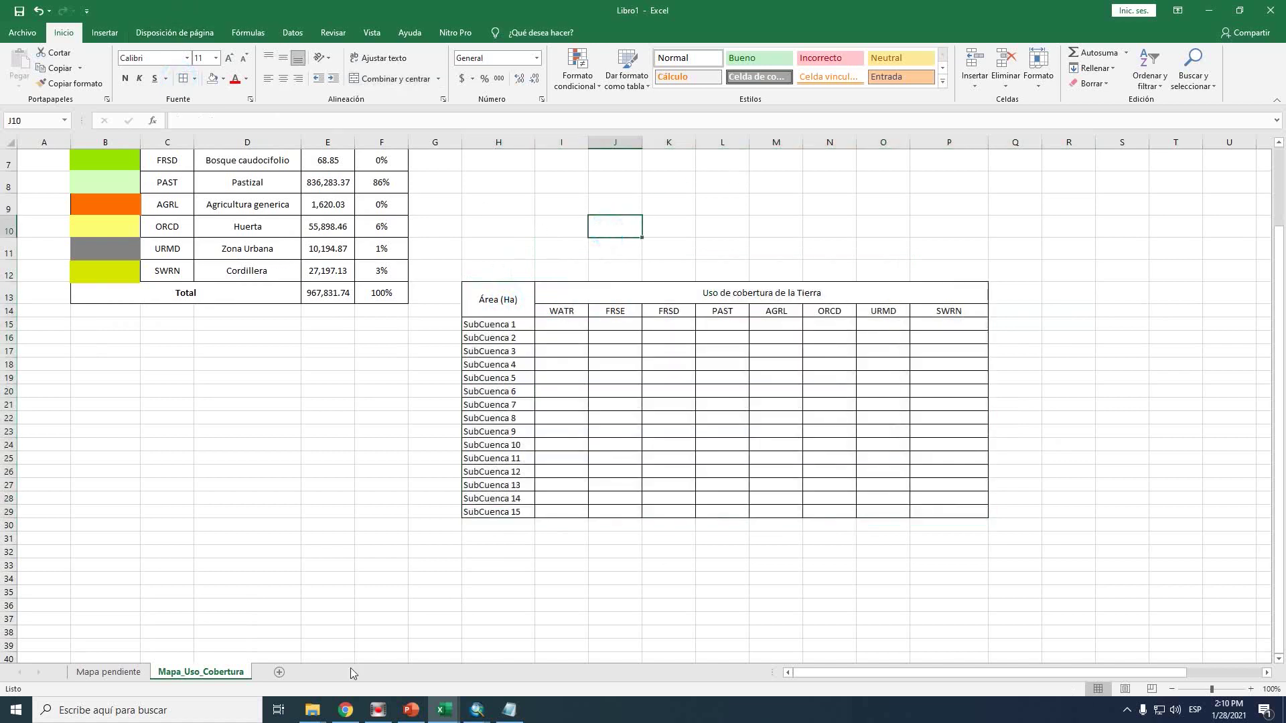
Copy the LANDUSE block of subbasin 1 from LandUseSoilsReport.txt in Notepad and paste it into the Excel sheet at J1
left_click(509, 710)
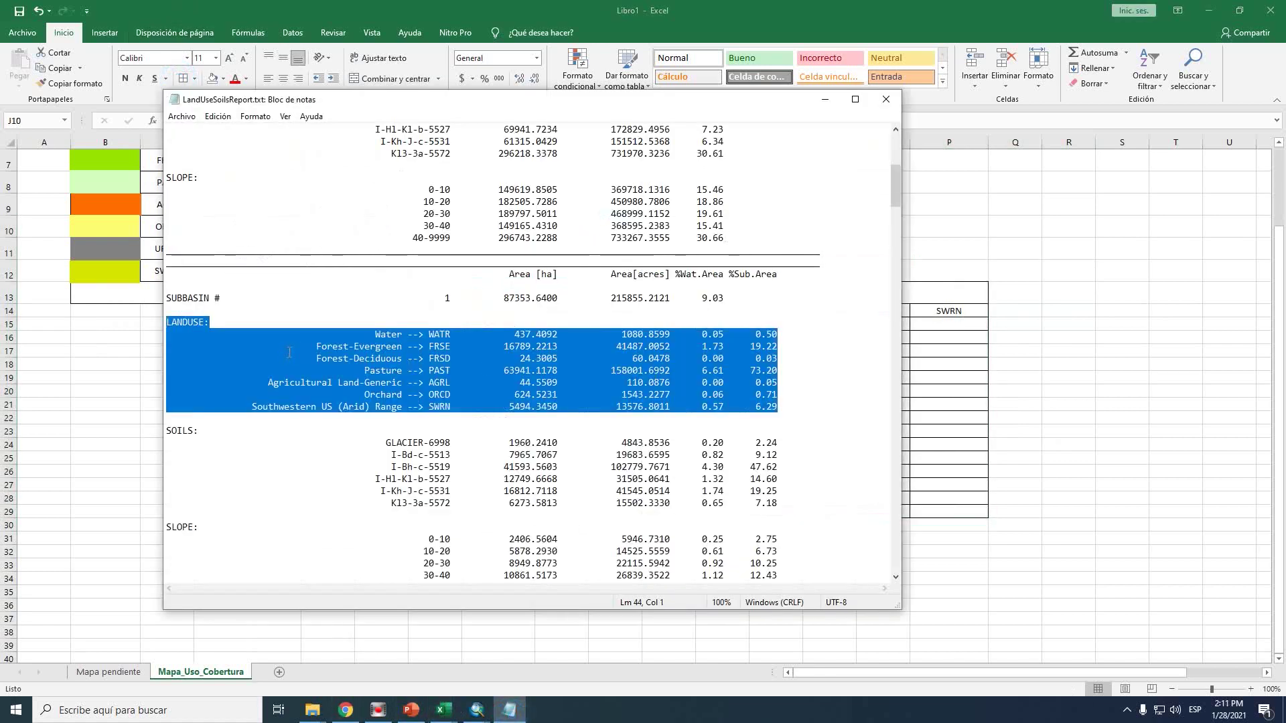
key("alt+Tab")
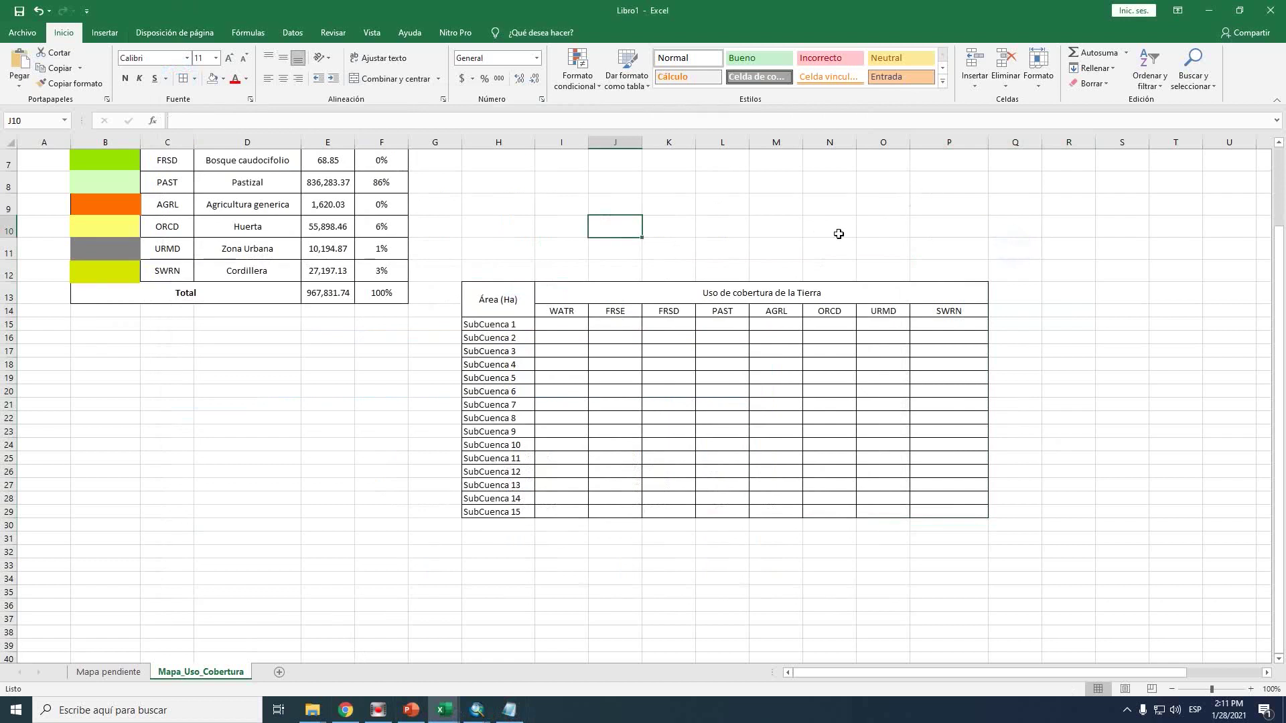
scroll(835, 238, "up", 2)
left_click(599, 158)
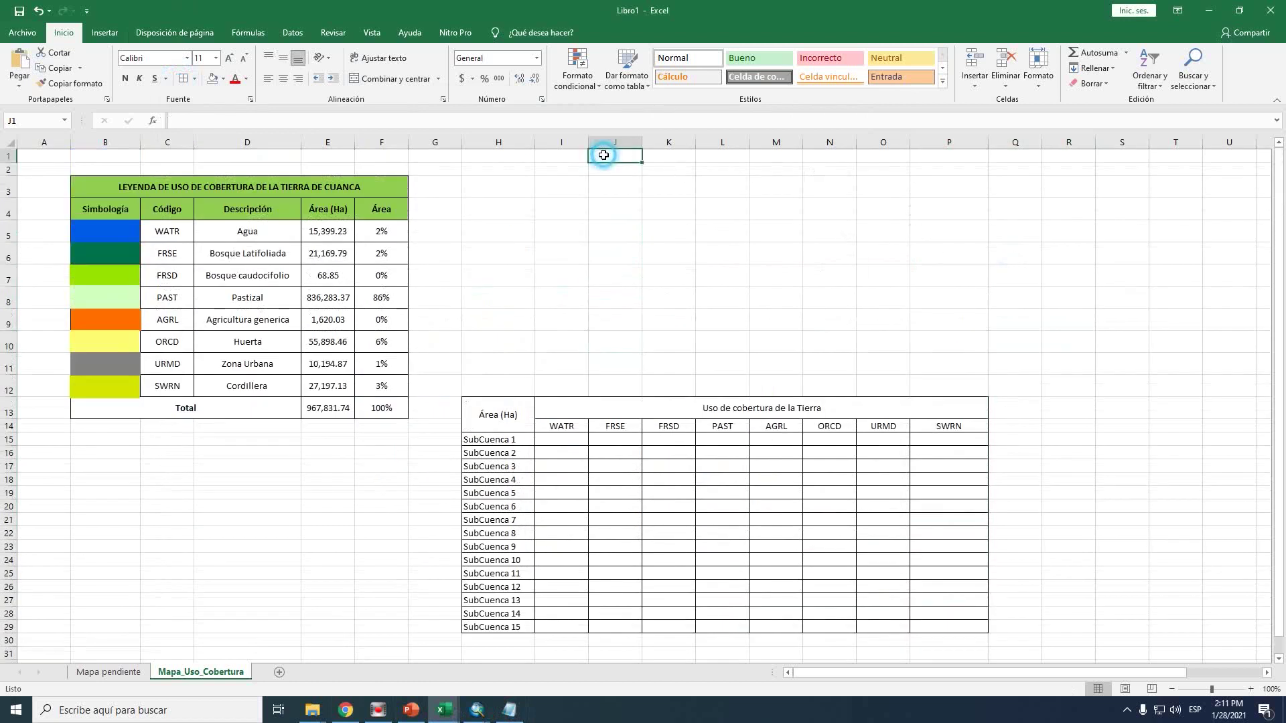
type("LANDUSE: Water --> WATR 437.4092 1080.8599 0.05 0.50 Forest-Evergreen --> FRSE 16789.2213 41487.0052 1.73 19.22 Forest-Deciduous --> FRSD 24.3005 60.0478 0.00 0.03 Pasture --> PAST 63941.1178 158001.6992 6.61 73.20 Agricultural Land-Generic --> AGRL 44.5509 110.0876 0.00 0.05 Orchard --> ORCD 624.5231 1543.2277 0.06 0.71 Southwestern US (Arid) Range --> SWRN 5494.3450 13576.8011 0.57 6.29")
left_click(734, 299)
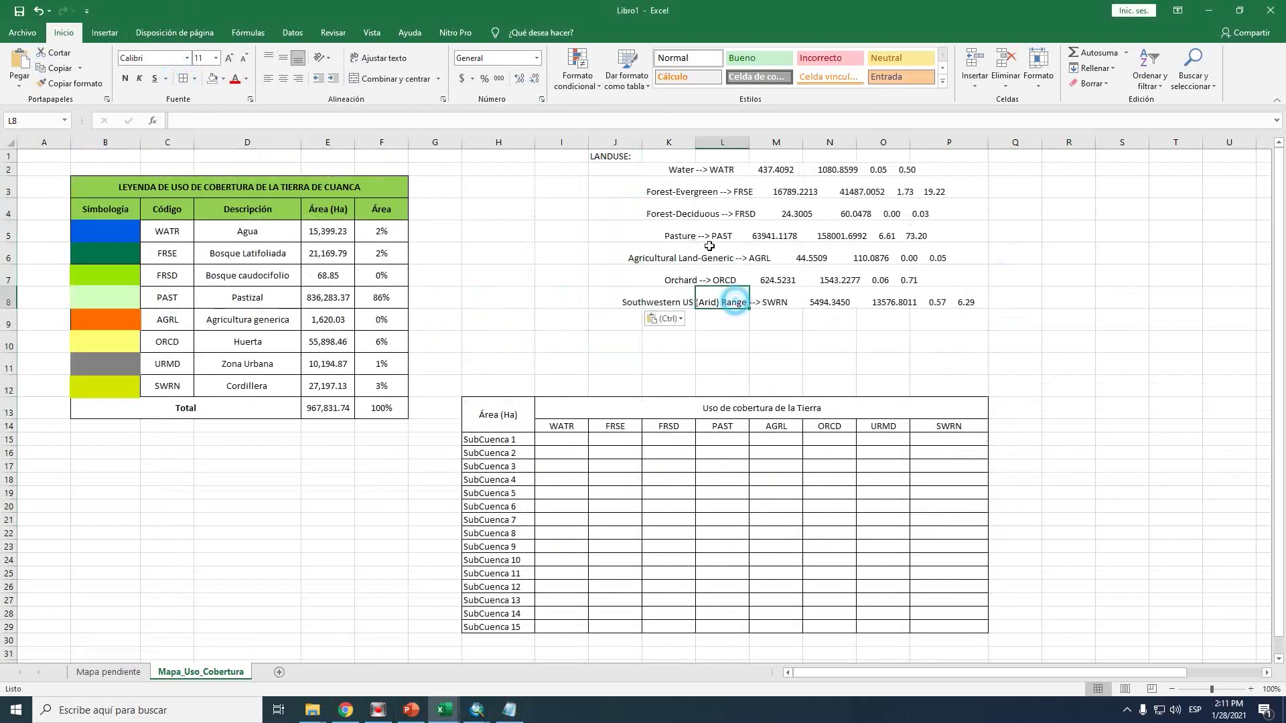
Split the pasted land-use lines in J2:J8 into columns with Text to Columns, using ">" as the delimiter
left_click_drag(614, 171, 623, 303)
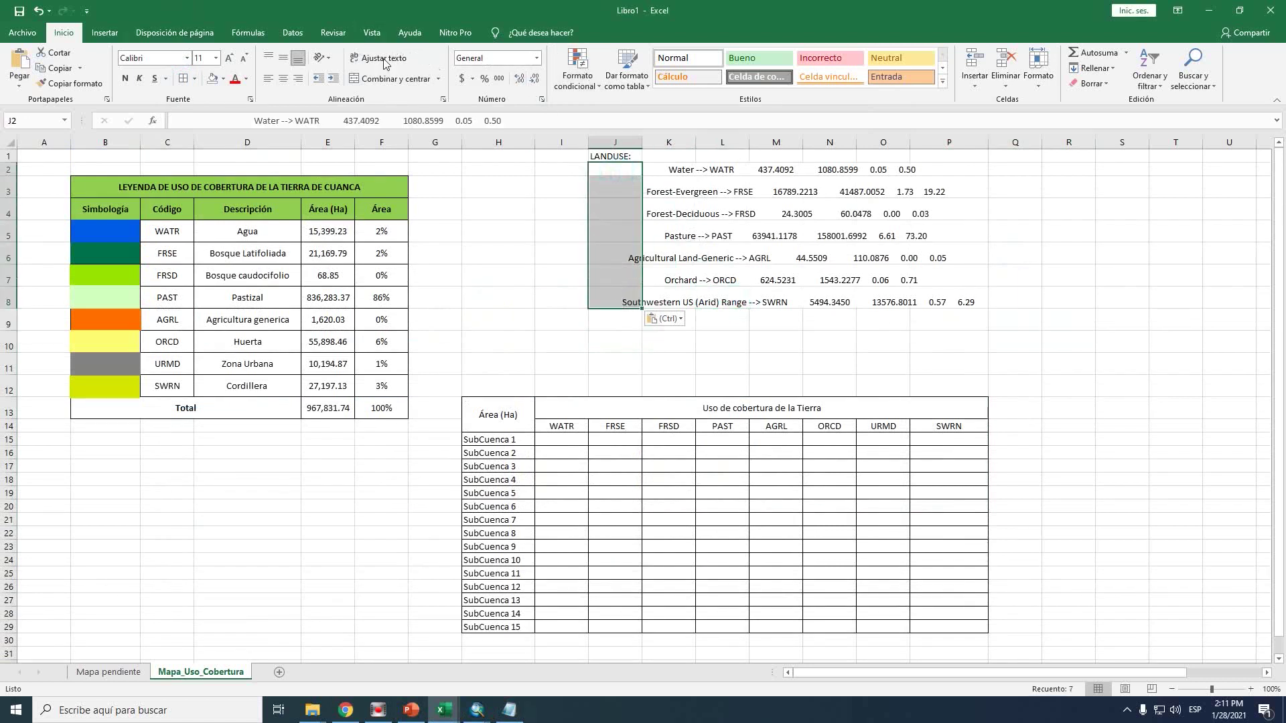
left_click(292, 32)
left_click(659, 78)
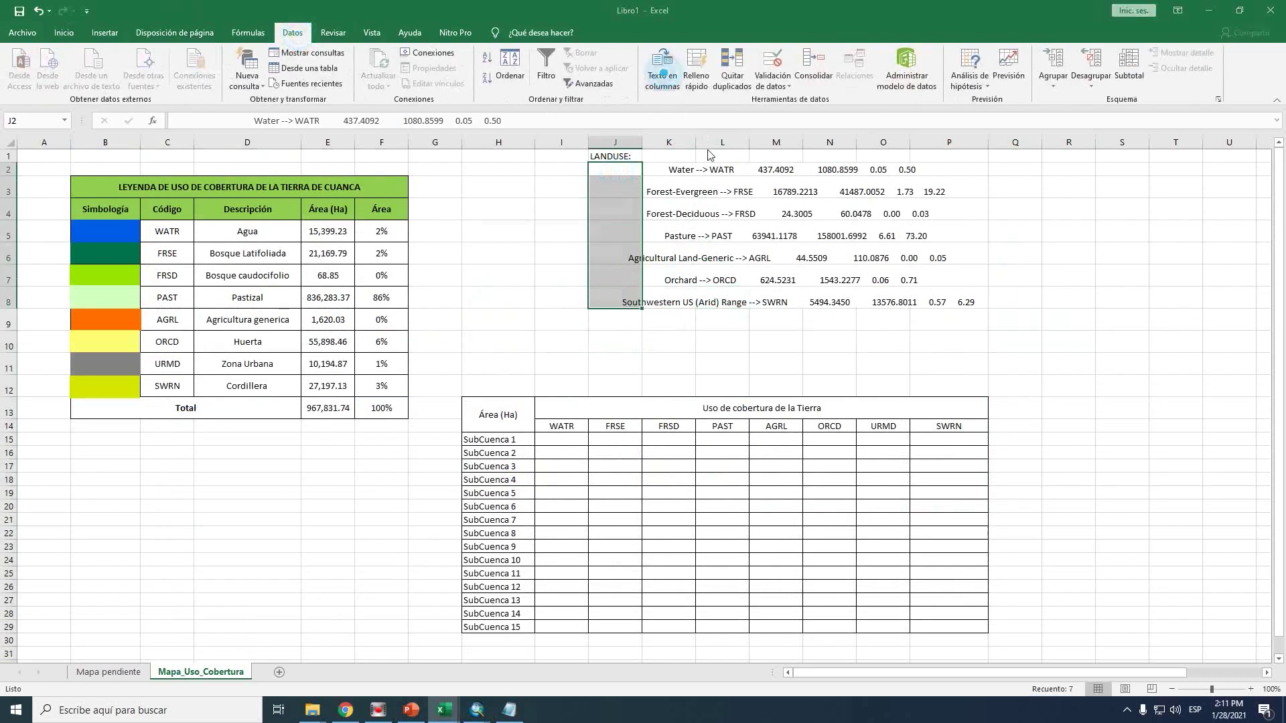
left_click(720, 458)
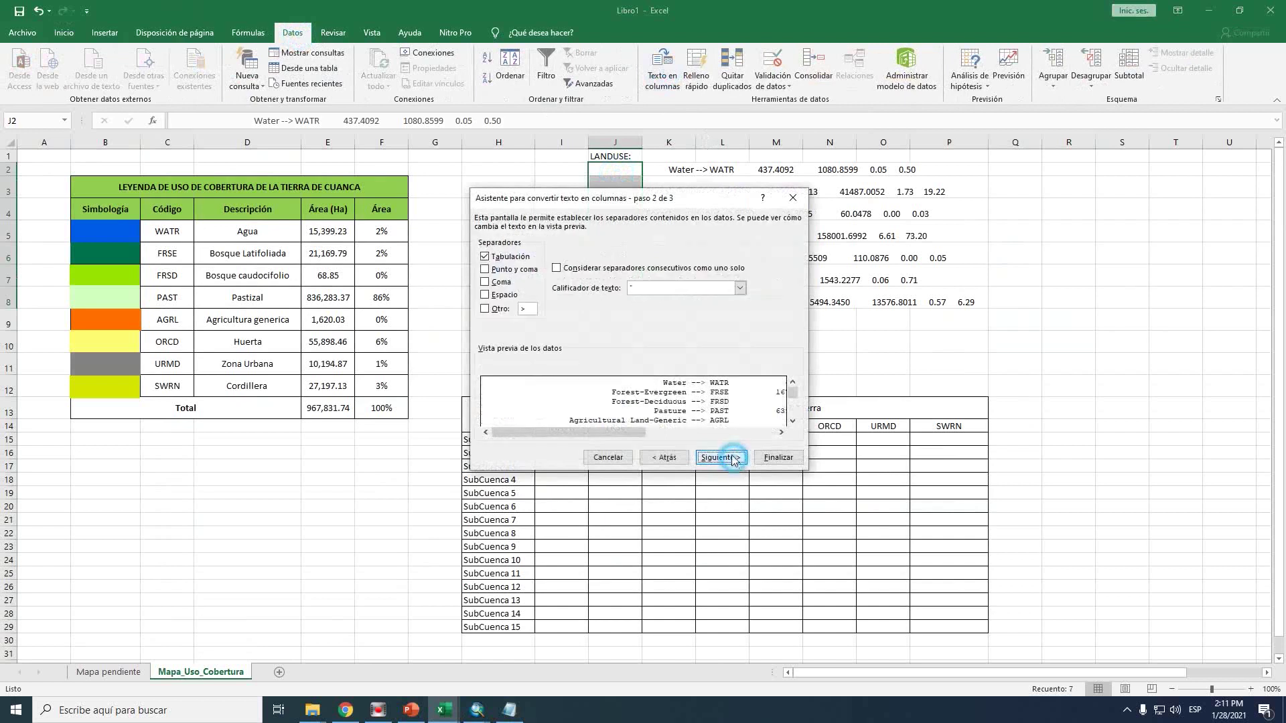
left_click(527, 311)
left_click(497, 312)
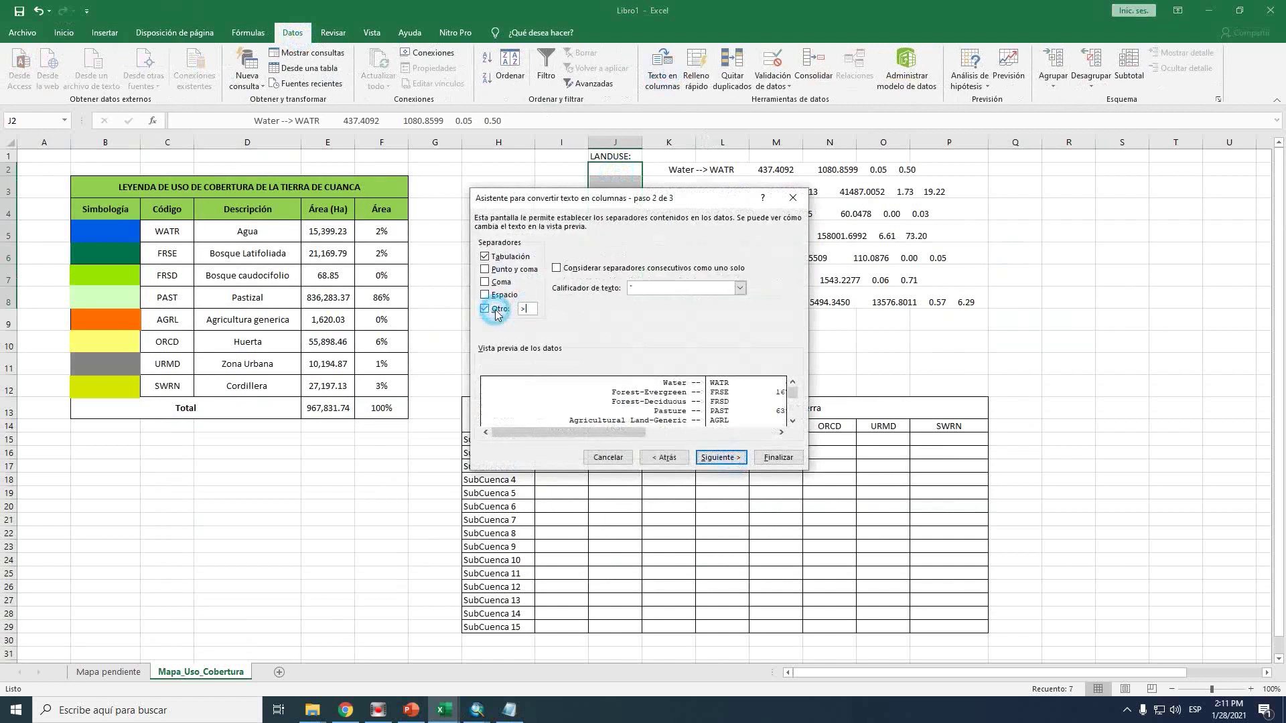
left_click_drag(525, 310, 510, 311)
left_click(720, 458)
left_click(778, 458)
left_click(719, 339)
Split the codes and figures in K2:K8 into separate columns with Text to Columns, delimited by comma and space
left_click(669, 171)
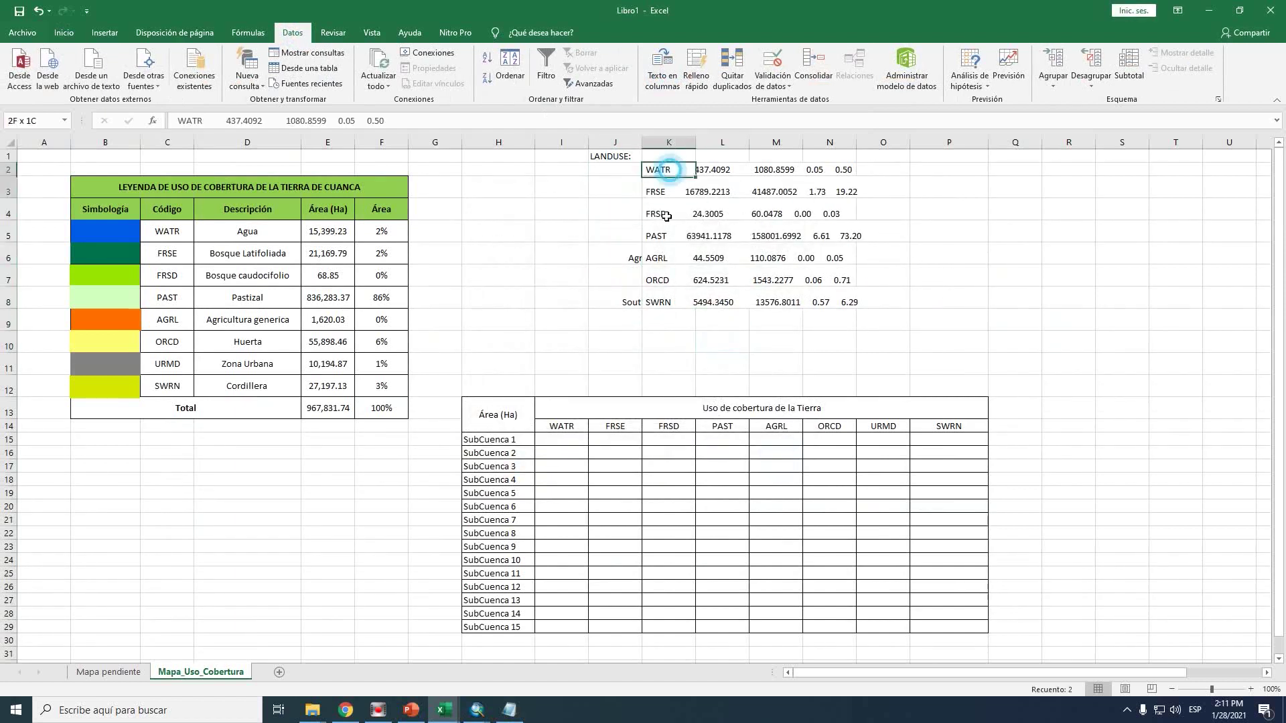
left_click_drag(670, 178, 666, 291)
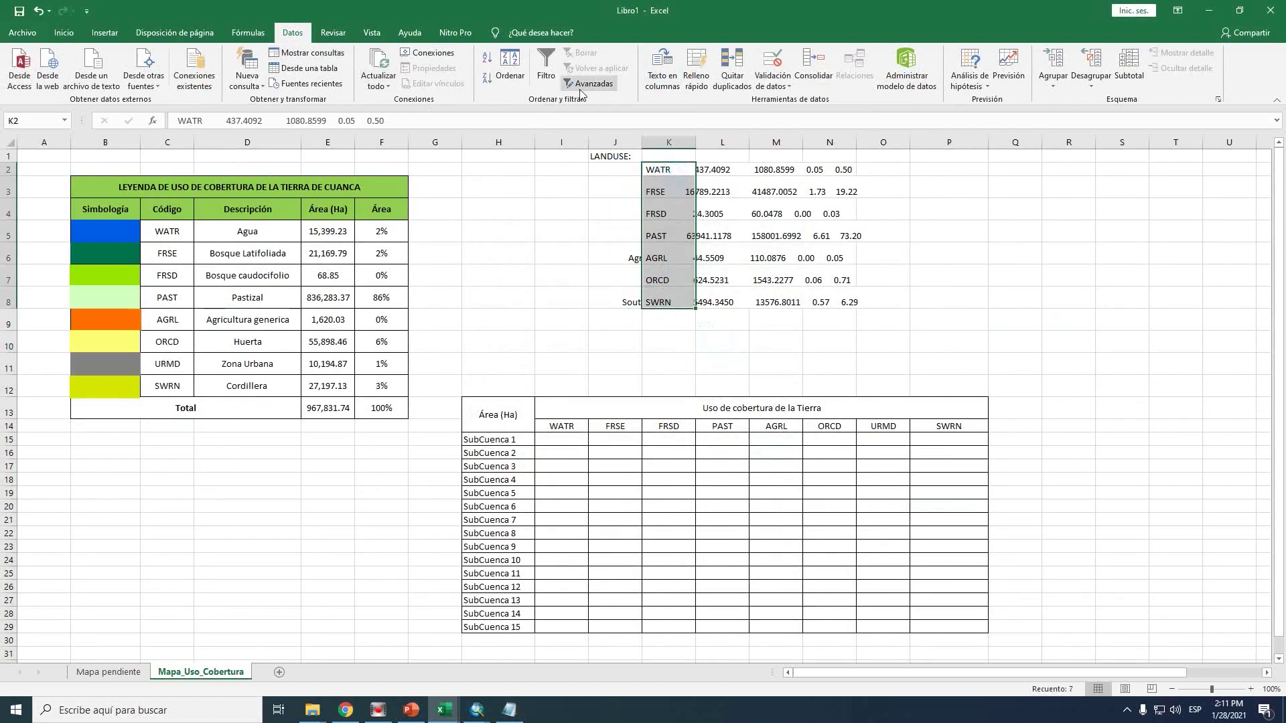
left_click(663, 70)
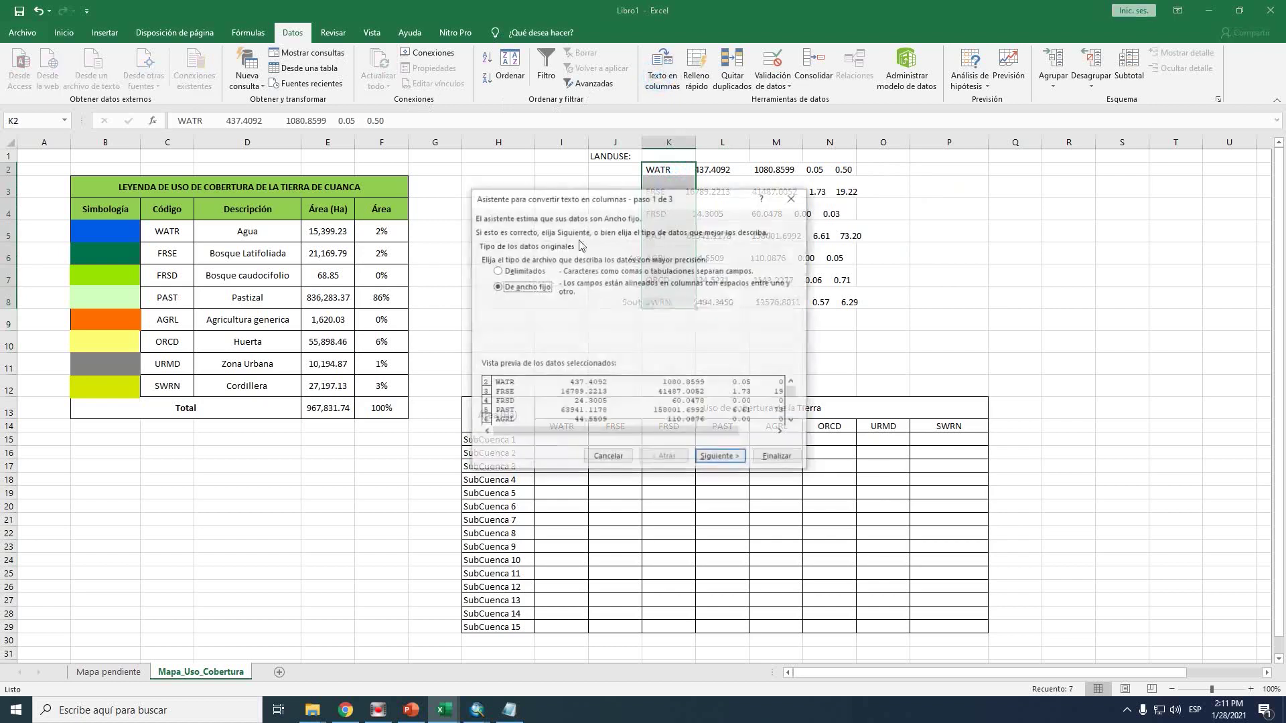
left_click(525, 270)
left_click(720, 457)
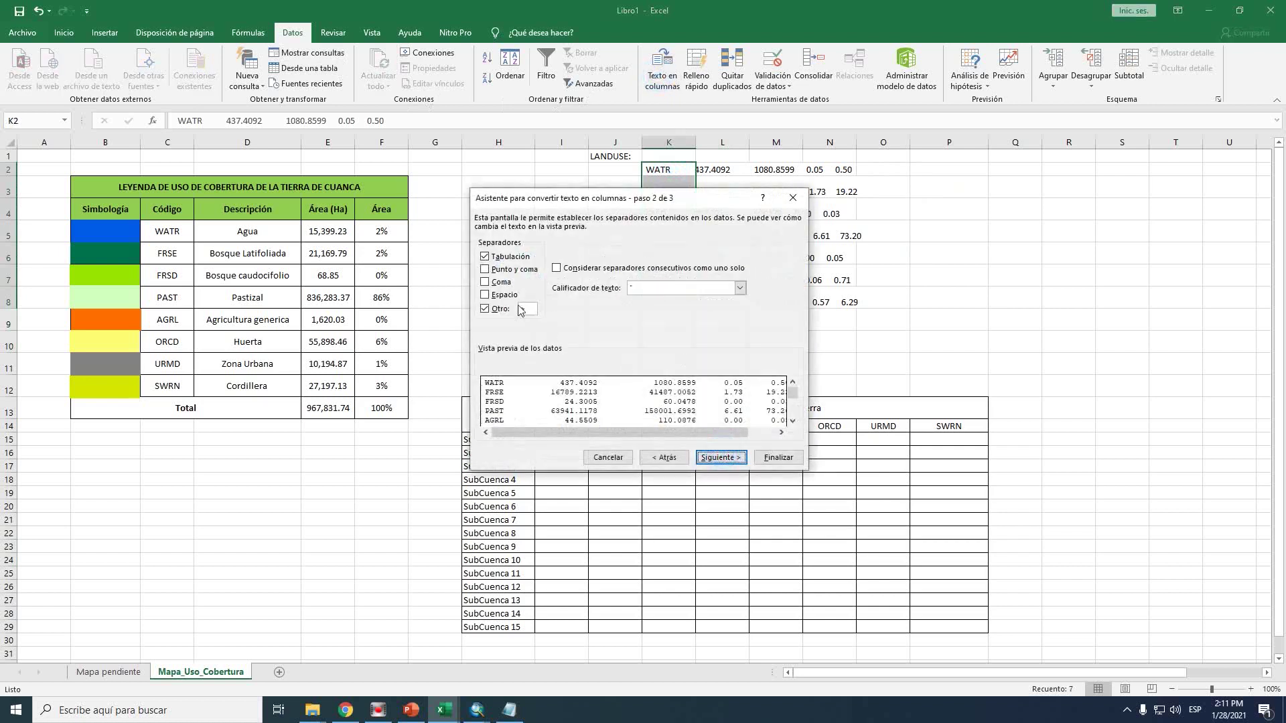
left_click(499, 283)
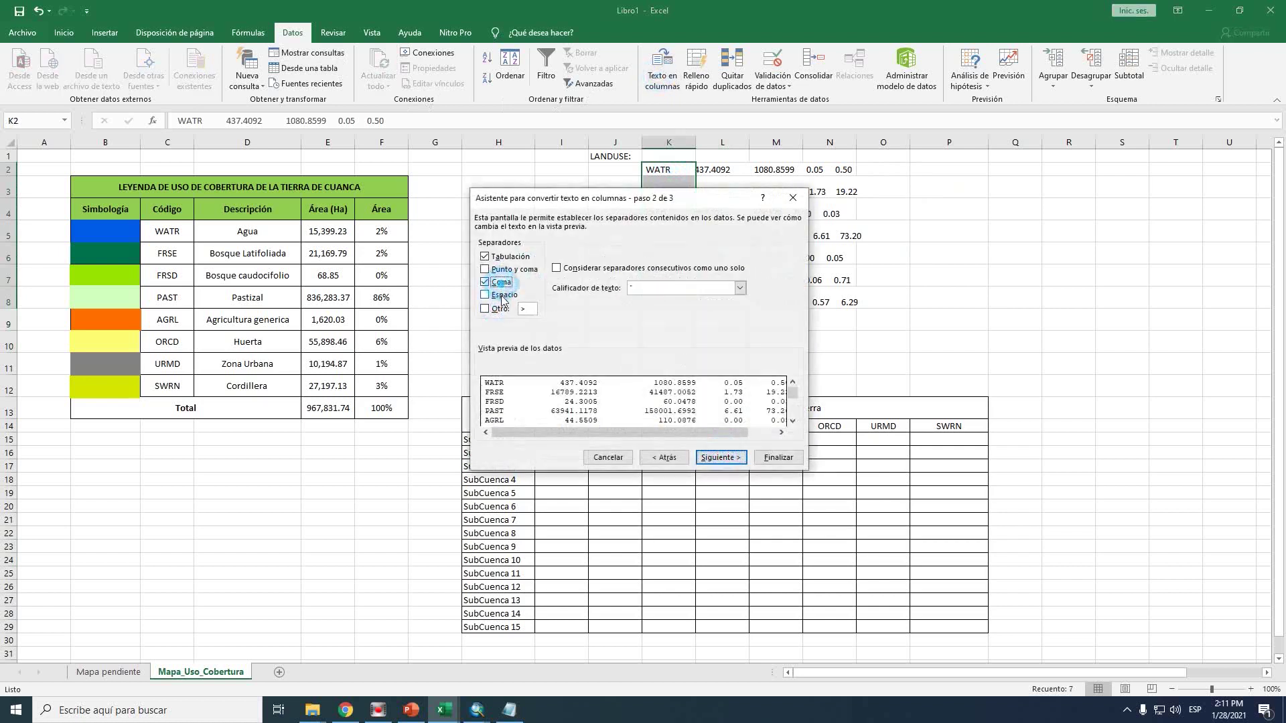
left_click(504, 297)
left_click(721, 458)
left_click(778, 457)
left_click(791, 319)
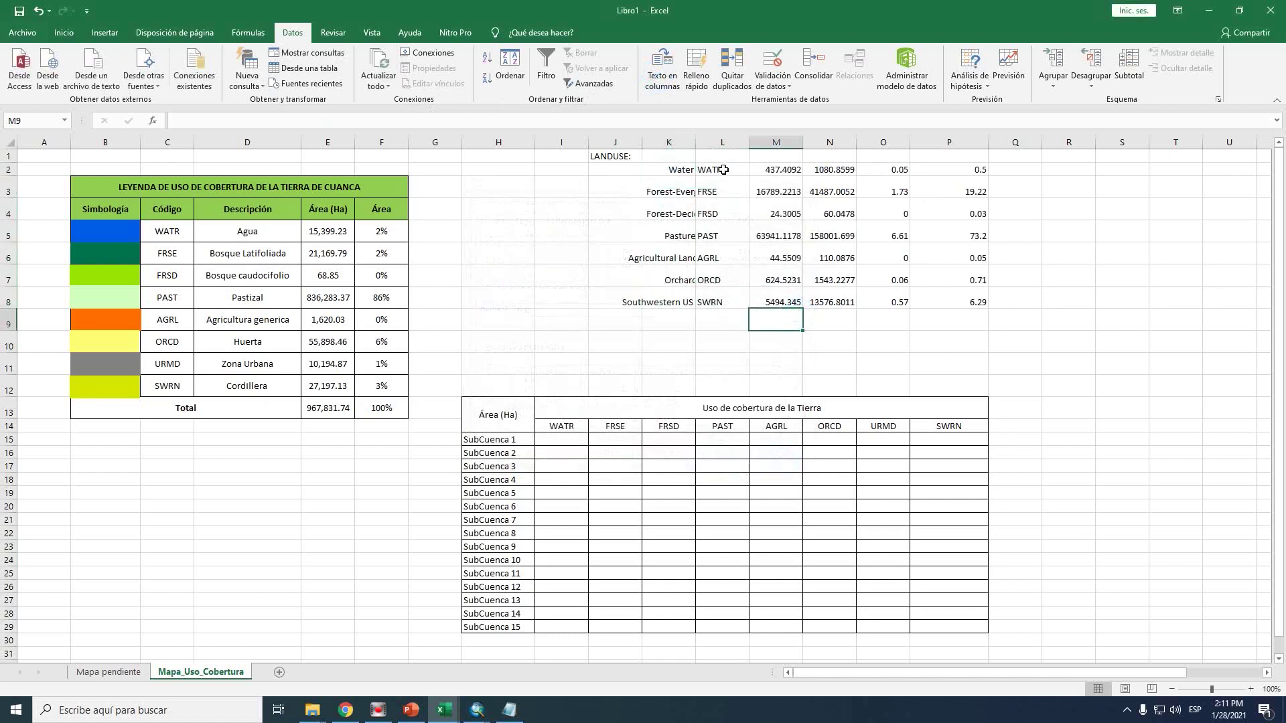
Compare the pasted land-use codes and their hectare values with the code headers of the subbasin table
left_click_drag(723, 170, 719, 292)
left_click_drag(793, 172, 780, 299)
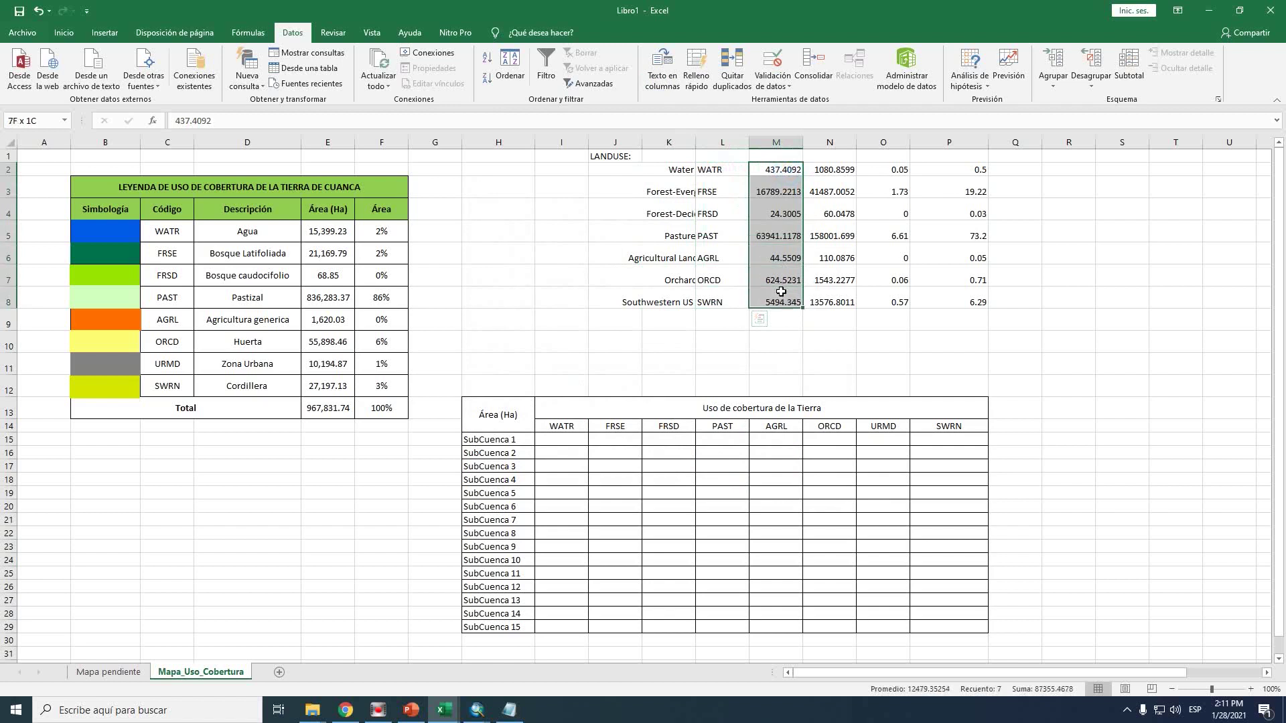
left_click(725, 172)
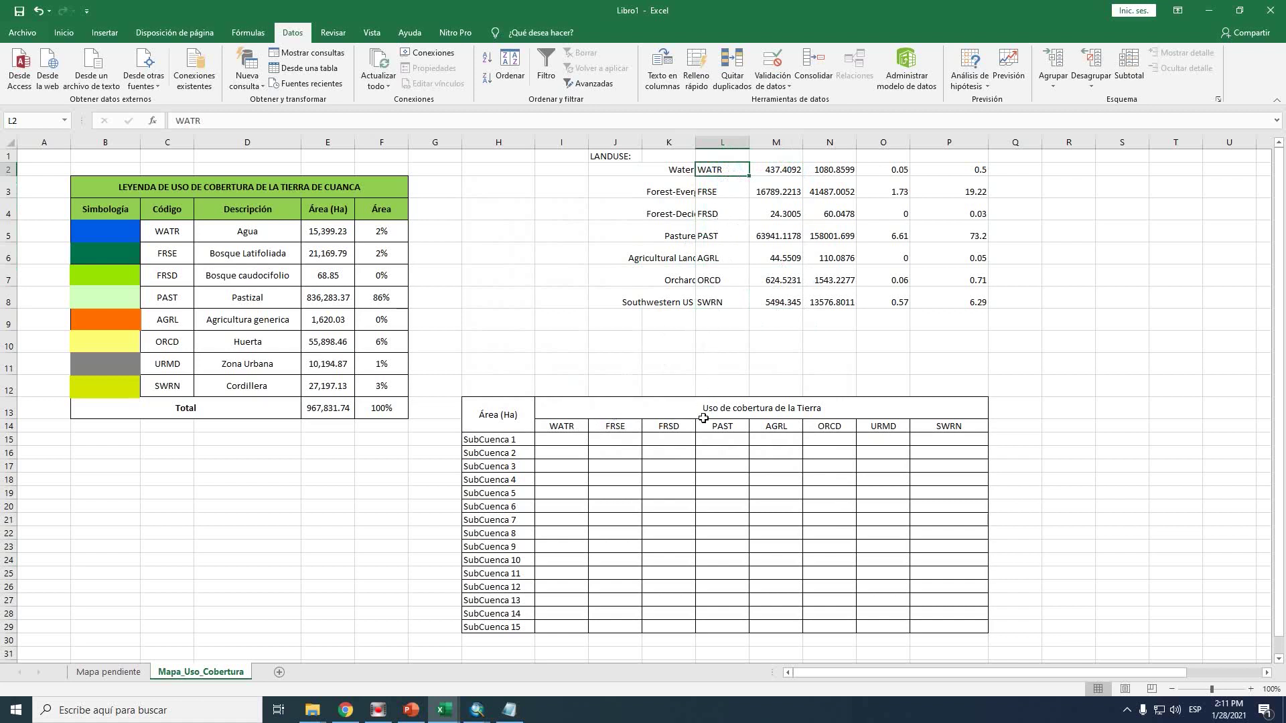
left_click(780, 170)
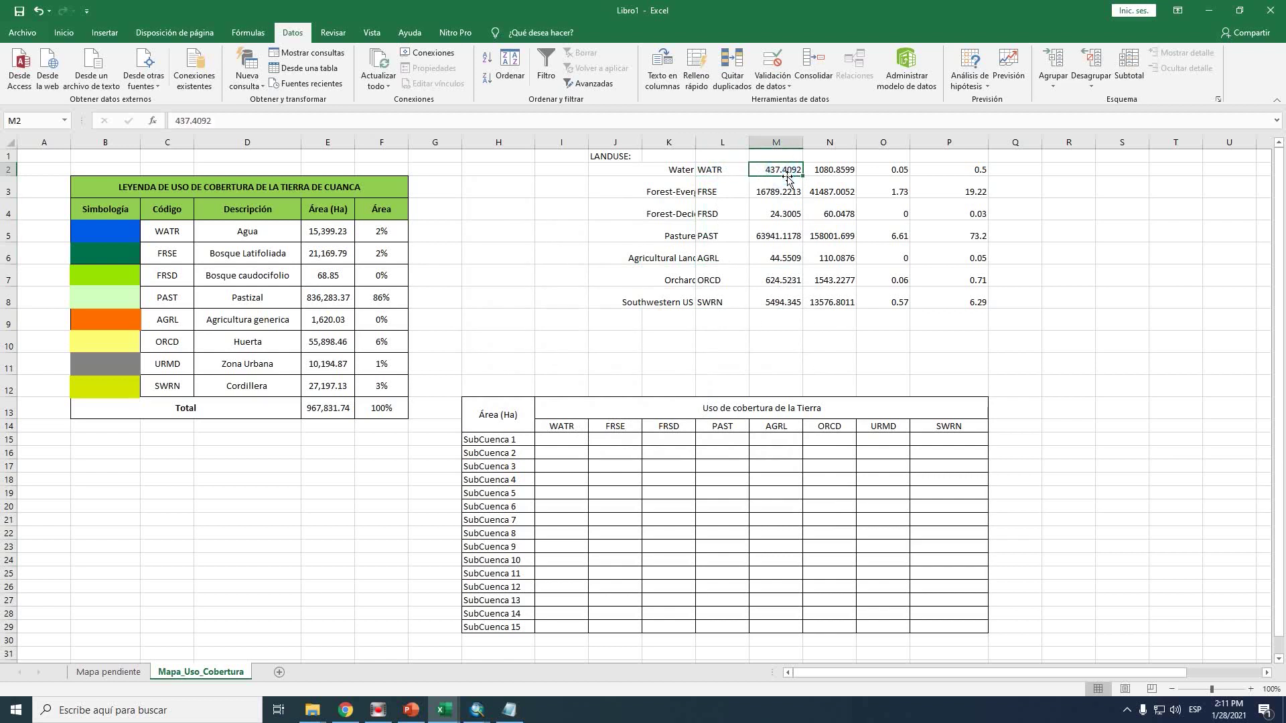
left_click(733, 215)
left_click(723, 280)
left_click(730, 302)
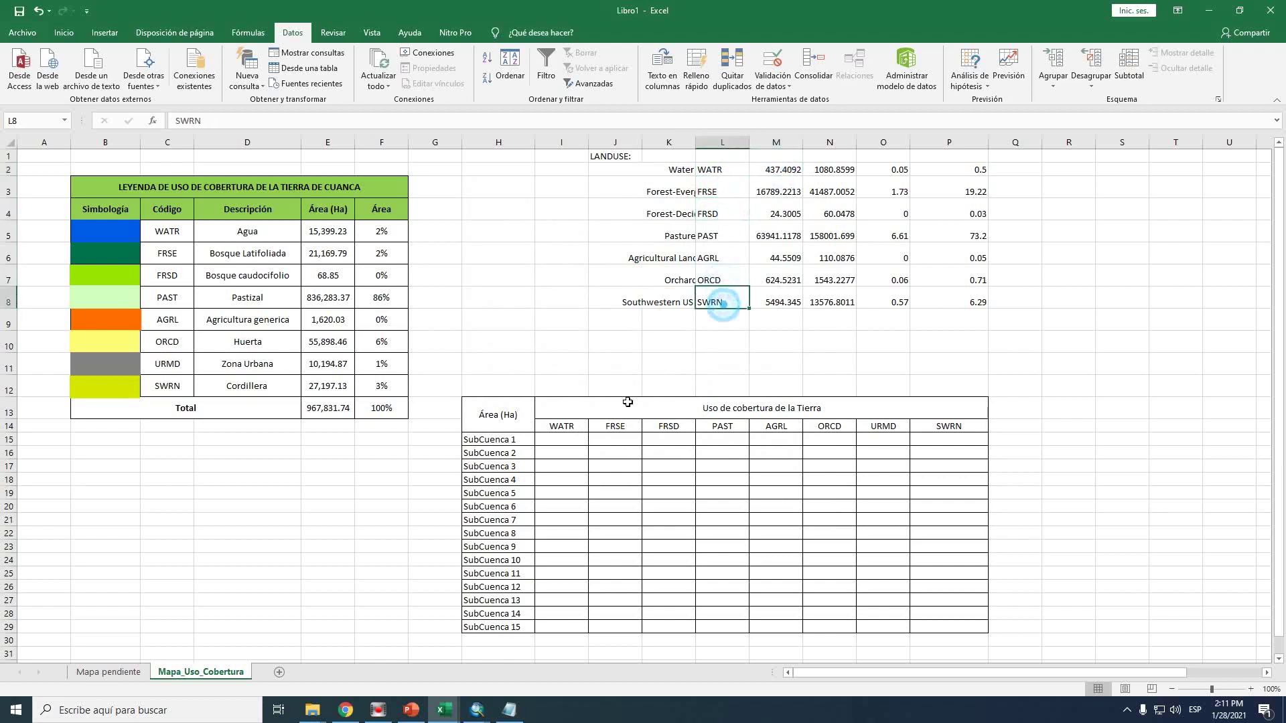
left_click_drag(583, 430, 945, 428)
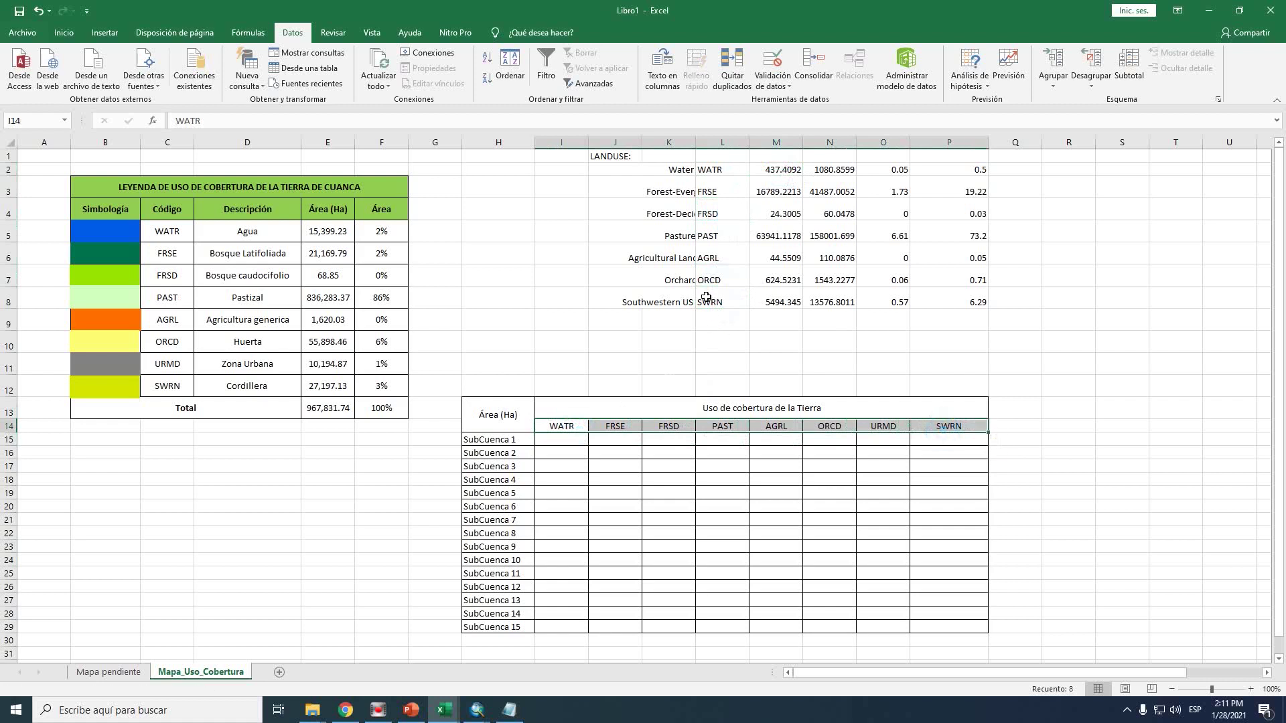
Move the hectare values of WATR, FRSE, FRSD and PAST from column M into their SubCuenca 1 cells, I15:L15
left_click(780, 180)
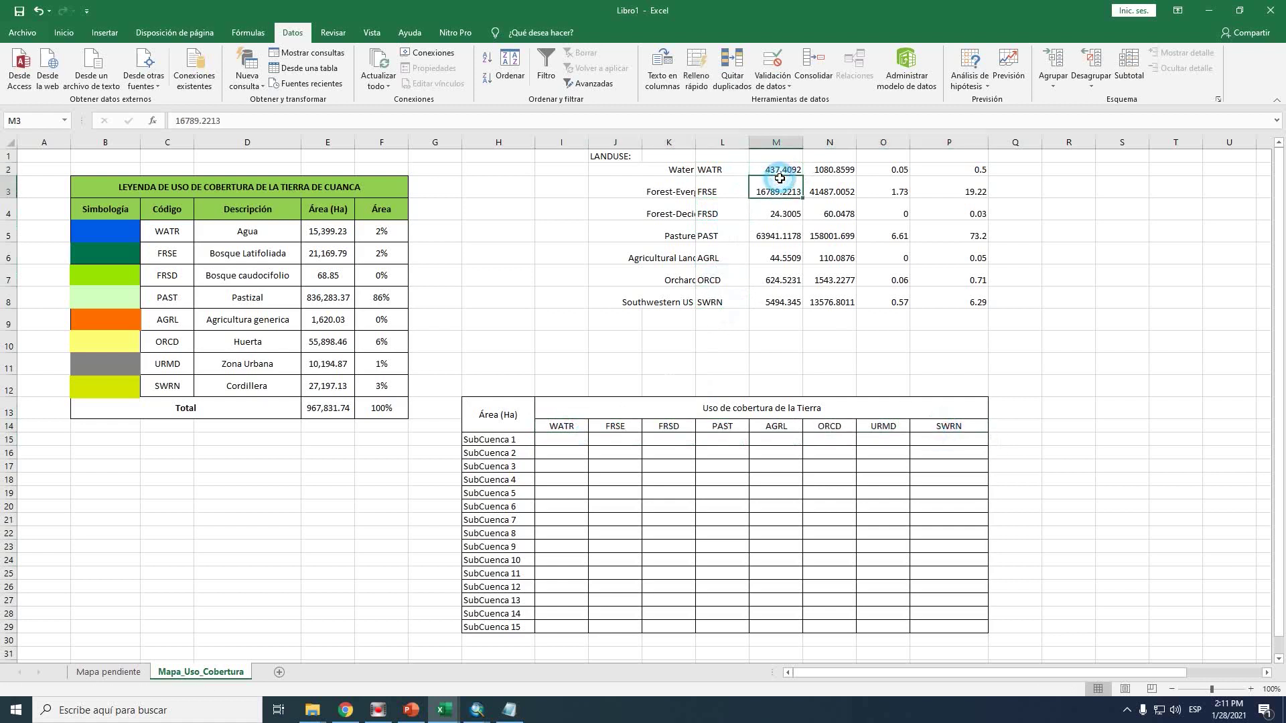
left_click(781, 171)
left_click_drag(782, 175, 633, 435)
left_click(780, 213)
left_click_drag(786, 220, 670, 440)
left_click(772, 240)
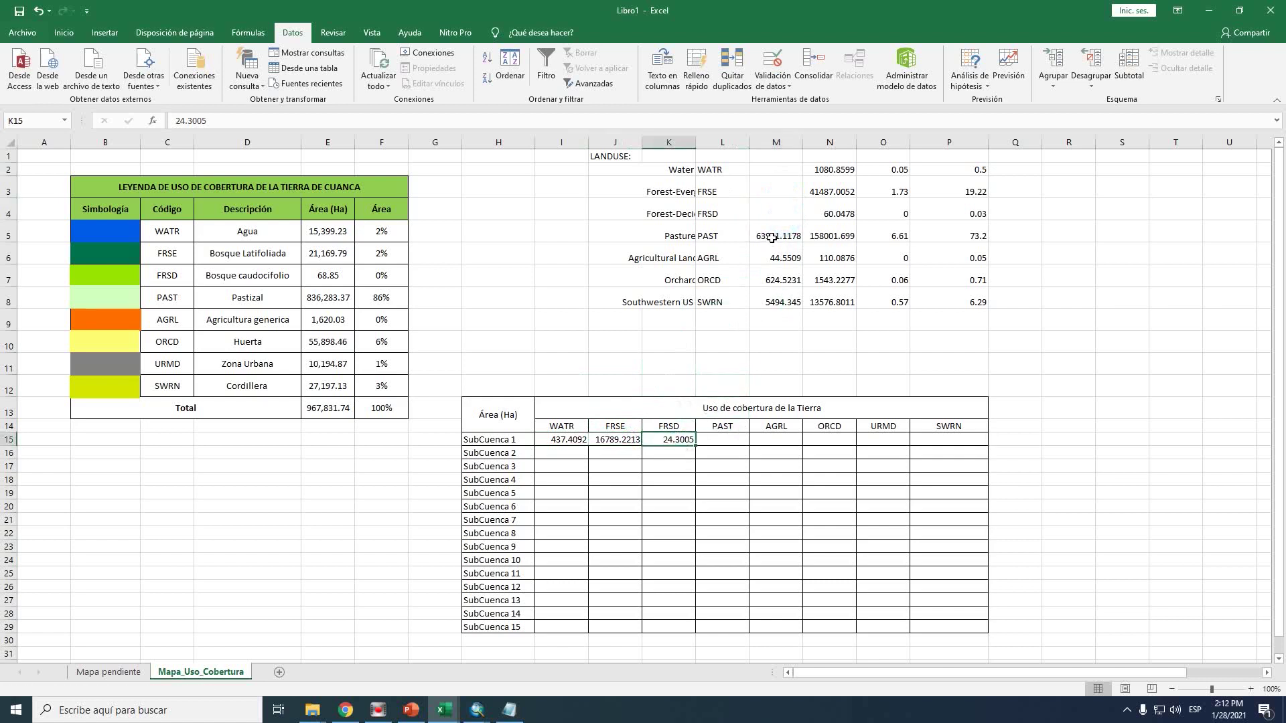
left_click_drag(773, 245, 720, 442)
Move the AGRL, ORCD and SWRN hectare values into their SubCuenca 1 cells, leaving URMD empty
left_click(774, 261)
left_click_drag(774, 261, 776, 441)
left_click(788, 284)
left_click_drag(789, 289, 833, 440)
left_click(779, 299)
left_click_drag(781, 308, 949, 440)
left_click(885, 439)
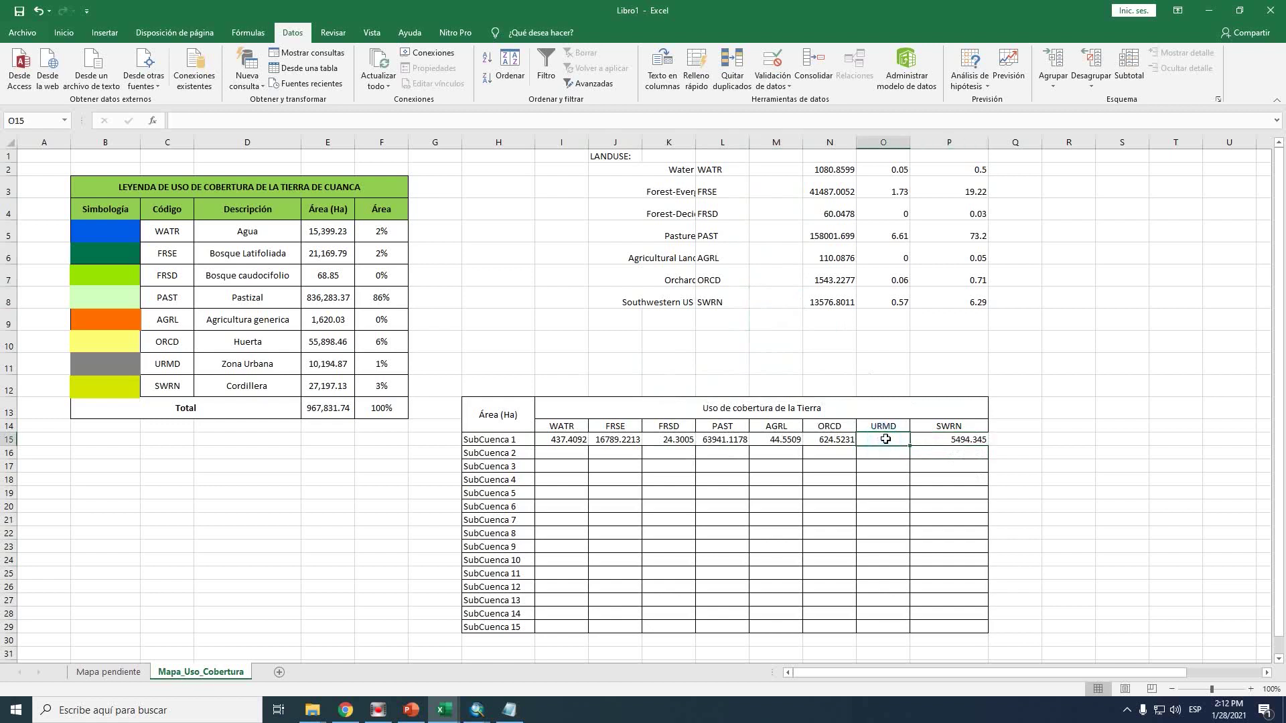
Clear the leftover pasted subbasin 1 data from J1:R9 above the table
left_click_drag(617, 320, 1056, 110)
key("Delete")
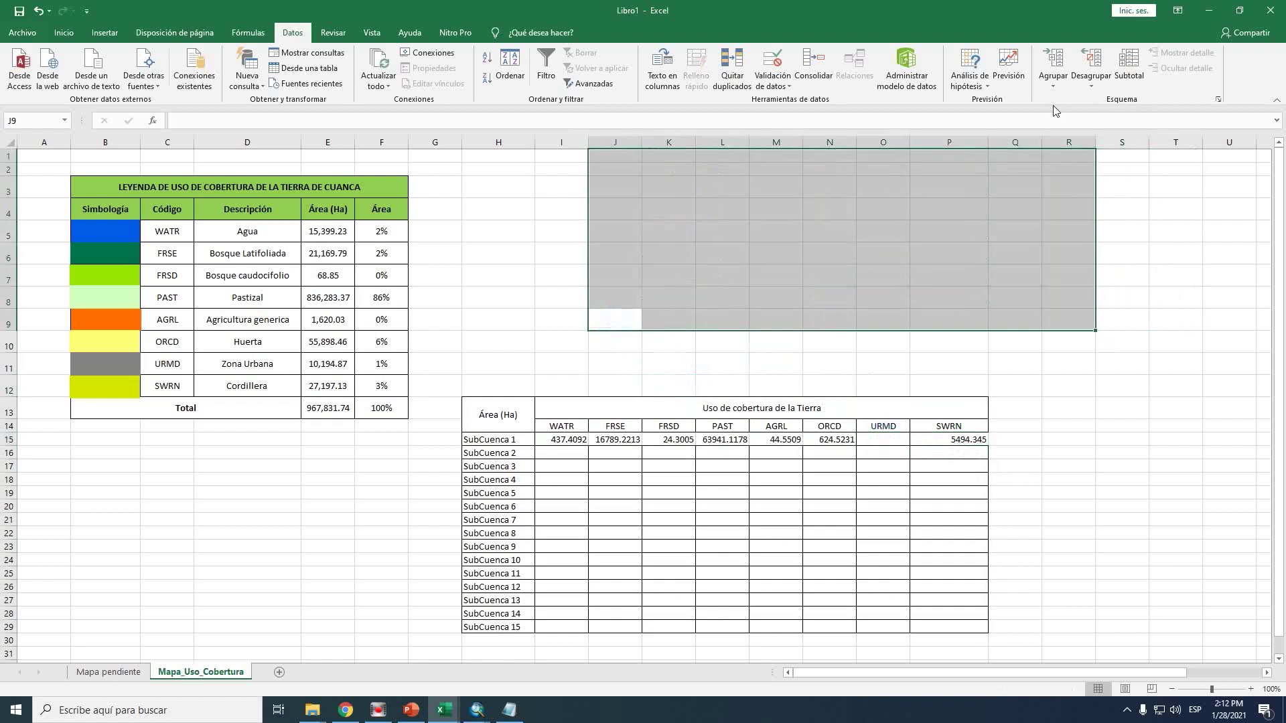
left_click(983, 186)
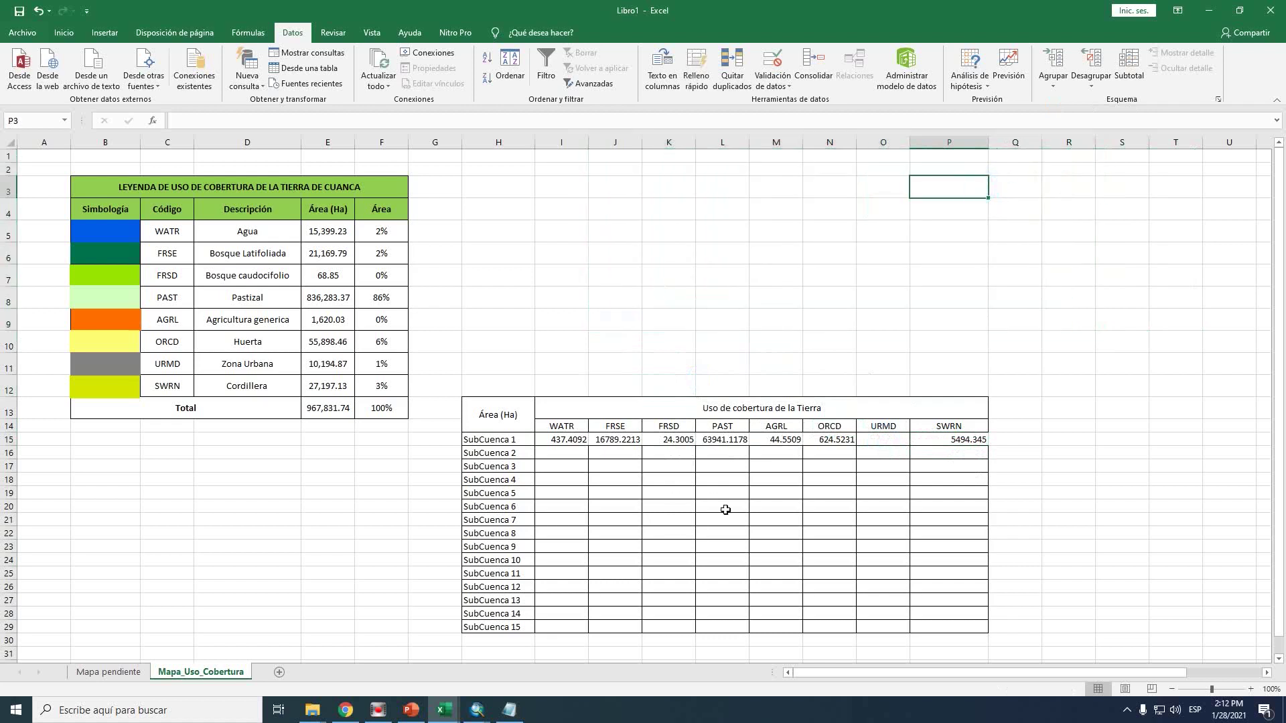
left_click(771, 414)
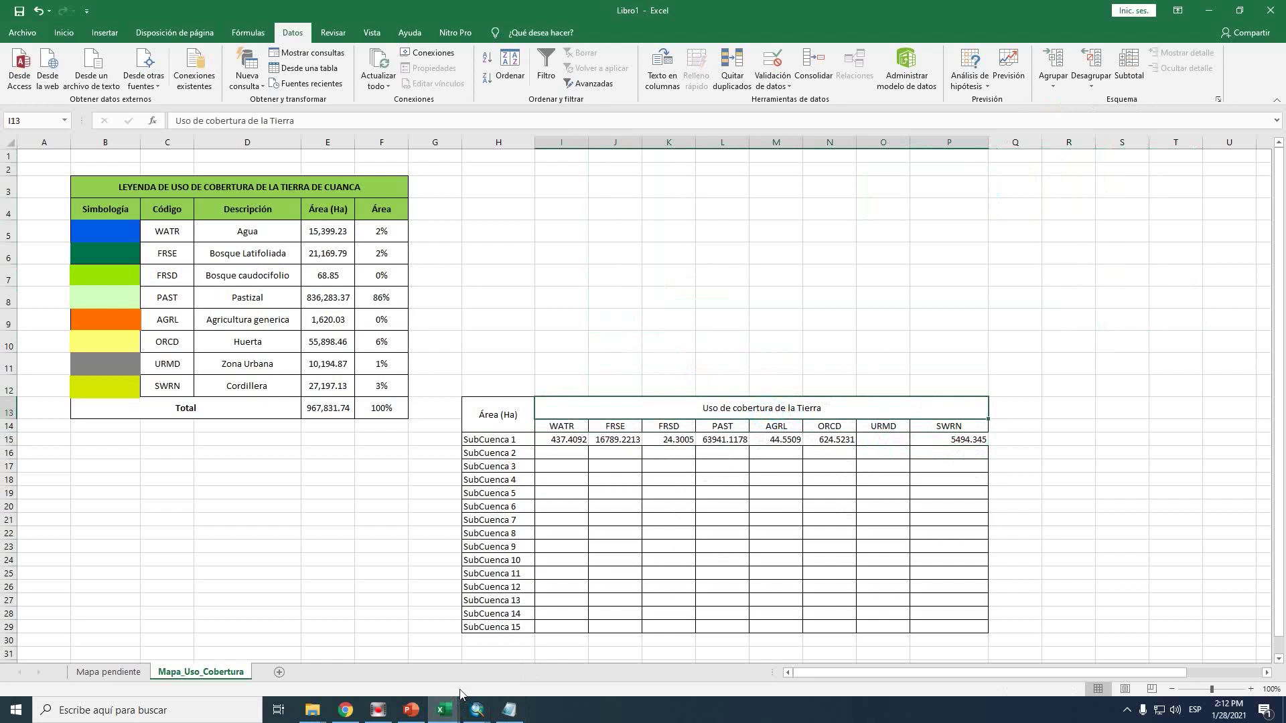
Copy the LANDUSE block of subbasin 2 from LandUseSoilsReport.txt in Notepad and paste it into the Excel sheet at I2
left_click(510, 711)
scroll(494, 413, "down", 3)
scroll(494, 412, "down", 9)
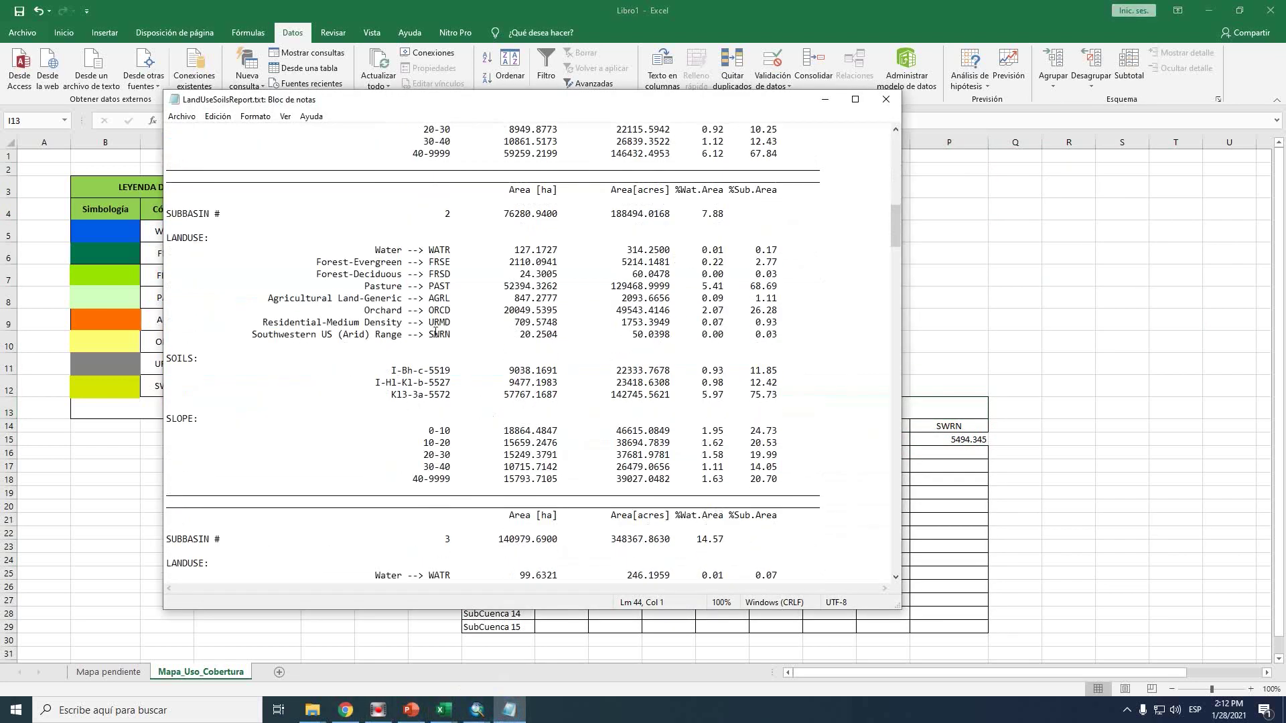
left_click_drag(779, 336, 185, 231)
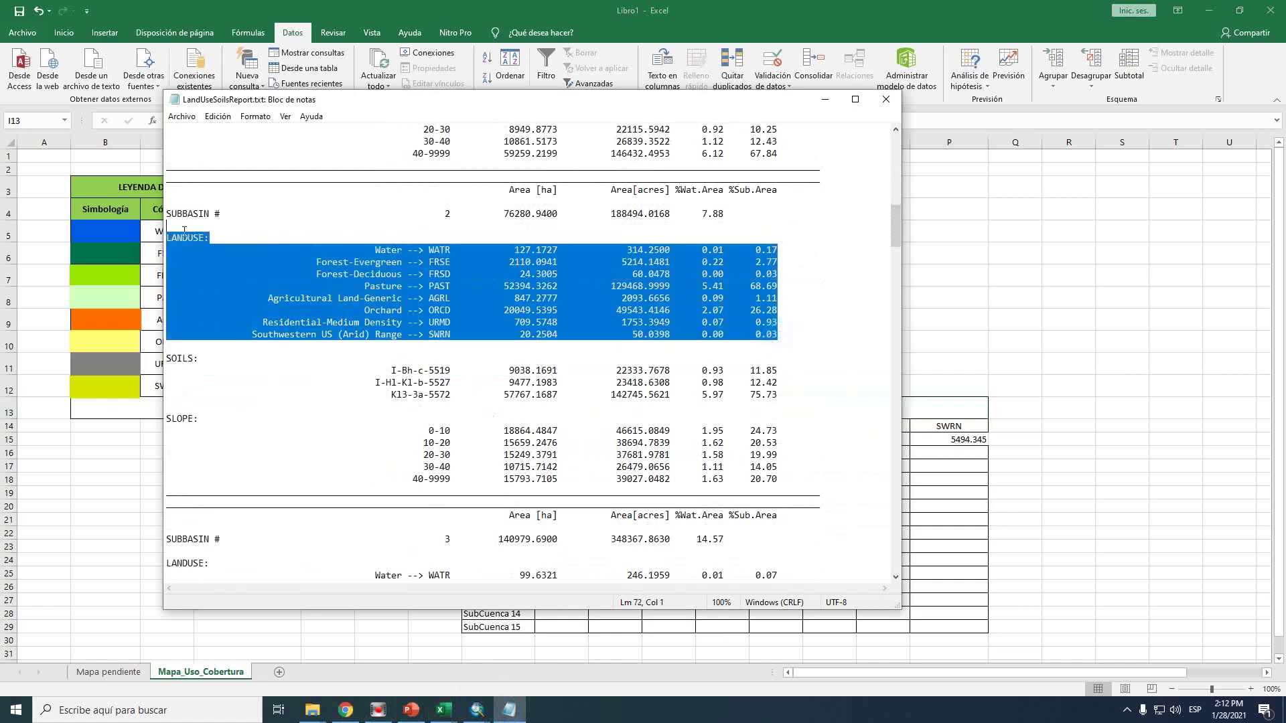
left_click(1011, 295)
left_click(561, 169)
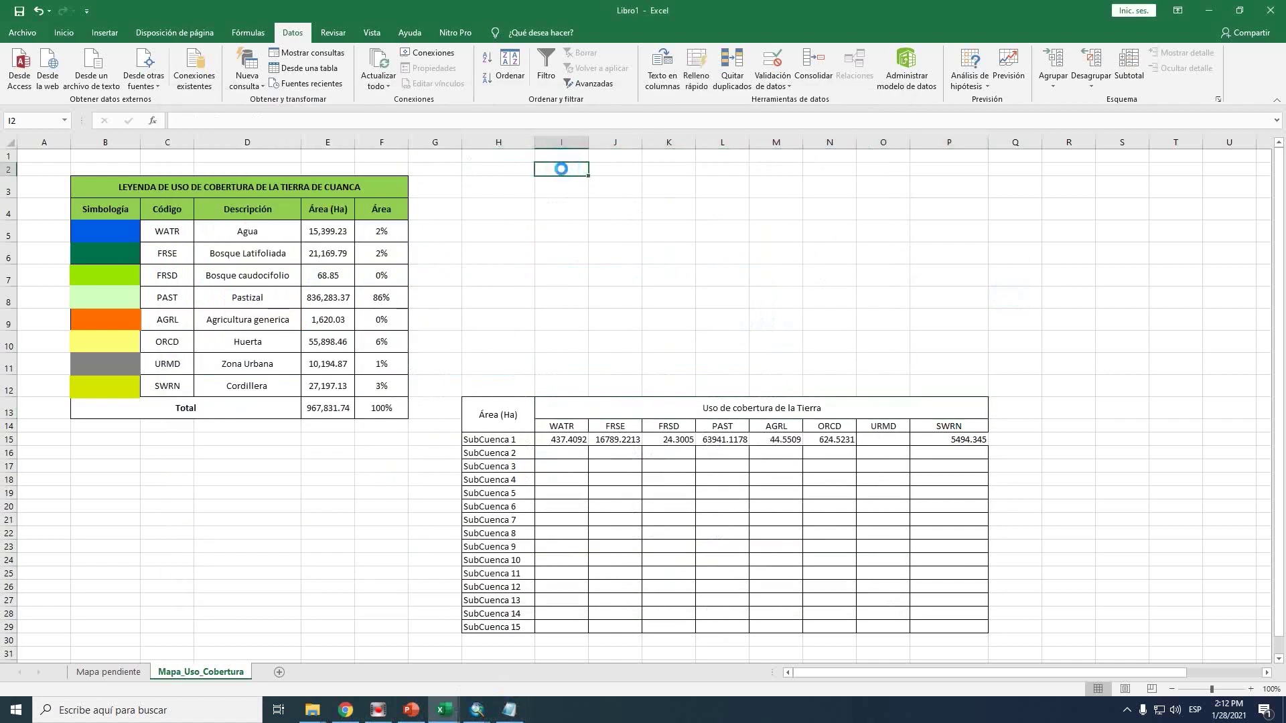
key("ctrl+v")
left_click(666, 207)
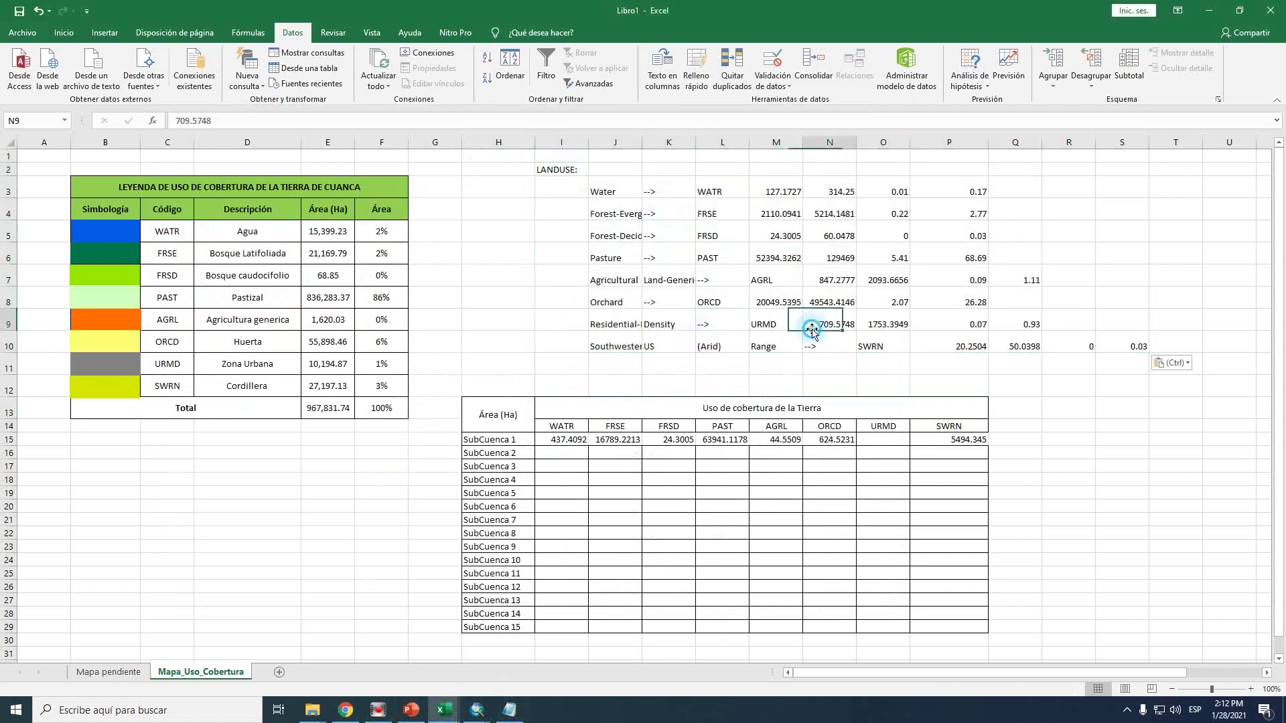
Fill the WATR, FRSE, FRSD and PAST code cells in L3:L6 with the standard light green
left_click(877, 303)
left_click_drag(1018, 345, 870, 346)
left_click(775, 345)
left_click(777, 192)
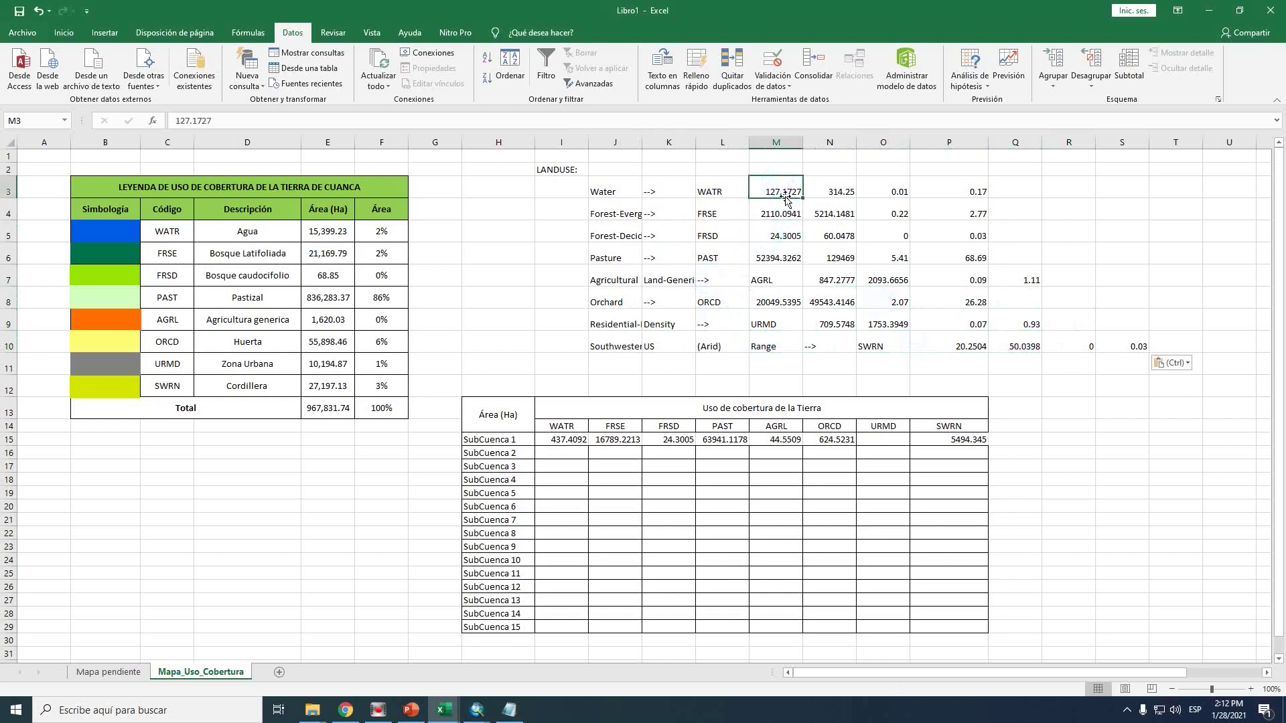
left_click_drag(726, 194, 724, 258)
left_click(65, 33)
left_click(224, 79)
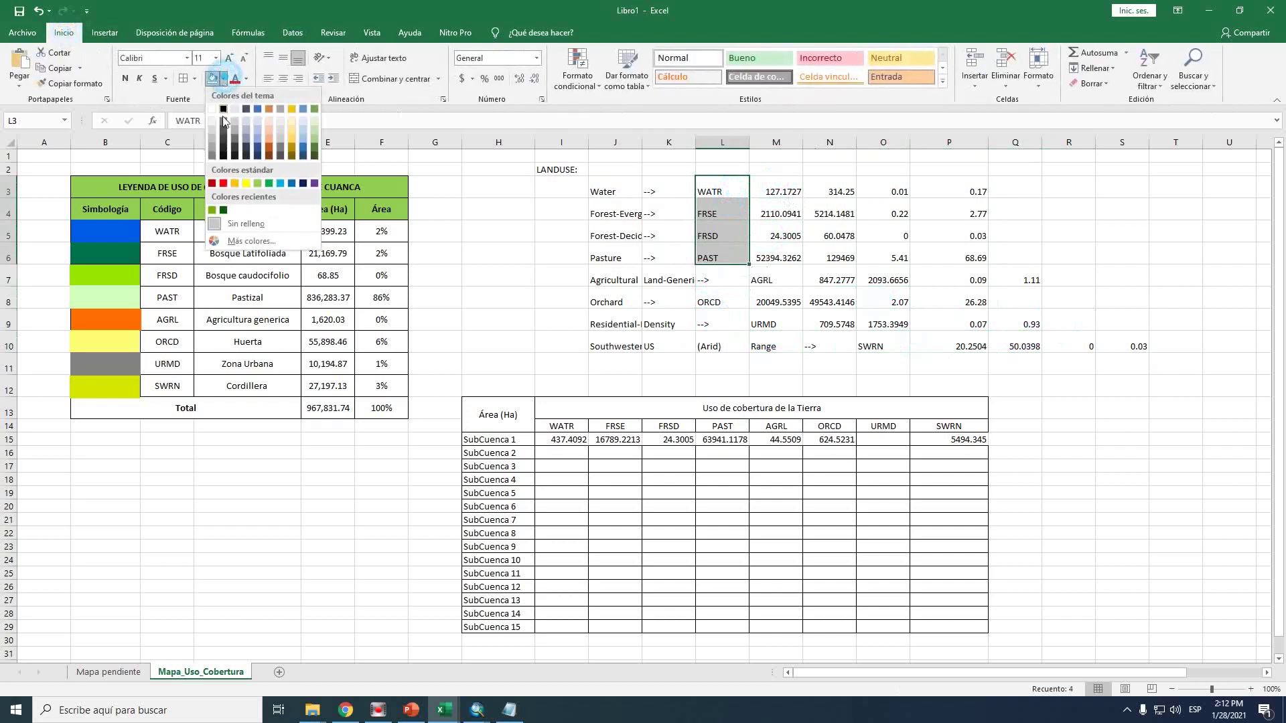
left_click(258, 184)
Apply the same light green fill to the AGRL, ORCD, URMD and SWRN code cells of the pasted block
left_click(766, 280)
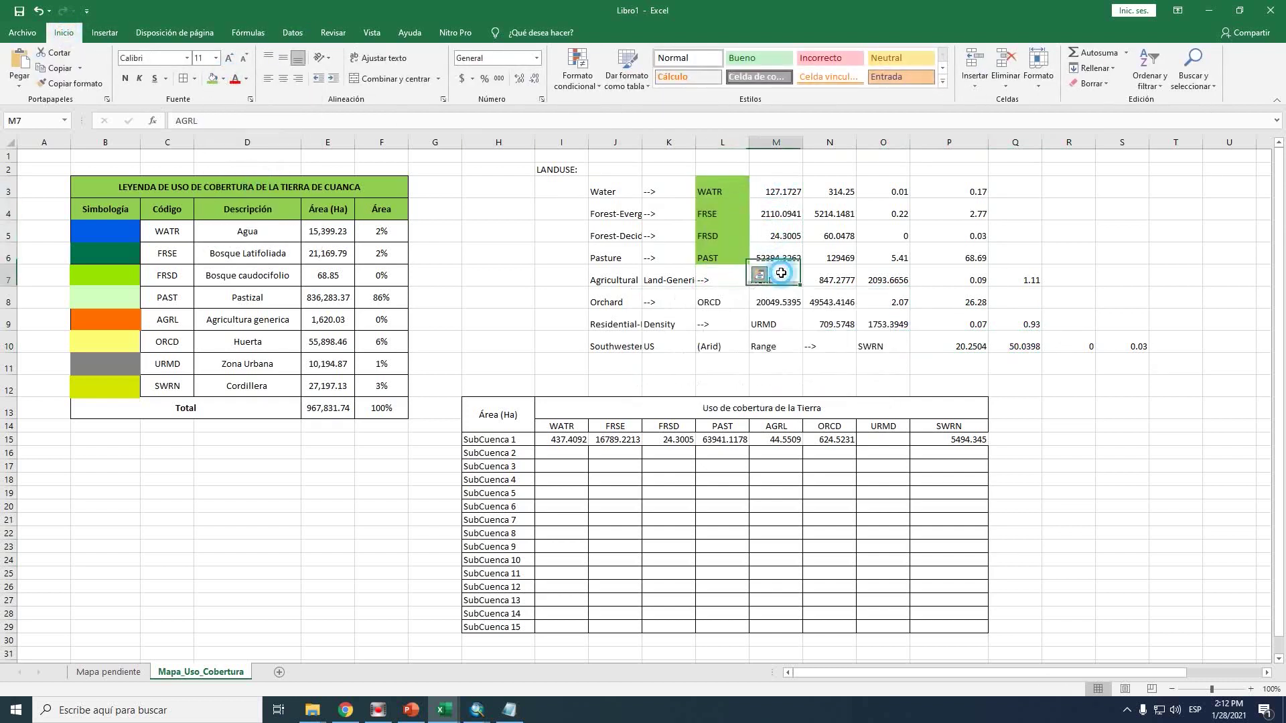
left_click(211, 79)
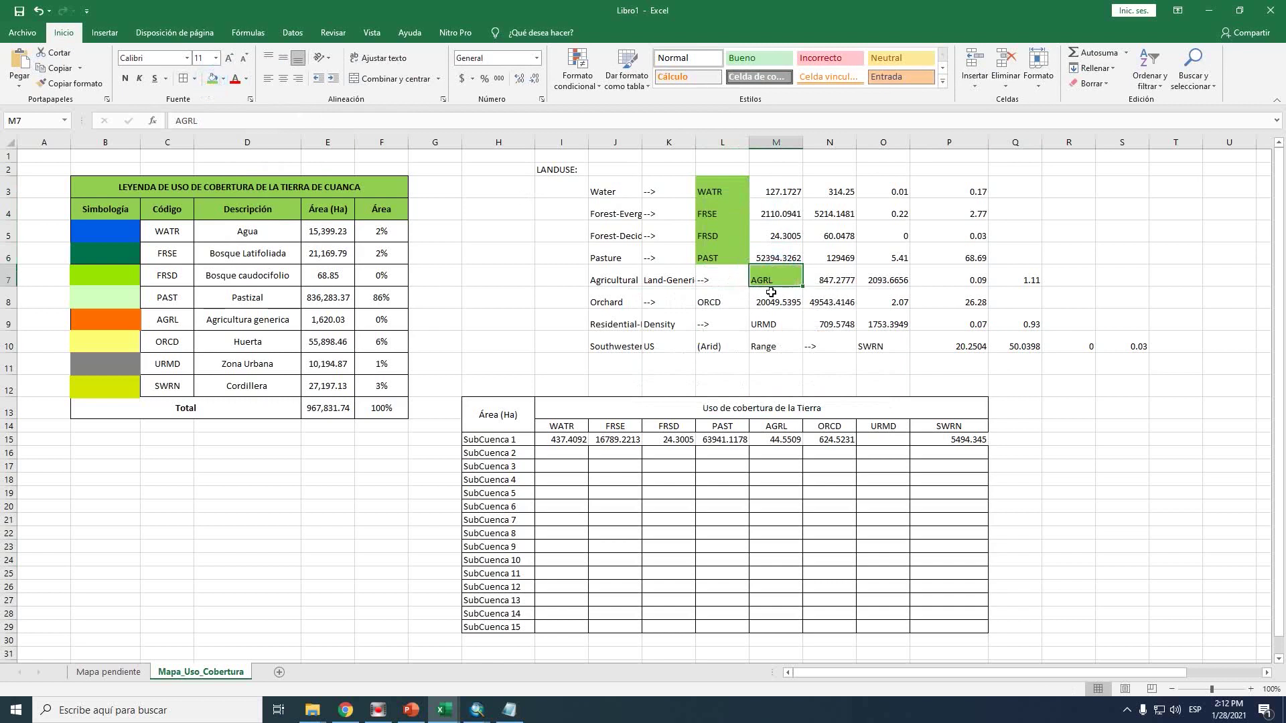
left_click(710, 307)
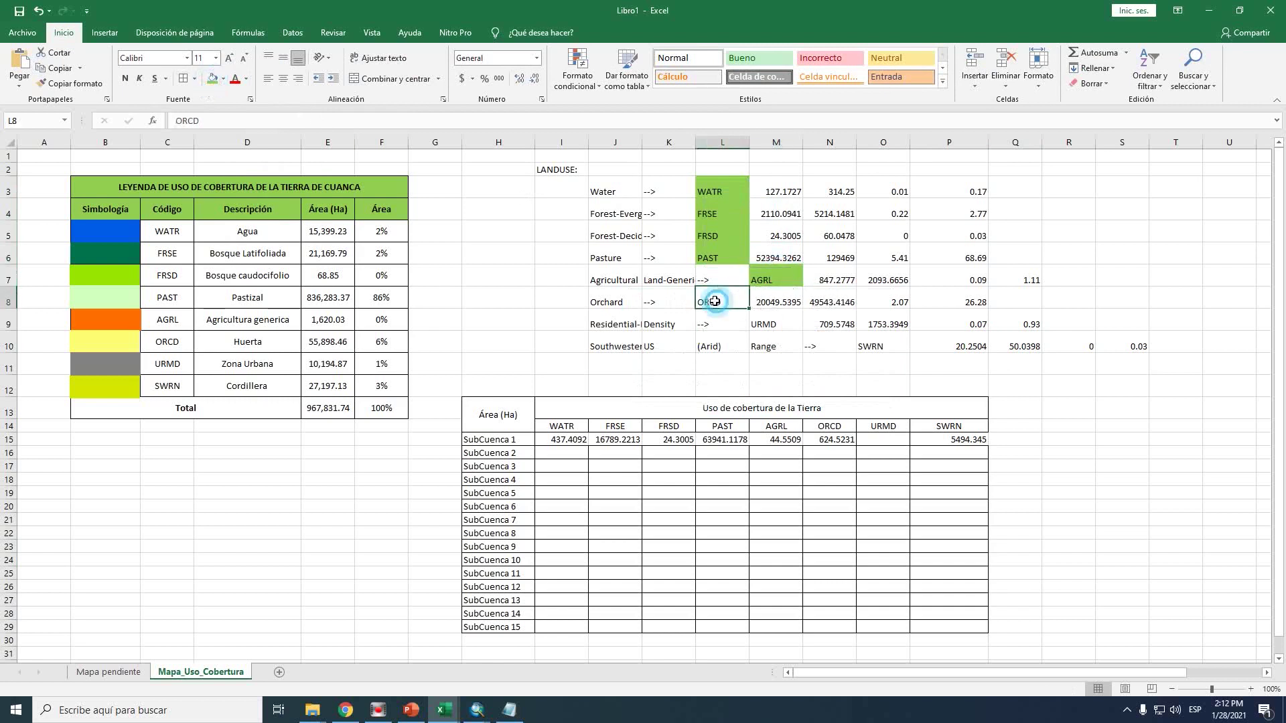
left_click(210, 79)
left_click(776, 324)
left_click(210, 79)
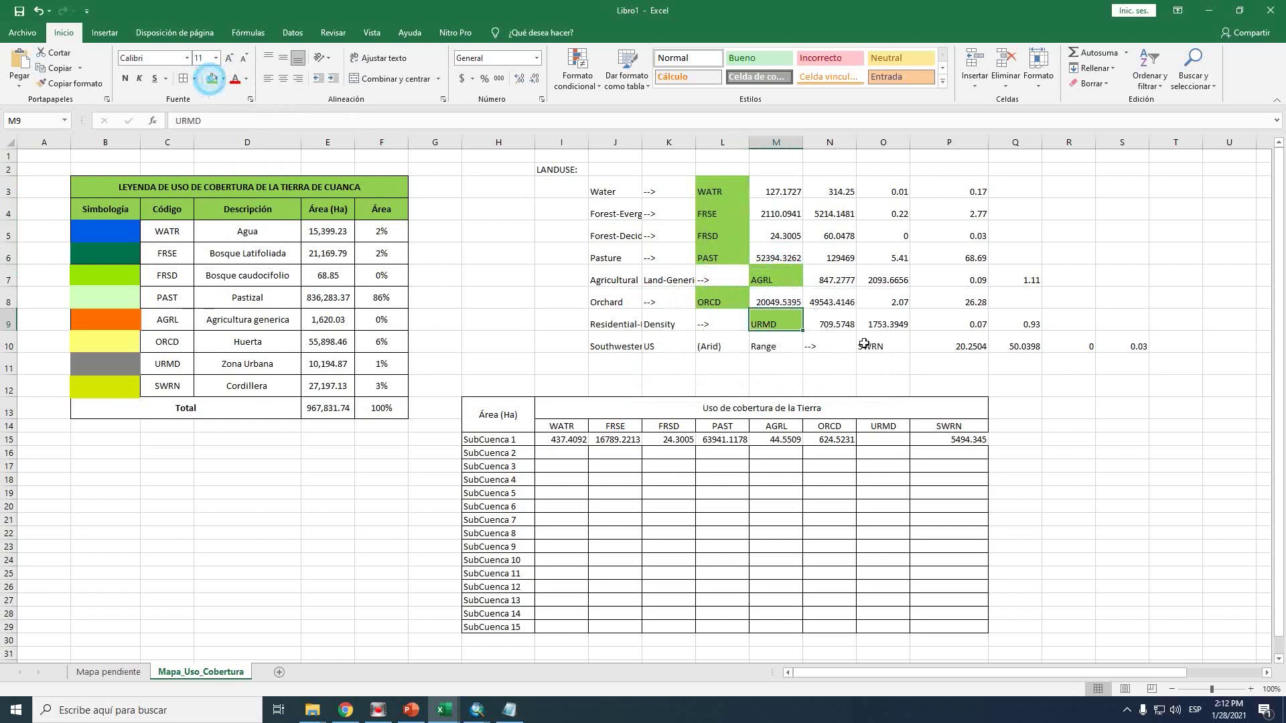
left_click(868, 345)
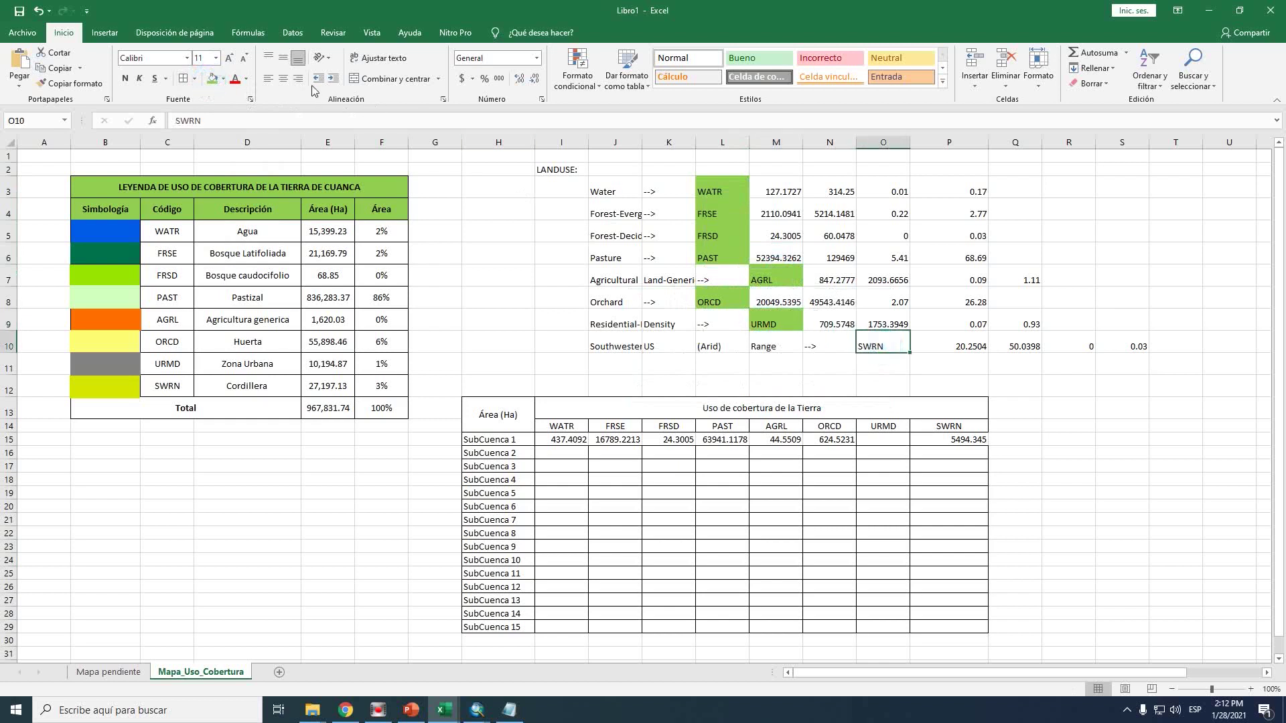
left_click(216, 80)
Move the subbasin 2 hectare values of WATR, FRSE, FRSD and PAST into the SubCuenca 2 row, I16:L16
left_click(790, 194)
left_click_drag(792, 200, 576, 453)
left_click(770, 215)
left_click_drag(777, 220, 628, 454)
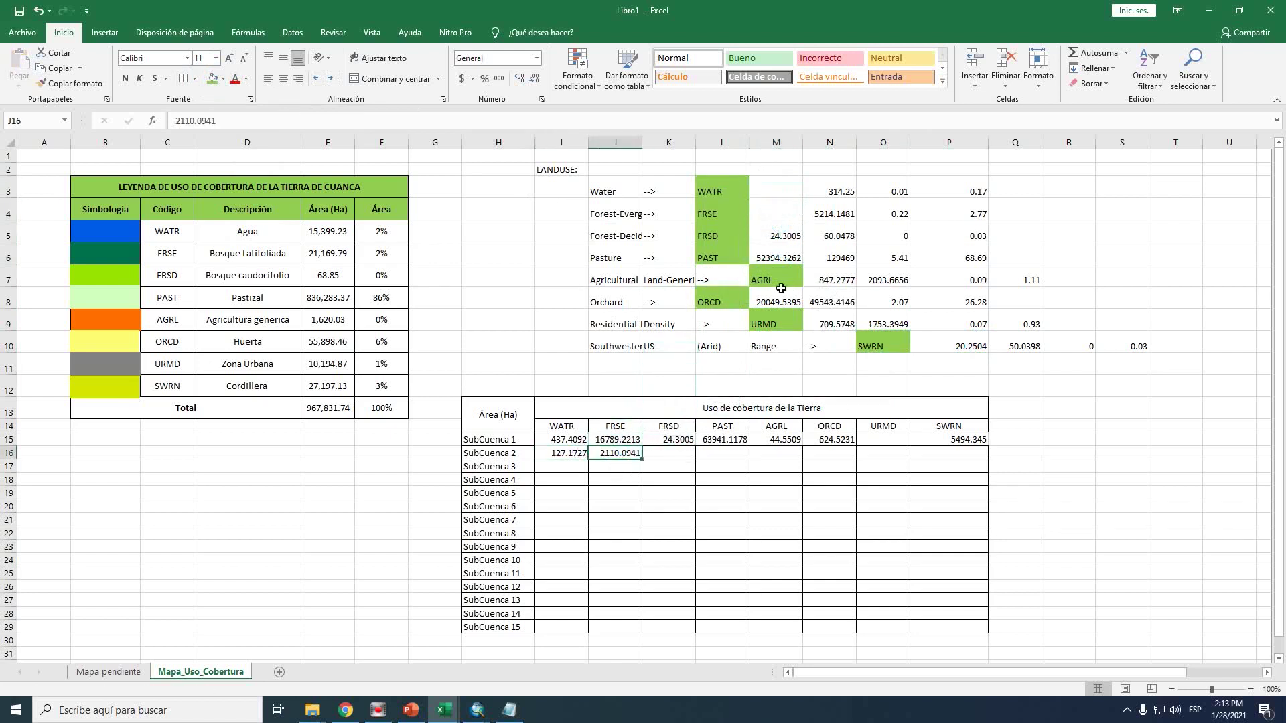
left_click(784, 237)
left_click_drag(785, 246, 686, 455)
left_click(785, 257)
left_click_drag(785, 268, 727, 455)
Move the subbasin 2 hectare values of AGRL, ORCD, URMD and SWRN into the SubCuenca 2 row, M16:P16
left_click(830, 273)
left_click_drag(830, 290, 777, 467)
left_click(779, 305)
left_click_drag(781, 313, 834, 463)
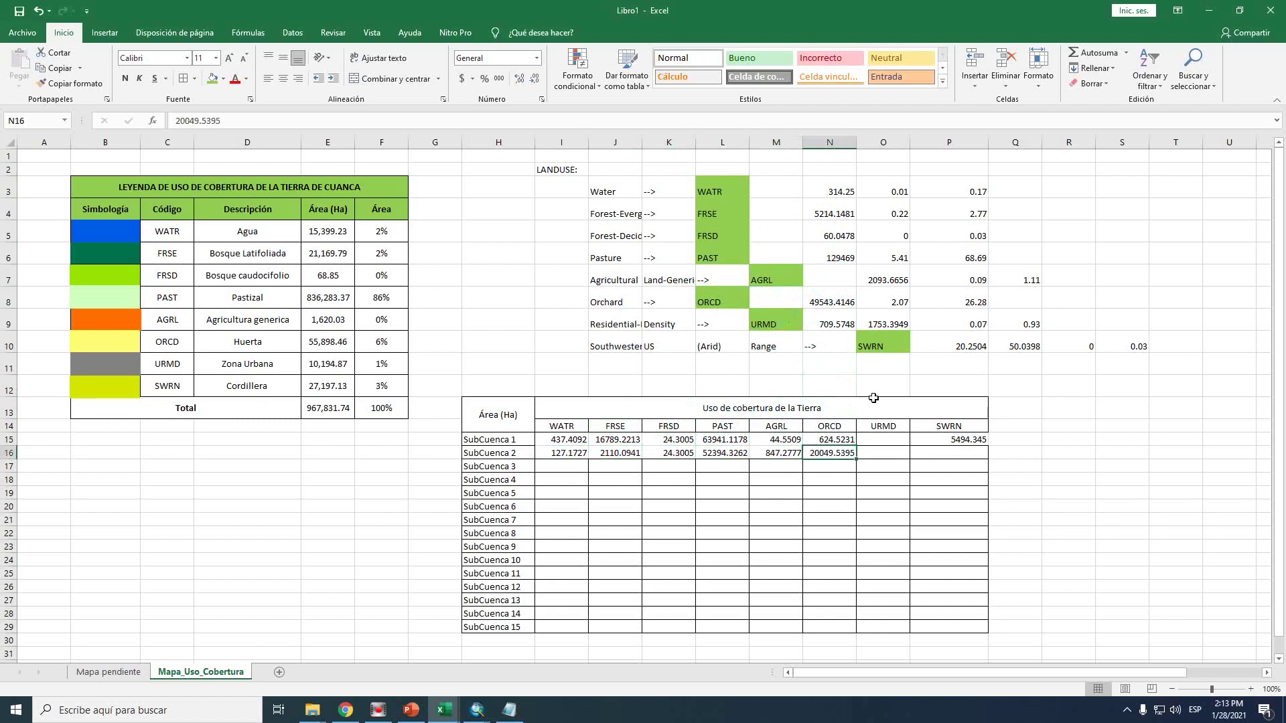
left_click(831, 327)
left_click_drag(834, 333, 885, 455)
left_click(970, 347)
left_click_drag(969, 353, 972, 461)
Clear the remaining subbasin 2 contents from I2:S10, keeping the green cell fills
left_click(926, 363)
mouse_move(546, 169)
left_mouse_down()
mouse_move(1019, 338)
mouse_move(1126, 346)
left_mouse_up()
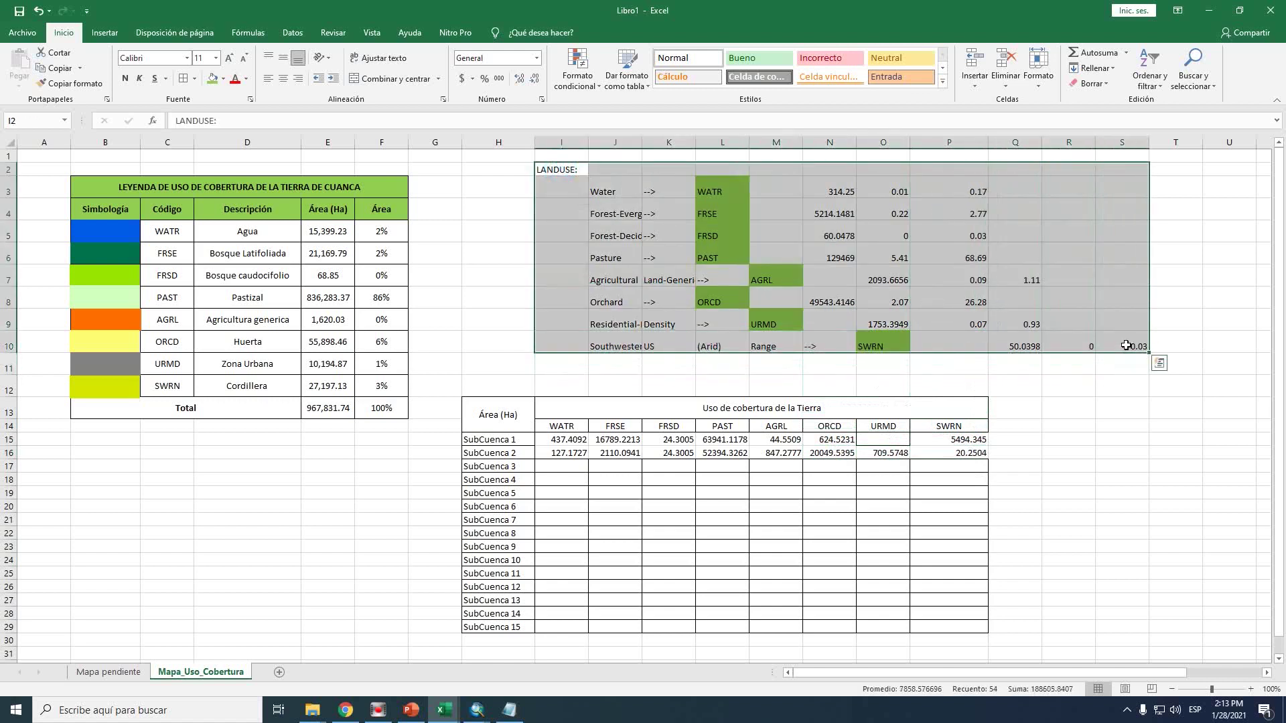
key("Delete")
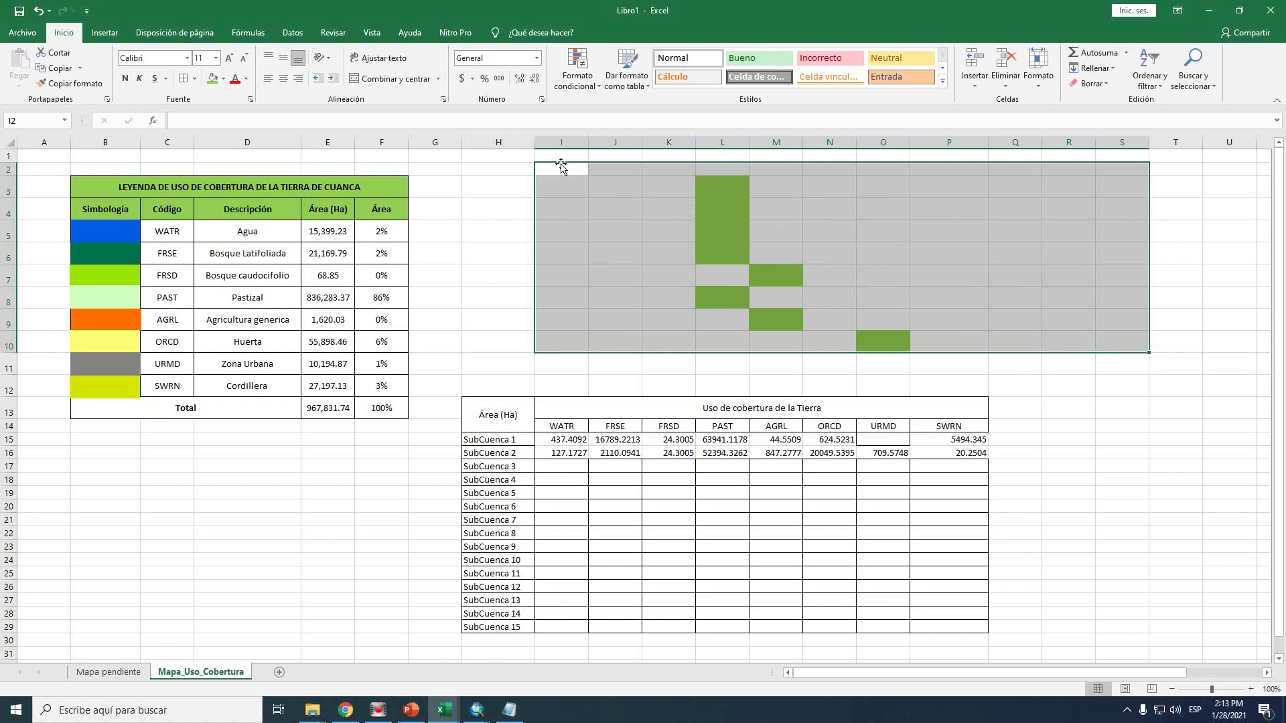
Fill cell I2 with the standard orange to mark where each land-use block is pasted
left_click(561, 169)
left_click(223, 79)
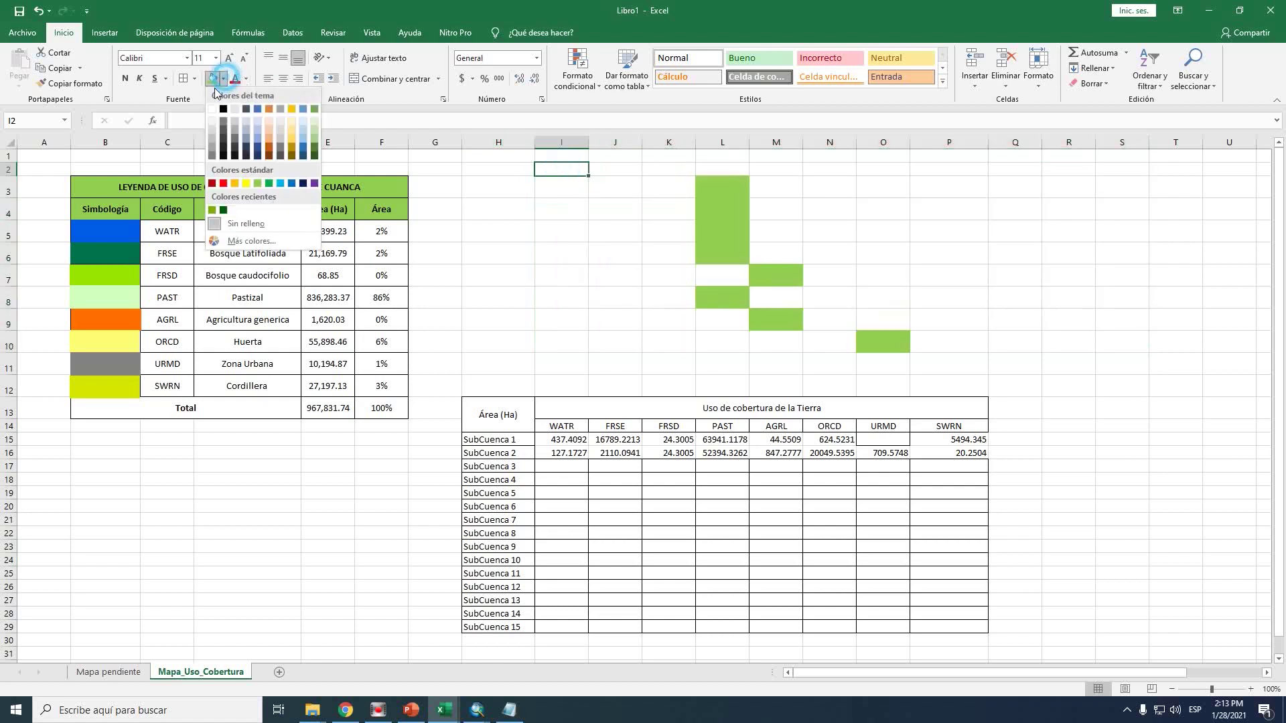
left_click(234, 185)
left_click(622, 253)
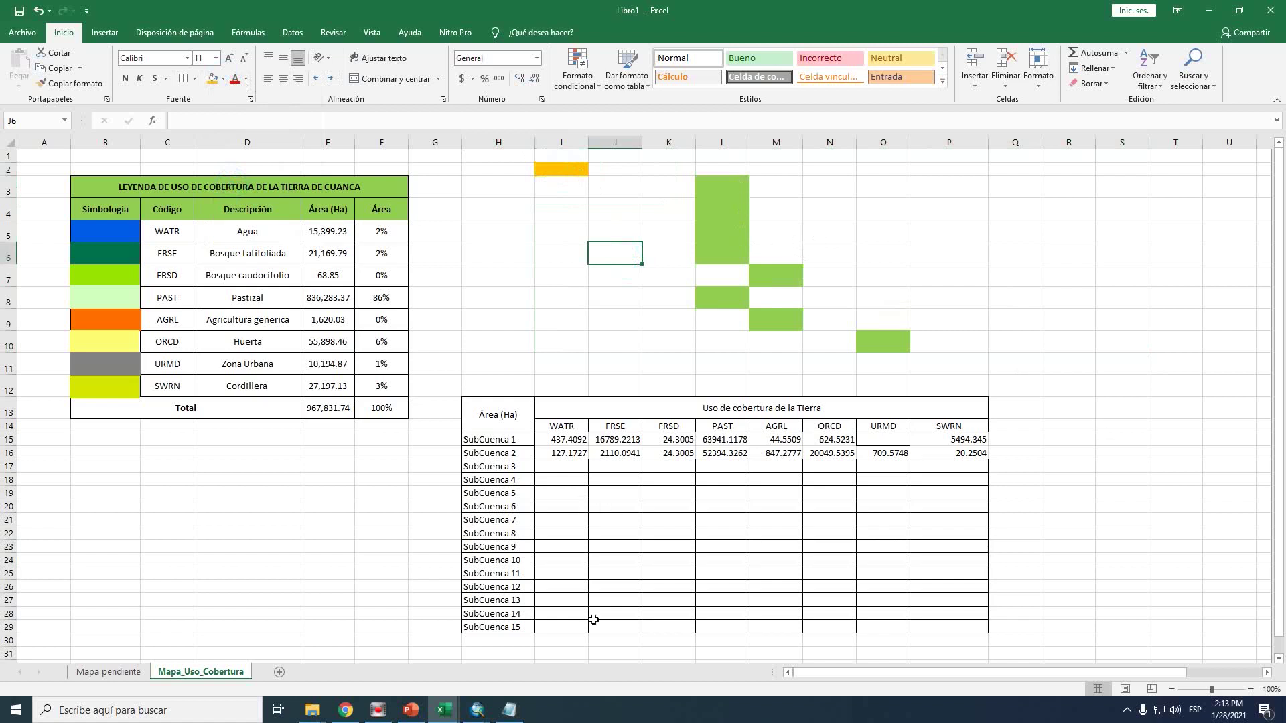
Copy the LANDUSE block of subbasin 3 from the Notepad report and paste it into the Excel sheet at the orange cell I2
left_click(509, 710)
scroll(647, 398, "down", 5)
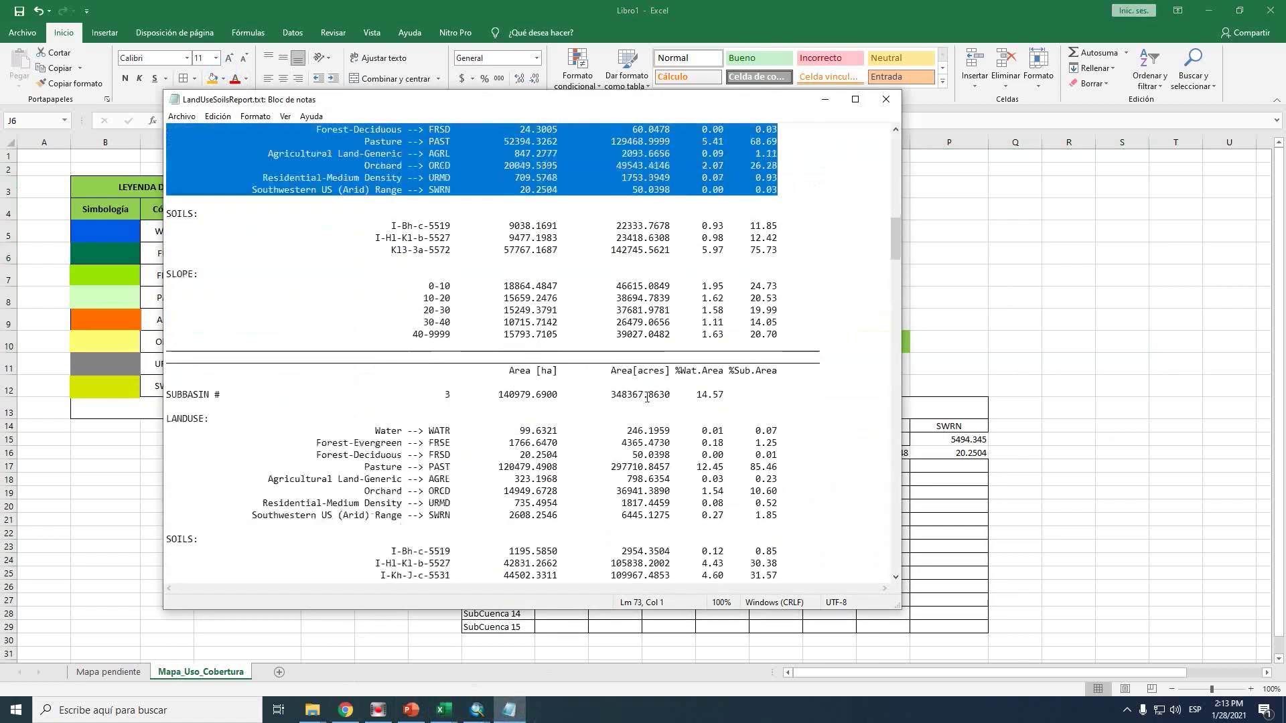
scroll(644, 398, "down", 4)
left_click_drag(782, 376, 170, 277)
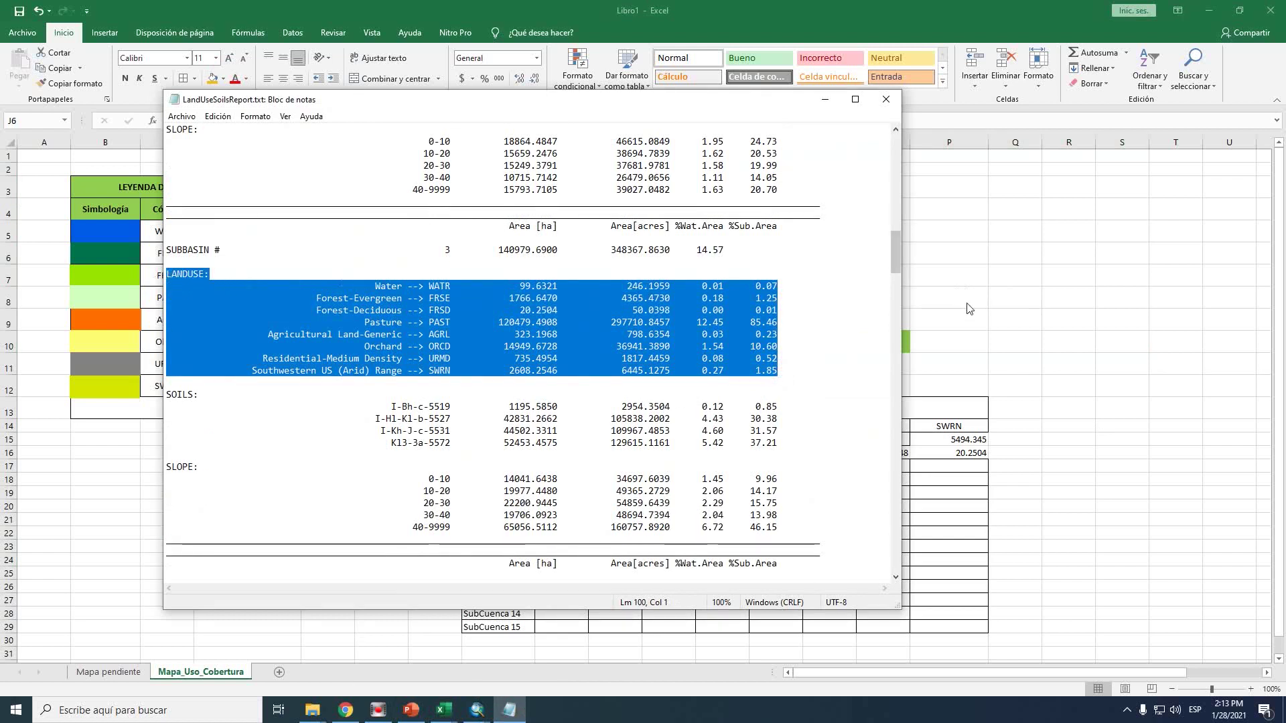
key("alt+Tab")
left_click(575, 169)
right_click(575, 169)
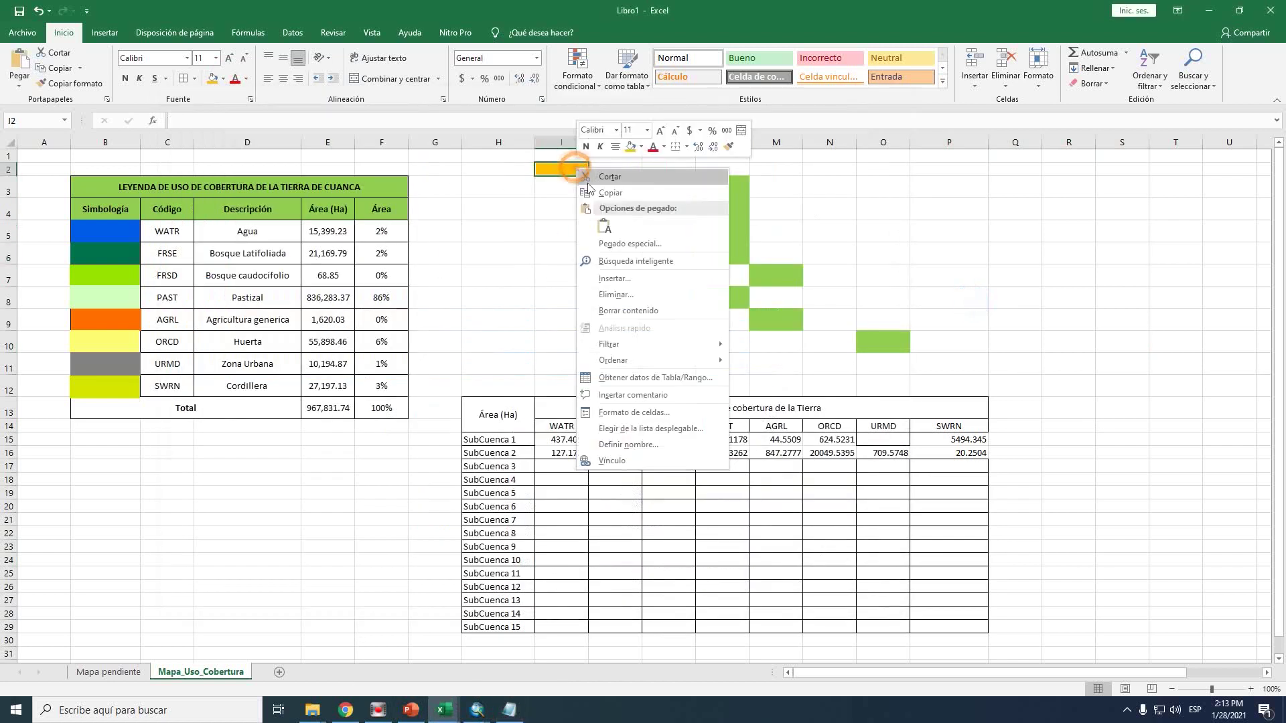
left_click(602, 226)
Copy the WATR to PAST hectare values in M3:M6 and paste them transposed into the SubCuenca 3 row from I17
left_click(891, 339)
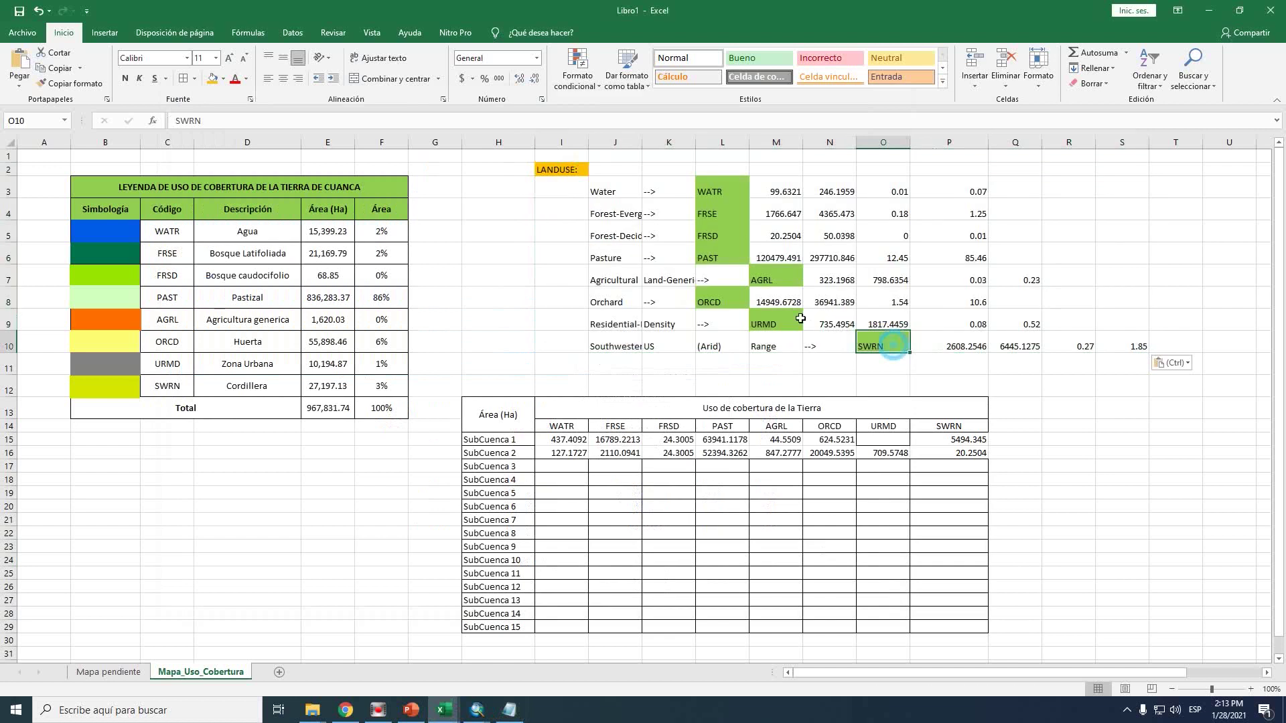
left_click(776, 280)
left_click_drag(782, 188, 789, 256)
key("ctrl+c")
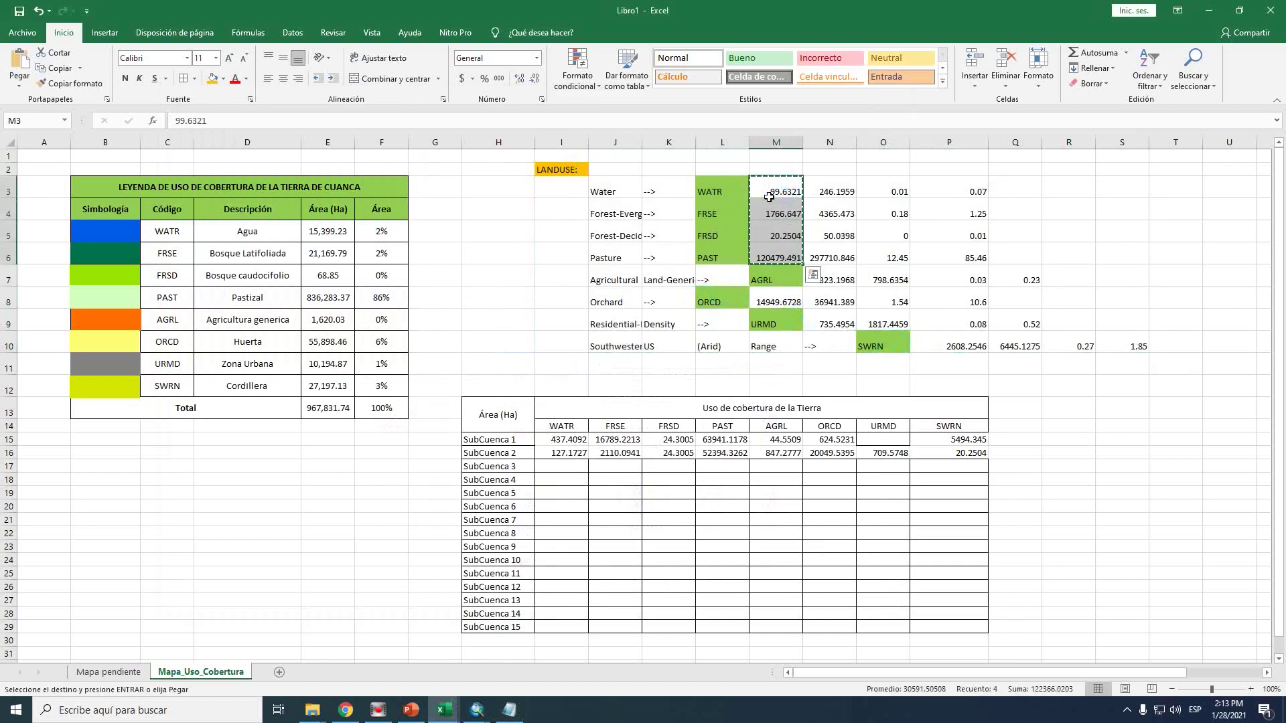
right_click(562, 467)
left_click(649, 226)
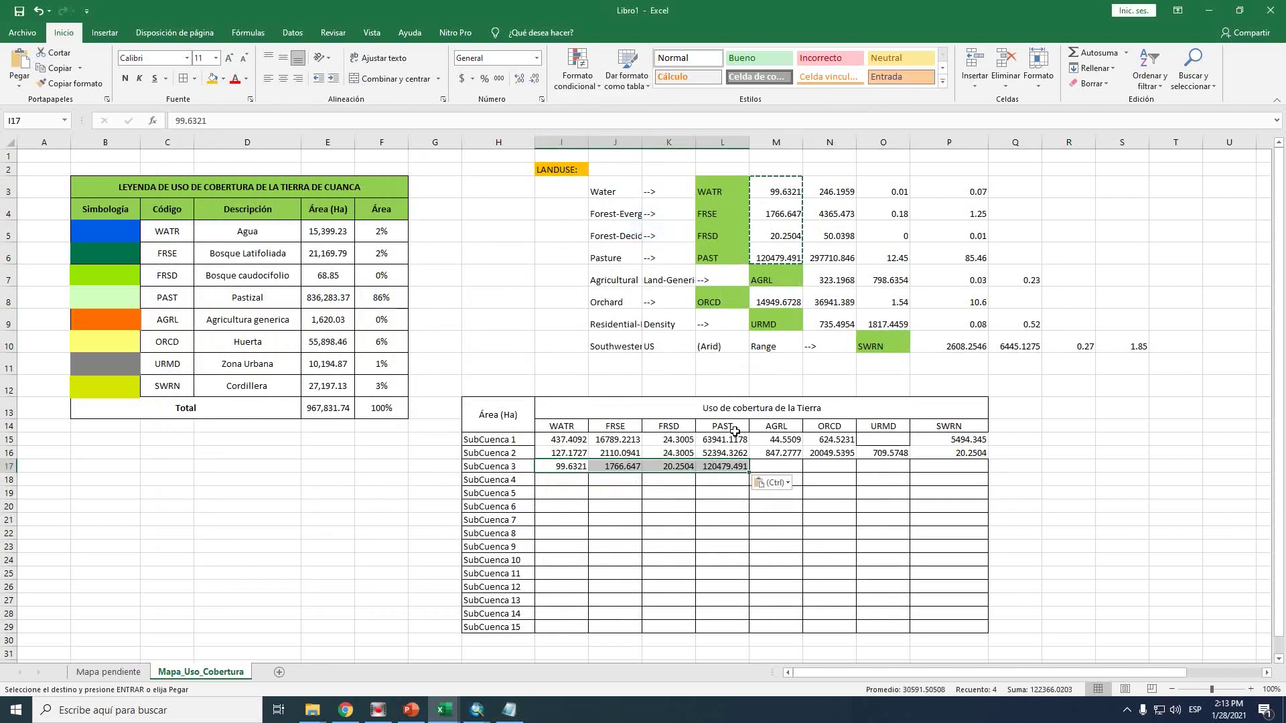
Move the subbasin 3 hectare values of AGRL, ORCD, URMD and SWRN into the SubCuenca 3 row, M17:P17
left_click(831, 278)
left_click_drag(831, 286, 777, 468)
left_click(776, 300)
left_click_drag(794, 309, 841, 469)
left_click(833, 325)
left_click_drag(834, 334, 882, 468)
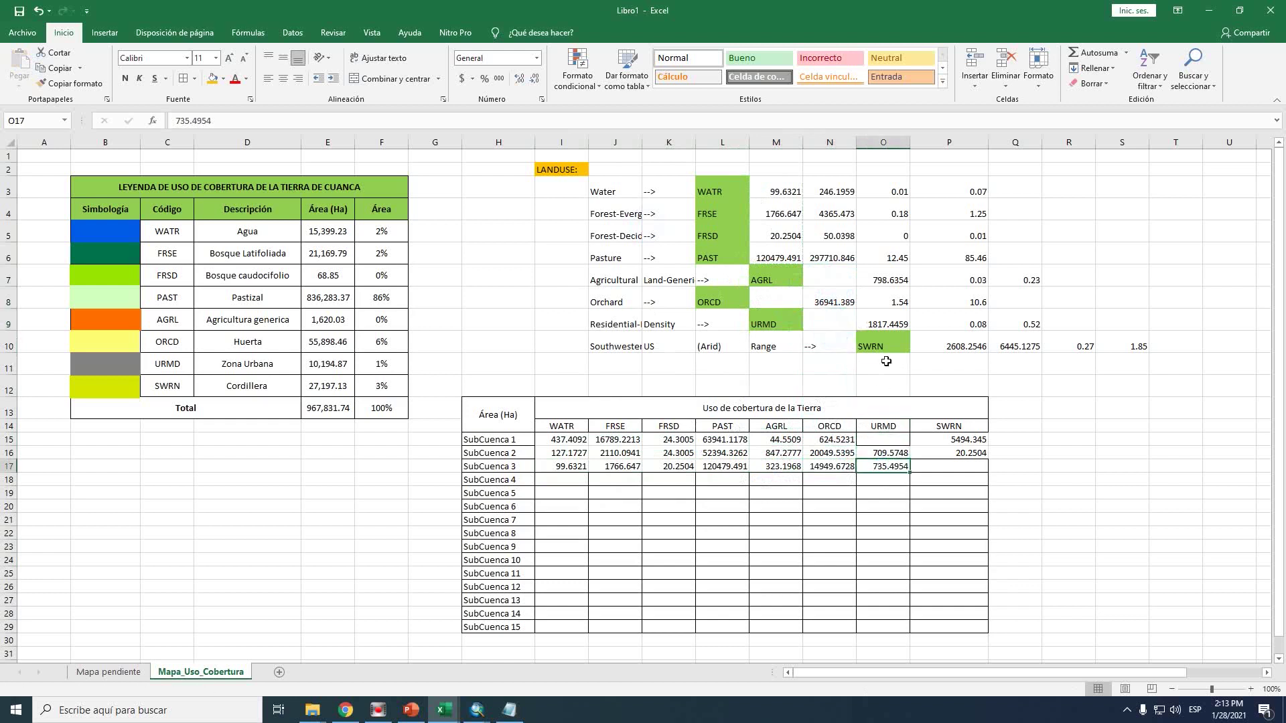
left_click(933, 339)
left_click_drag(941, 353, 958, 469)
Clear the remaining subbasin 3 contents from I2:S10 above the table
left_click(945, 343)
left_click_drag(1132, 343, 573, 167)
key("Delete")
left_click(619, 240)
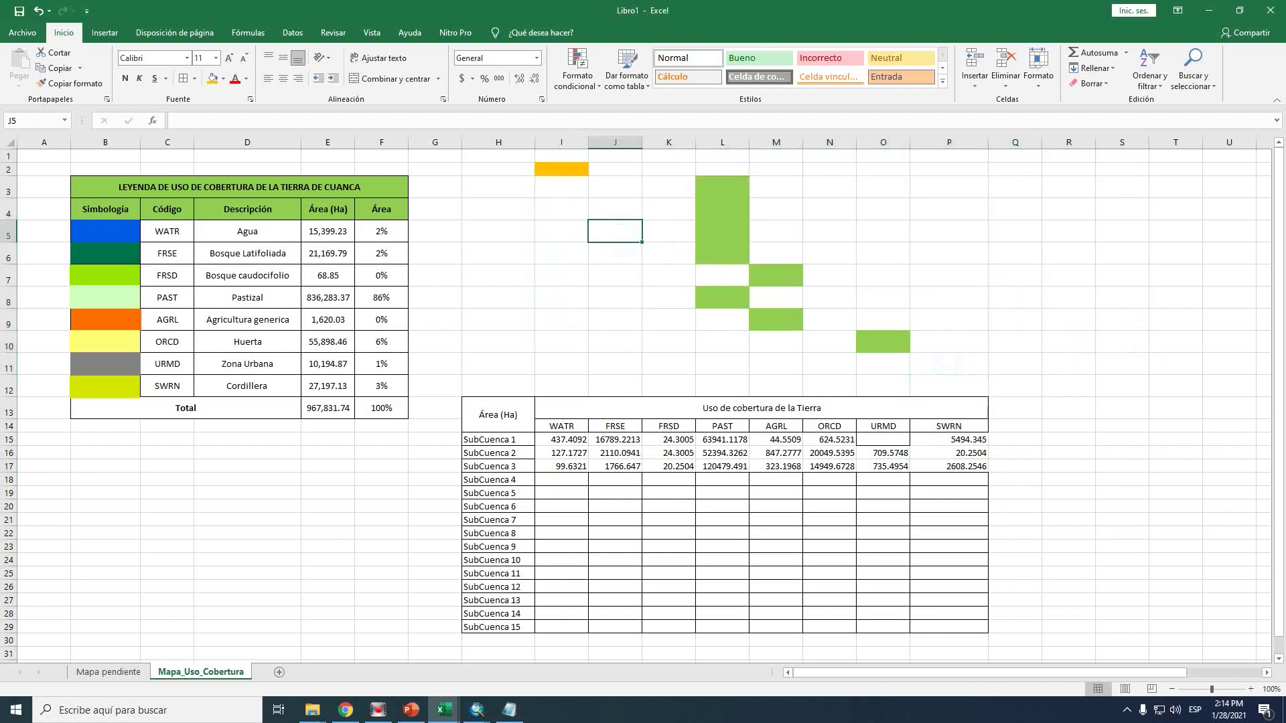
Copy the LANDUSE block of subbasin 4 from the Notepad report and paste it into the Excel sheet at I2
left_click(509, 710)
scroll(631, 420, "down", 7)
scroll(632, 420, "down", 1)
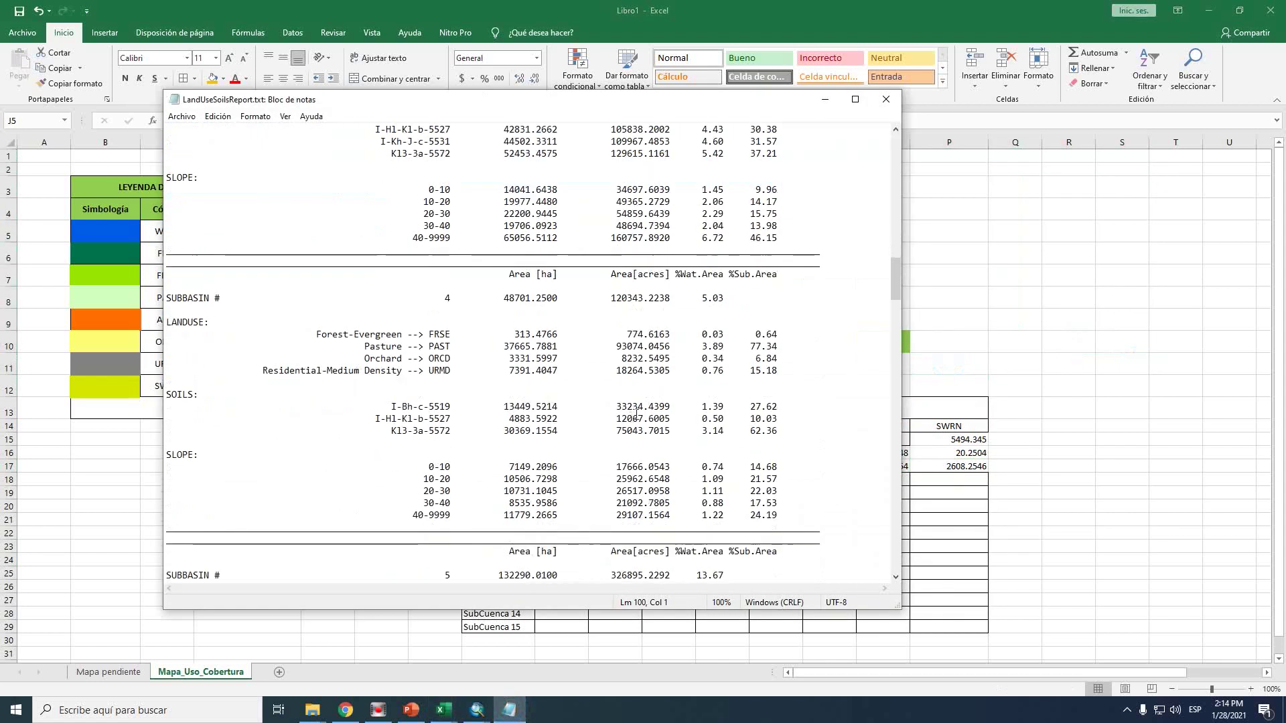
left_click_drag(779, 371, 169, 320)
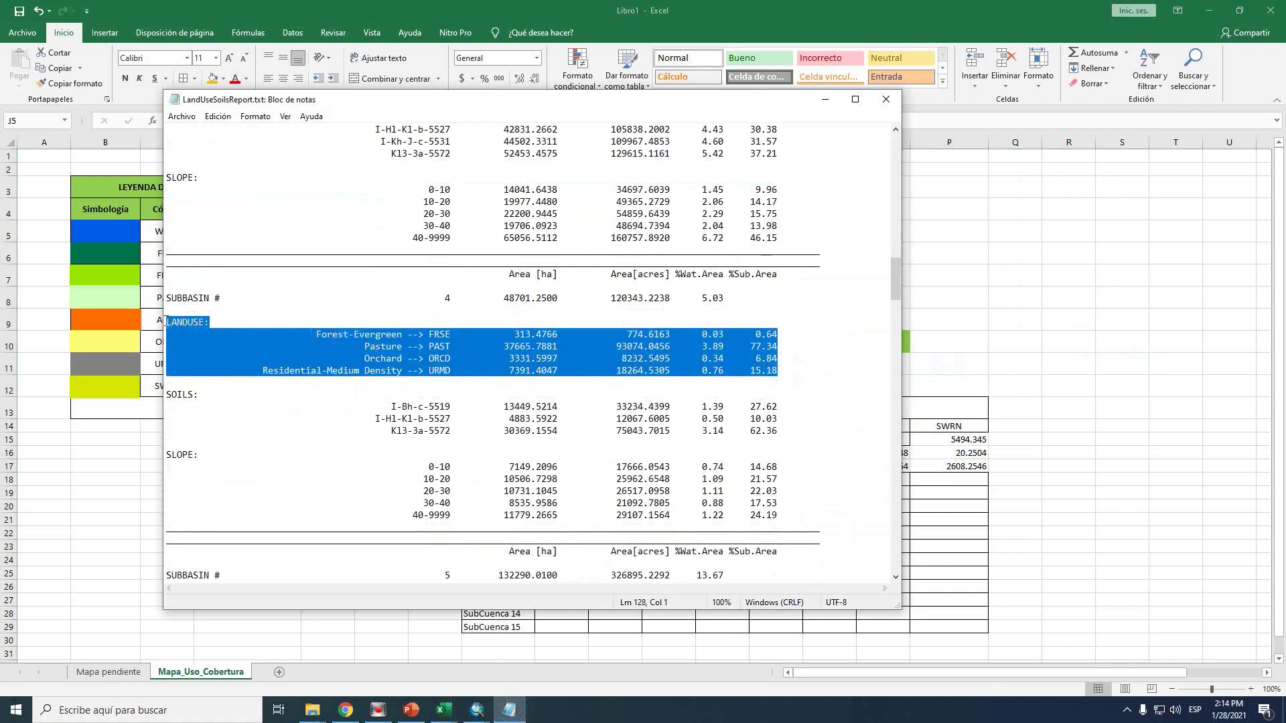
left_click(1097, 349)
left_click(564, 170)
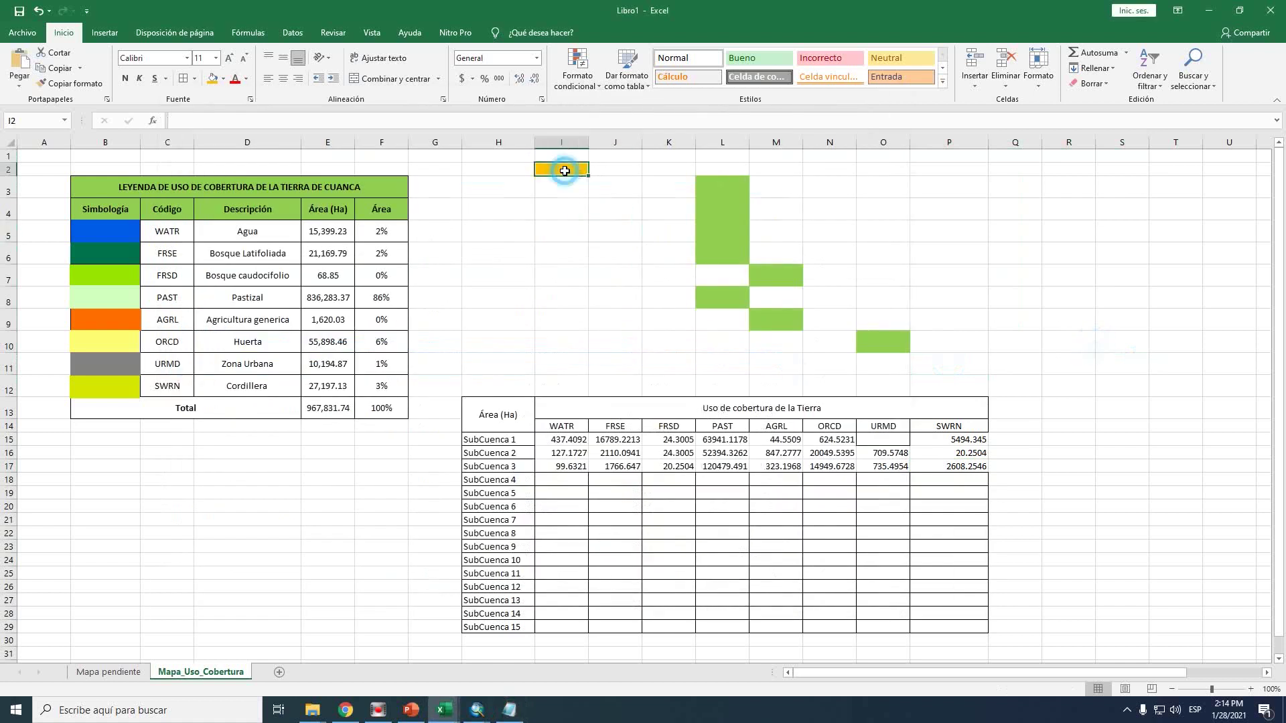
key("ctrl+v")
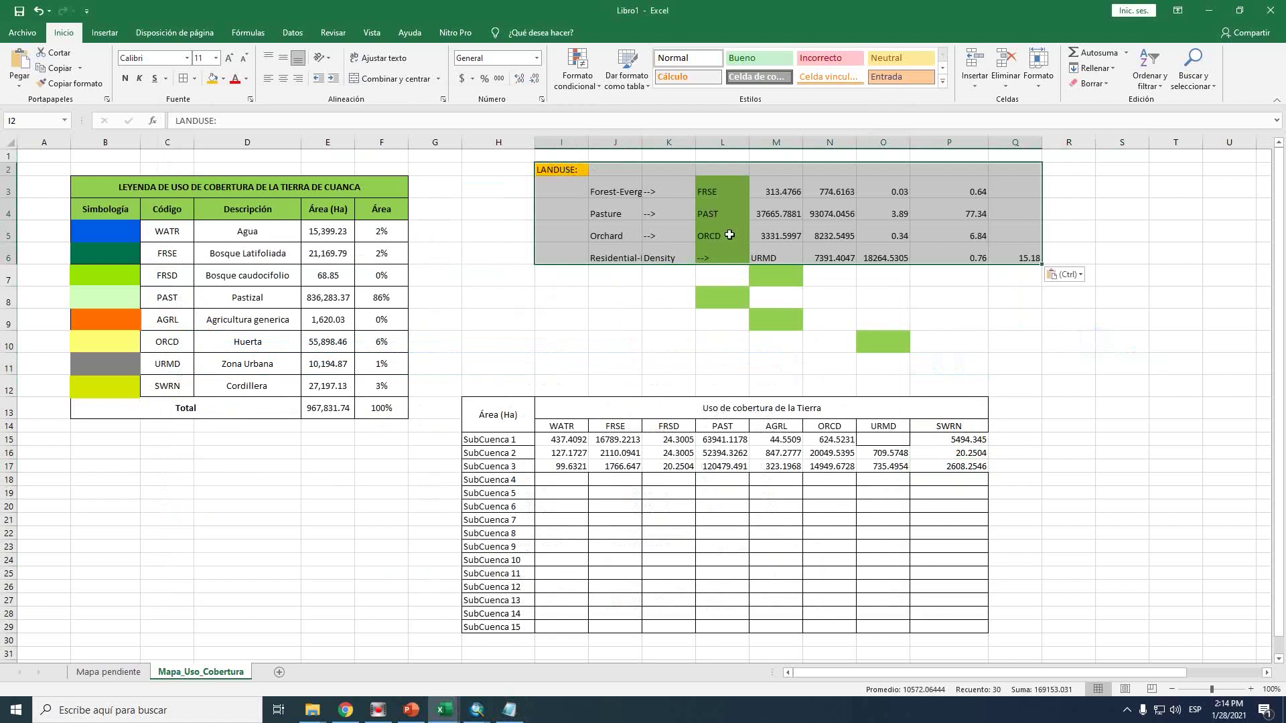
Move the subbasin 4 hectare values of FRSE, PAST, ORCD and URMD into the SubCuenca 4 row at J18, L18, N18 and O18
left_click(730, 236)
left_click_drag(771, 193, 613, 489)
left_click(785, 191)
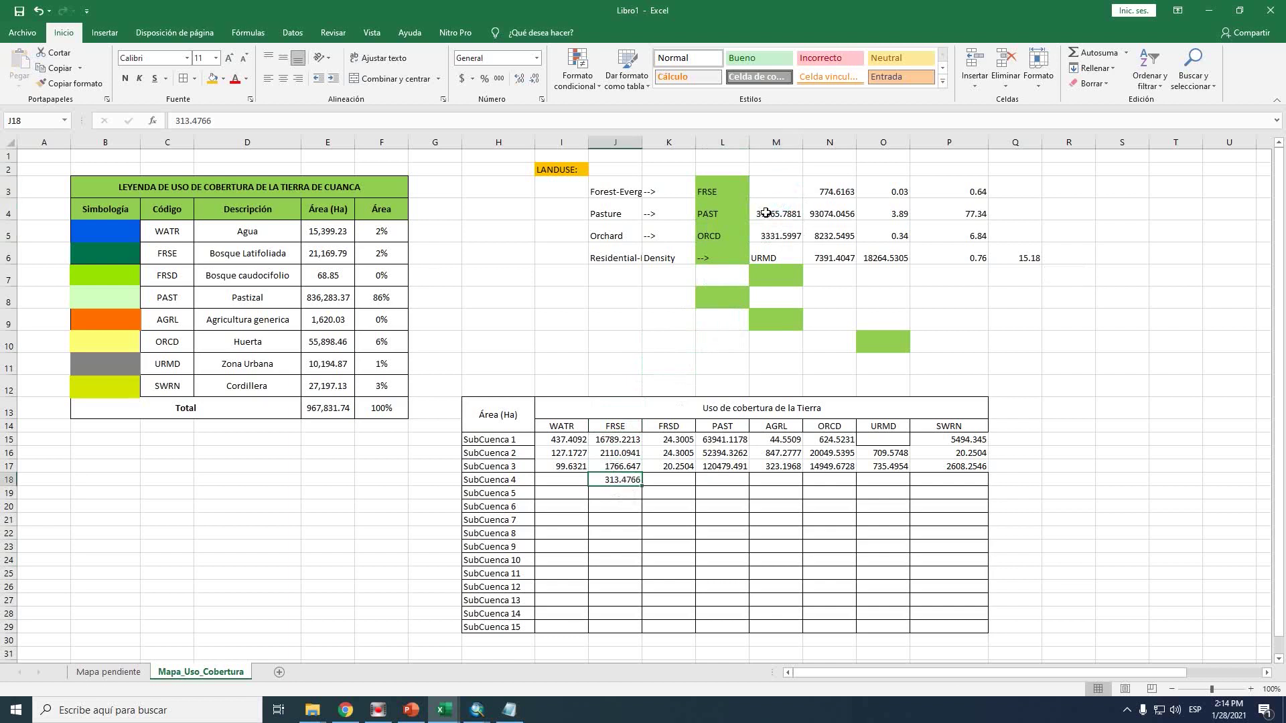
left_click(765, 212)
left_click_drag(771, 220, 715, 481)
left_click(773, 239)
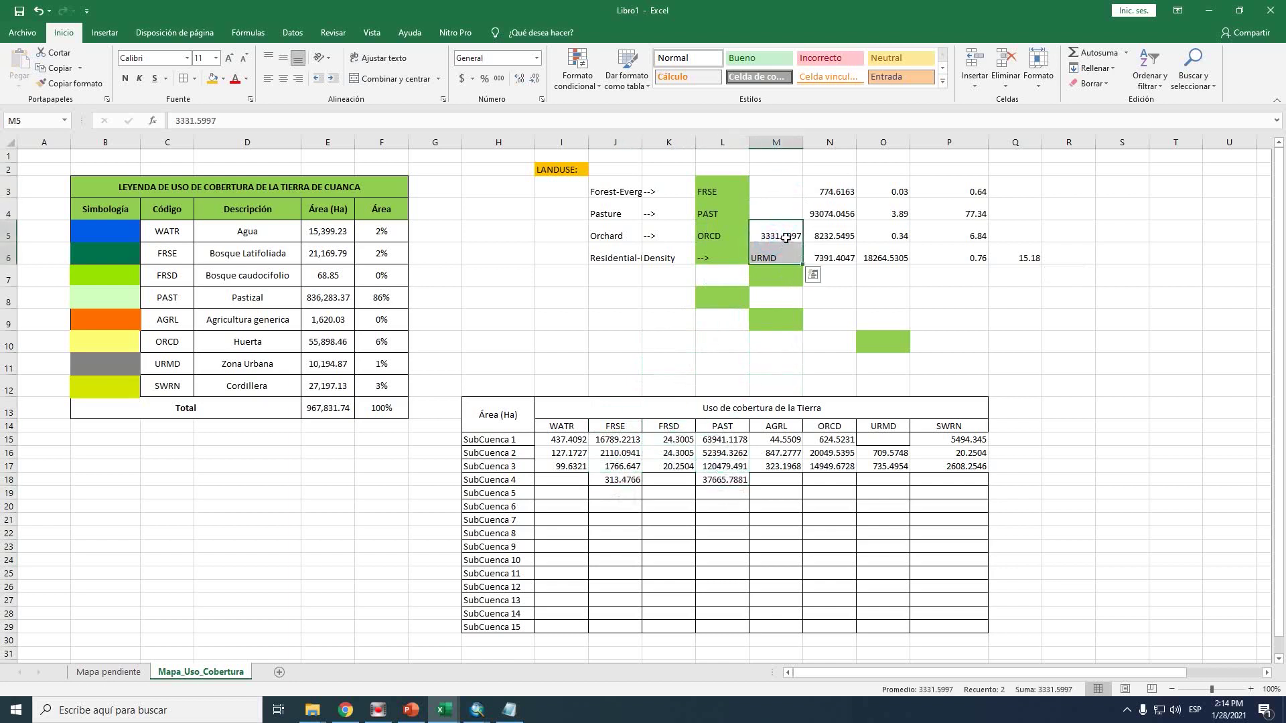
left_click_drag(774, 241, 838, 483)
left_click(808, 252)
left_click_drag(808, 255, 898, 480)
left_click(947, 477)
left_click_drag(749, 472, 670, 473)
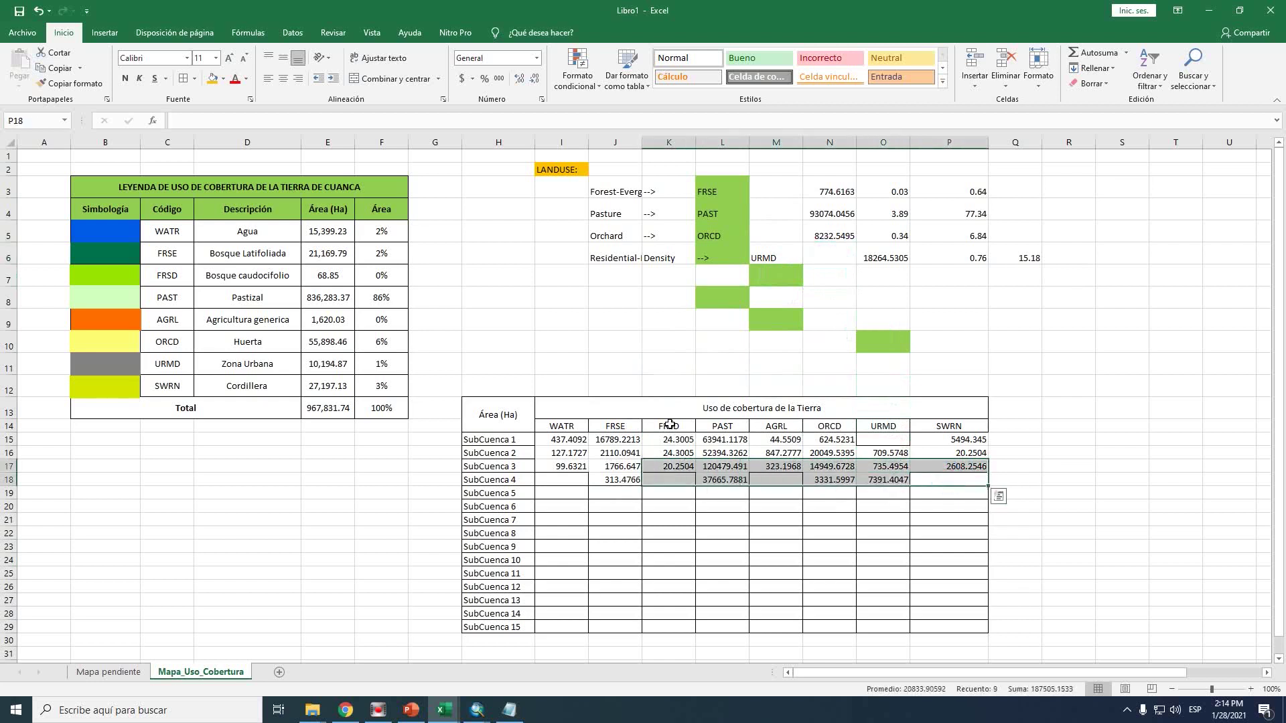
Clear the subbasin 4 leftovers from I2:R10, then copy the subbasin 5 LANDUSE block from the Notepad report and paste it into Excel at I2
mouse_move(1046, 343)
left_mouse_down()
mouse_move(757, 185)
mouse_move(554, 166)
left_mouse_up()
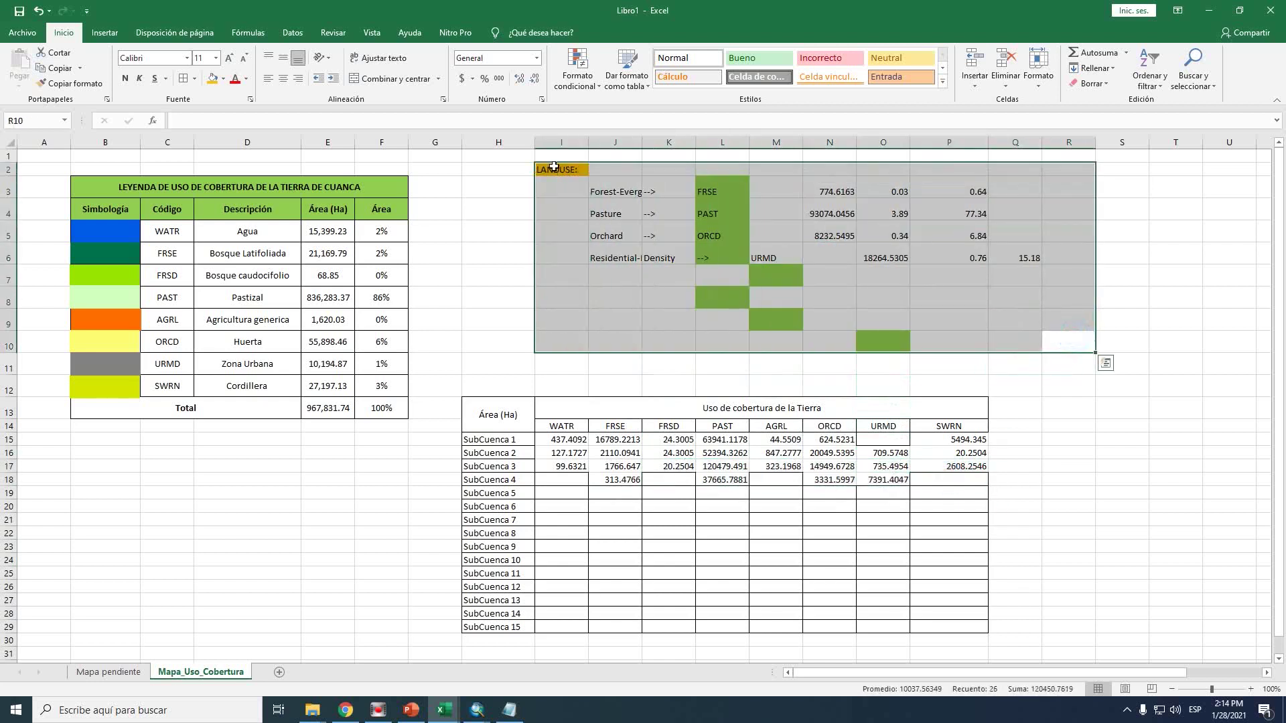
key("Delete")
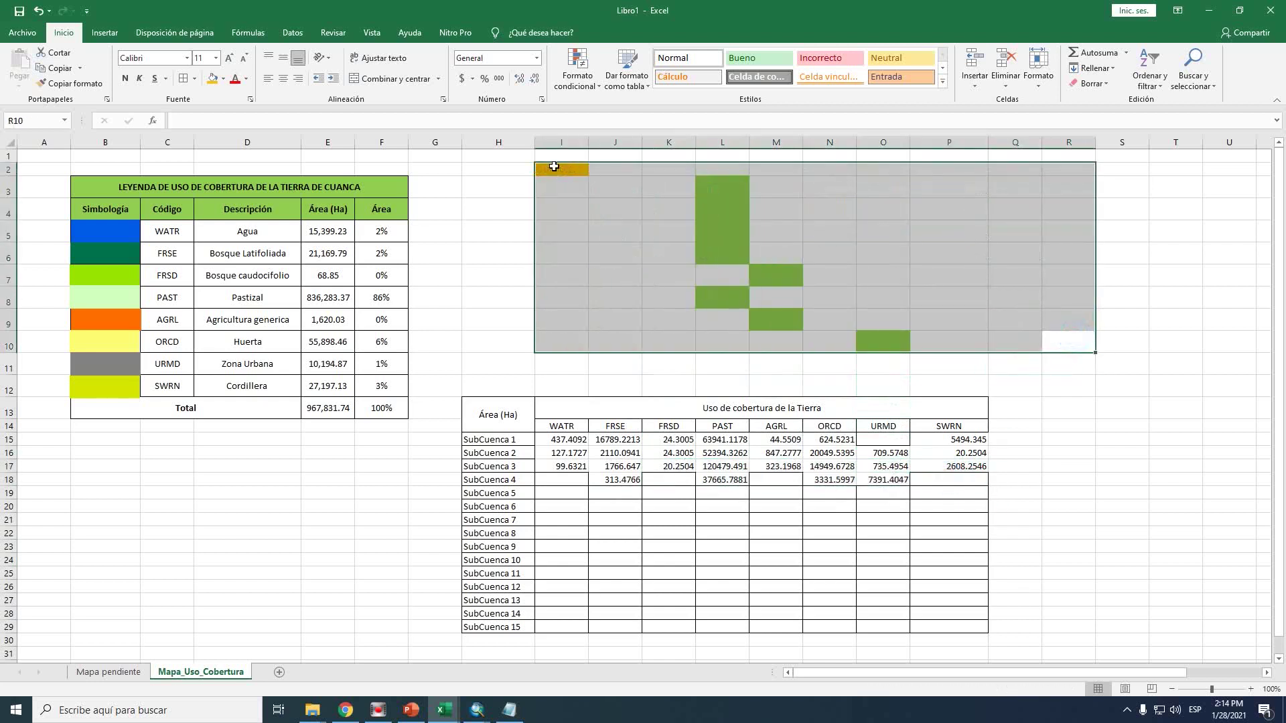
left_click(510, 711)
scroll(383, 256, "down", 15)
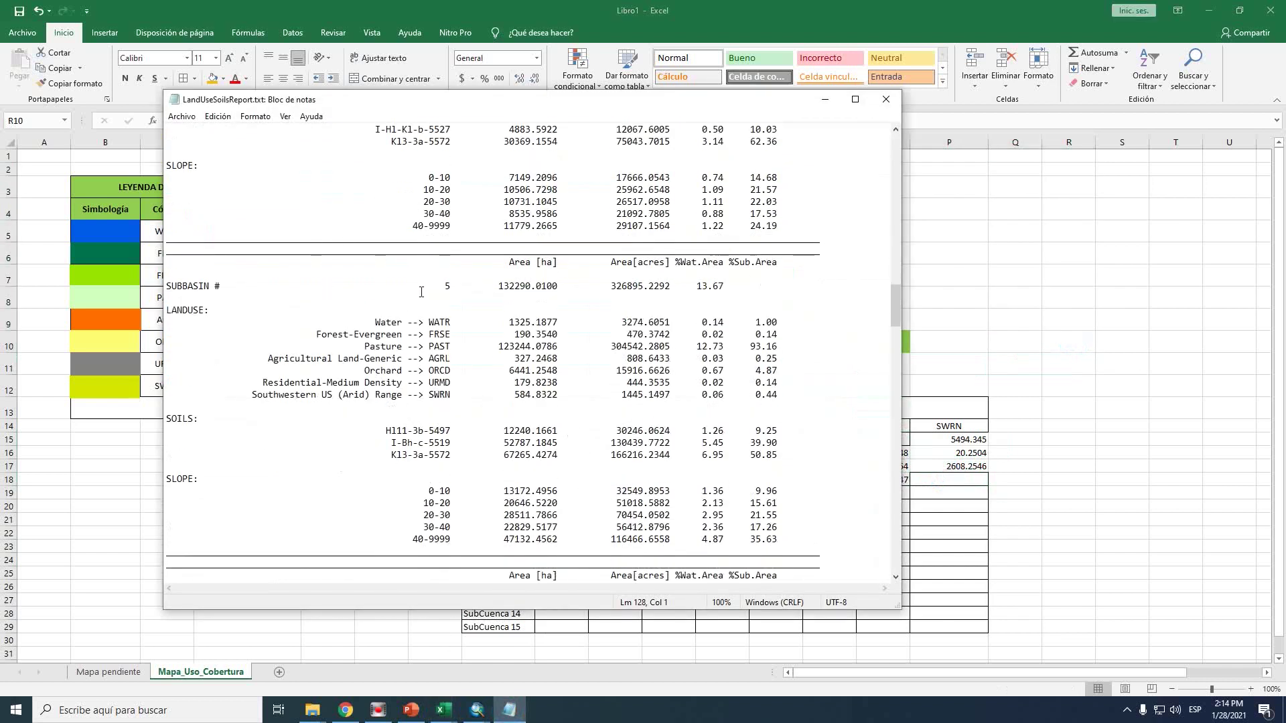
left_click_drag(797, 397, 165, 307)
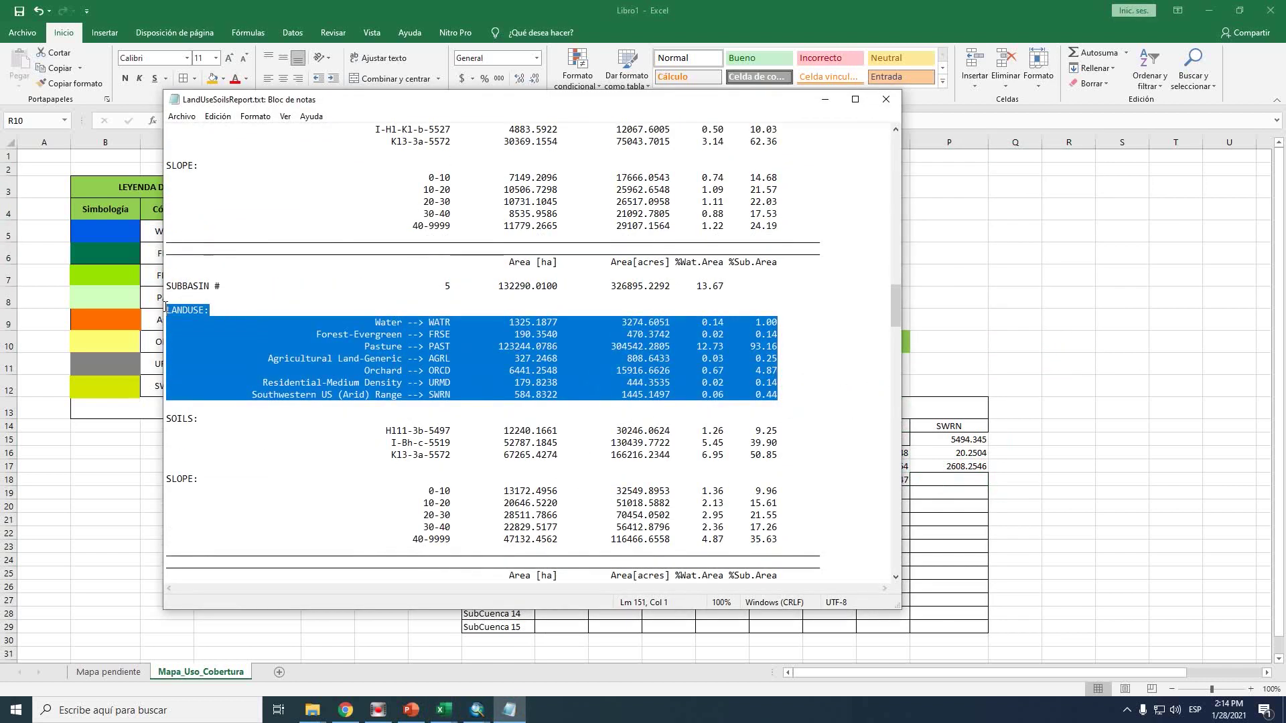
key("alt+Tab")
left_click(566, 171)
key("ctrl+v")
left_click(812, 255)
Move the subbasin 5 hectare values of WATR, FRSE, PAST and AGRL into the SubCuenca 5 row at I19, J19, L19 and M19
left_click(785, 192)
left_click_drag(789, 201, 577, 495)
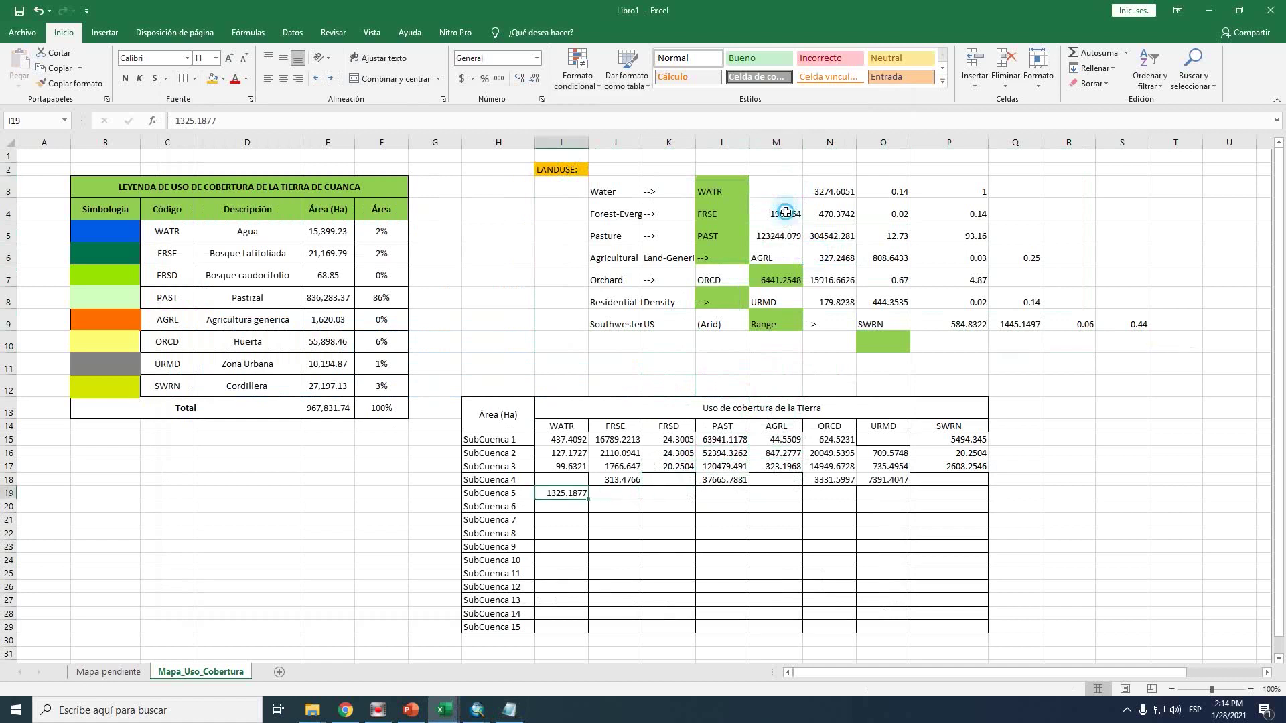
left_click(786, 212)
left_click_drag(787, 205, 619, 494)
left_click(763, 235)
left_click_drag(780, 243, 723, 496)
left_click(805, 261)
left_click_drag(831, 268, 769, 503)
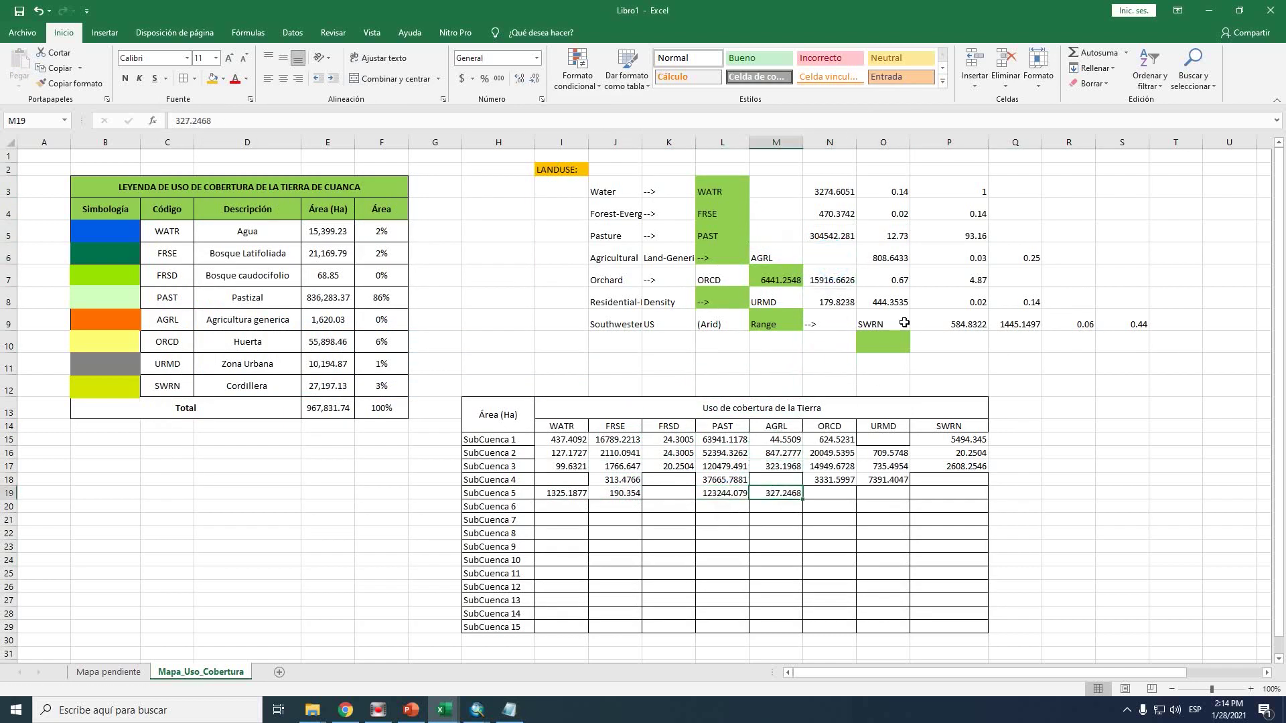
Move the subbasin 5 hectare values of ORCD, URMD and SWRN into the SubCuenca 5 row, N19:P19
left_click(834, 282)
left_click_drag(833, 288, 832, 494)
left_click(788, 280)
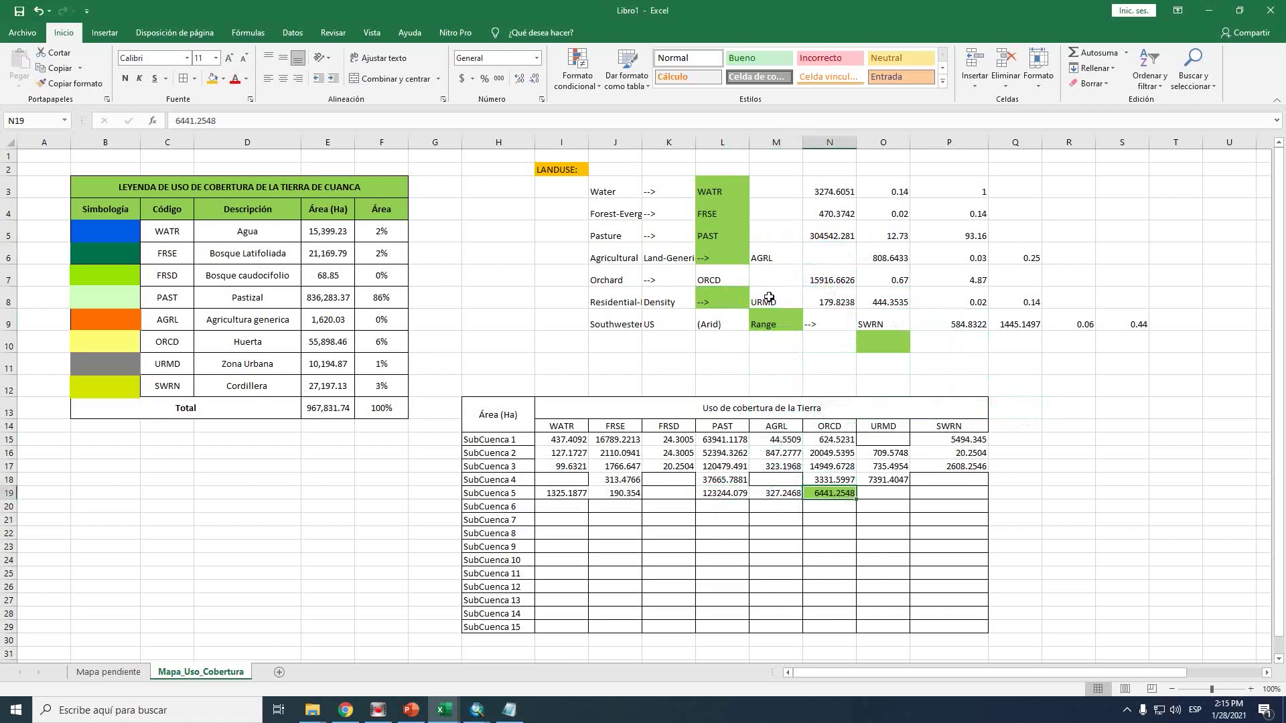
left_click(824, 302)
left_click_drag(826, 307, 892, 496)
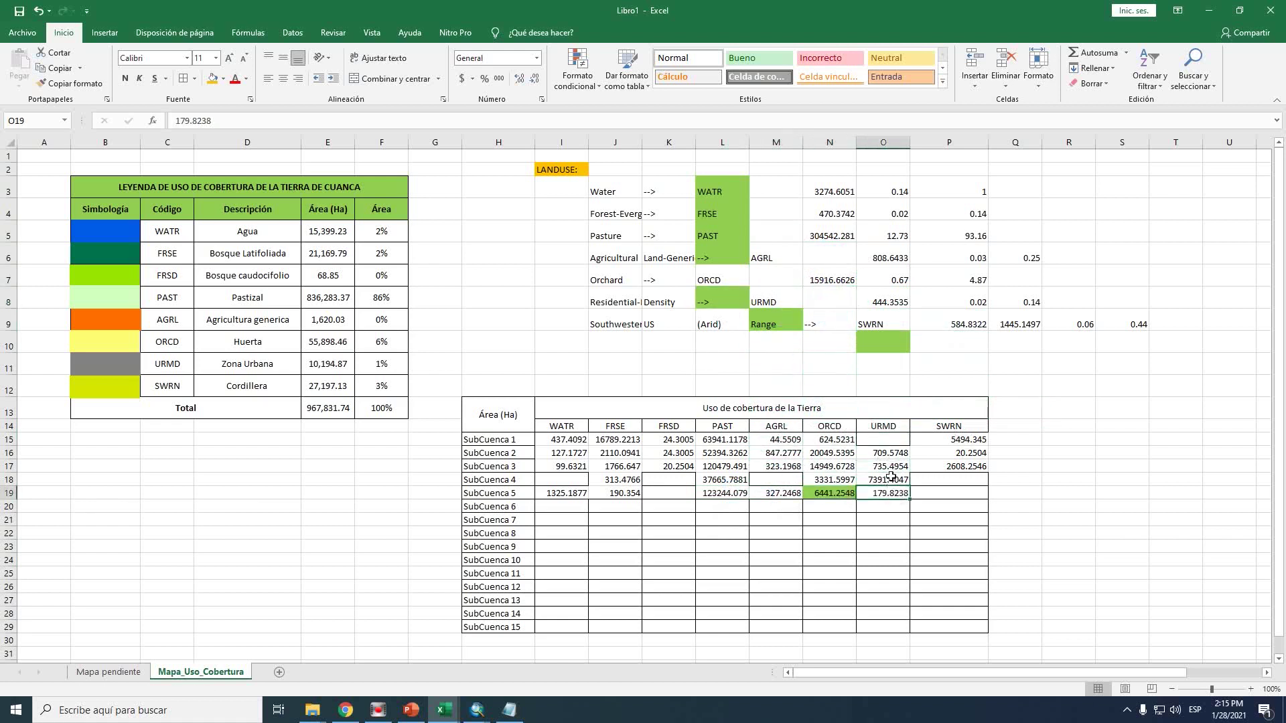
left_click(957, 324)
left_click_drag(968, 331, 939, 501)
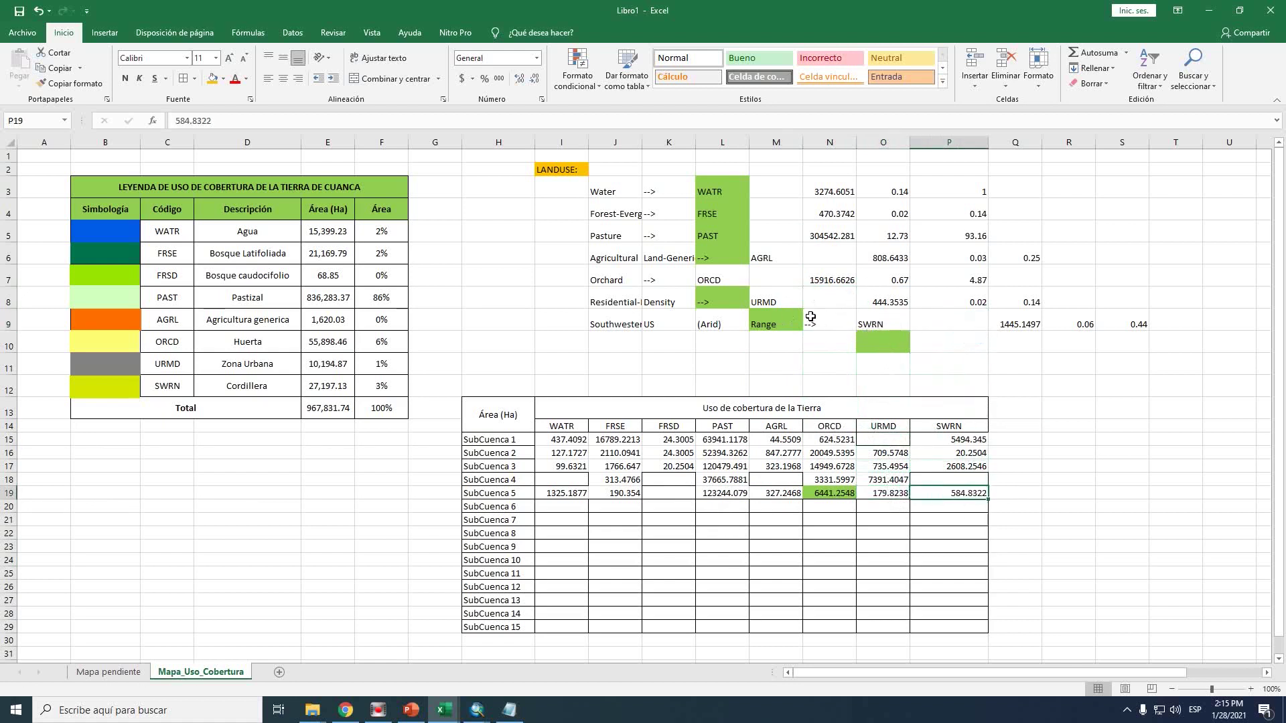
Clear the remaining subbasin 5 contents from I2:S11 above the table
left_click_drag(575, 170, 1135, 359)
key("Delete")
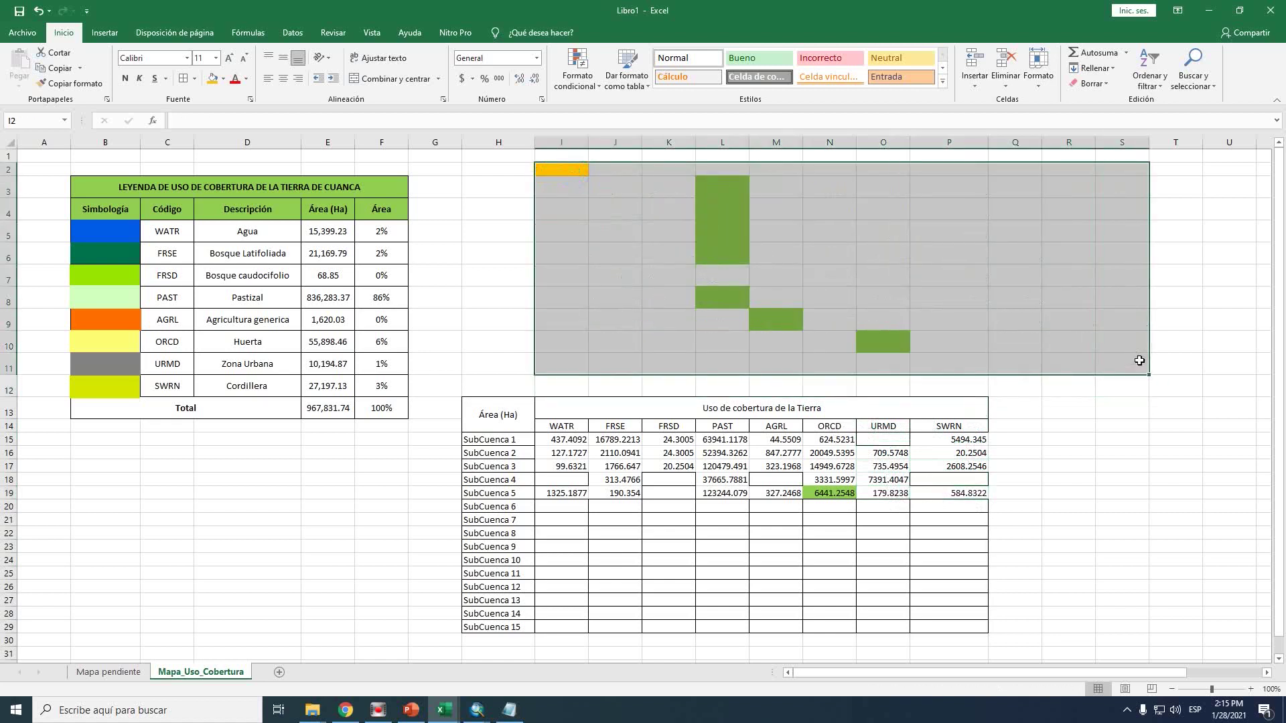
left_click(773, 614)
Copy the LANDUSE block of subbasin 6 from the Notepad report and paste it into the Excel sheet at I2
left_click(502, 712)
scroll(453, 382, "down", 7)
left_click_drag(795, 378, 329, 357)
left_click(414, 385)
left_click_drag(779, 387, 134, 333)
key("ctrl+c")
left_click(1032, 271)
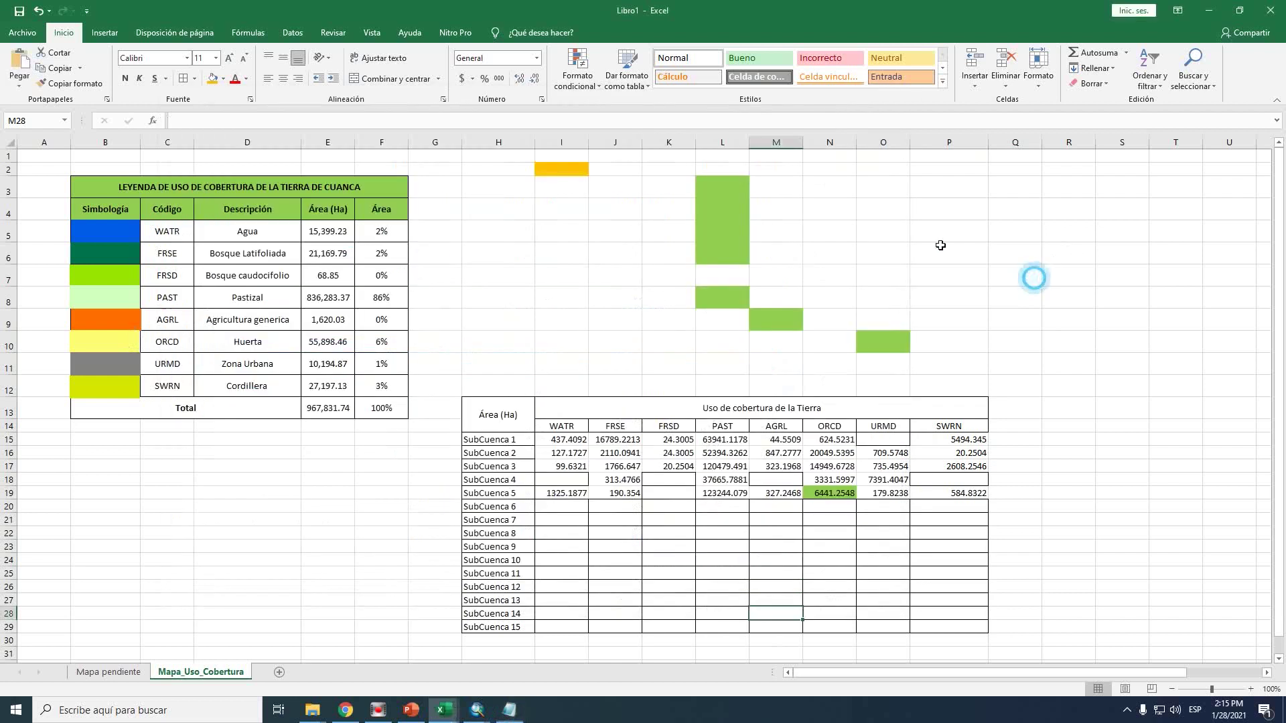
left_click(555, 170)
key("ctrl+v")
left_click(726, 229)
Move the subbasin 6 hectare values of WATR, PAST, ORCD and SWRN into the SubCuenca 6 row at I20, L20, N20 and P20
left_click_drag(777, 192, 814, 253)
left_click(780, 193)
left_click_drag(782, 200, 563, 507)
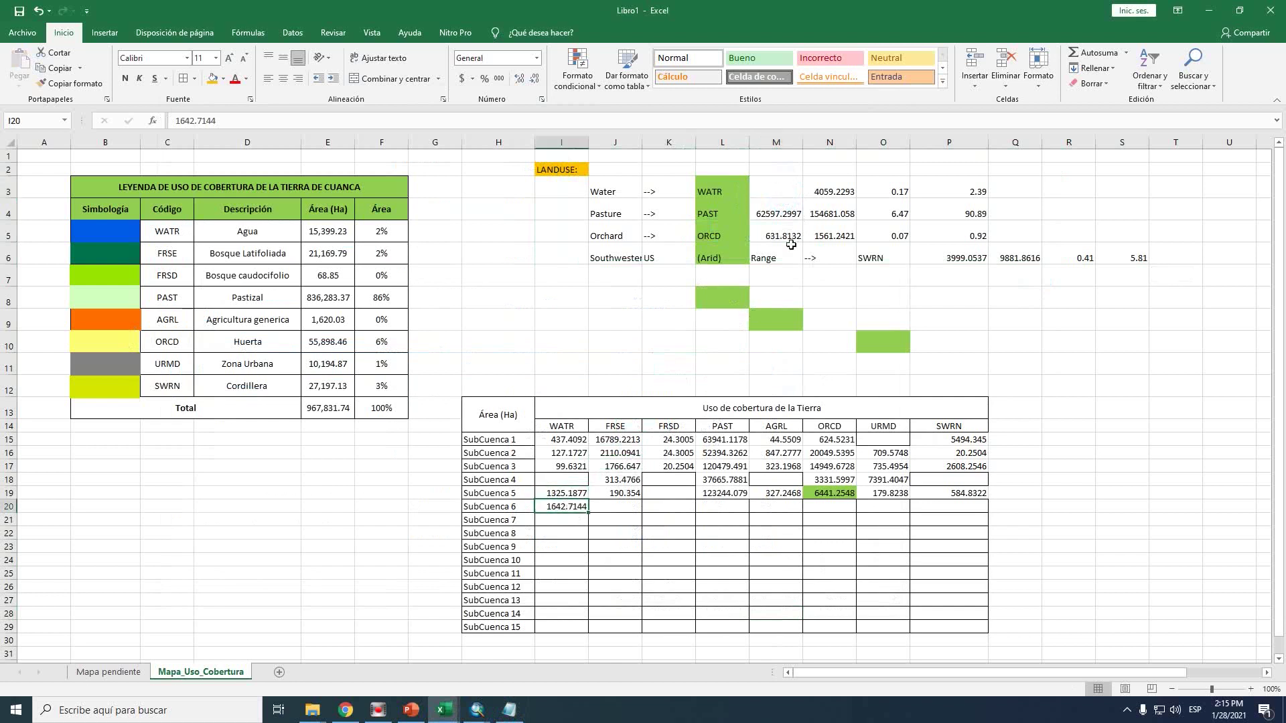
left_click(788, 209)
left_click_drag(783, 221, 715, 502)
left_click(781, 236)
left_click_drag(781, 246, 834, 513)
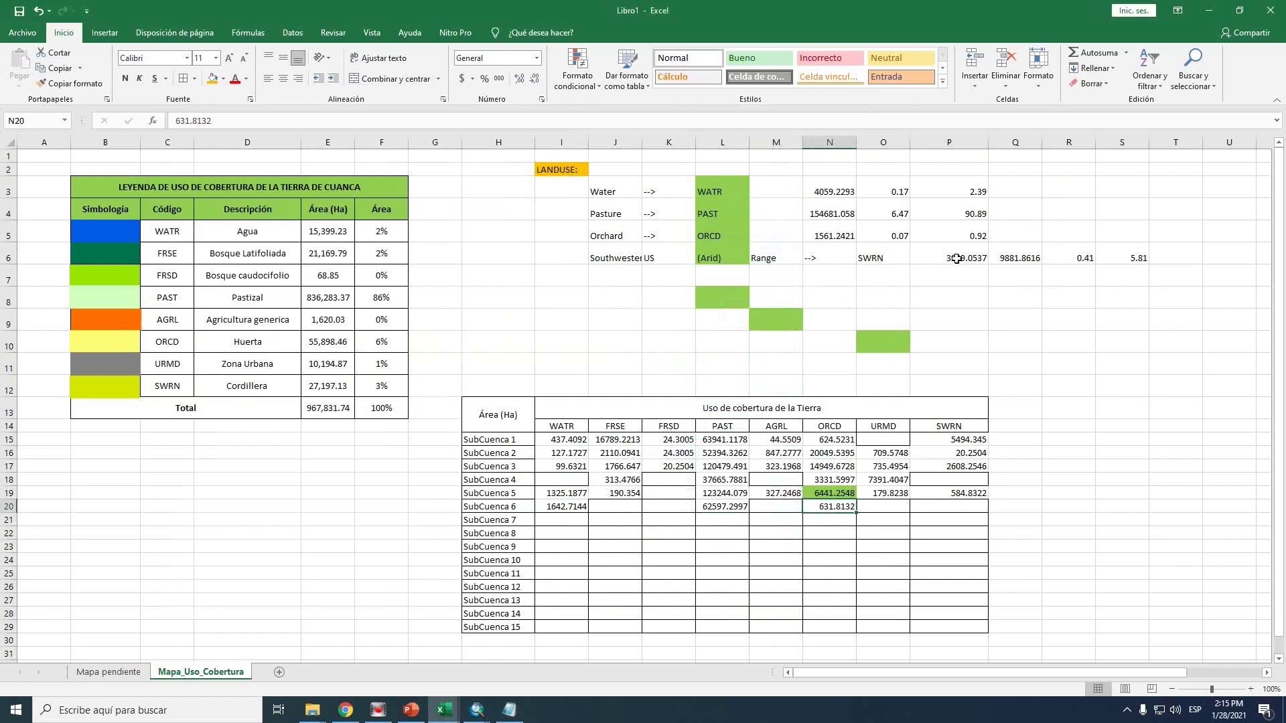
left_click(956, 259)
left_click_drag(954, 265, 949, 508)
left_click(900, 297)
Clear the subbasin 6 leftovers from I2:S10, then copy the subbasin 7 LANDUSE block from the Notepad report and paste it into Excel at I2
left_click_drag(1125, 341, 567, 172)
key("Delete")
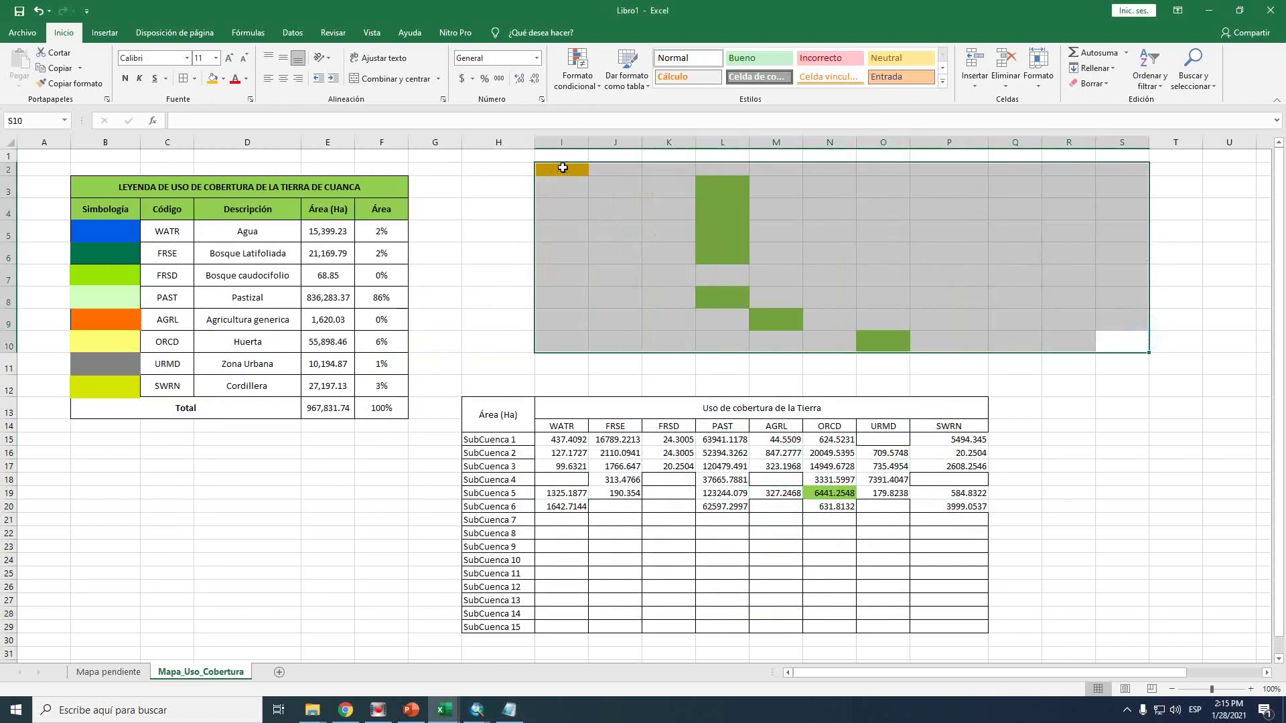
left_click(509, 710)
scroll(762, 353, "down", 6)
left_click_drag(791, 370, 165, 334)
key("ctrl+c")
key("alt+Tab")
left_click(568, 172)
key("ctrl+v")
Move the subbasin 7 hectare values of WATR, PAST and SWRN into the SubCuenca 7 row at I21, L21 and P21
left_click(779, 193)
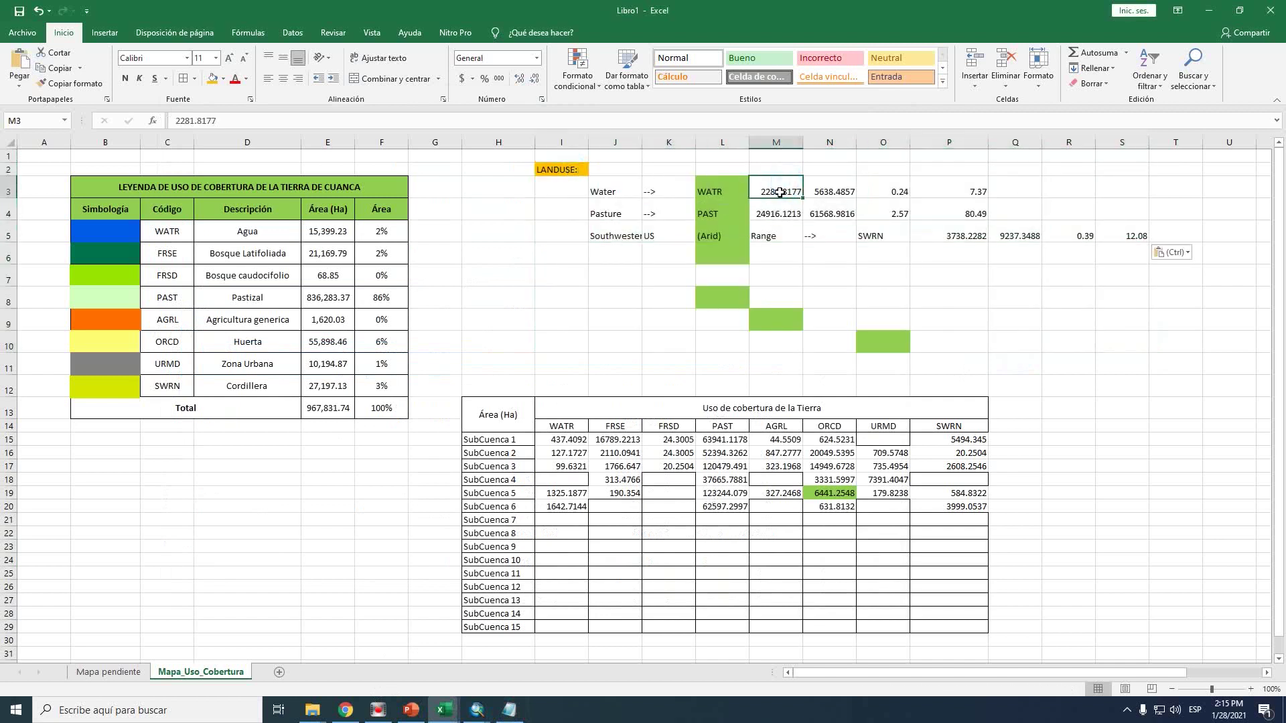
left_click_drag(781, 203, 566, 526)
left_click(769, 215)
left_click_drag(781, 204, 737, 523)
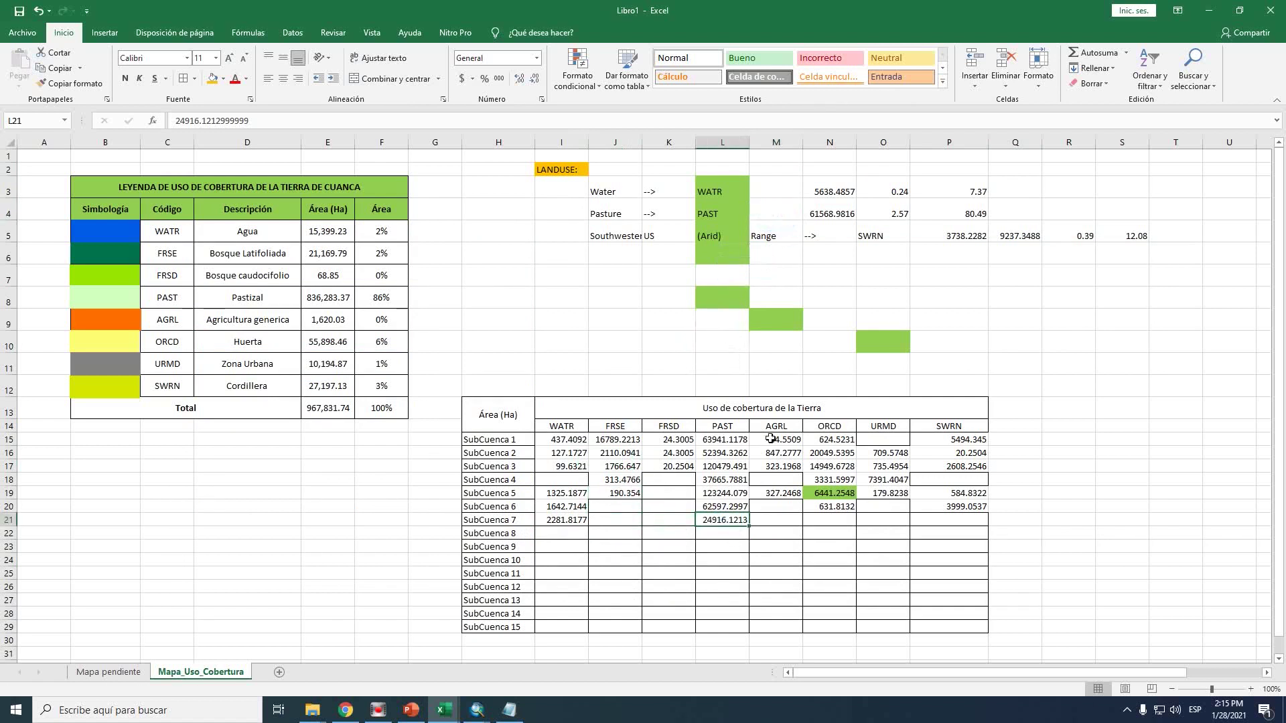
left_click(879, 232)
left_click_drag(885, 240, 951, 522)
left_click(951, 236)
left_click(1060, 516)
Clear the subbasin 7 leftovers from I2:T8, then copy the subbasin 8 LANDUSE block from the Notepad report and paste it into Excel at I2
mouse_move(1165, 299)
left_mouse_down()
mouse_move(794, 191)
mouse_move(573, 170)
left_mouse_up()
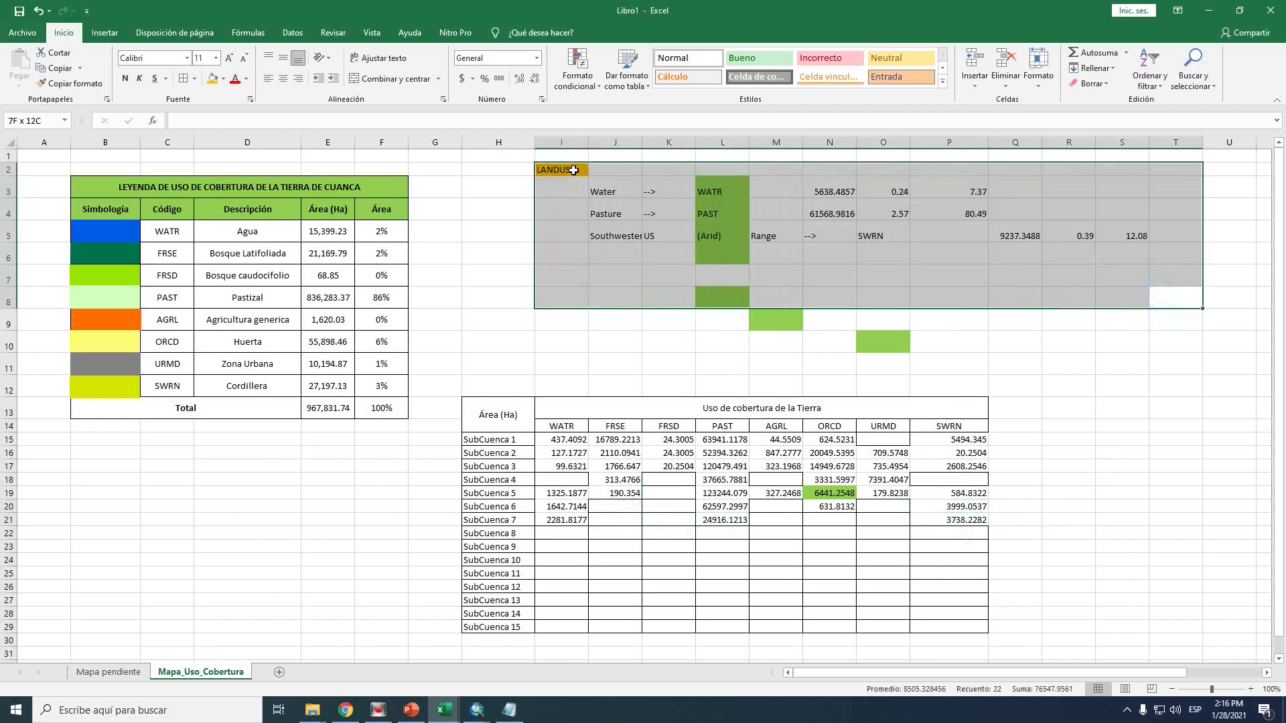
key("Delete")
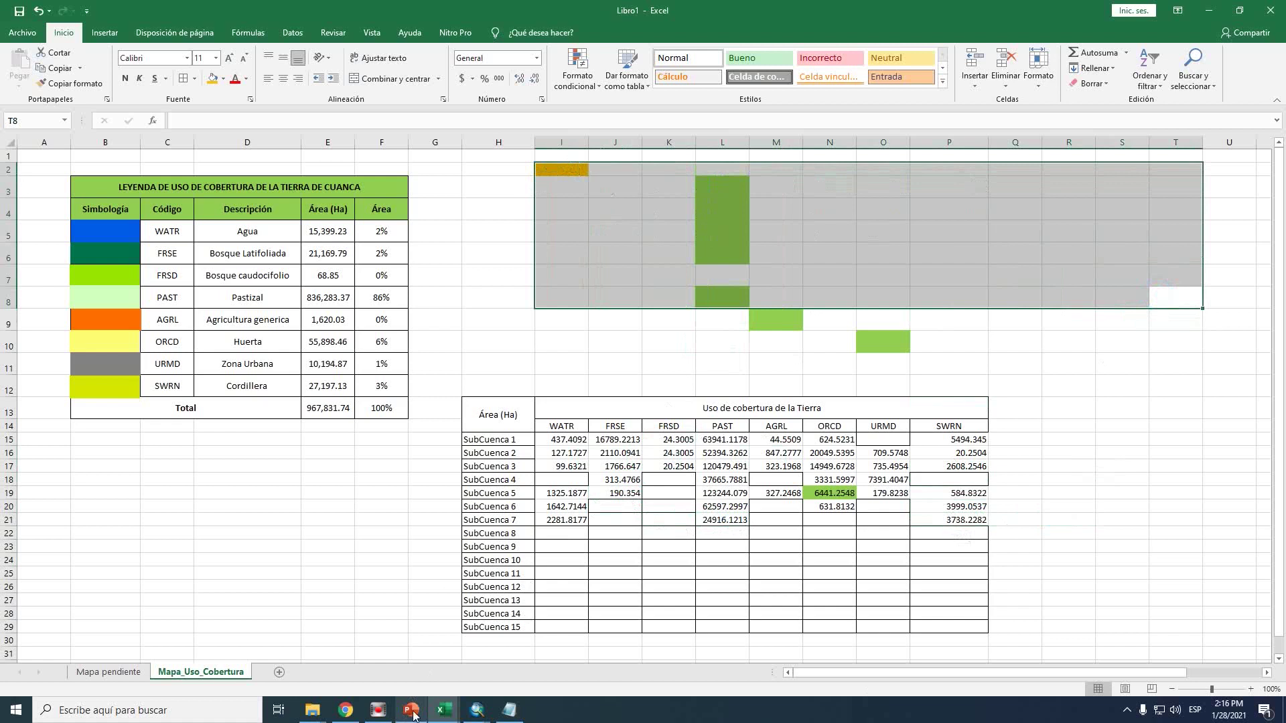
left_click(509, 710)
left_click(554, 436)
left_click_drag(807, 300, 194, 262)
key("ctrl+c")
key("alt+Tab")
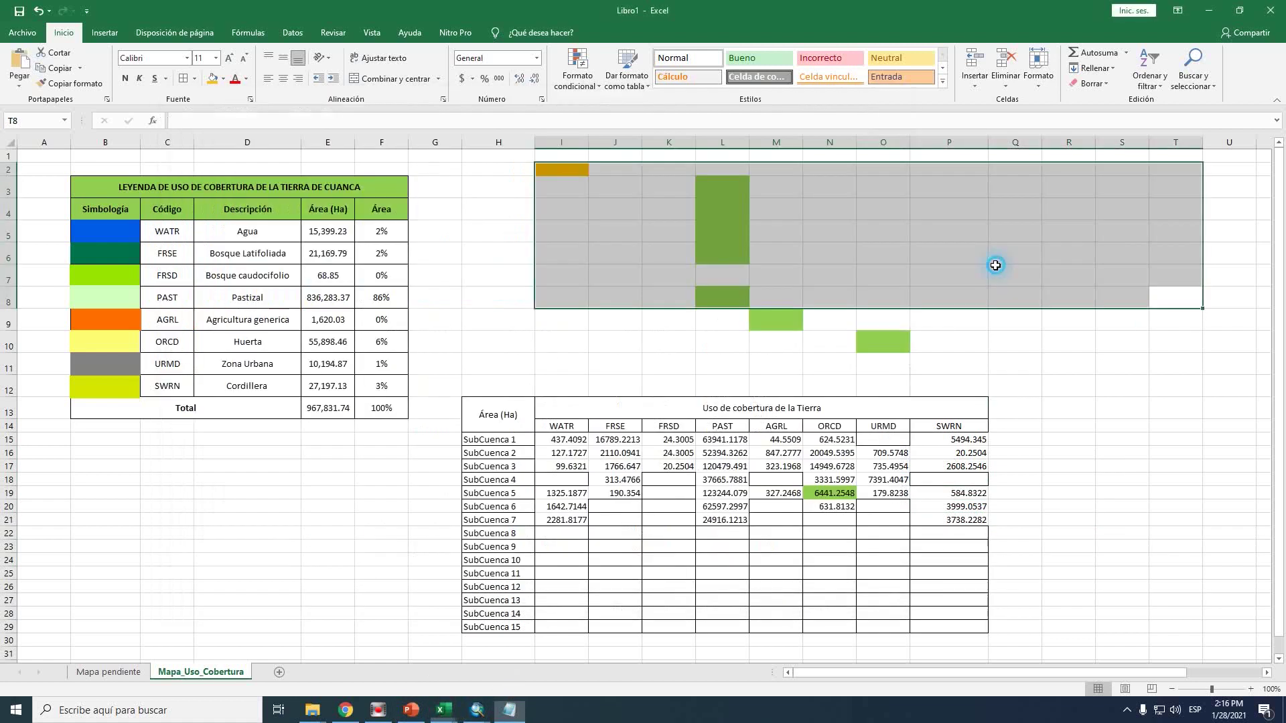
key("ctrl+v")
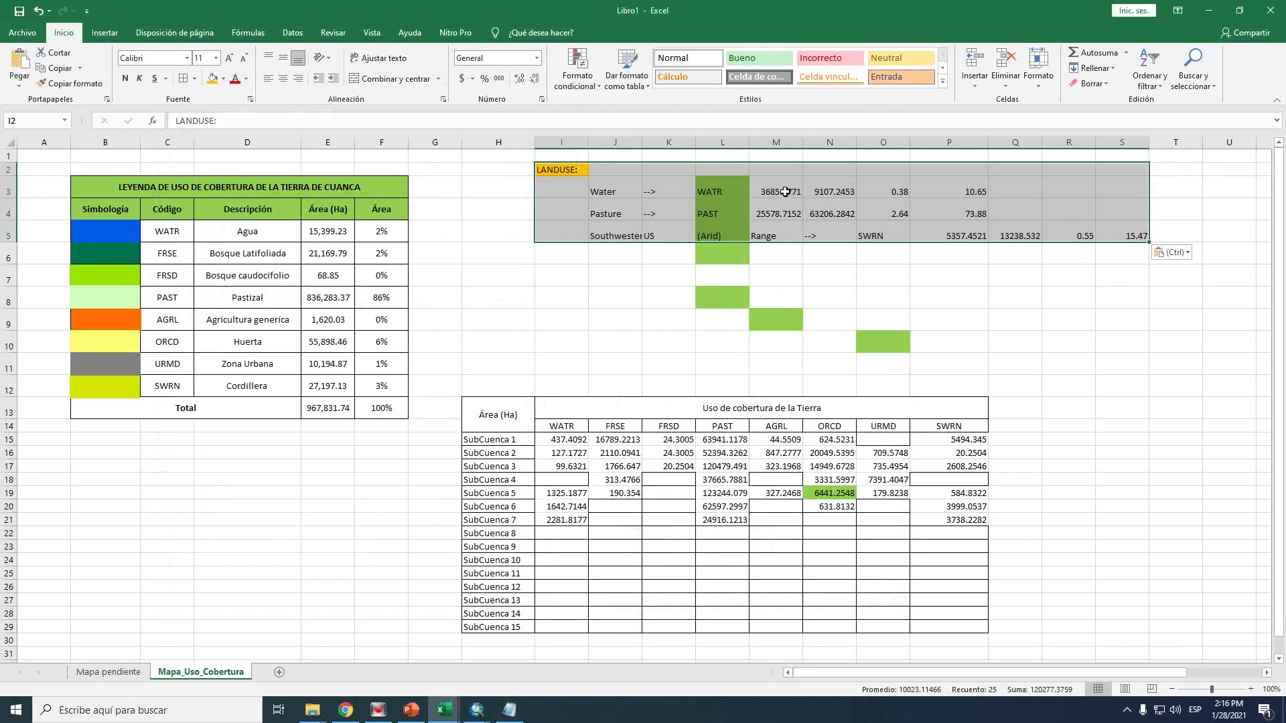
Move the subbasin 8 hectare values of WATR, PAST and SWRN into the SubCuenca 8 row at I22, L22 and P22
left_click(785, 192)
left_click_drag(785, 200, 569, 534)
left_click(788, 221)
left_click_drag(789, 224, 722, 536)
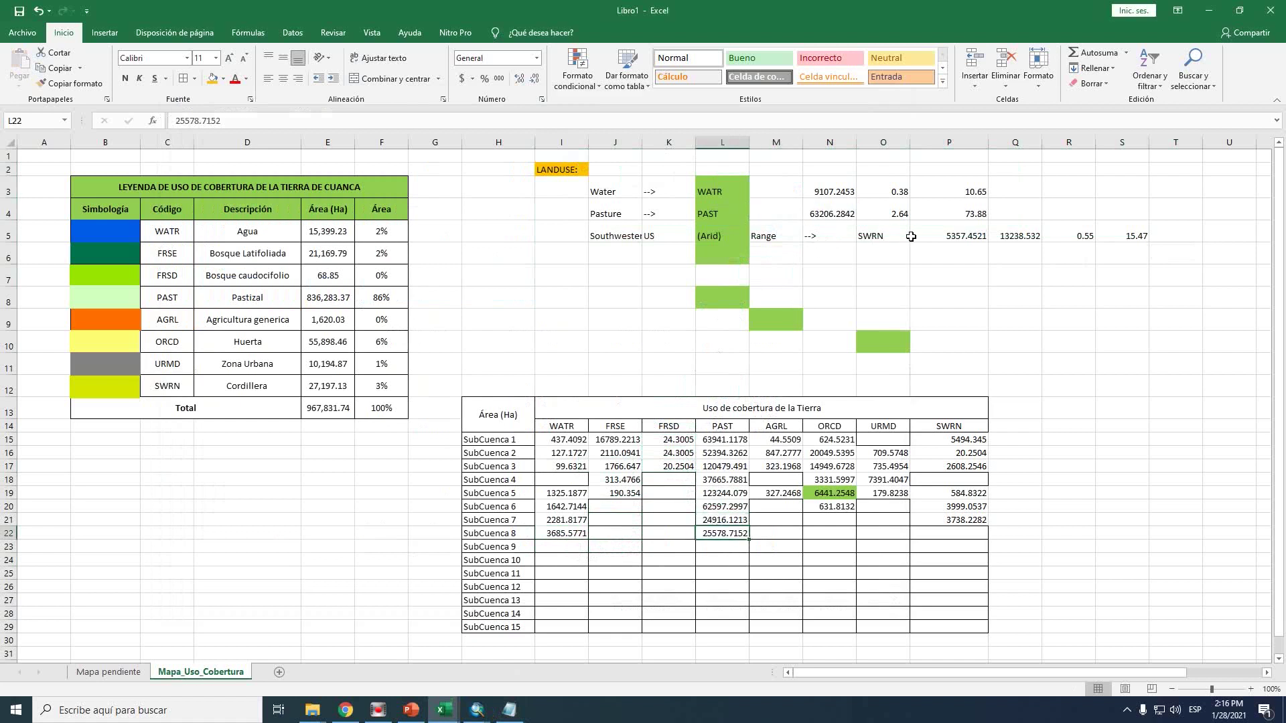
left_click(948, 234)
left_click_drag(952, 241, 938, 534)
Clear the subbasin 8 leftovers from I1:S9, then copy the subbasin 9 LANDUSE block from the Notepad report and paste it into Excel at I2
left_click_drag(1125, 315, 556, 162)
key("Delete")
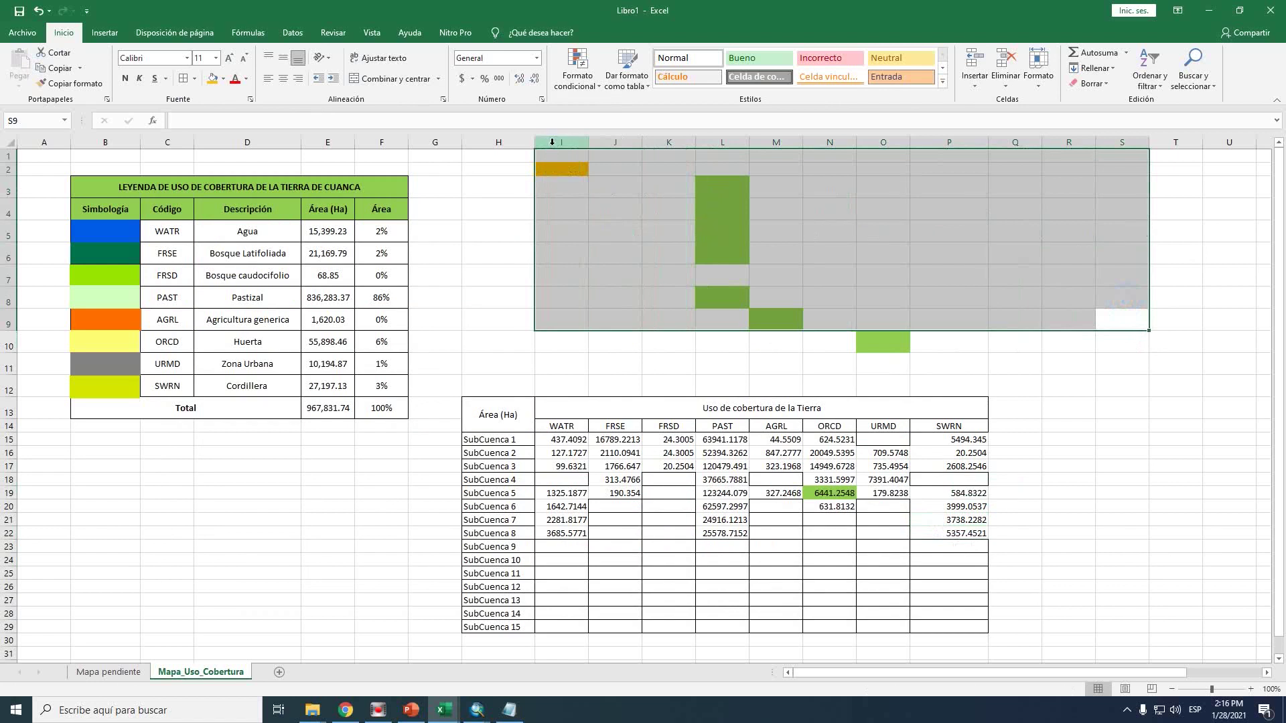
left_click(510, 712)
scroll(505, 441, "down", 6)
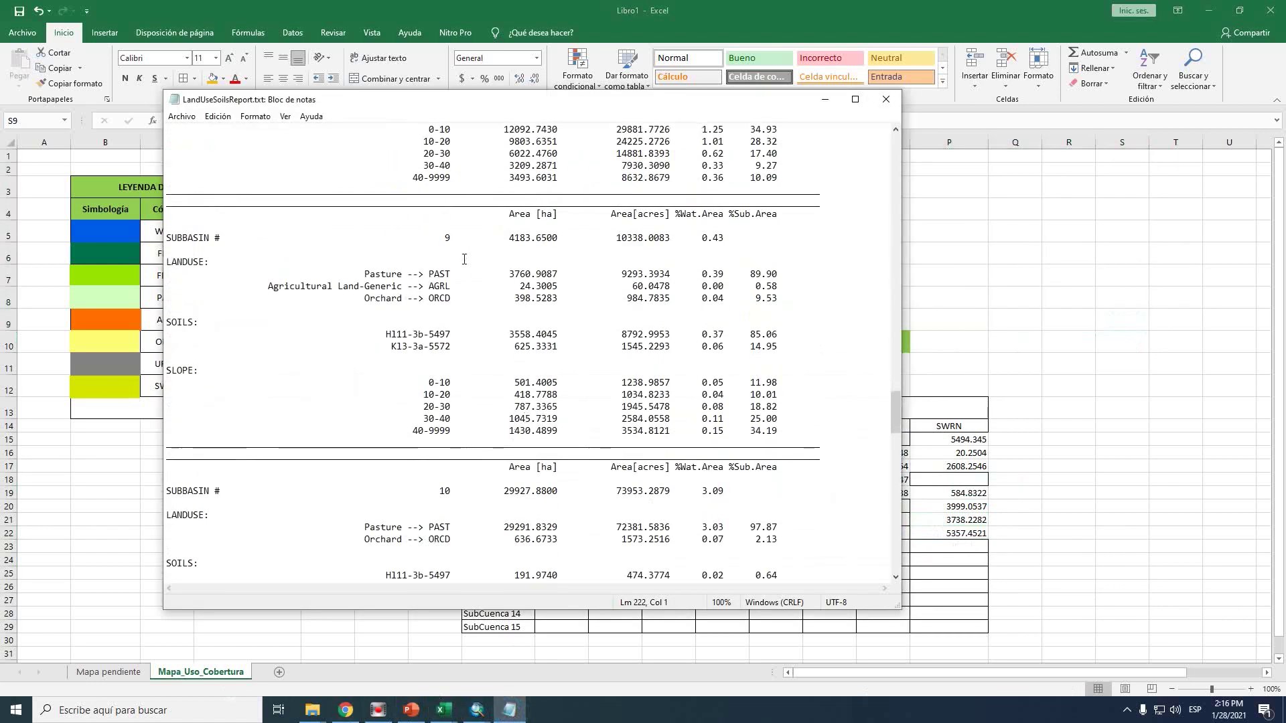
left_click_drag(781, 315, 121, 268)
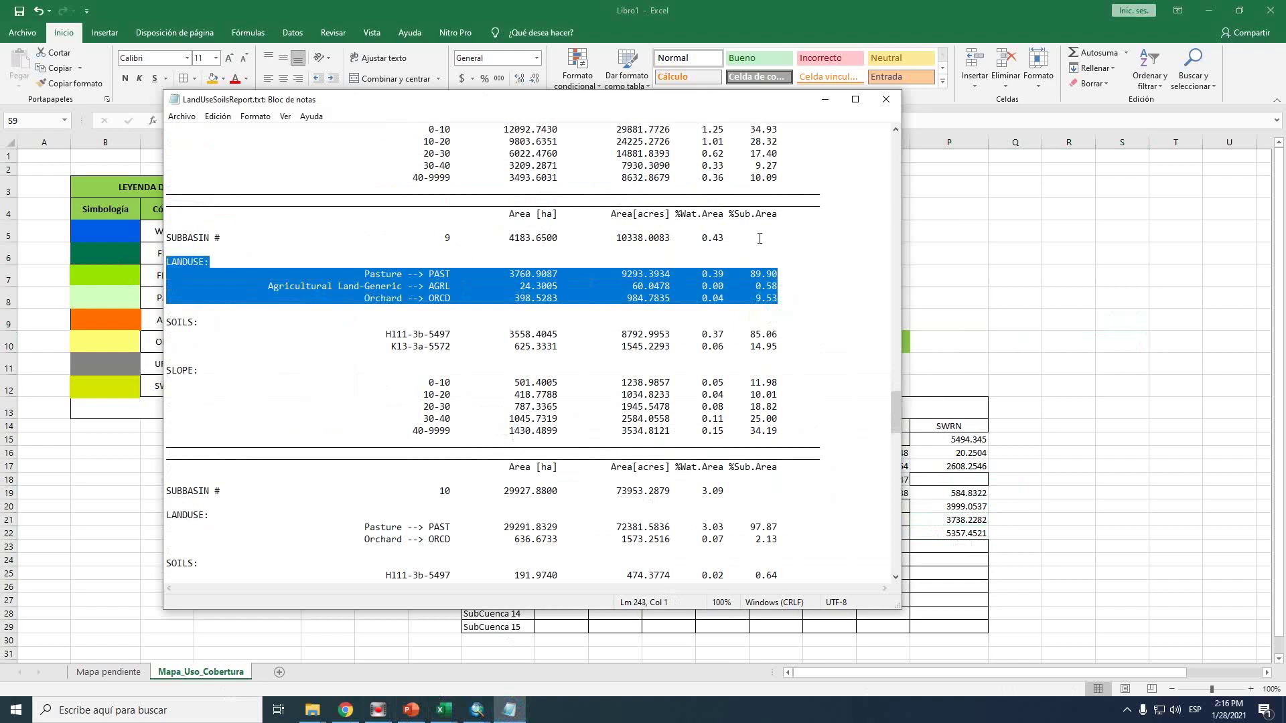
left_click(1099, 342)
left_click(561, 168)
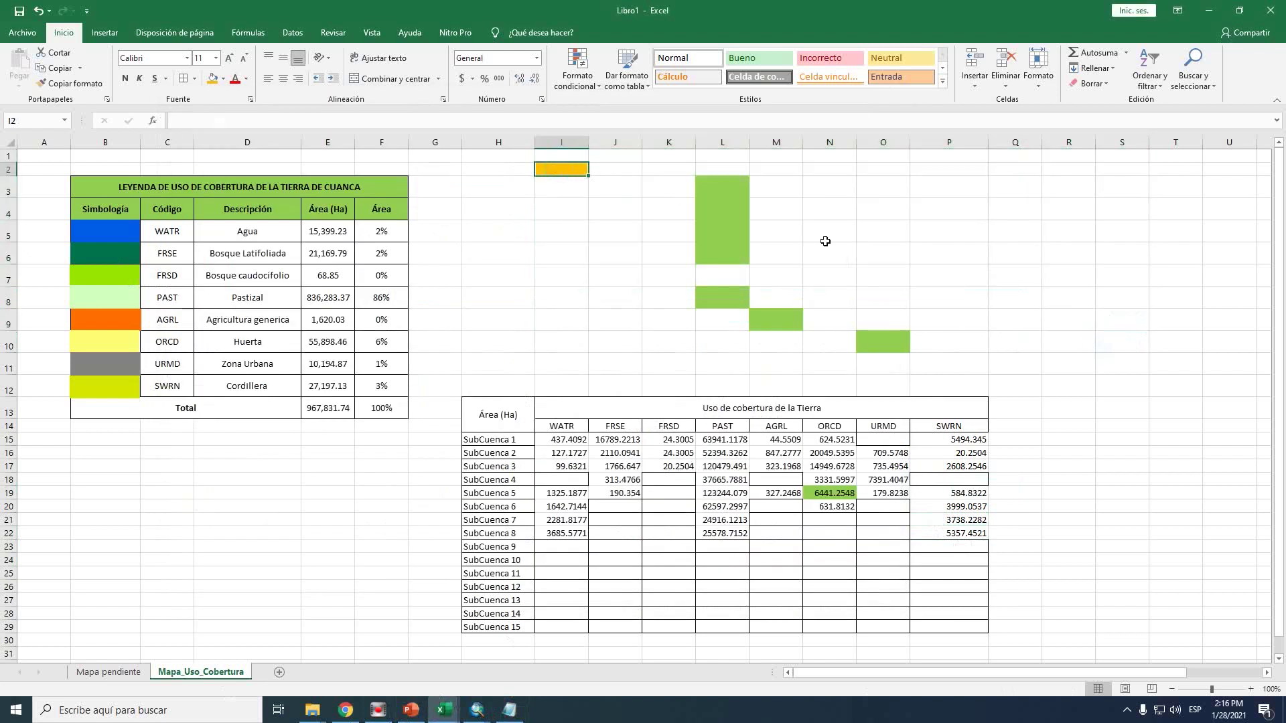
left_click(510, 711)
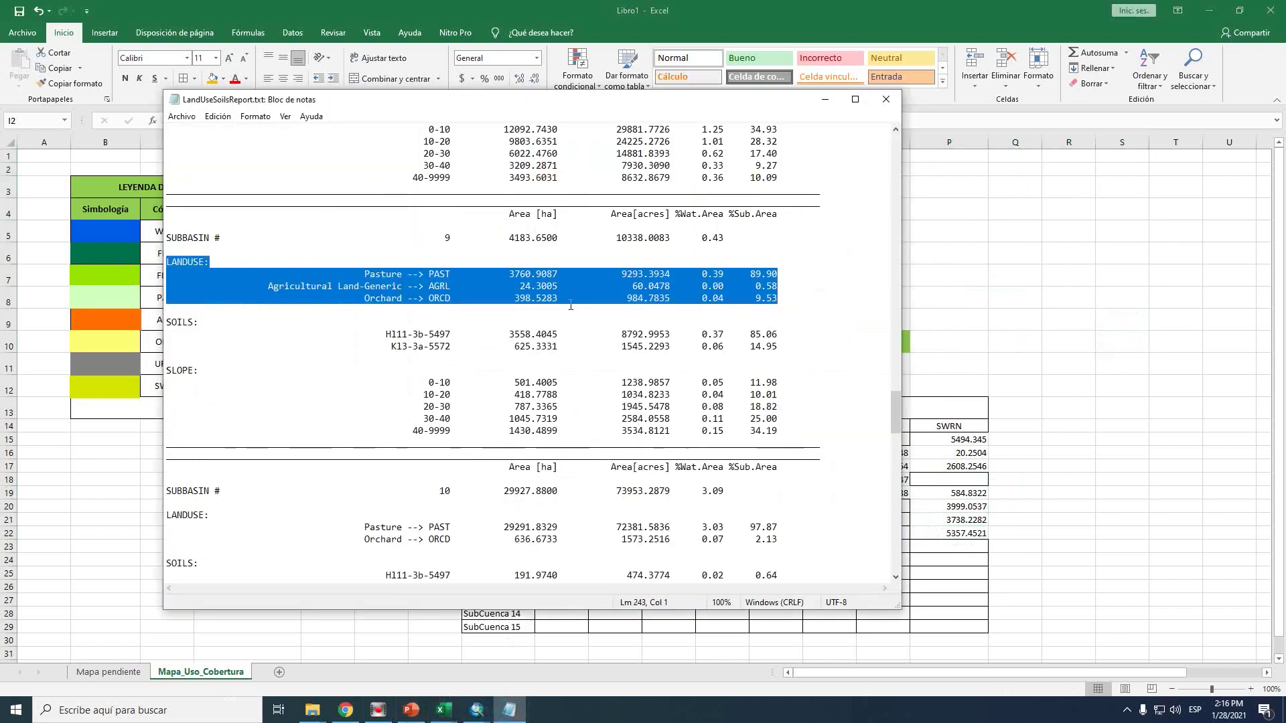
key("alt+Tab")
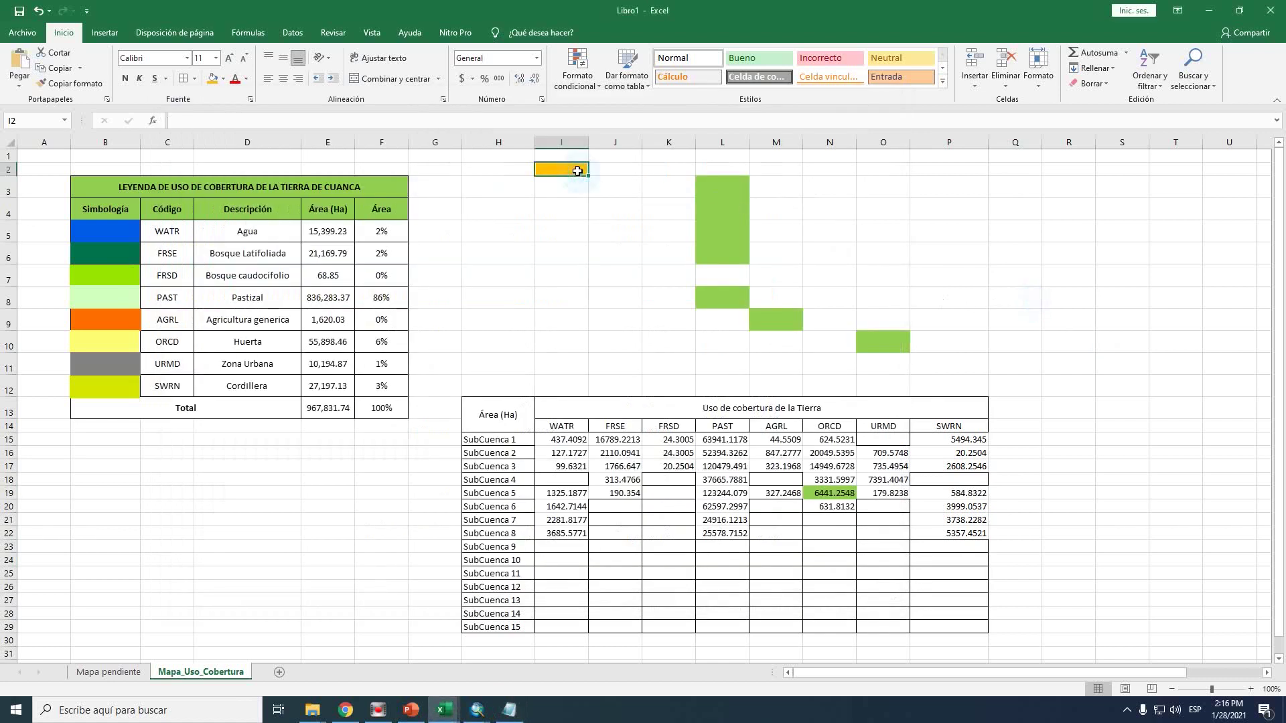
key("ctrl+v")
left_click(775, 276)
Move the subbasin 9 hectare values of PAST, AGRL and ORCD into the SubCuenca 9 row, L23:N23
left_click(775, 194)
left_click_drag(779, 203, 727, 553)
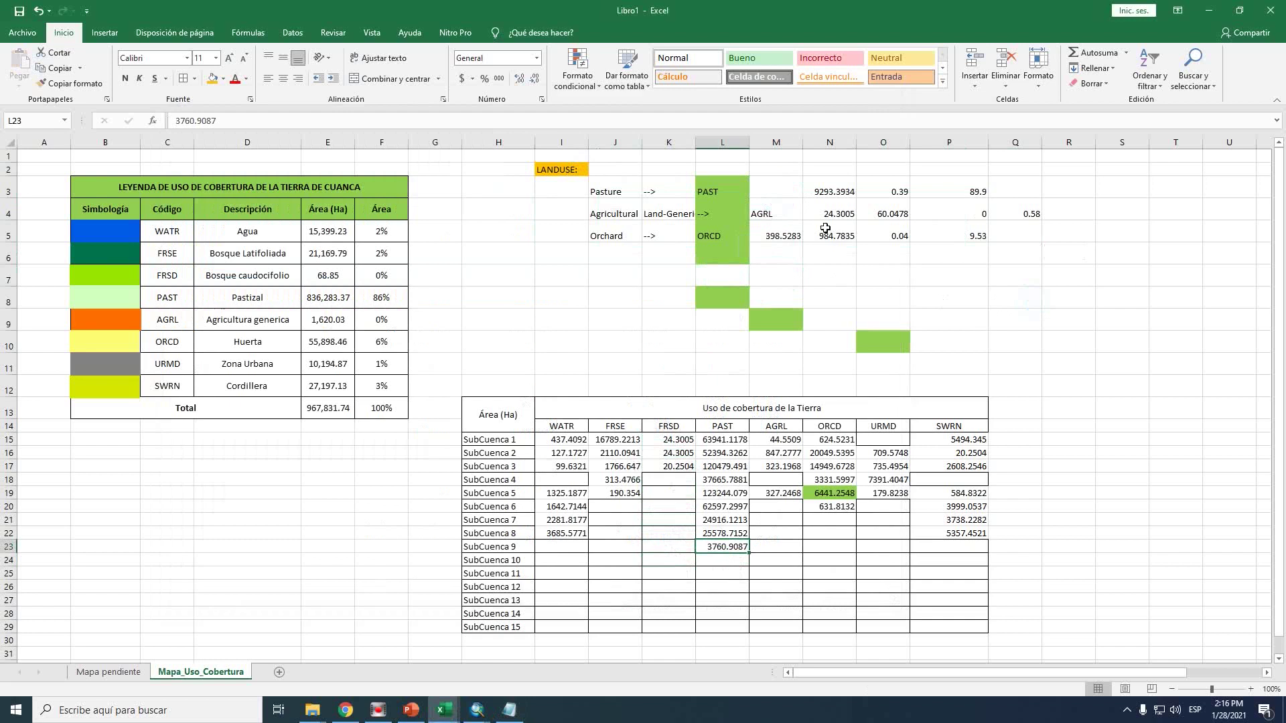
left_click(830, 212)
left_click_drag(837, 221, 794, 550)
left_click(778, 239)
left_click_drag(782, 245, 834, 551)
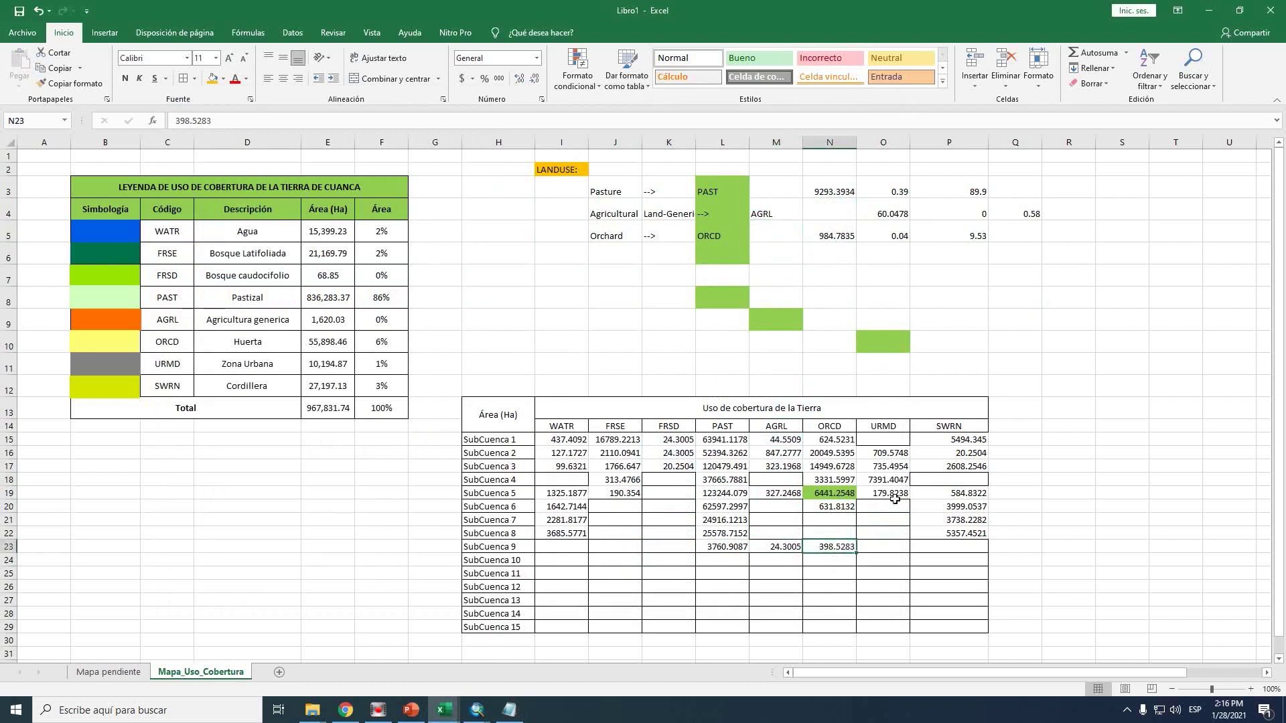
Clear the subbasin 9 leftovers above the table, then copy the subbasin 10 LANDUSE block from the Notepad report and paste it into Excel at I2
left_click_drag(1152, 326, 498, 175)
key("Delete")
left_click(507, 711)
scroll(428, 333, "down", 6)
scroll(428, 354, "down", 1)
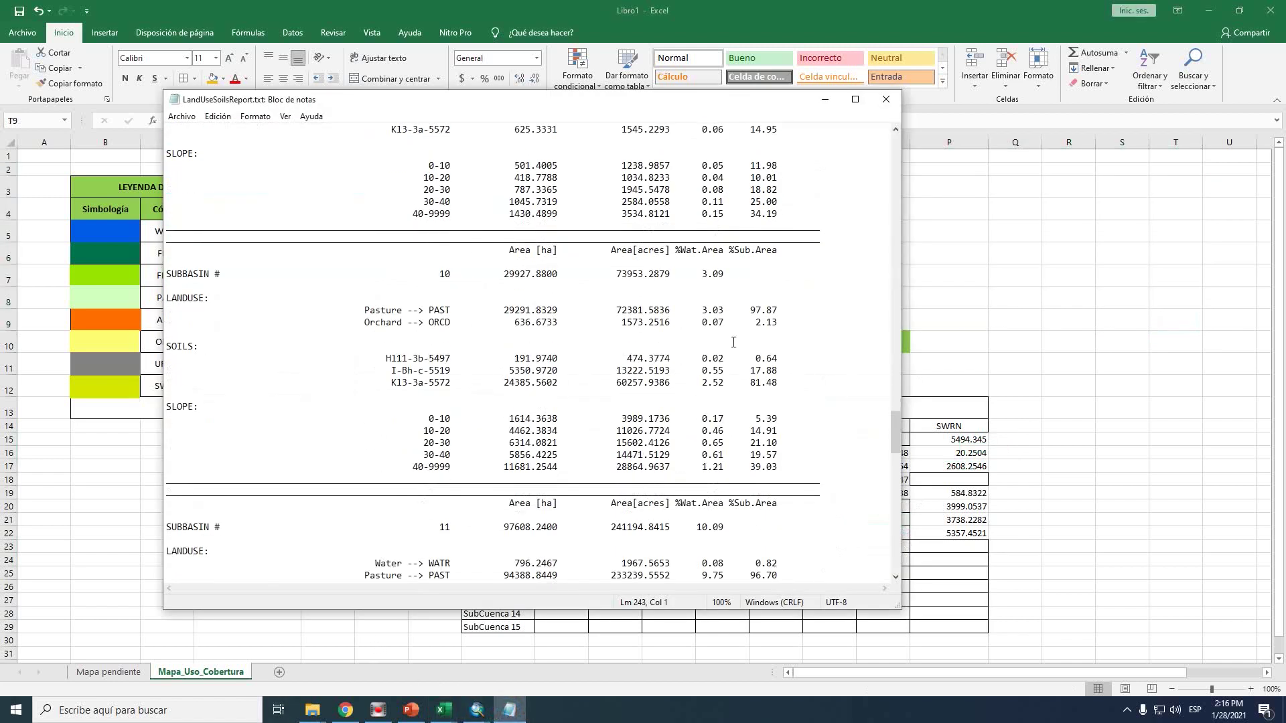
left_click_drag(779, 324, 178, 297)
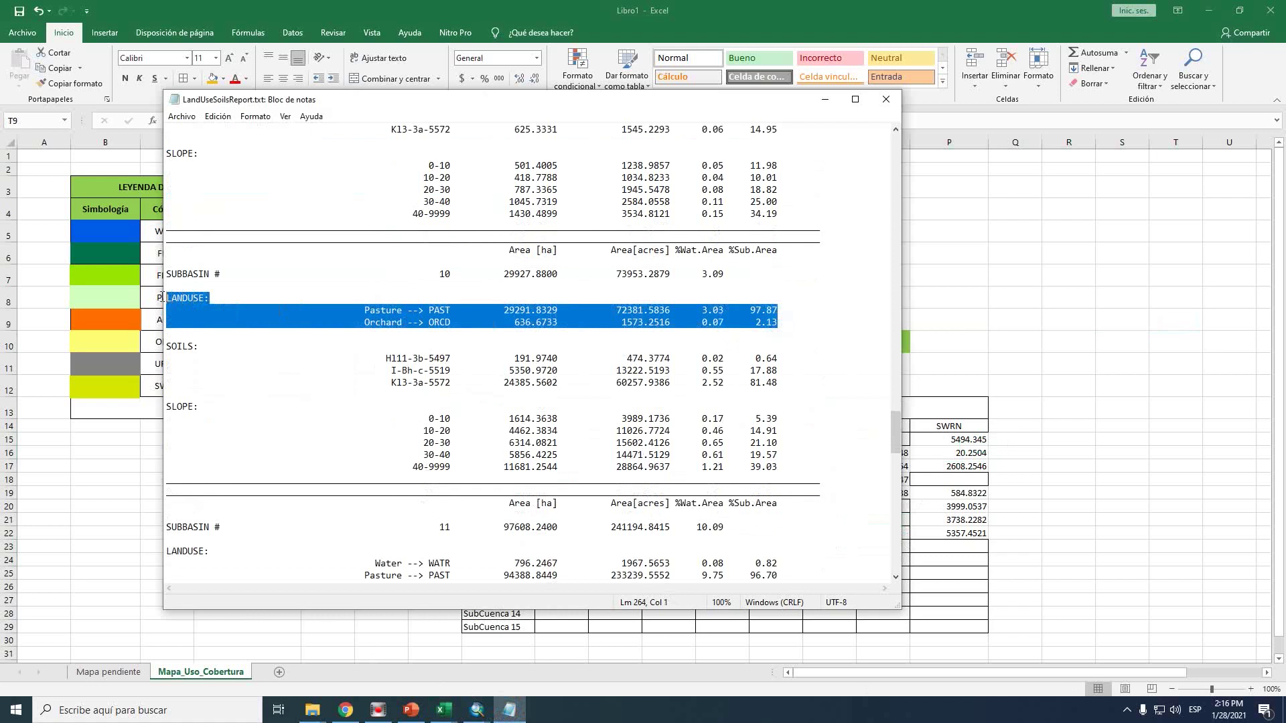
left_click(1055, 310)
left_click(562, 170)
key("ctrl+v")
left_click(932, 280)
Move the subbasin 10 hectare values of PAST and ORCD into the SubCuenca 10 row at L24 and N24
left_click(777, 191)
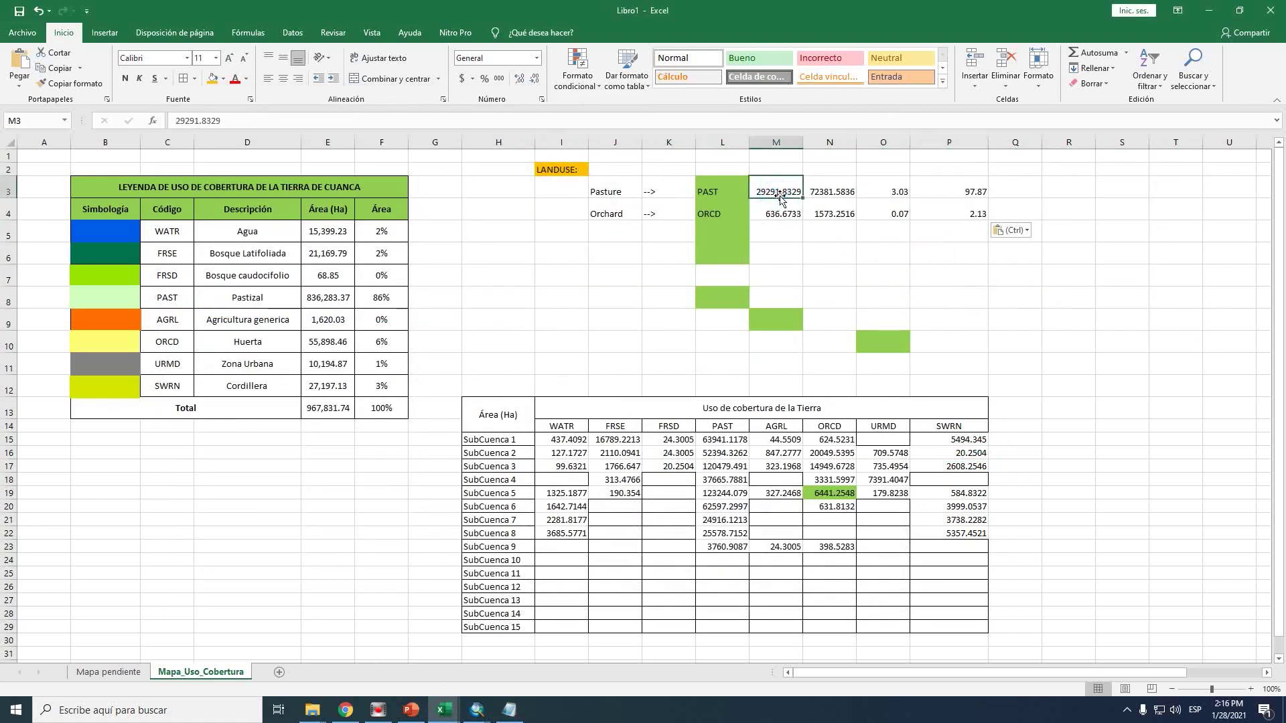
left_click_drag(756, 201, 704, 570)
left_click(772, 215)
left_click_drag(781, 223, 834, 569)
Clear the subbasin 10 leftovers from I1:R9, then copy the subbasin 11 LANDUSE block from the Notepad report and paste it into Excel at I2
left_click_drag(1052, 323, 549, 160)
key("Delete")
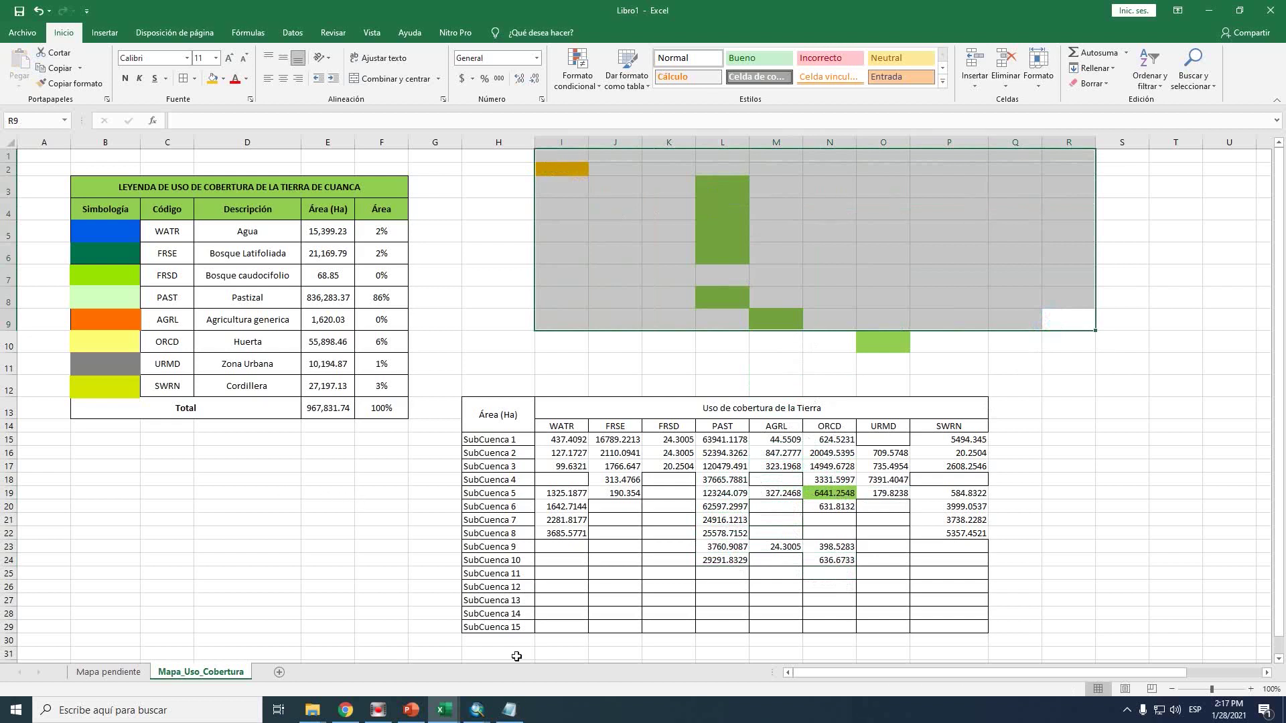
left_click(511, 711)
scroll(736, 290, "down", 10)
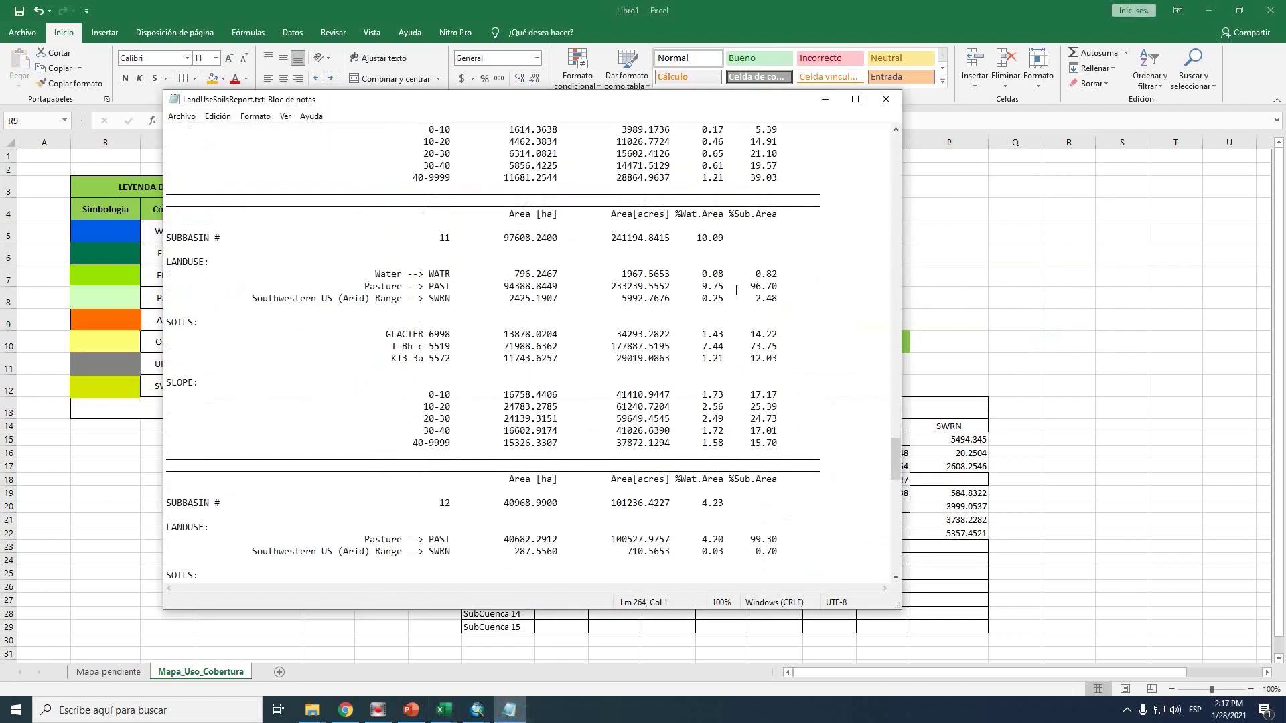
left_click_drag(779, 299, 165, 263)
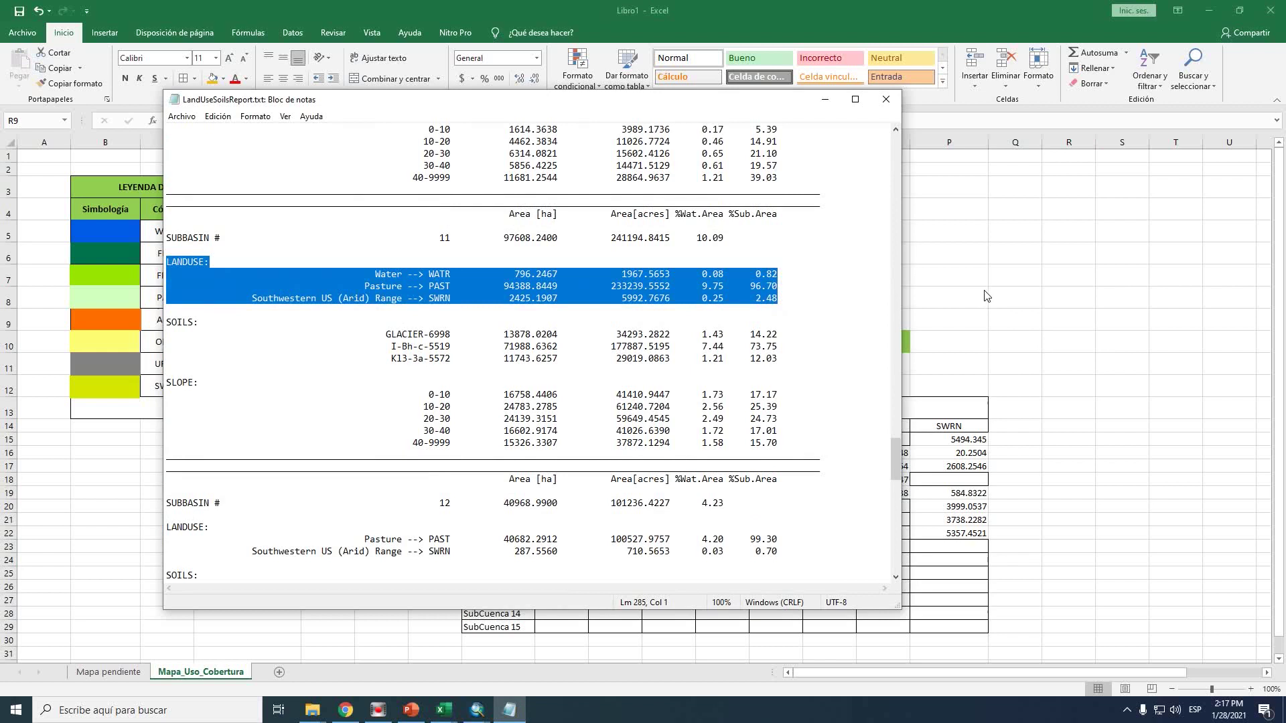
left_click(1009, 311)
key("ctrl+v")
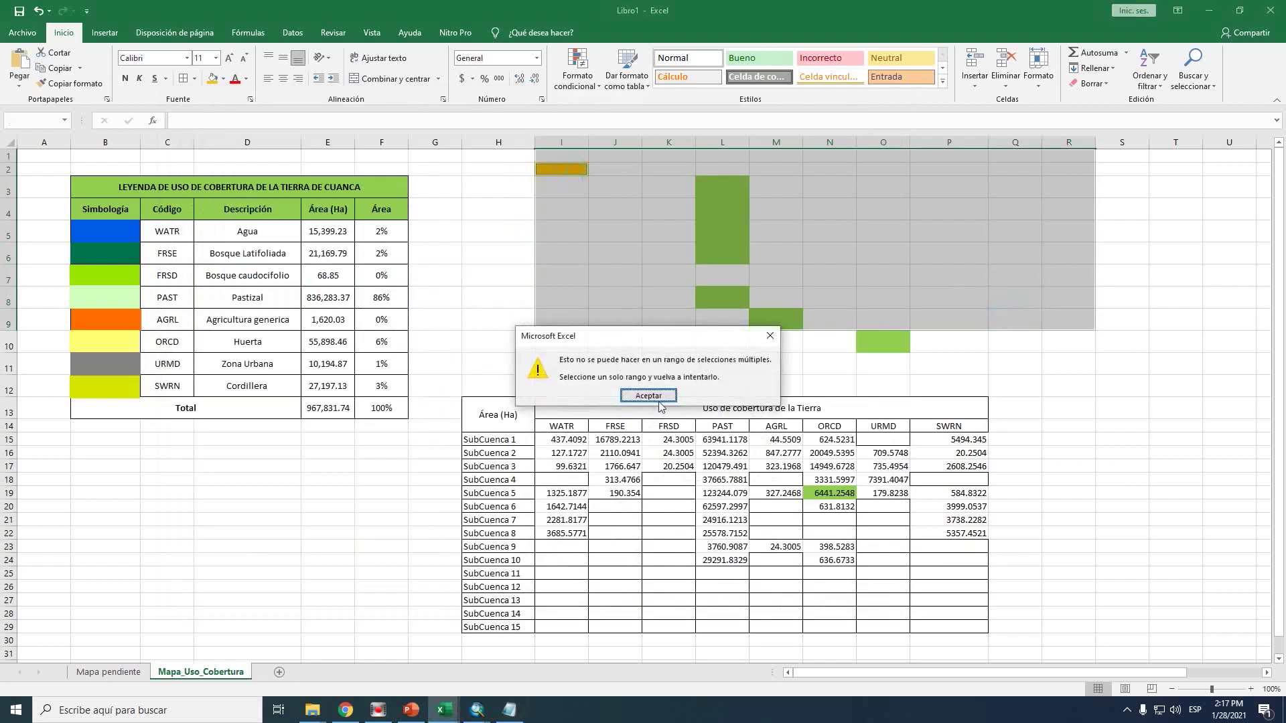
left_click(645, 392)
left_click(759, 345)
left_click(584, 172)
key("ctrl+v")
Move the subbasin 11 hectare values of WATR, PAST and SWRN into the SubCuenca 11 row at I25, L25 and P25
left_click(798, 275)
left_click(791, 194)
left_click_drag(792, 193, 577, 575)
left_click_drag(802, 217, 737, 575)
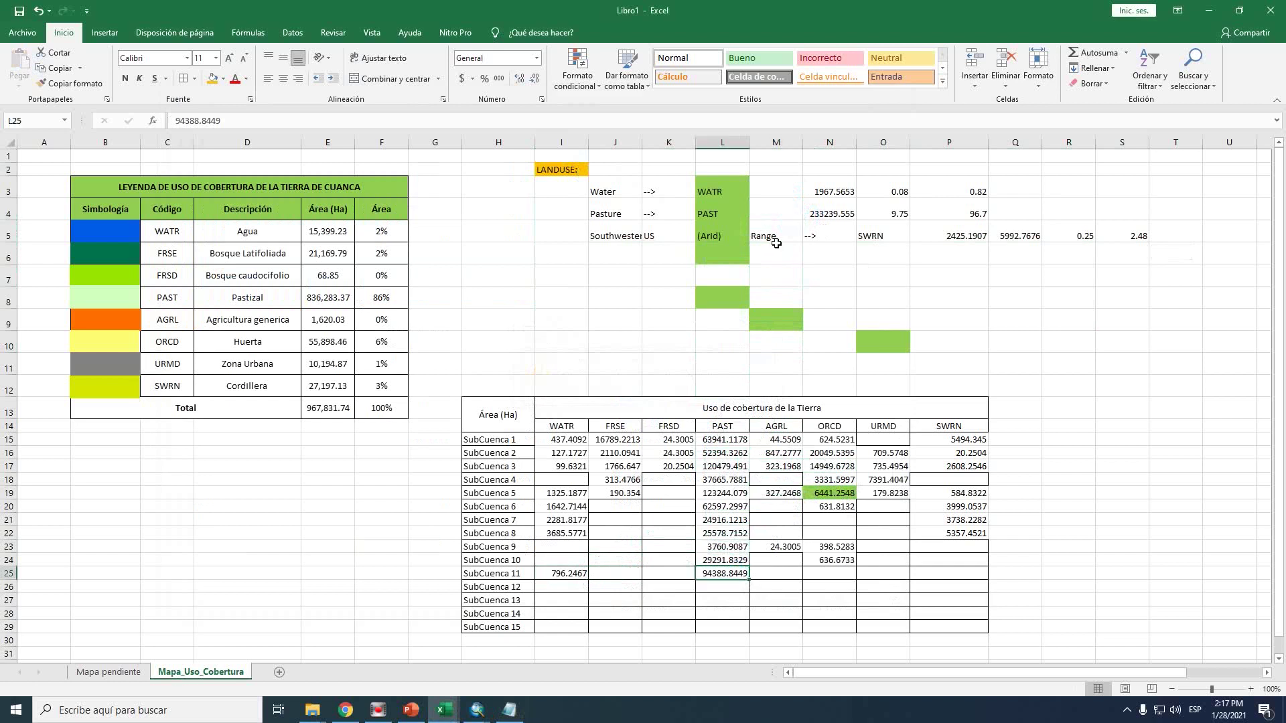
left_click(881, 235)
left_click(958, 236)
left_click_drag(964, 242, 974, 572)
Clear the subbasin 11 leftovers from H2:S9, then copy the subbasin 12 LANDUSE block from the Notepad report and paste it into Excel at I2
left_click_drag(1139, 311, 533, 173)
key("Delete")
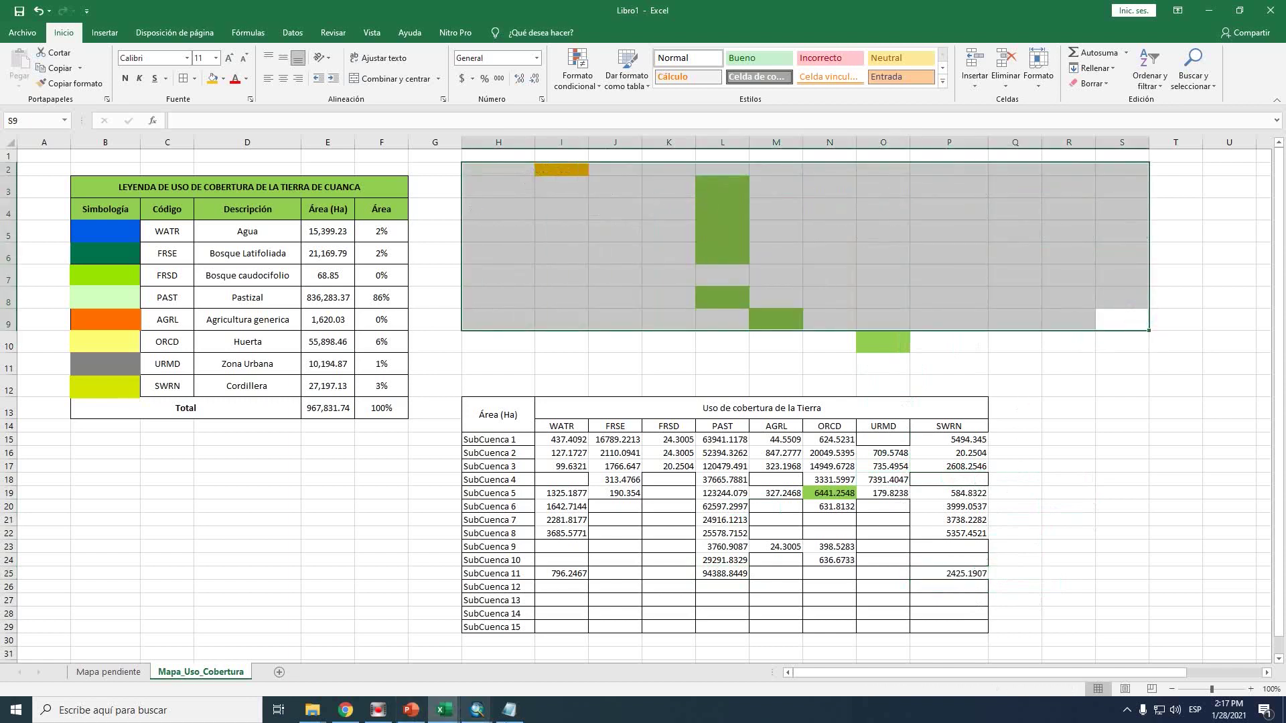
left_click(510, 711)
scroll(706, 327, "down", 3)
left_click_drag(806, 305, 164, 275)
key("ctrl+c")
left_click(952, 302)
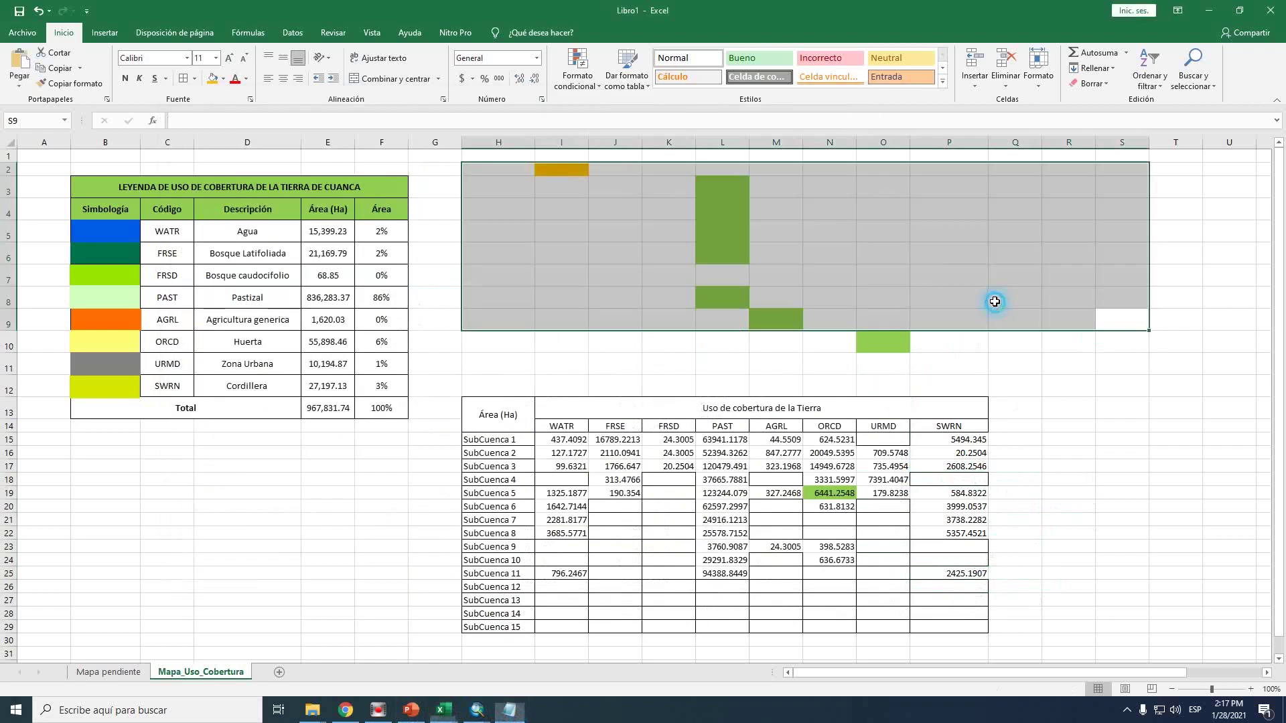
left_click(556, 170)
key("ctrl+v")
Move the subbasin 12 hectare values of PAST and SWRN into the SubCuenca 12 row at L26 and P26
left_click(774, 196)
left_click_drag(776, 202, 712, 585)
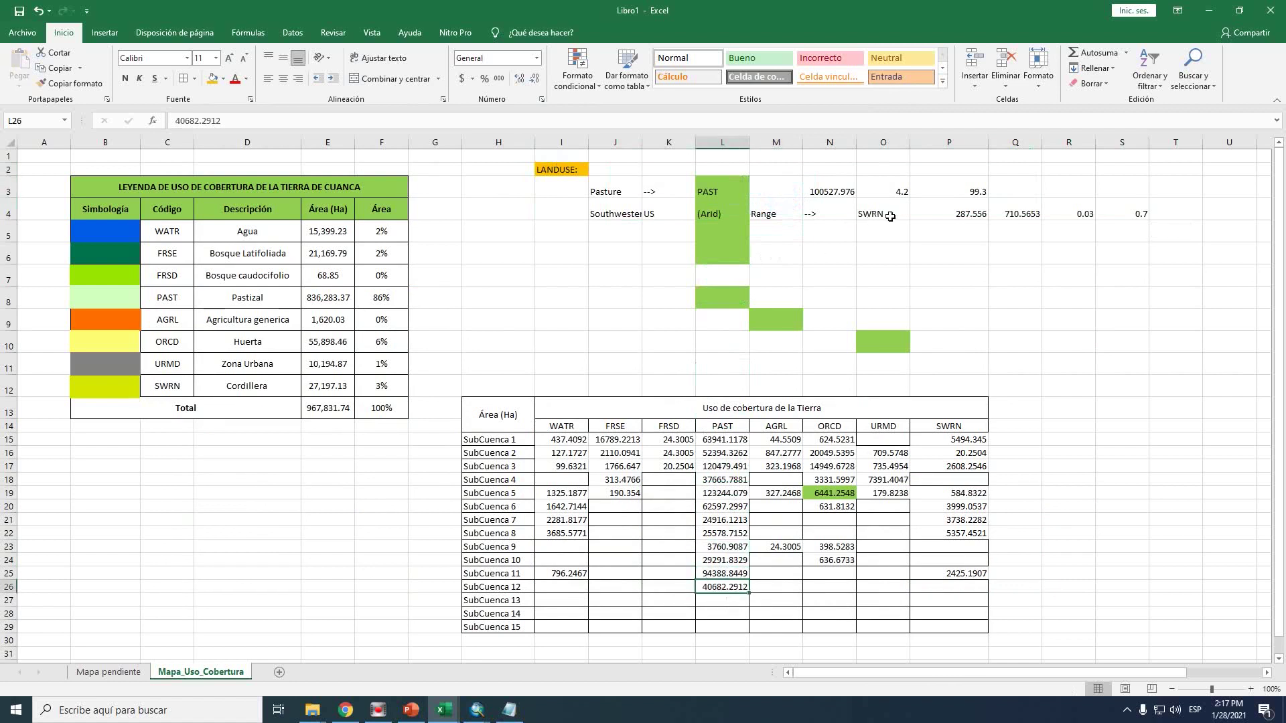
left_click(956, 214)
left_click_drag(956, 224, 948, 587)
Clear the subbasin 12 leftovers from I2:S7, then copy the subbasin 13 LANDUSE block from the Notepad report and paste it into Excel at I2
left_click_drag(1111, 270, 560, 172)
key("Delete")
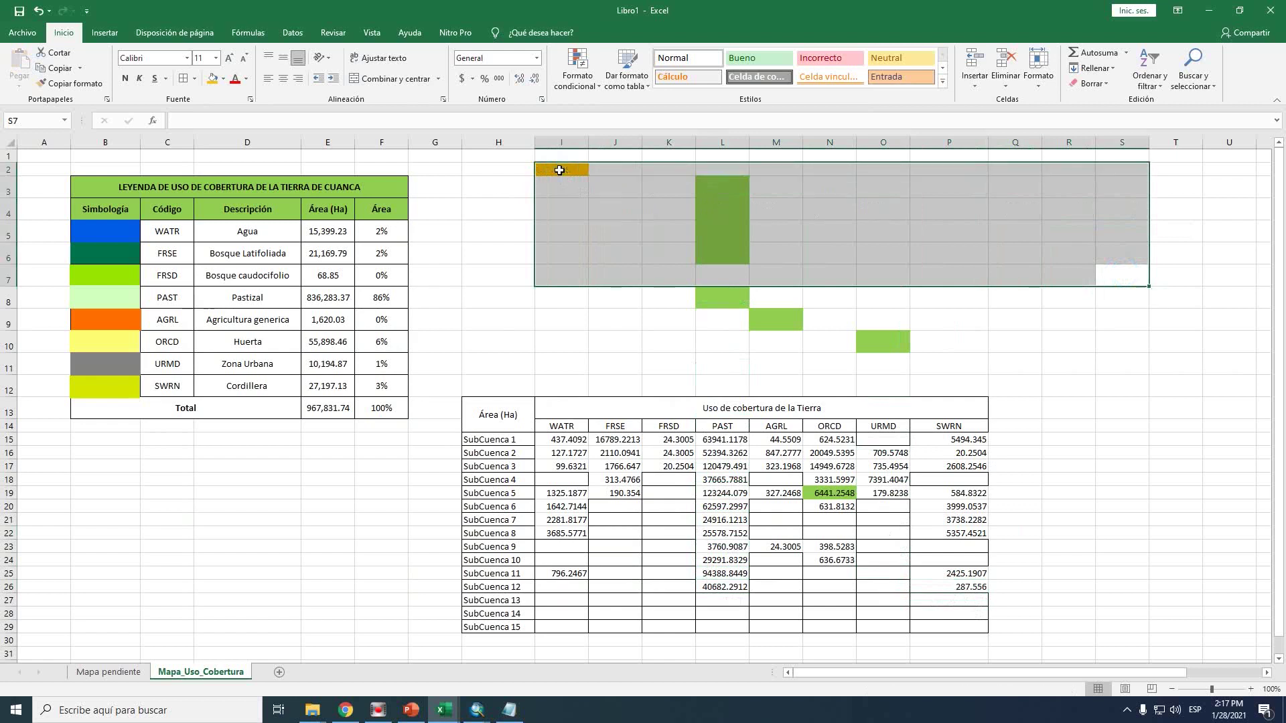
left_click(511, 712)
scroll(754, 368, "down", 8)
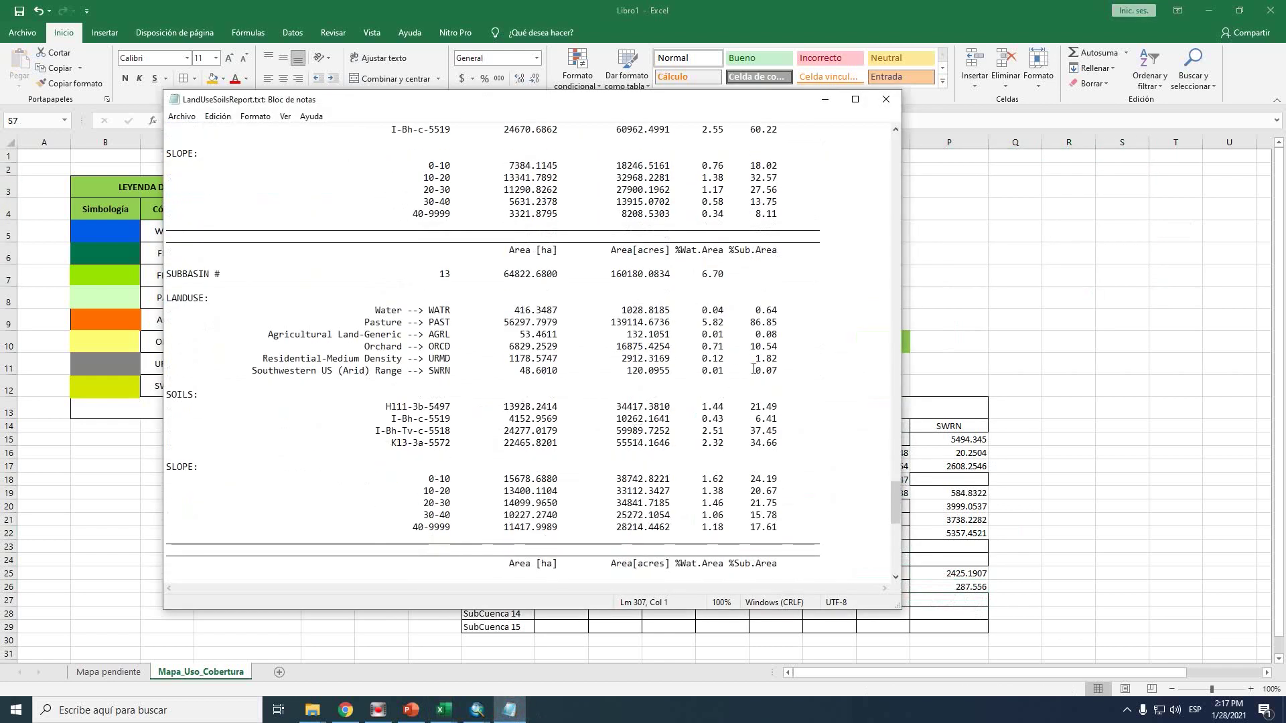
left_click_drag(791, 375, 178, 295)
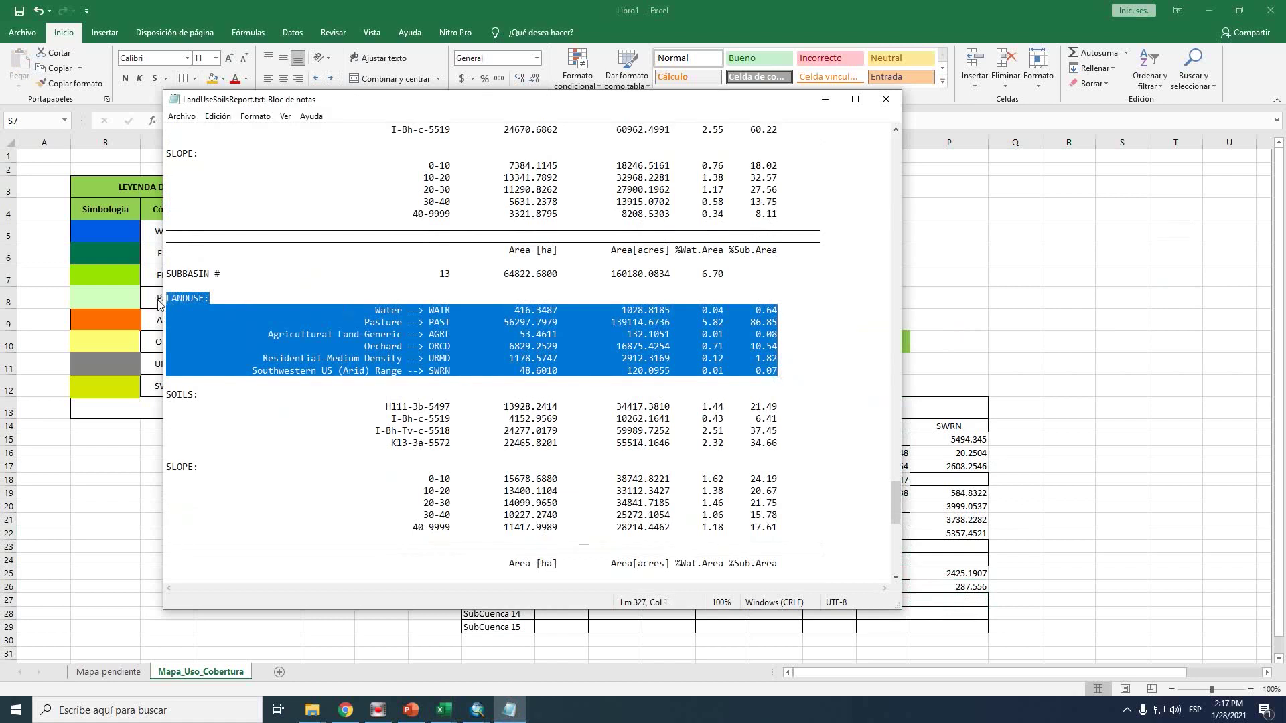
key("ctrl+c")
key("alt+Tab")
left_click(557, 167)
key("ctrl+v")
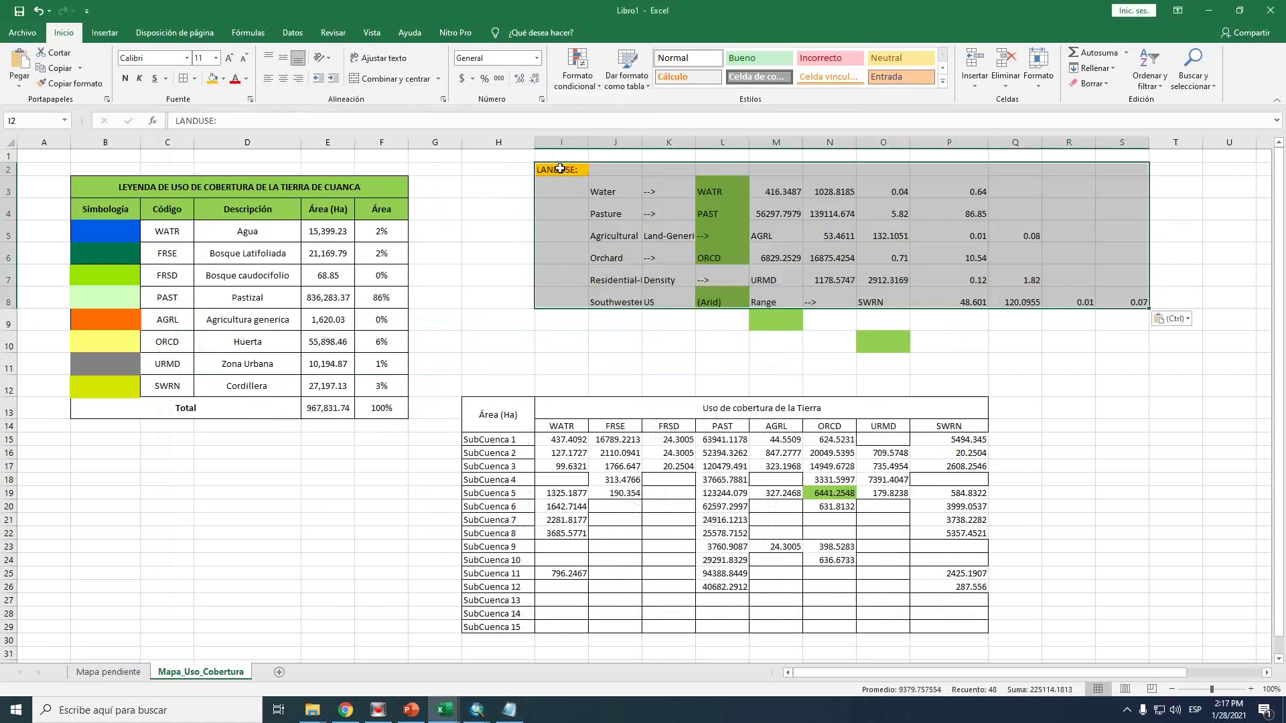
Move the subbasin 13 hectare values of WATR, PAST and AGRL into the SubCuenca 13 row at I27, L27 and M27
left_click(778, 194)
left_click_drag(782, 201, 562, 600)
left_click(770, 212)
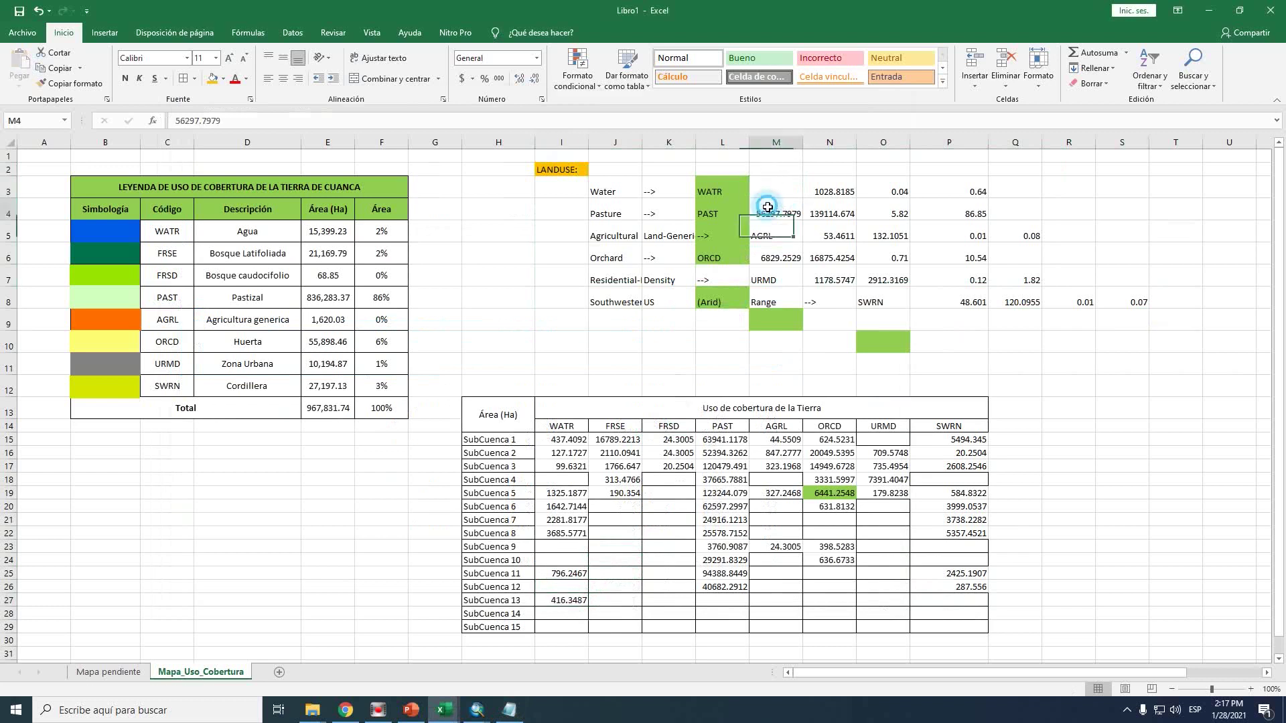
left_click_drag(773, 224, 722, 602)
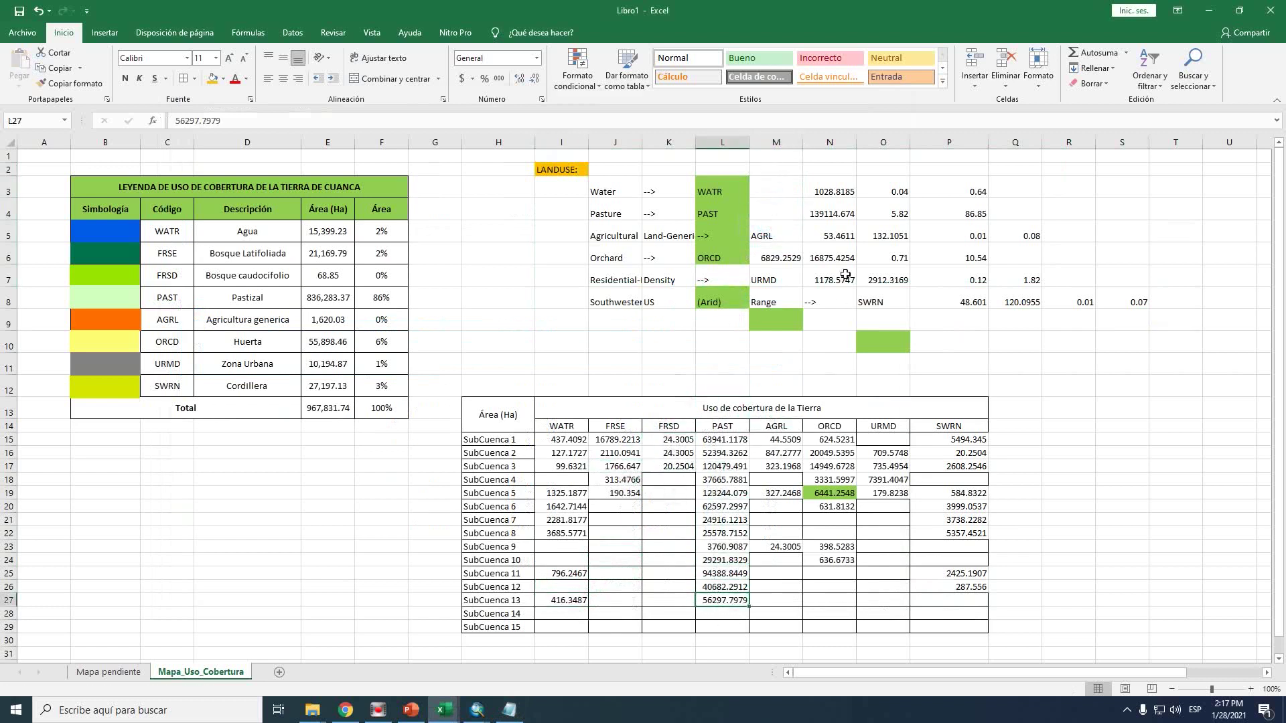
left_click(814, 241)
left_click_drag(855, 239, 777, 603)
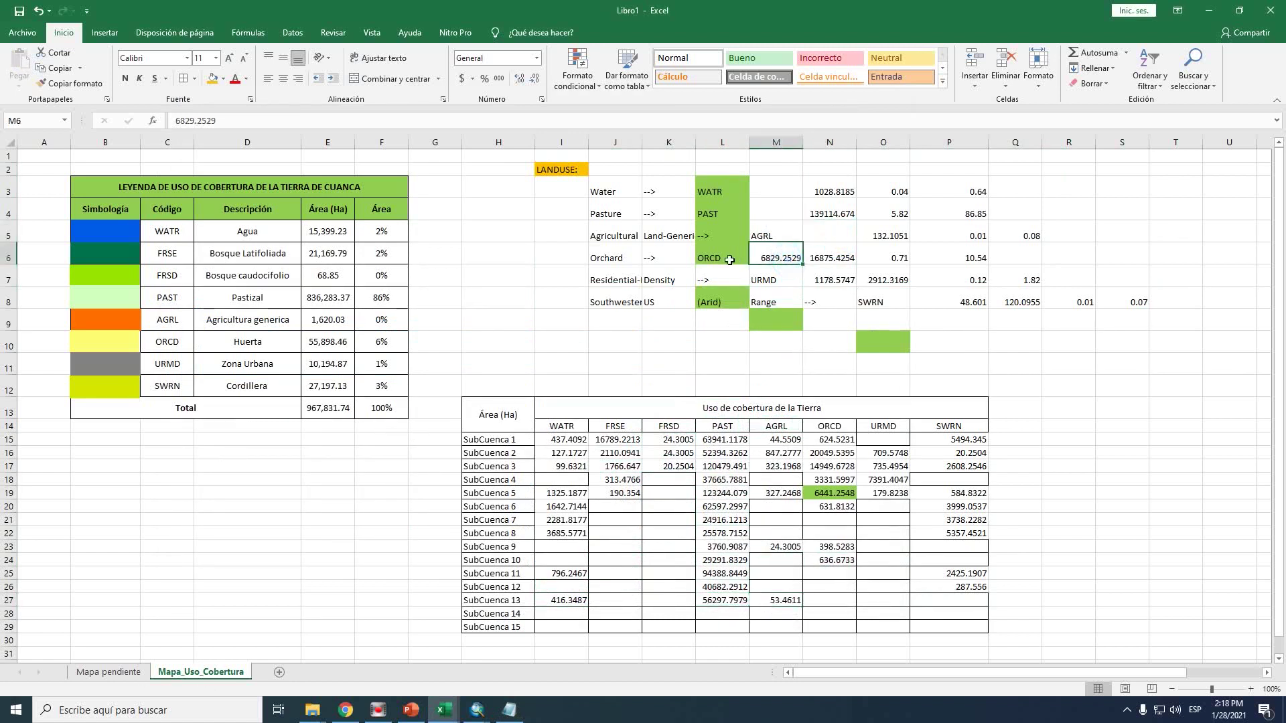
Move the subbasin 13 hectare values of ORCD, URMD and SWRN into the SubCuenca 13 row, N27:P27
left_click(698, 262)
left_click(757, 259)
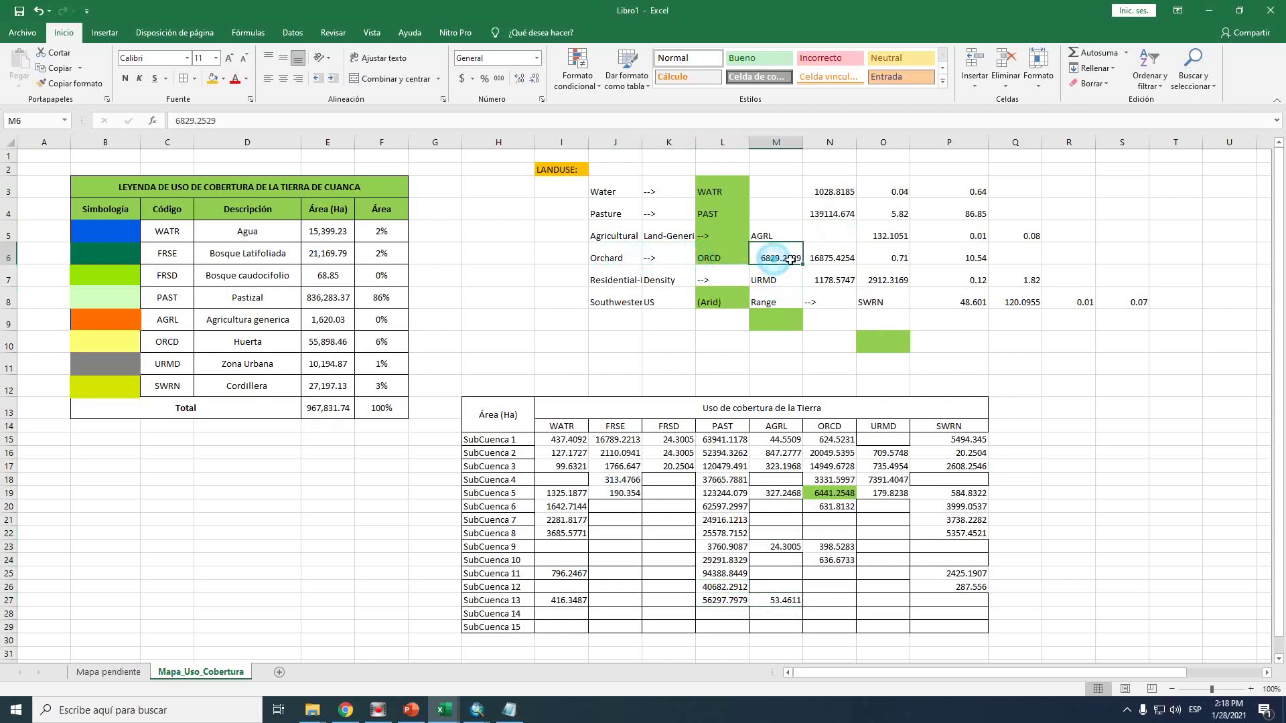
left_click_drag(780, 266, 820, 601)
left_click(776, 278)
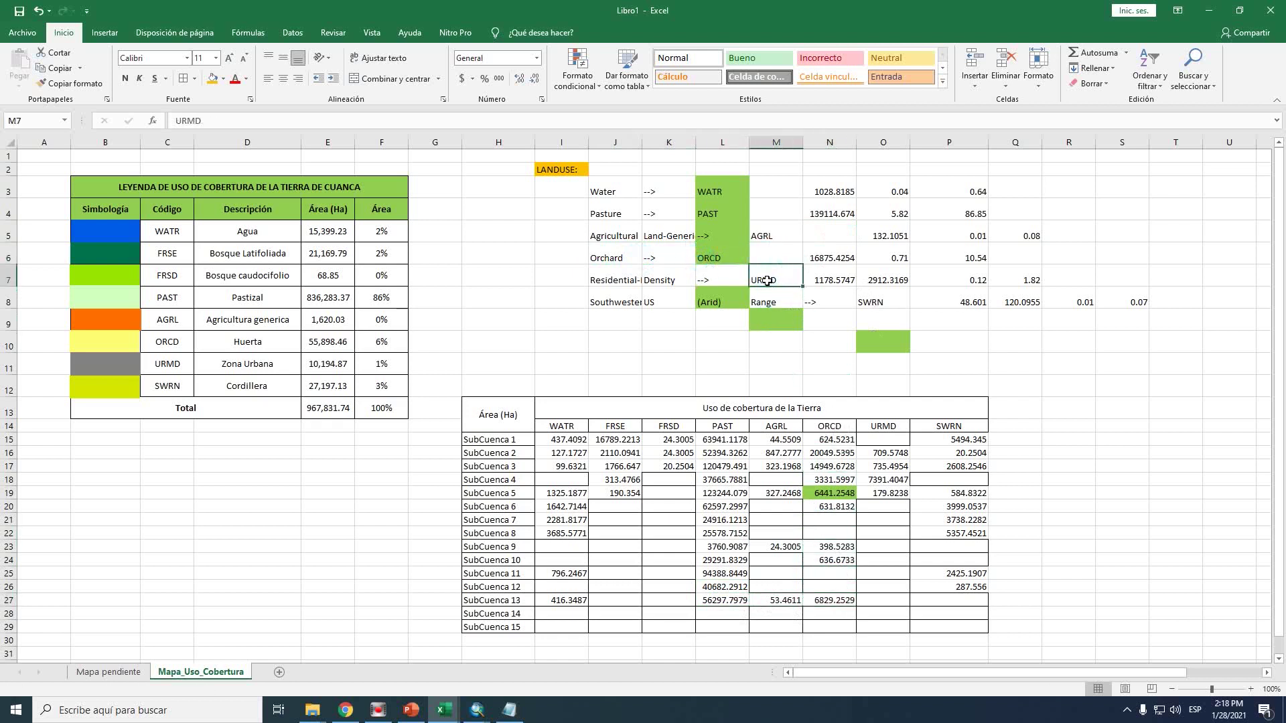
left_click(829, 281)
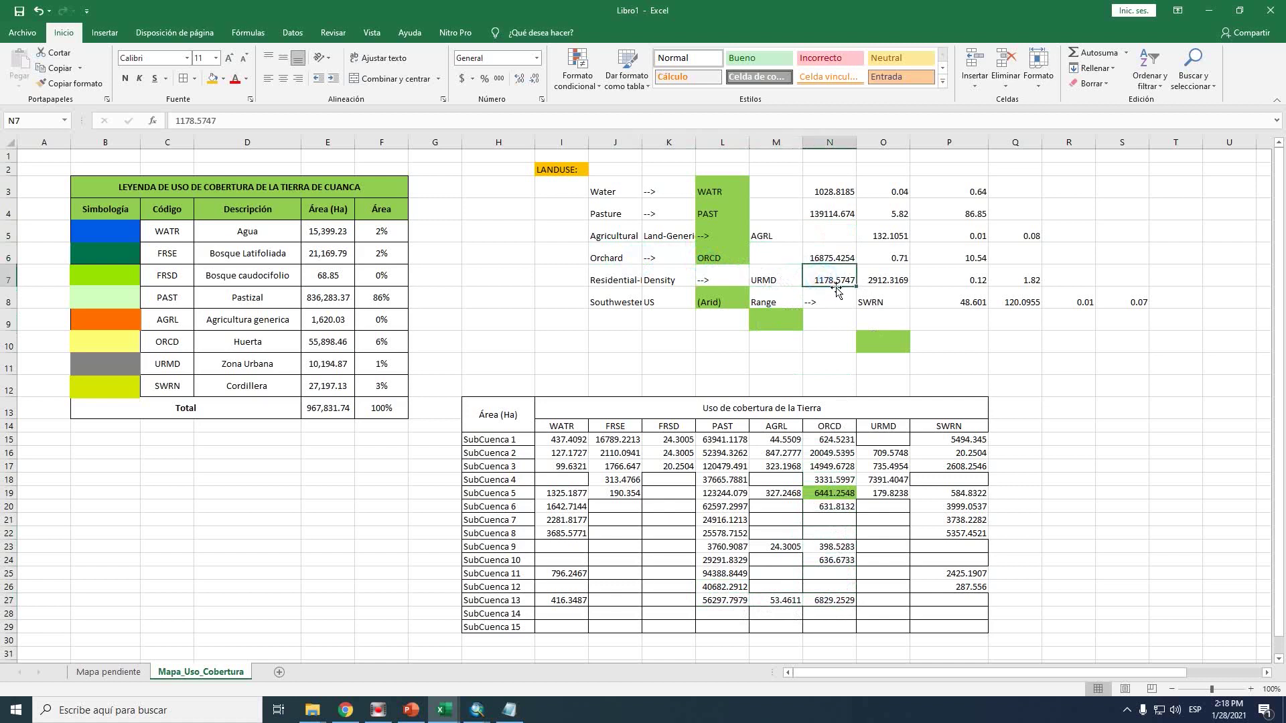
left_click_drag(836, 290, 884, 601)
left_click(943, 305)
left_click_drag(964, 309, 961, 598)
Clear the subbasin 13 leftovers from I2:T10 above the subbasin table
left_click(1068, 342)
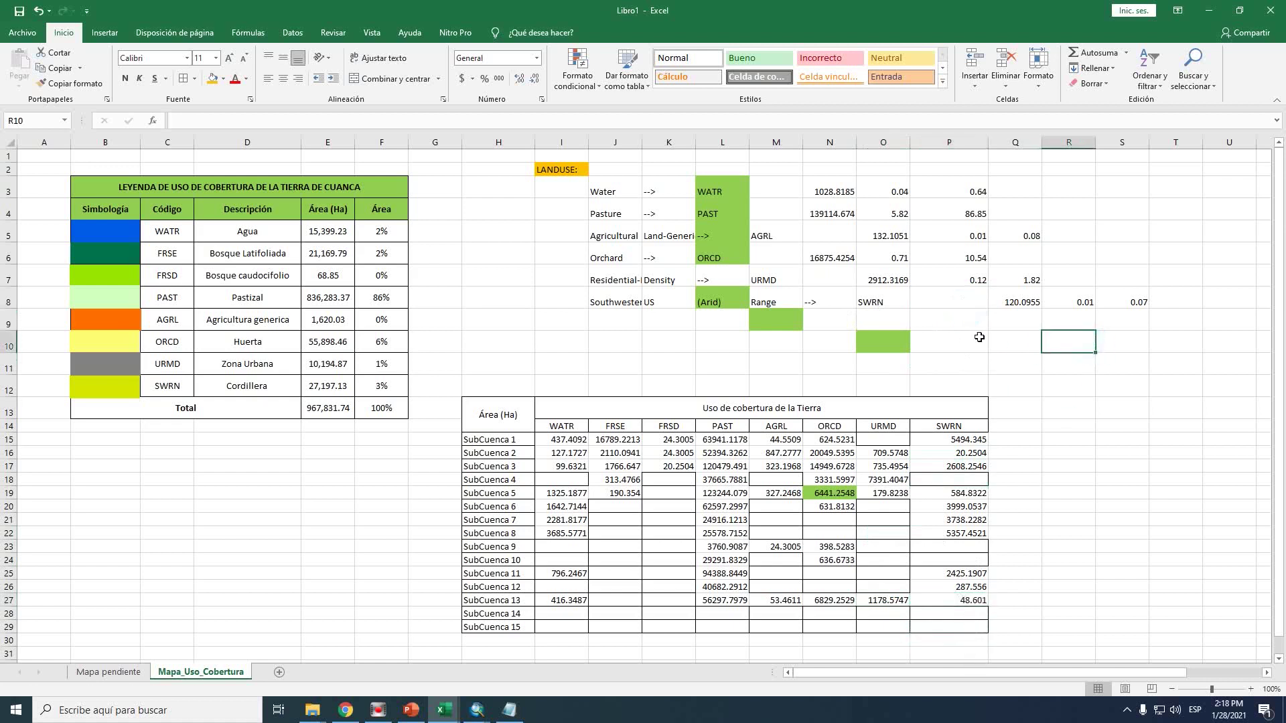
left_click_drag(1163, 337, 560, 173)
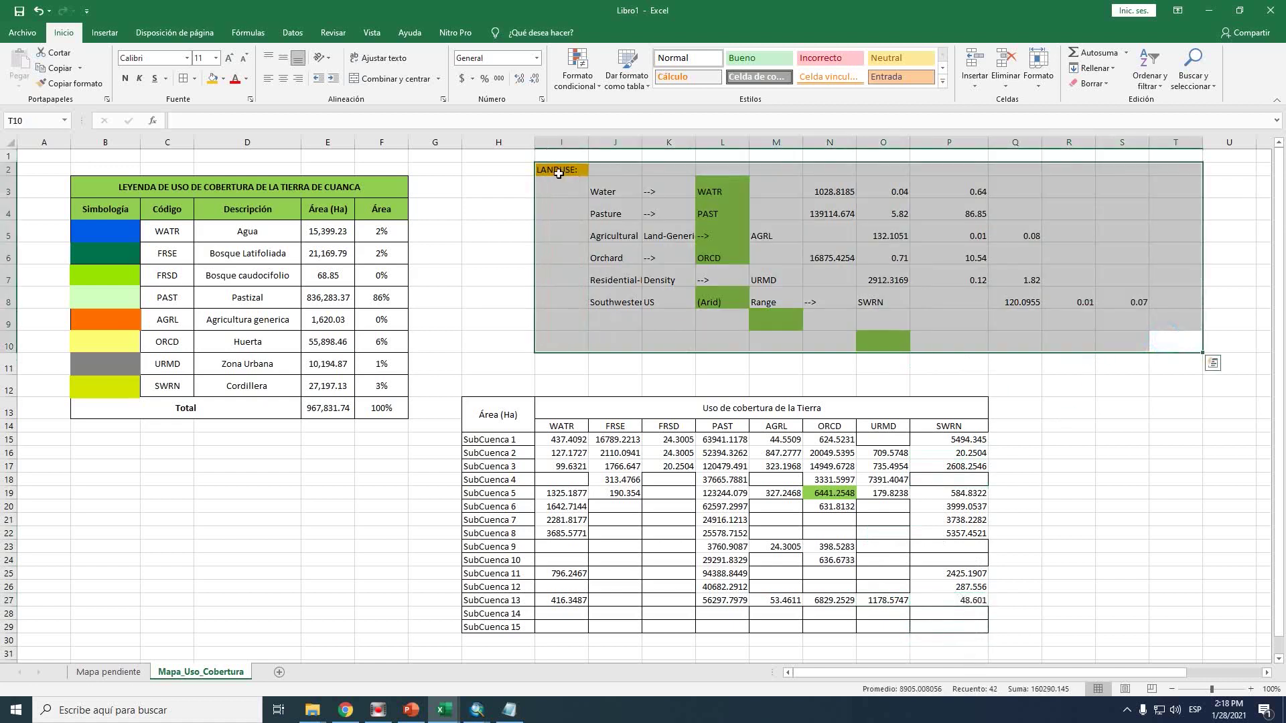
key("Delete")
left_click(781, 520)
scroll(787, 509, "down", 2)
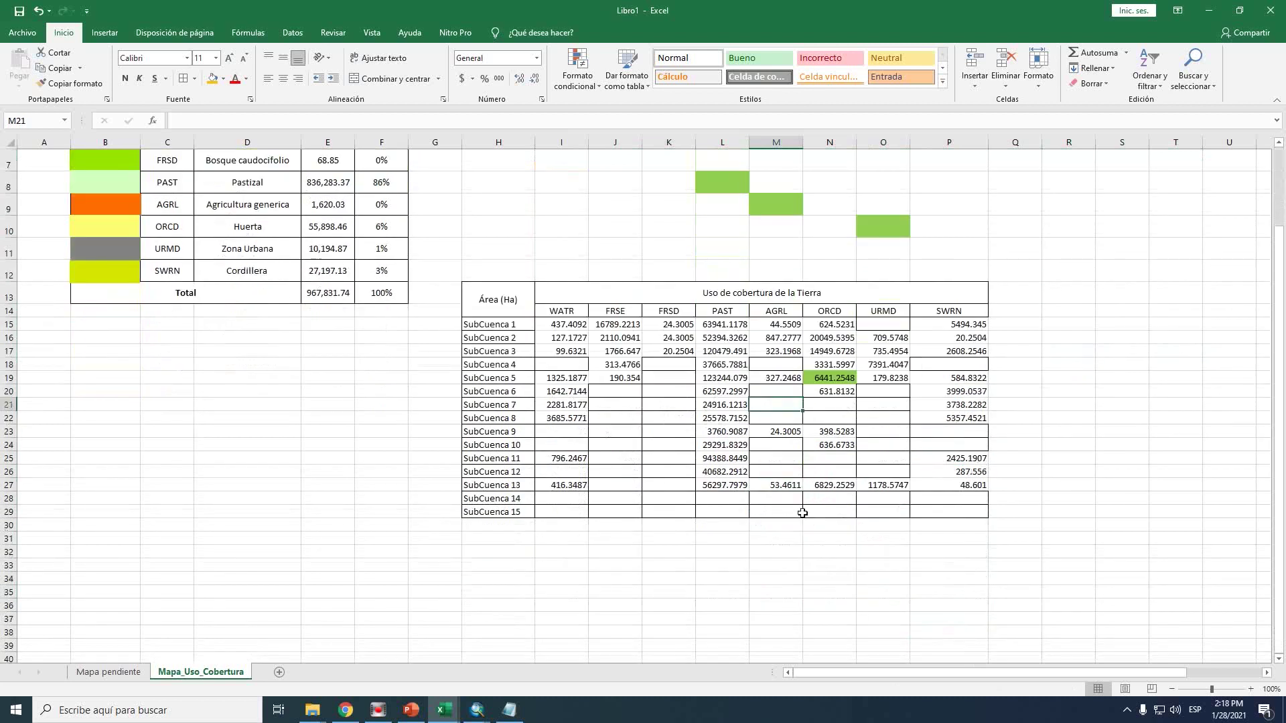
left_click(514, 512)
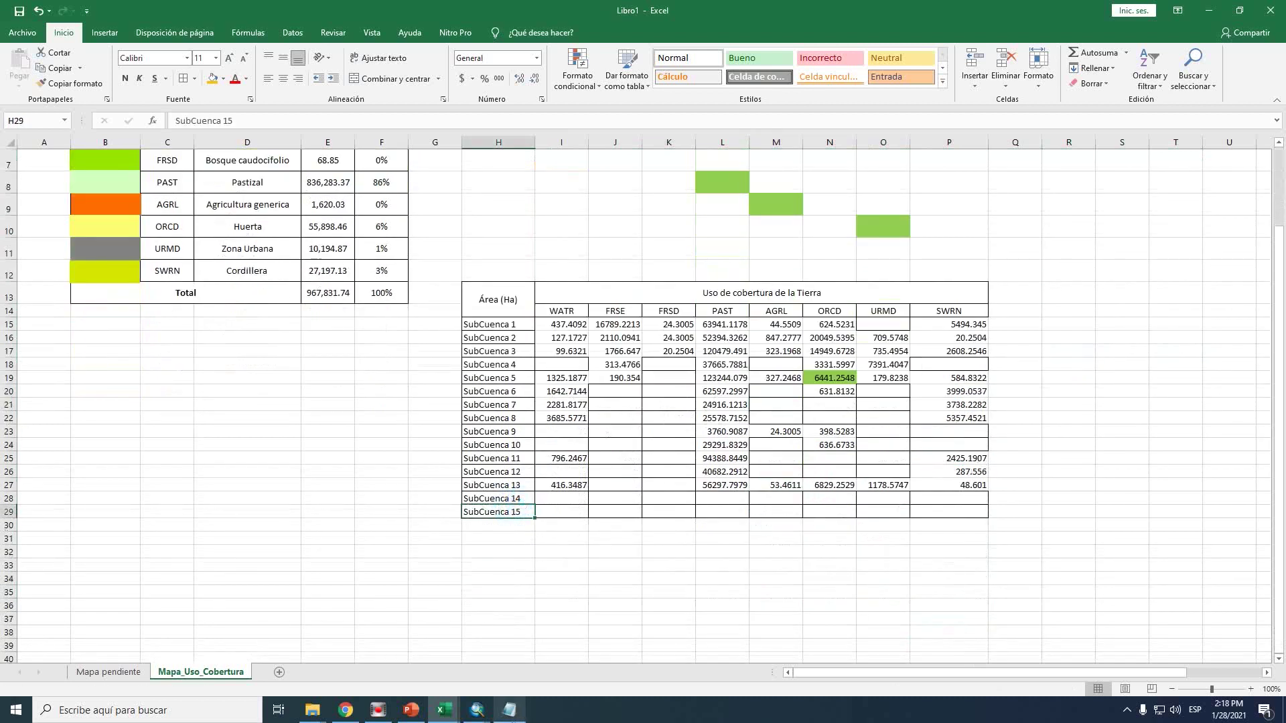
Copy the subbasin 14 LANDUSE block from the Notepad report and paste it into Excel at I2
left_click(510, 710)
scroll(625, 469, "down", 7)
left_click_drag(802, 394, 154, 362)
left_click(1082, 322)
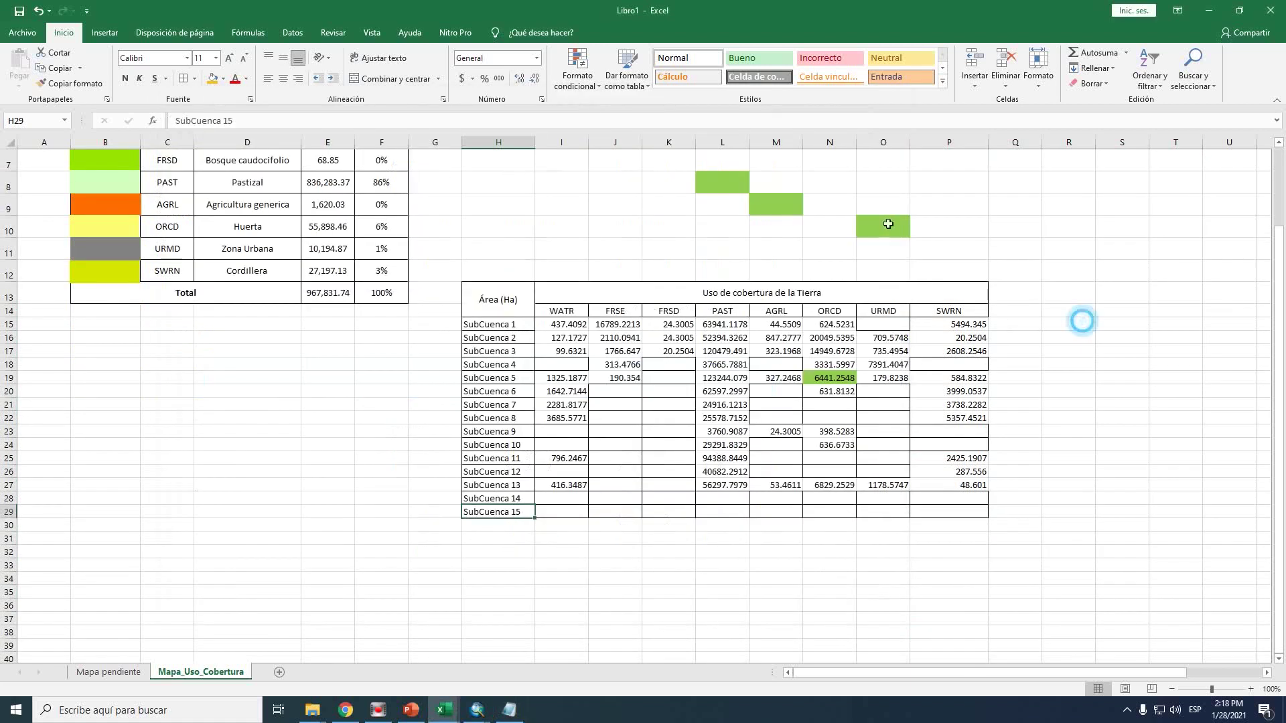
left_click(515, 181)
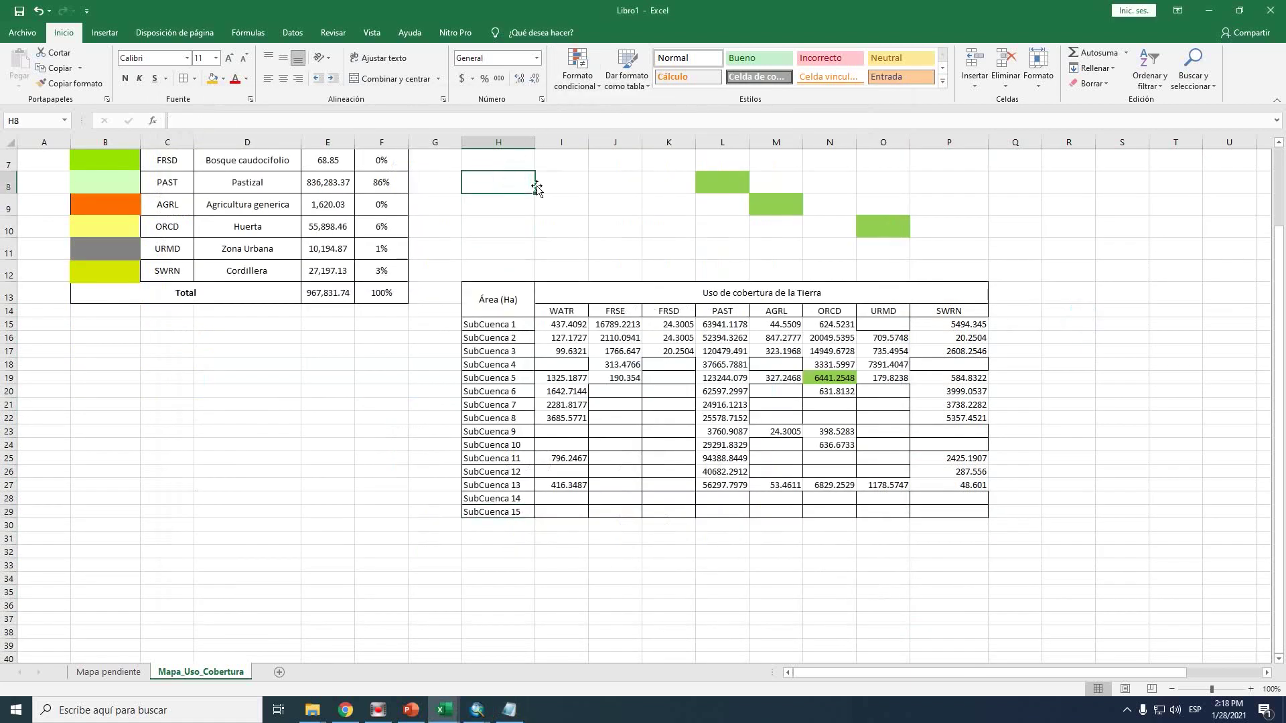
scroll(529, 193, "up", 2)
left_click(567, 165)
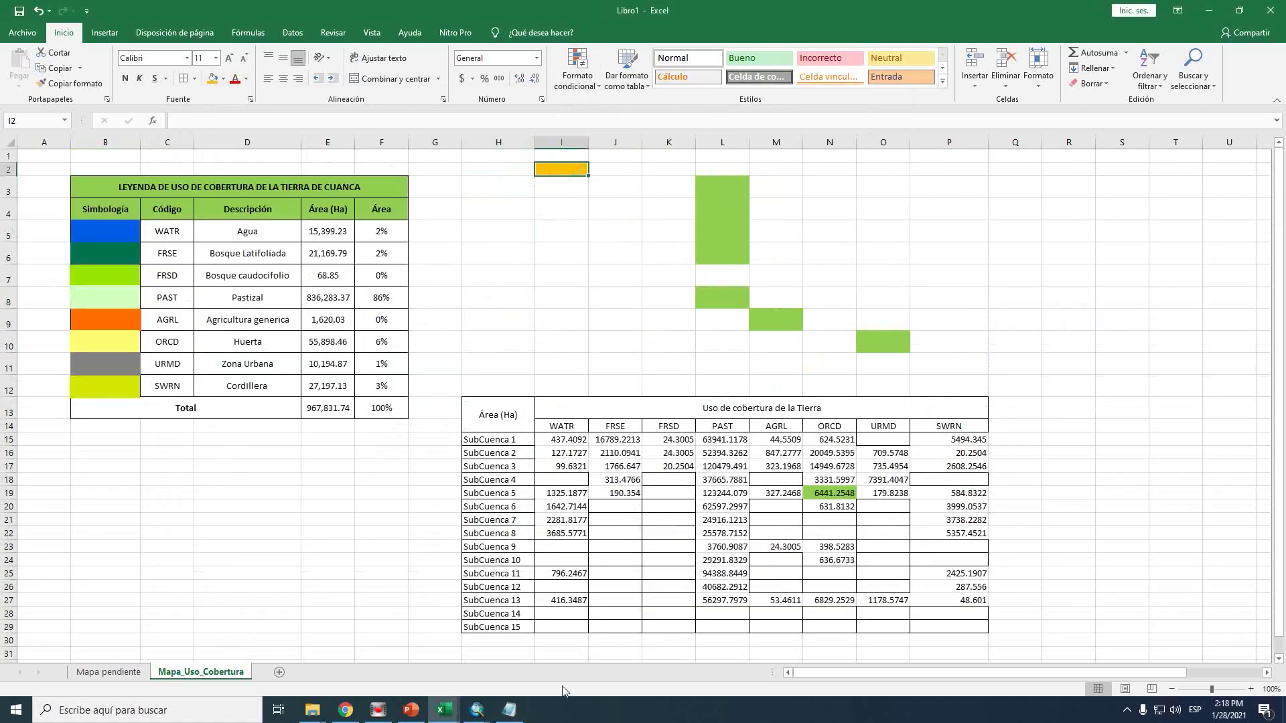
left_click(509, 710)
left_click(1034, 326)
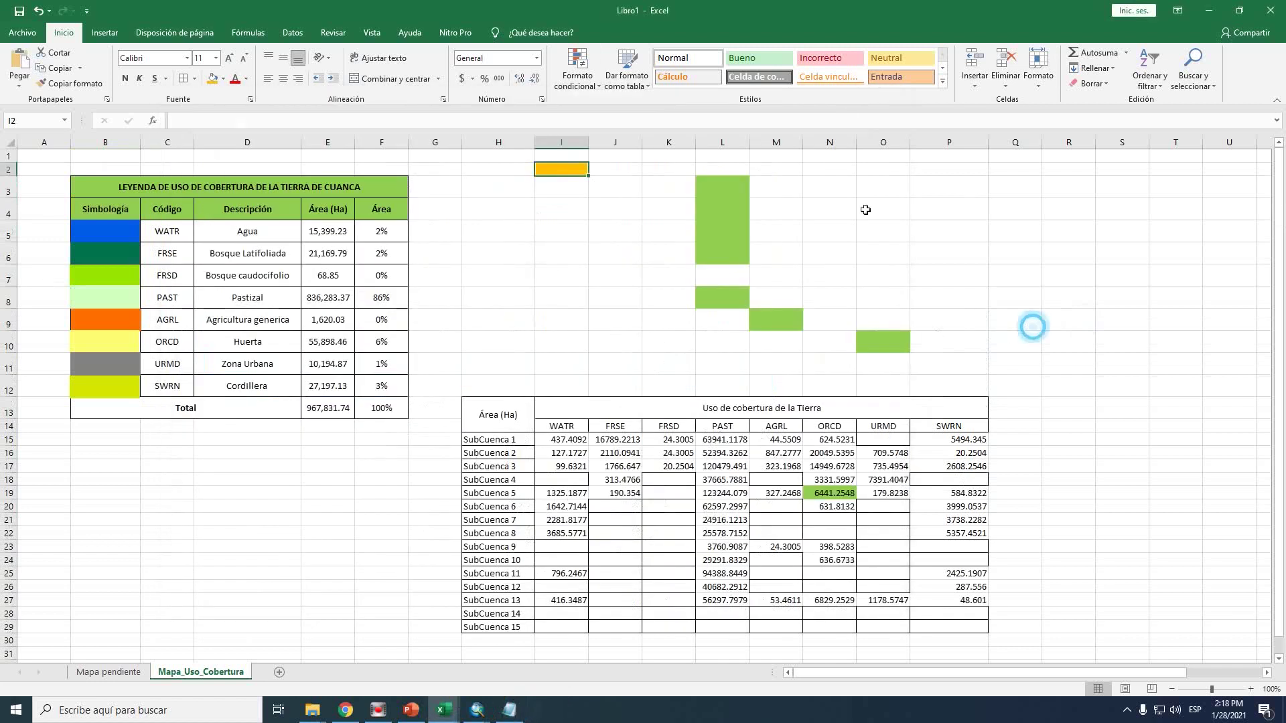
key("ctrl+v")
Move the subbasin 14 hectare values of PAST, ORCD and SWRN into the SubCuenca 14 row at L28, N28 and P28
left_click(774, 193)
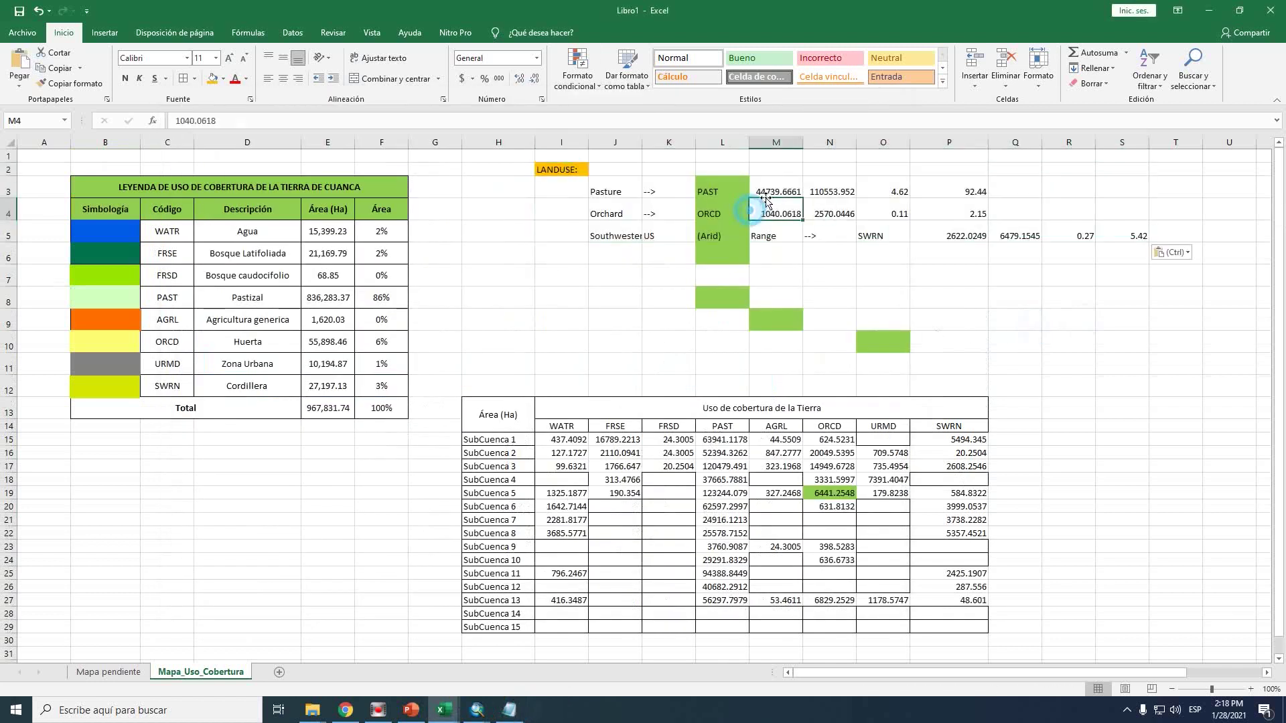
left_click_drag(779, 203, 722, 614)
left_click(773, 217)
left_click_drag(776, 223, 830, 614)
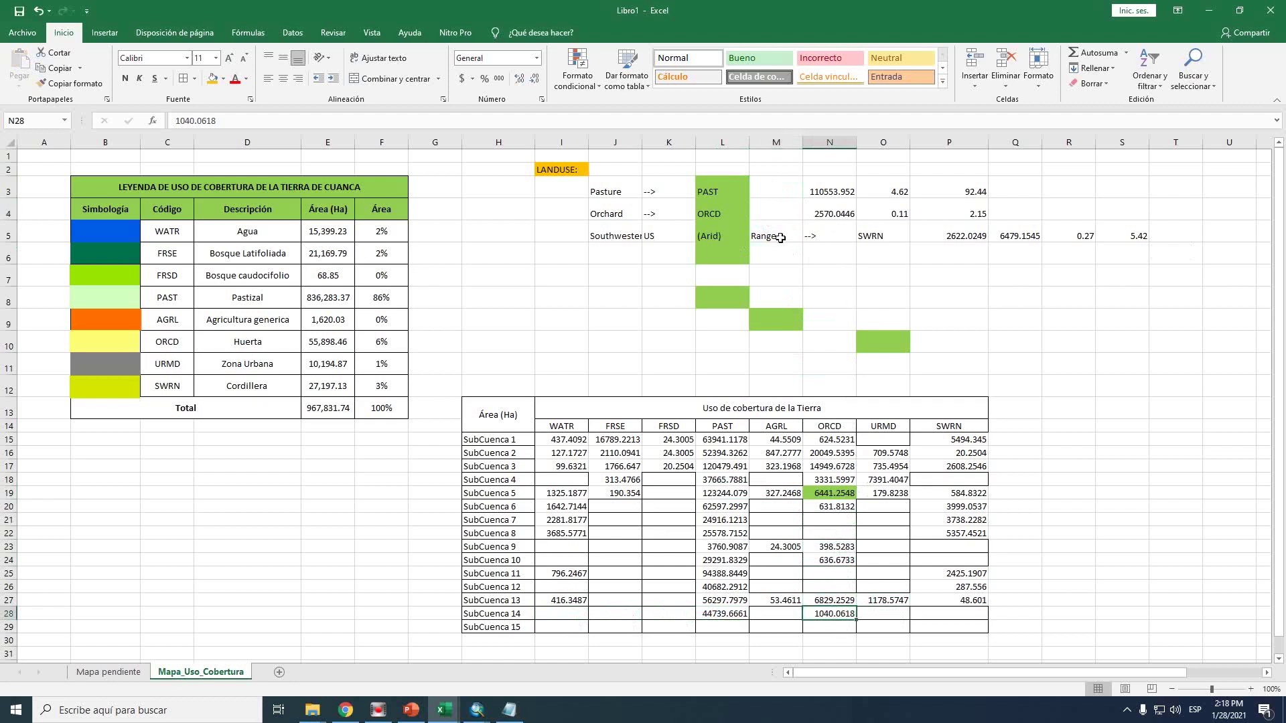
left_click(951, 235)
left_click_drag(962, 243, 982, 620)
Copy the subbasin 15 LANDUSE block from the Notepad report and paste it into Excel at I2 after clearing the subbasin 14 leftovers from I1:S8
left_click(503, 705)
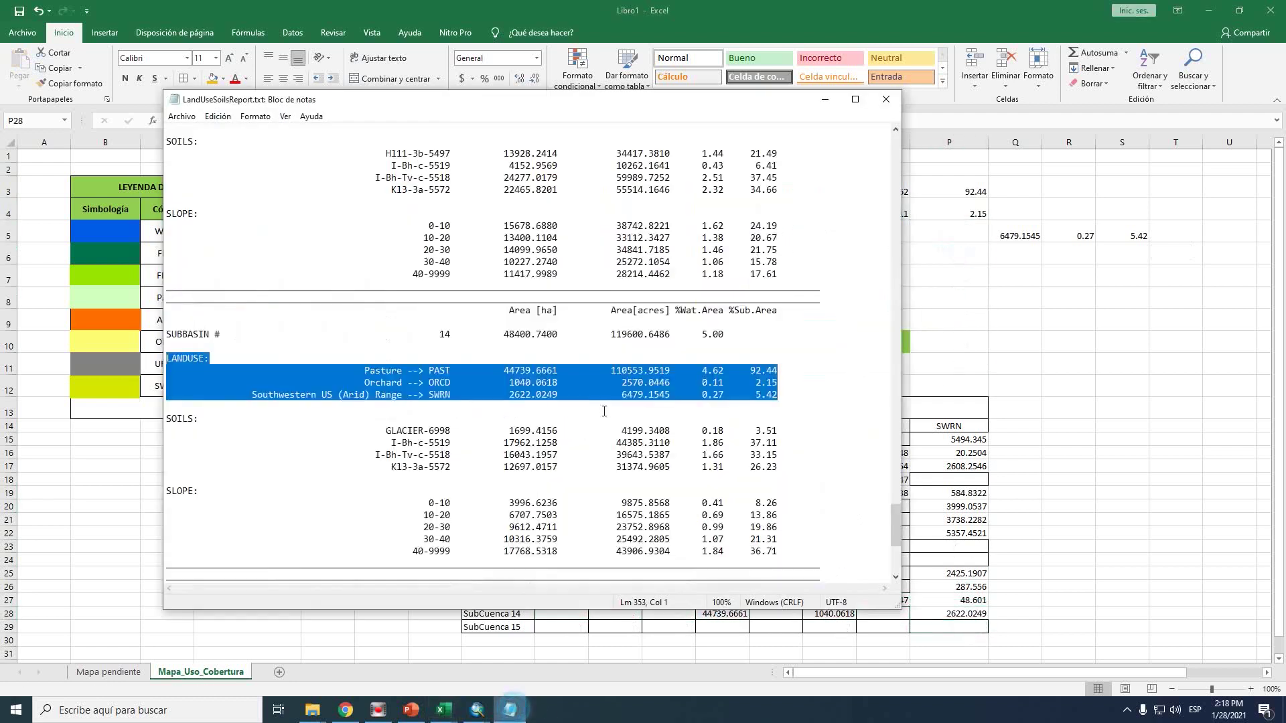
scroll(600, 411, "down", 10)
left_click_drag(785, 428, 175, 387)
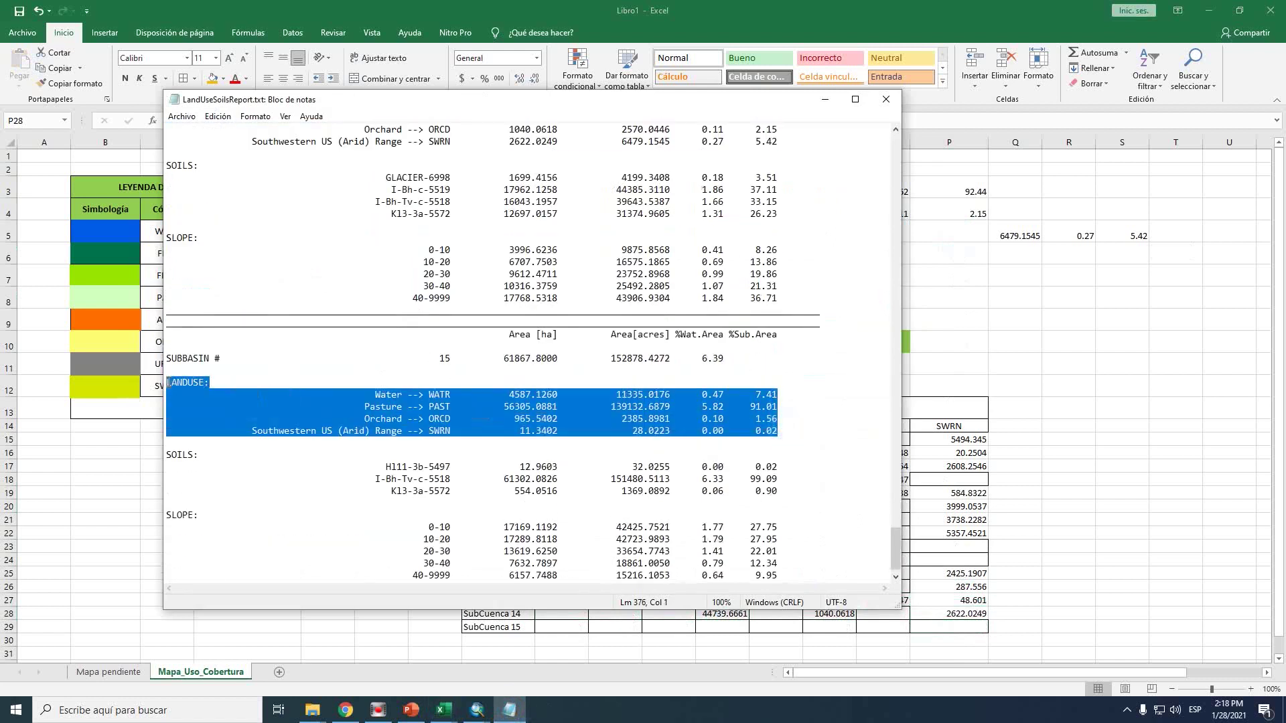
left_click(970, 309)
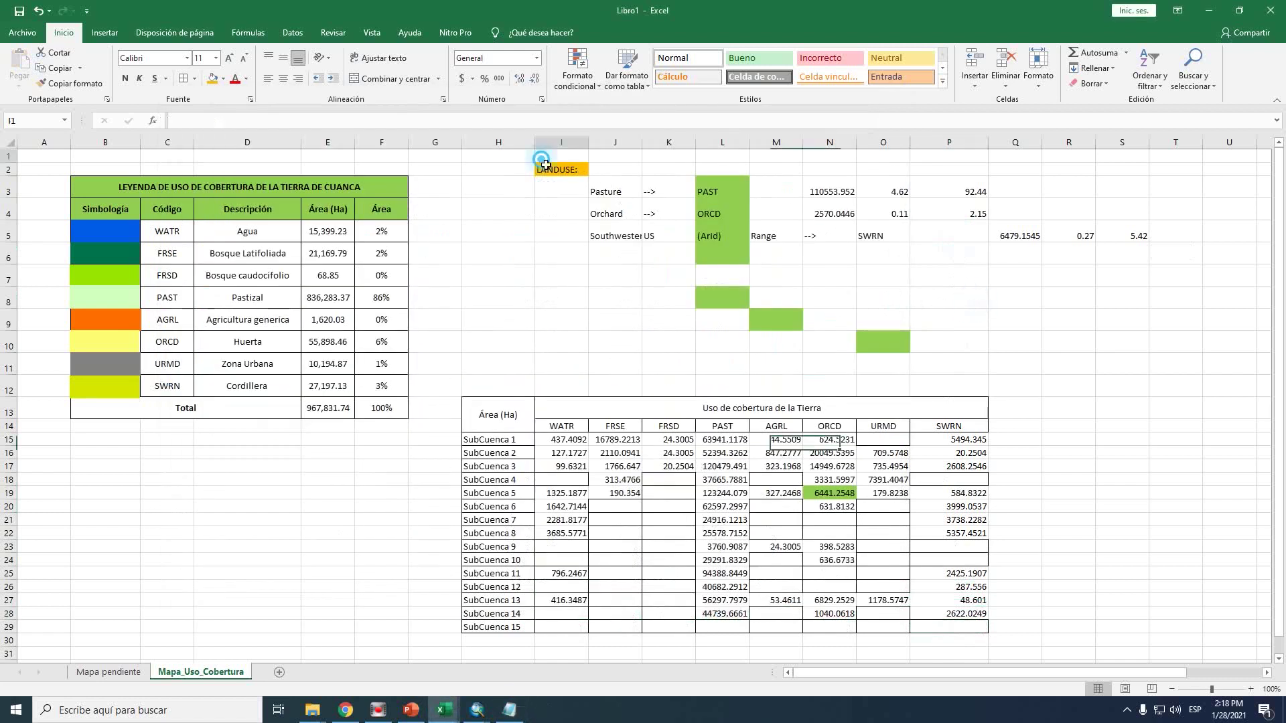
left_click_drag(544, 158, 1131, 303)
key("Delete")
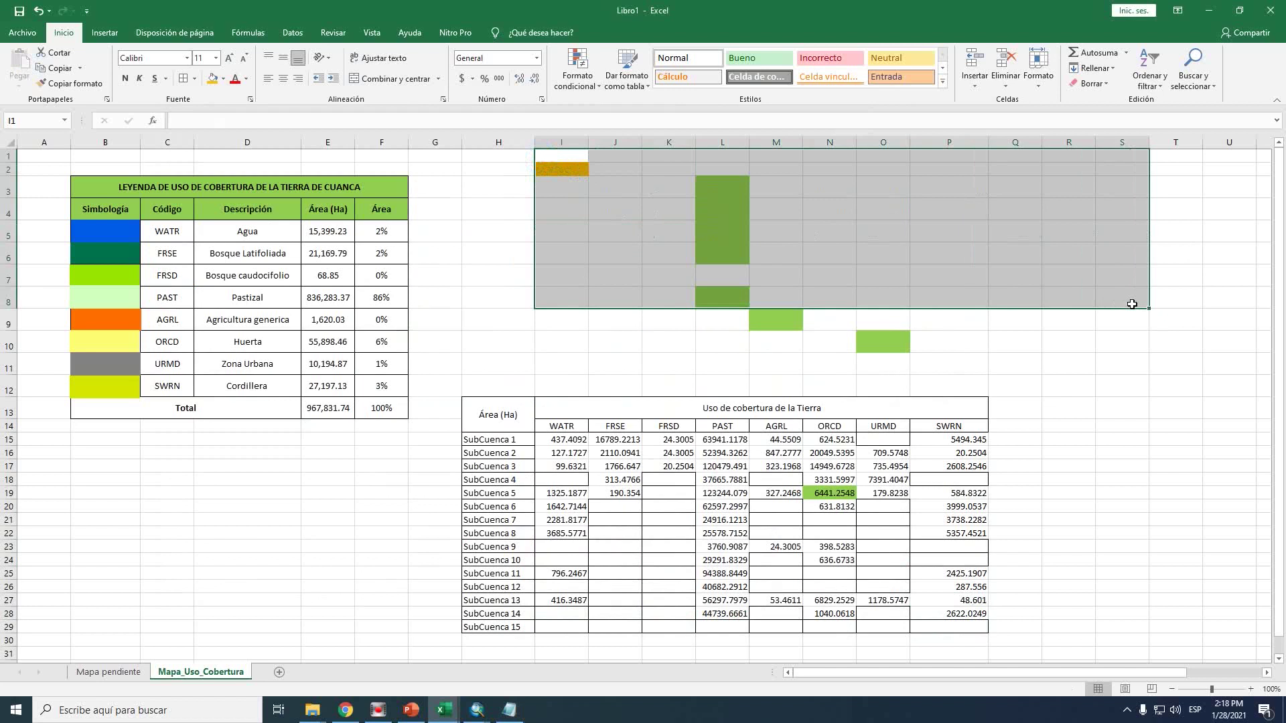
left_click(554, 168)
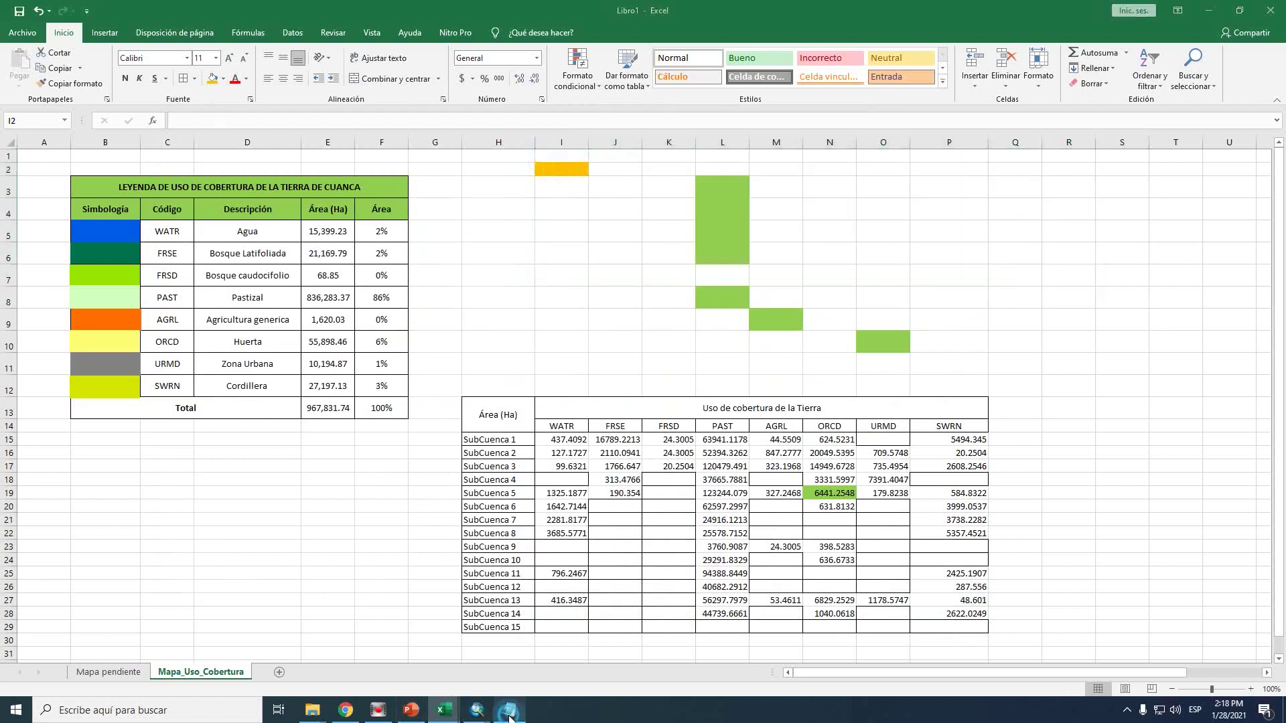
left_click(510, 710)
left_click(1012, 297)
left_click(579, 173)
type("LANDUSE: Water --> WATR 4587.1260 11335.0176 0.47 7.41 Pasture --> PAST 56305.0881 139132.6879 5.82 91.01 Orchard --> ORCD 965.5402 2385.8981 0.10 1.56 Southwestern US (Arid) Range --> SWRN 11.3402 28.0223 0.00 0.02")
Move the subbasin 15 hectare values of WATR, PAST, ORCD and SWRN into the SubCuenca 15 row at I29, L29, N29 and P29
left_click(742, 212)
left_click(777, 191)
left_click_drag(778, 199, 543, 638)
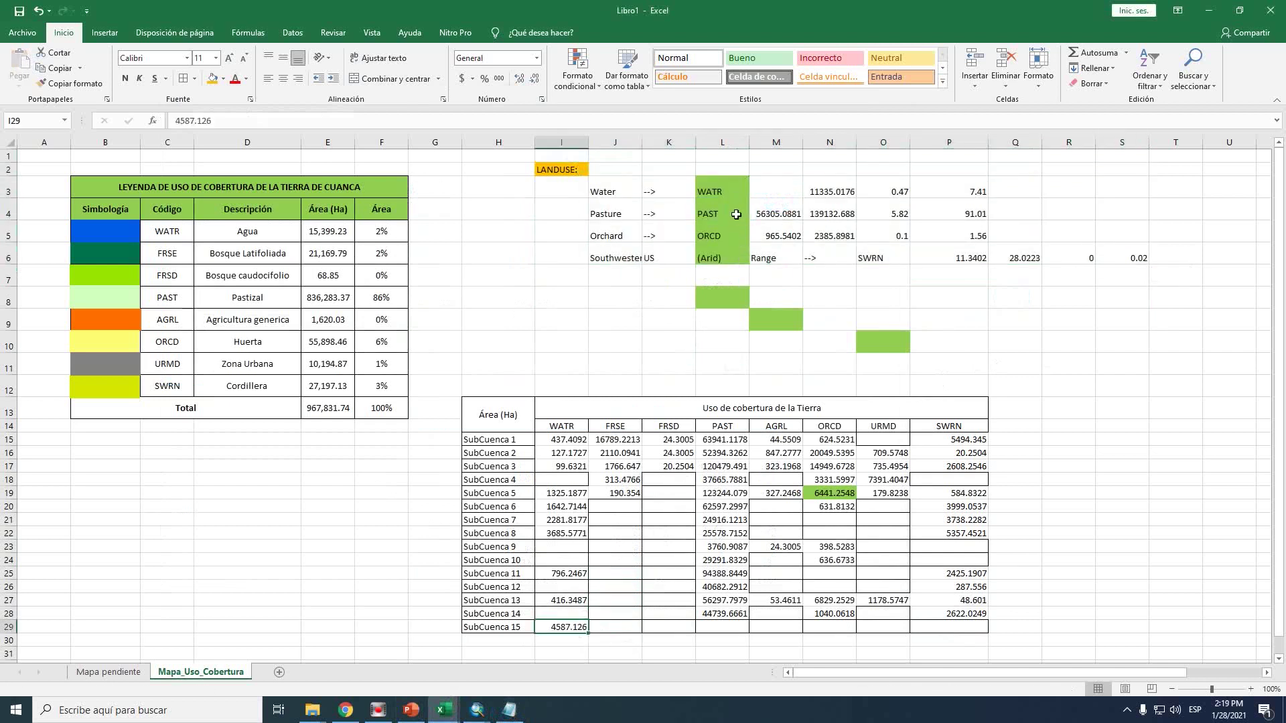
left_click(770, 216)
left_click_drag(770, 224, 719, 631)
left_click(772, 236)
left_click_drag(776, 242, 829, 626)
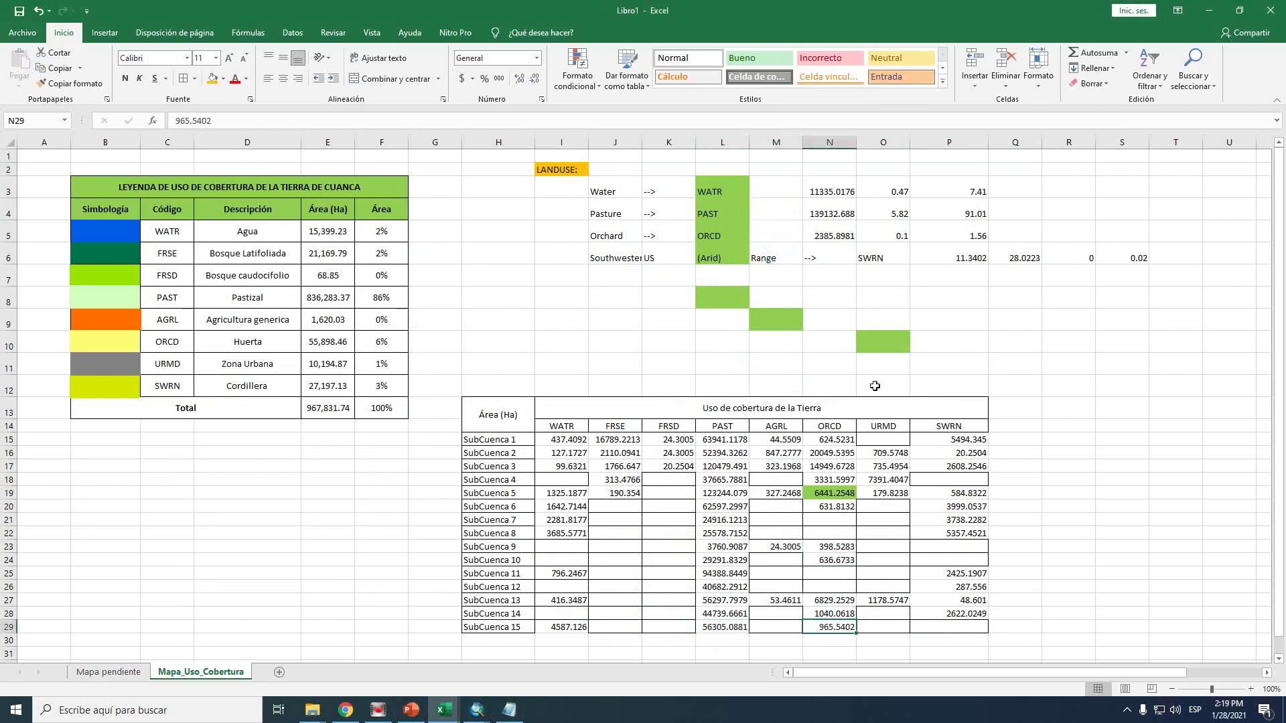
left_click(964, 251)
left_click_drag(966, 264, 965, 627)
Clear the subbasin 15 leftovers from I2:S9 above the subbasin table
left_click(1026, 486)
left_click_drag(576, 169, 1115, 325)
key("Delete")
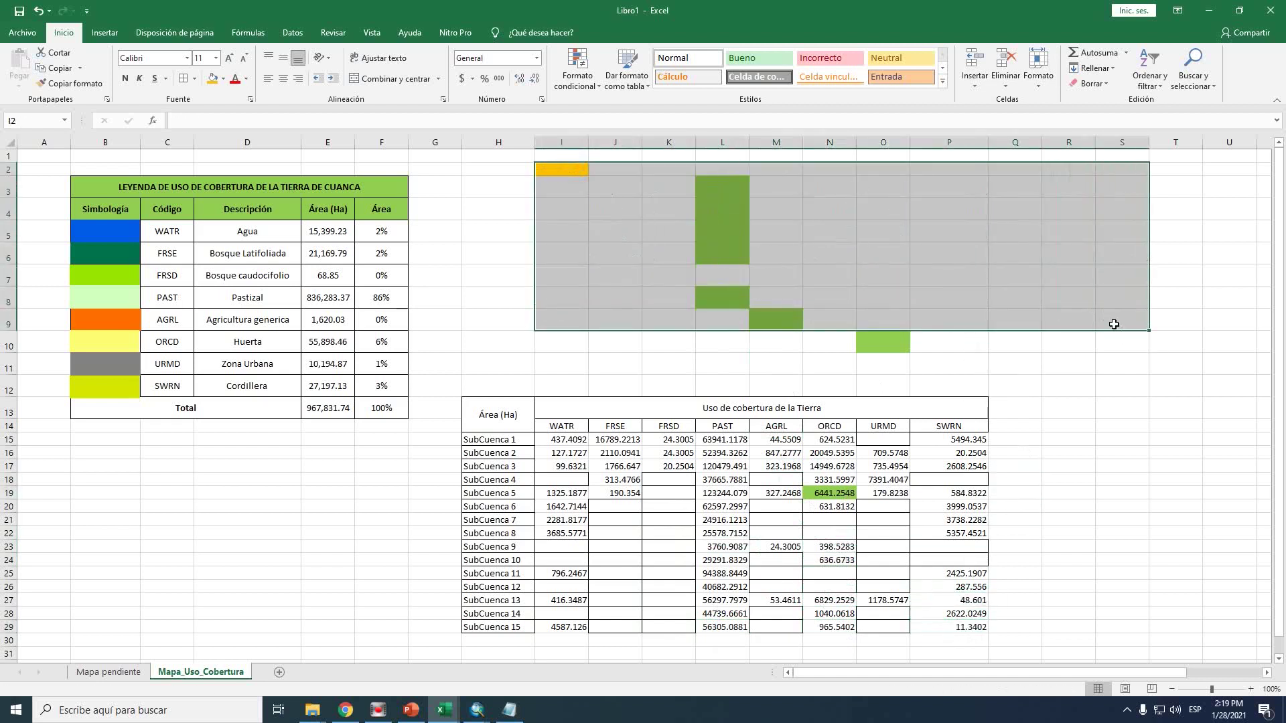
left_click(1112, 343)
Centre the contents of the subbasin table H13:P29 both horizontally and vertically
scroll(1053, 365, "down", 4)
scroll(991, 410, "up", 2)
left_click_drag(970, 513, 509, 301)
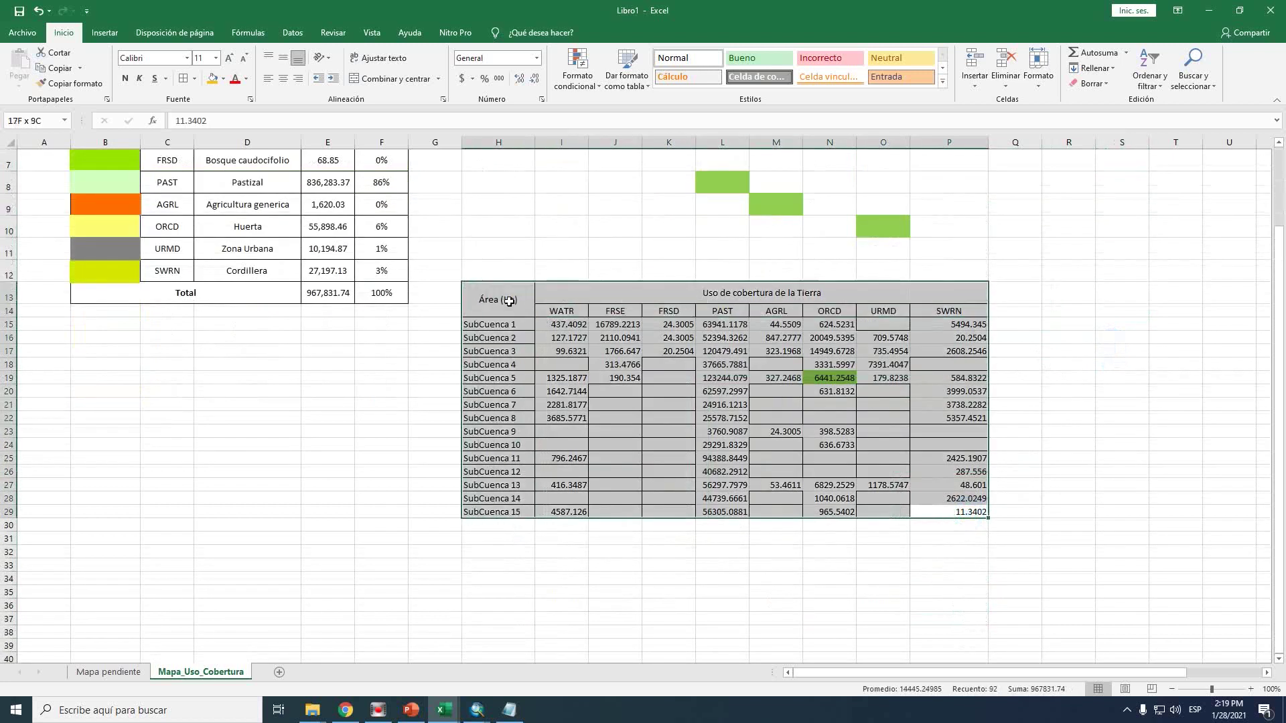
left_click(291, 80)
left_click(284, 59)
left_click(530, 320)
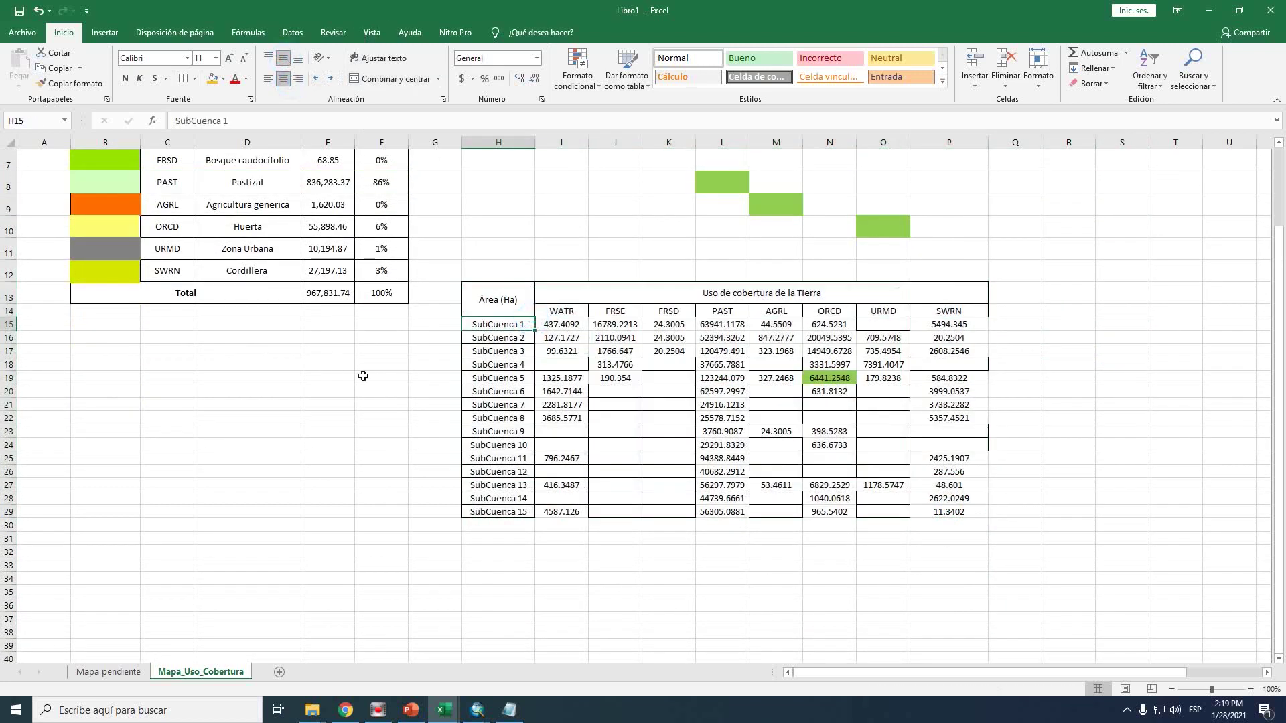
Increase the height of rows 13 to 29 evenly and apply all borders to the table H13:P29
left_click_drag(22, 297, 5, 509)
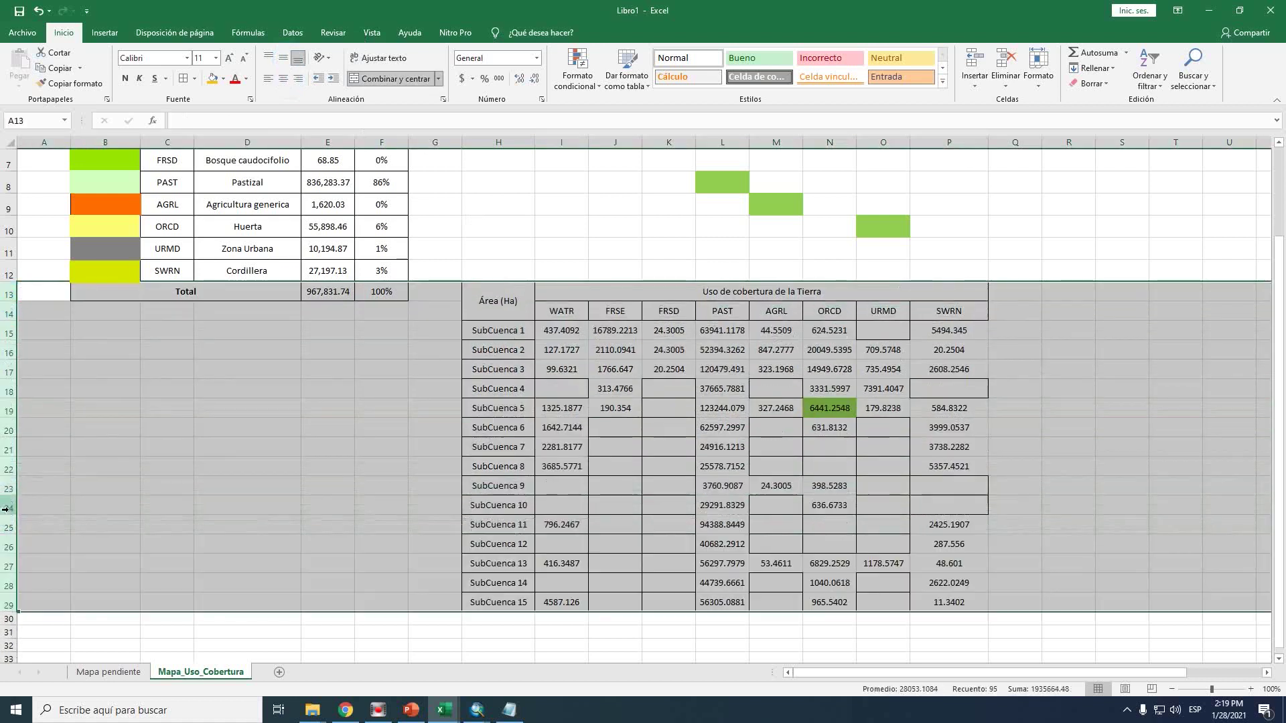
left_click(557, 501)
left_click_drag(492, 298, 904, 602)
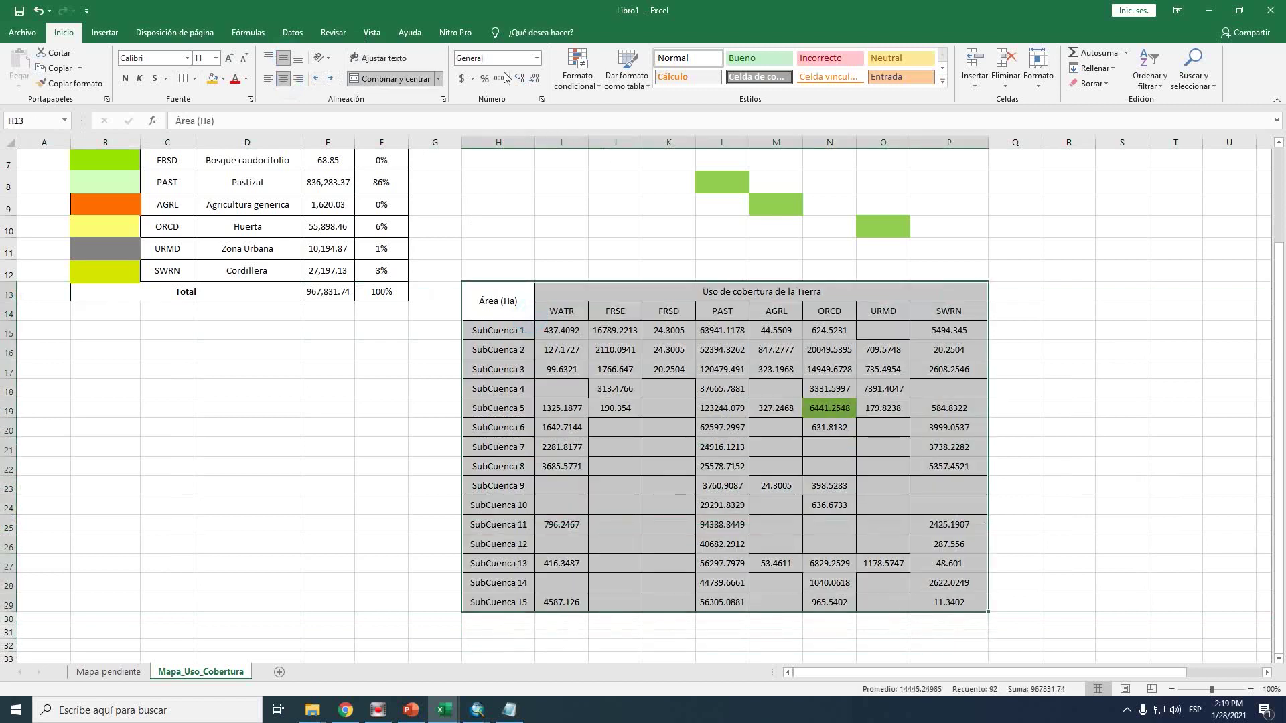
left_click(187, 79)
left_click(722, 427)
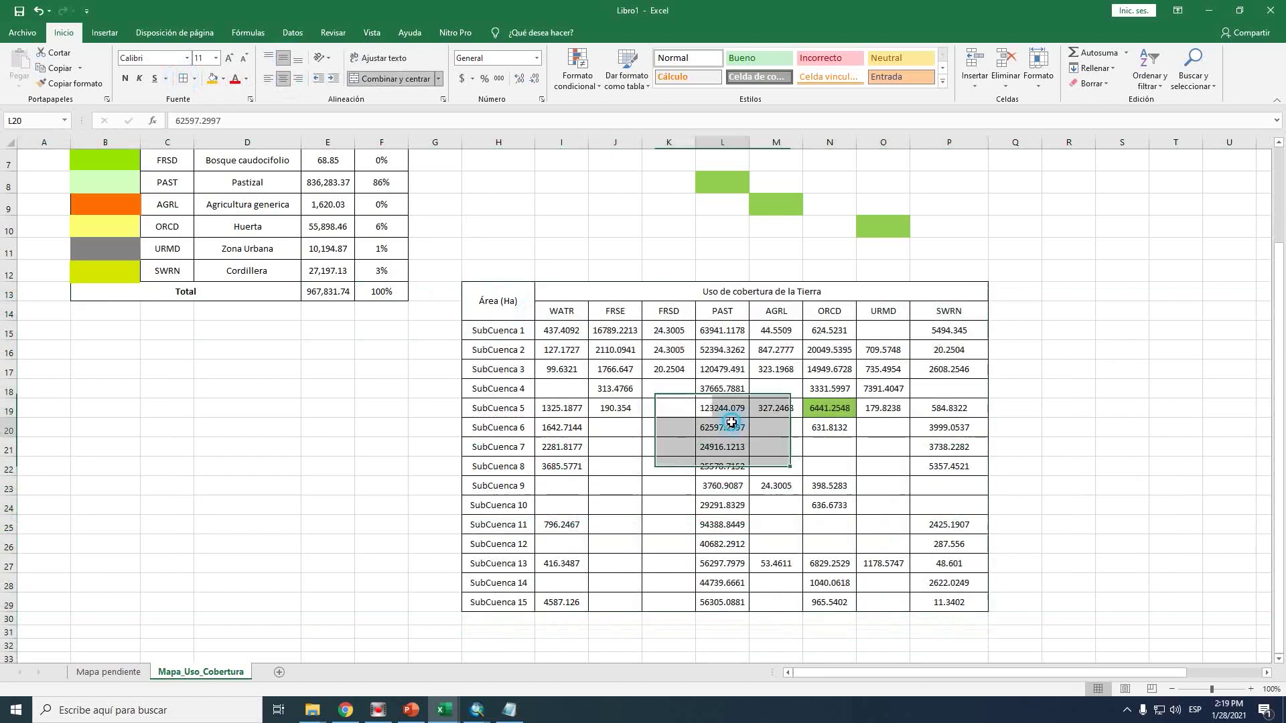
Remove the green fill from the SubCuenca 5 ORCD cell N19
left_click(822, 409)
left_click(222, 79)
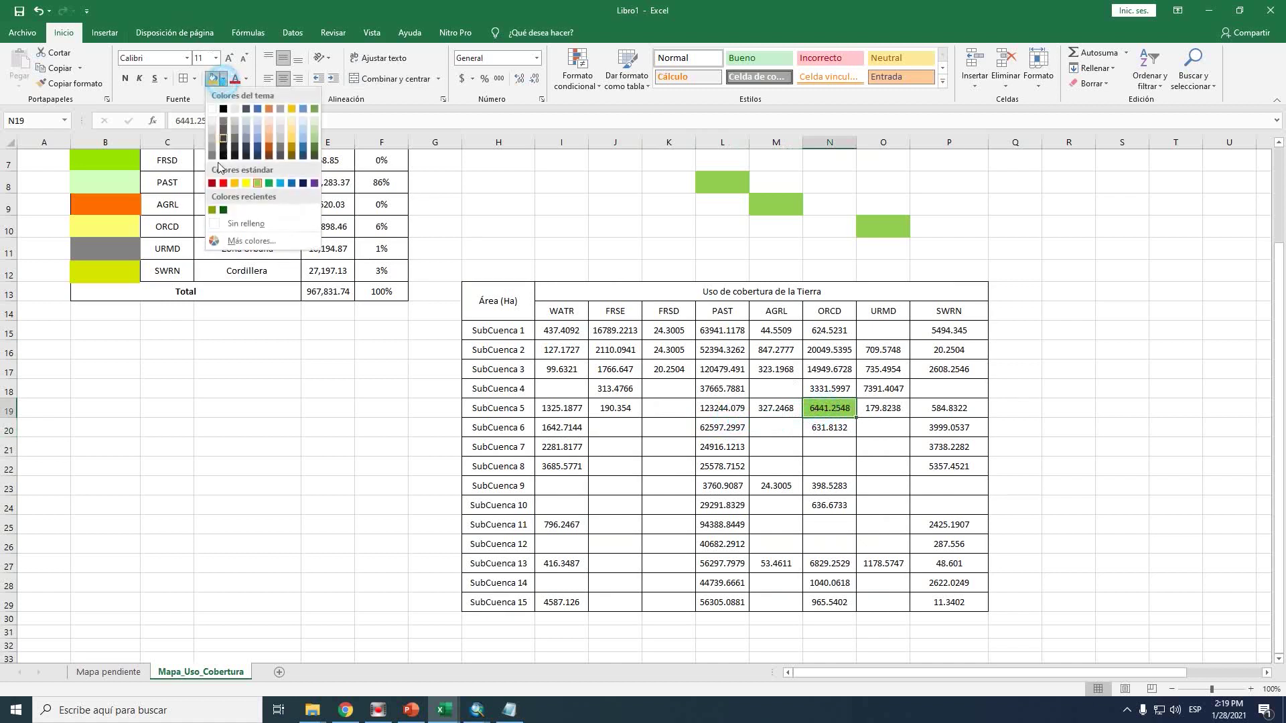
left_click(221, 226)
left_click(804, 422)
Fill the subbasin table's header cells H13:P14 with green
left_click_drag(960, 311, 472, 290)
left_click(223, 80)
left_click(251, 191)
left_click(669, 410)
Sum the WATR column I15:I29 in I30 and extend the sum across to P30
left_click_drag(502, 335, 569, 386)
left_click_drag(580, 331, 577, 625)
left_click(1117, 54)
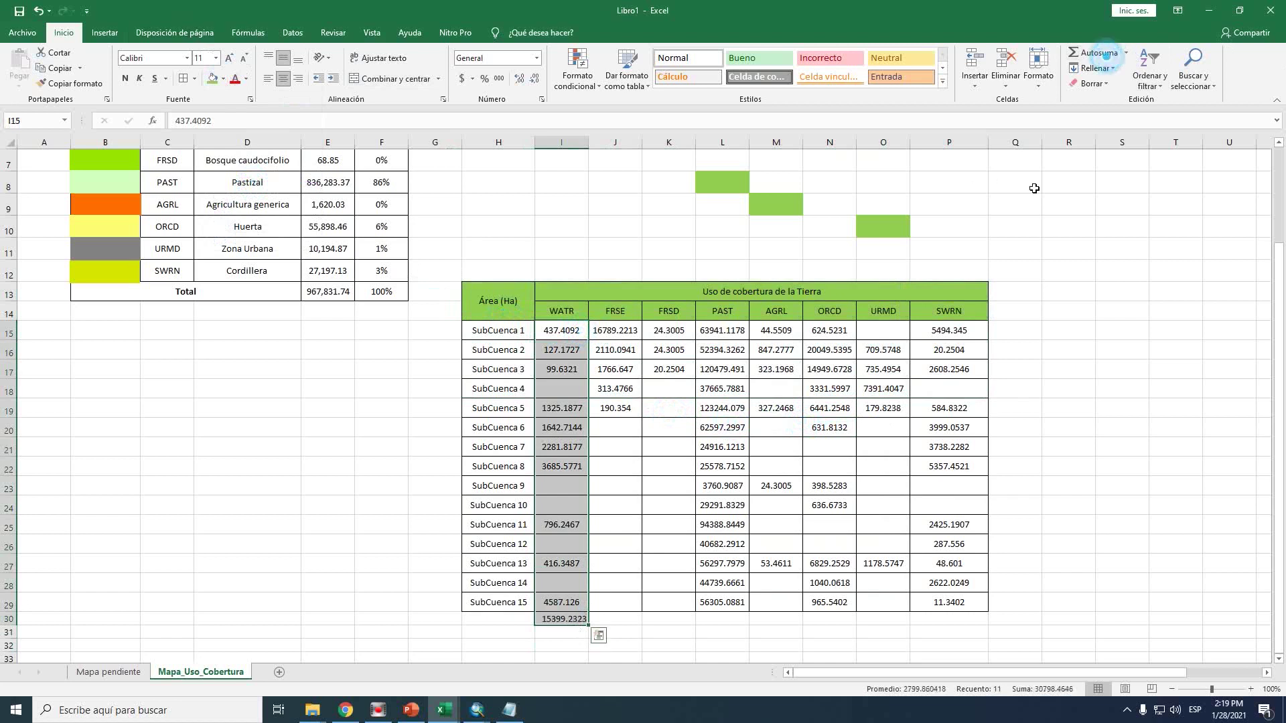
scroll(583, 569, "down", 1)
left_click(583, 554)
left_click_drag(588, 558, 975, 560)
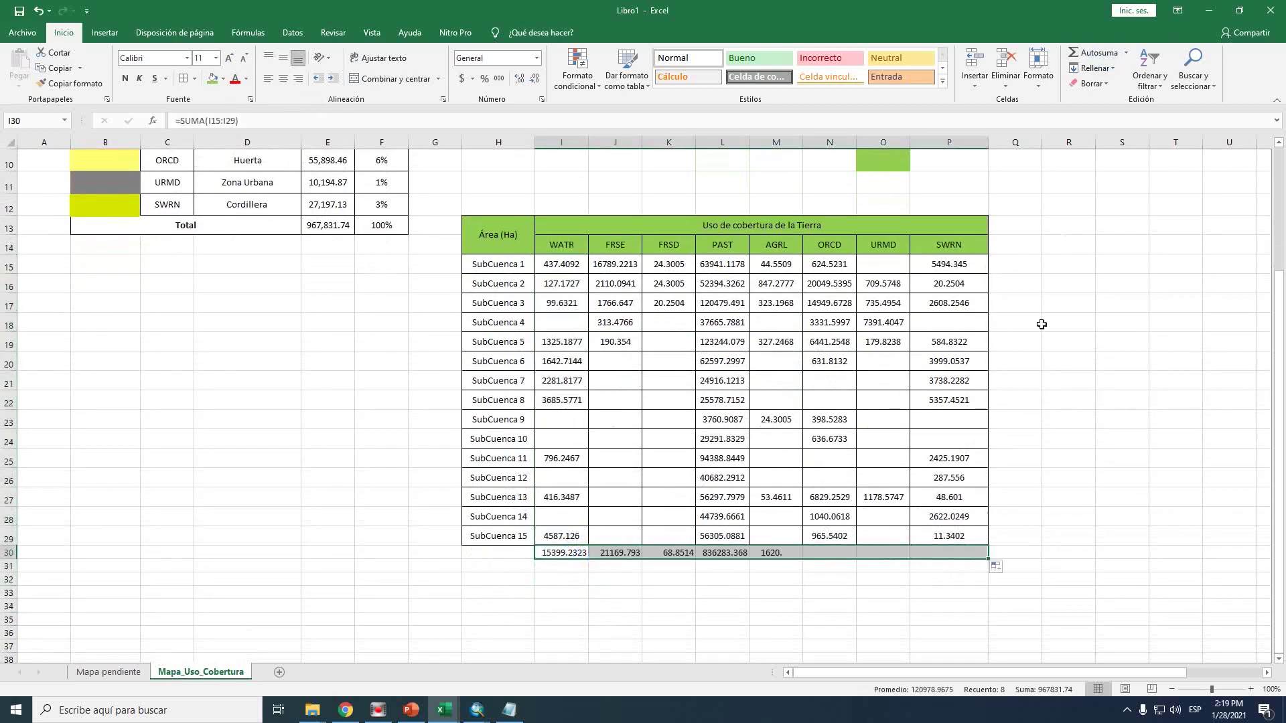
Sum the SubCuenca 1 row I15:P15 in Q15 and extend the sum down to Q30
left_click_drag(570, 267, 1015, 265)
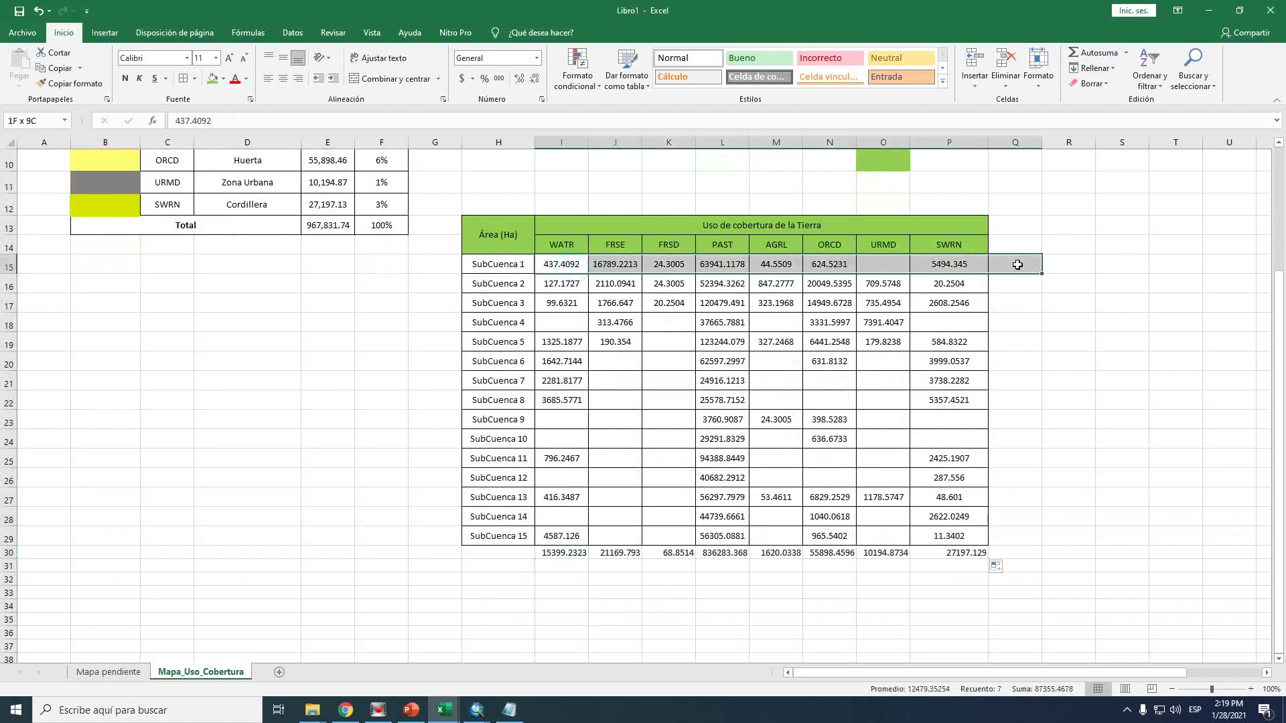
left_click(1092, 52)
left_click(1037, 266)
left_click_drag(1042, 272, 603, 268)
Format I15:Q30 as numbers with two decimals and a thousands separator
right_click(603, 268)
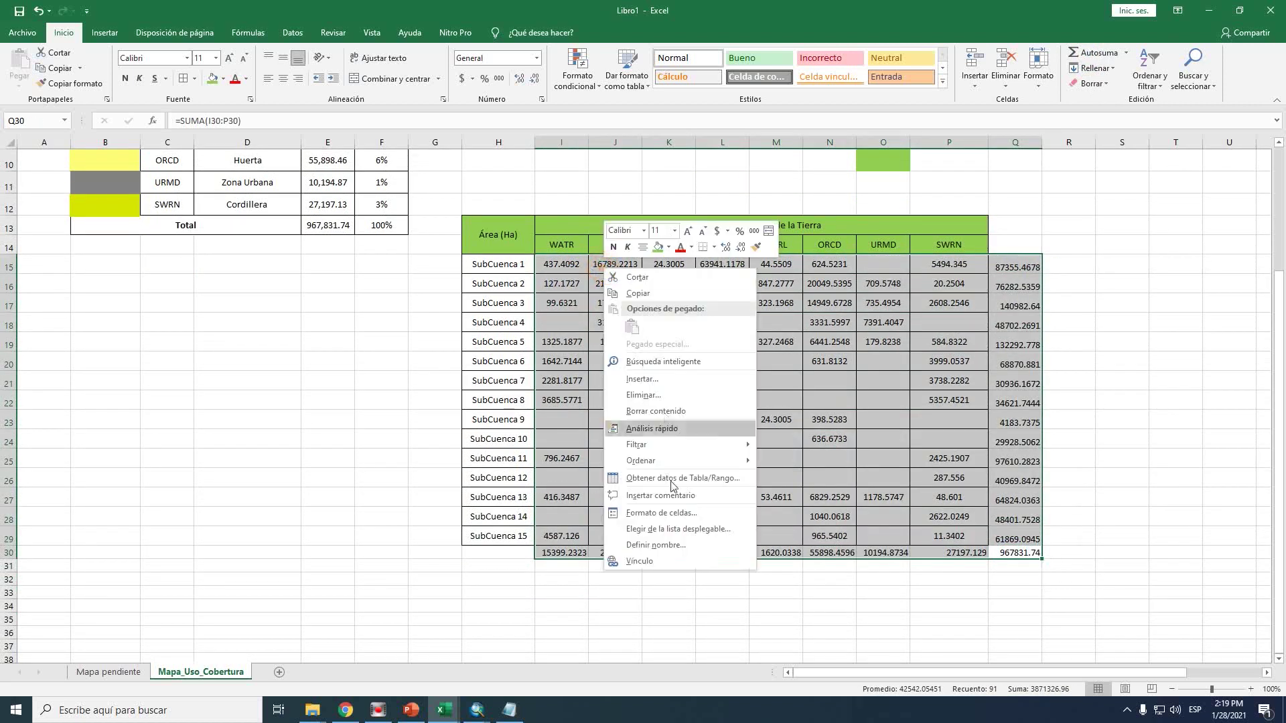
left_click(658, 515)
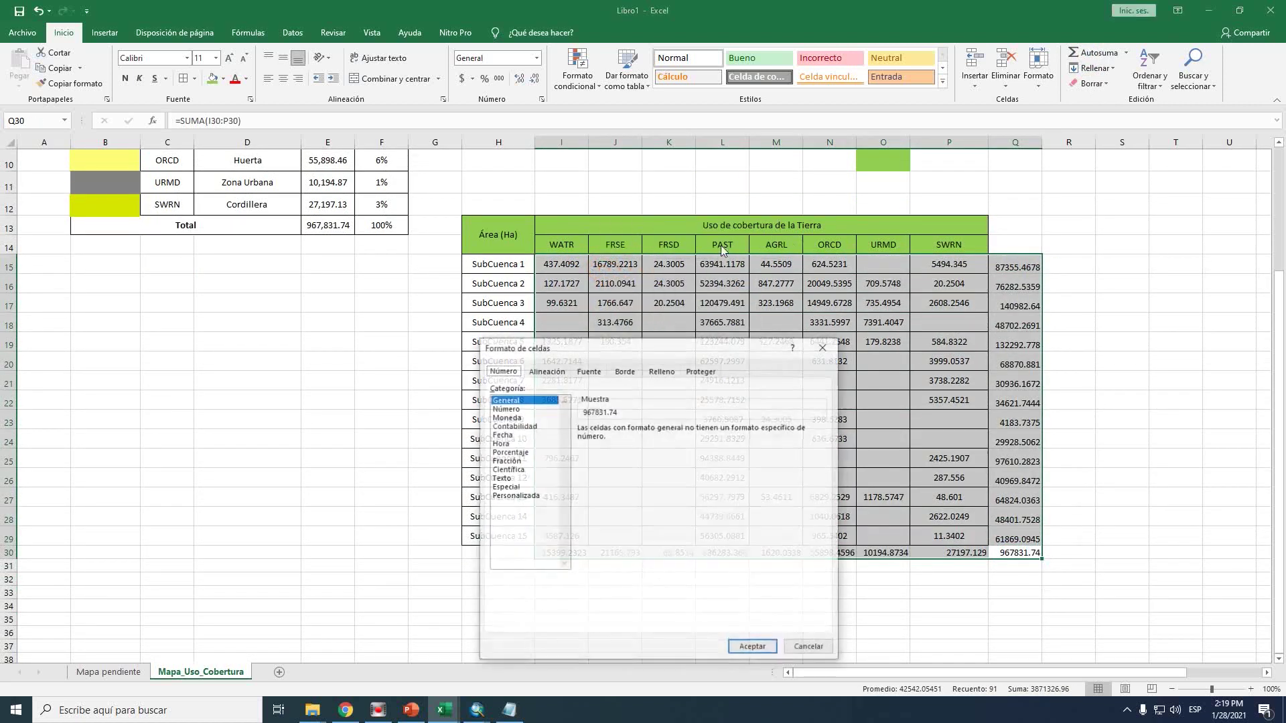
left_click(516, 409)
left_click(598, 445)
left_click(752, 648)
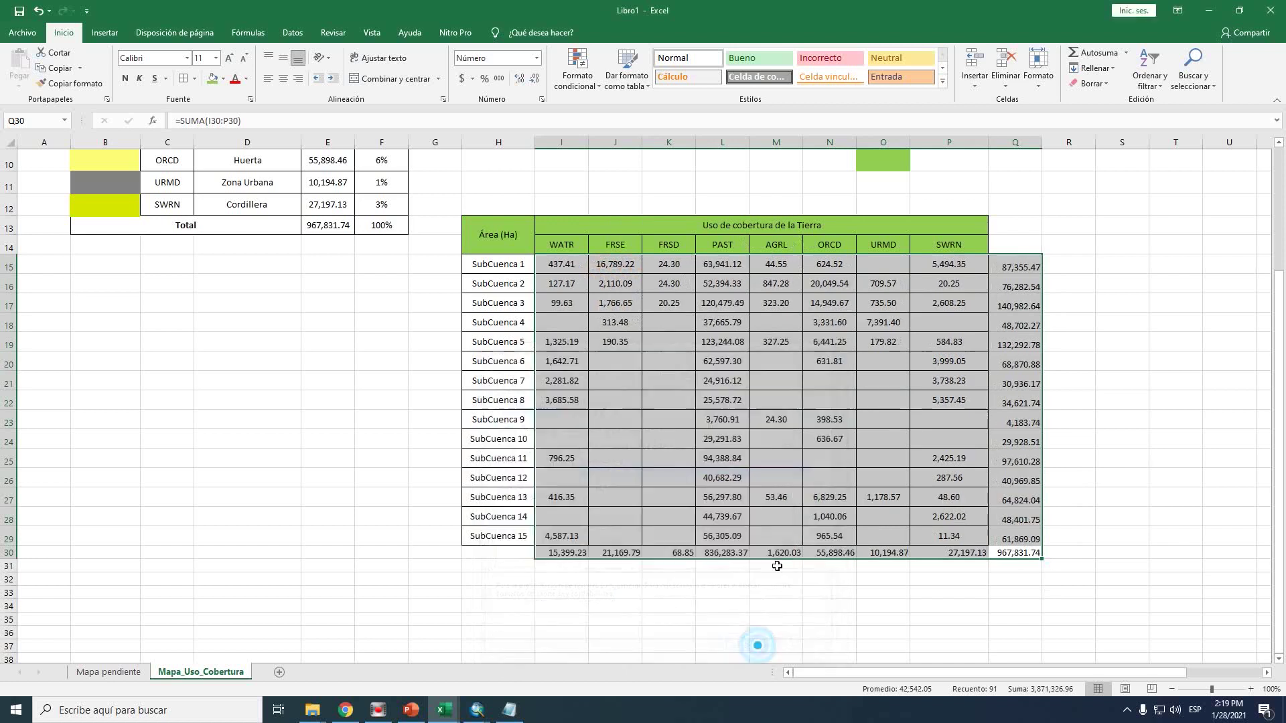
left_click(716, 571)
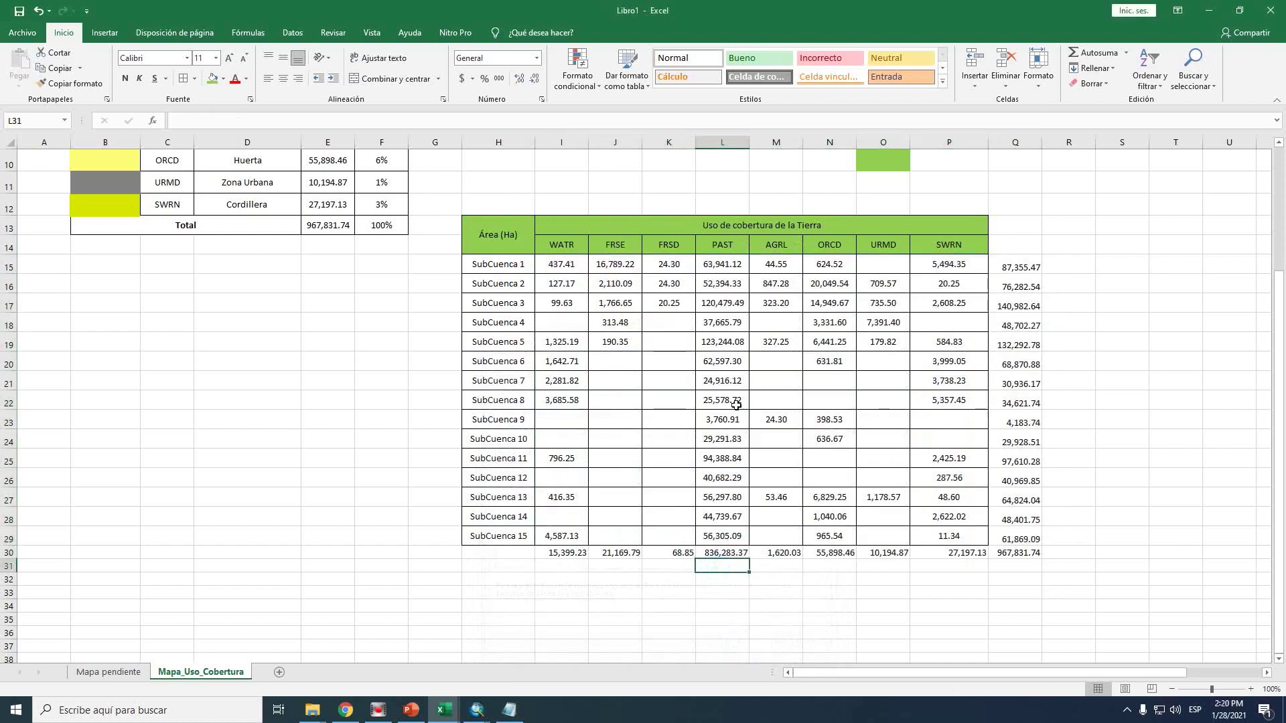
Enter the label Total in H30 for the sum row and in Q14 for the sum column
left_click(490, 555)
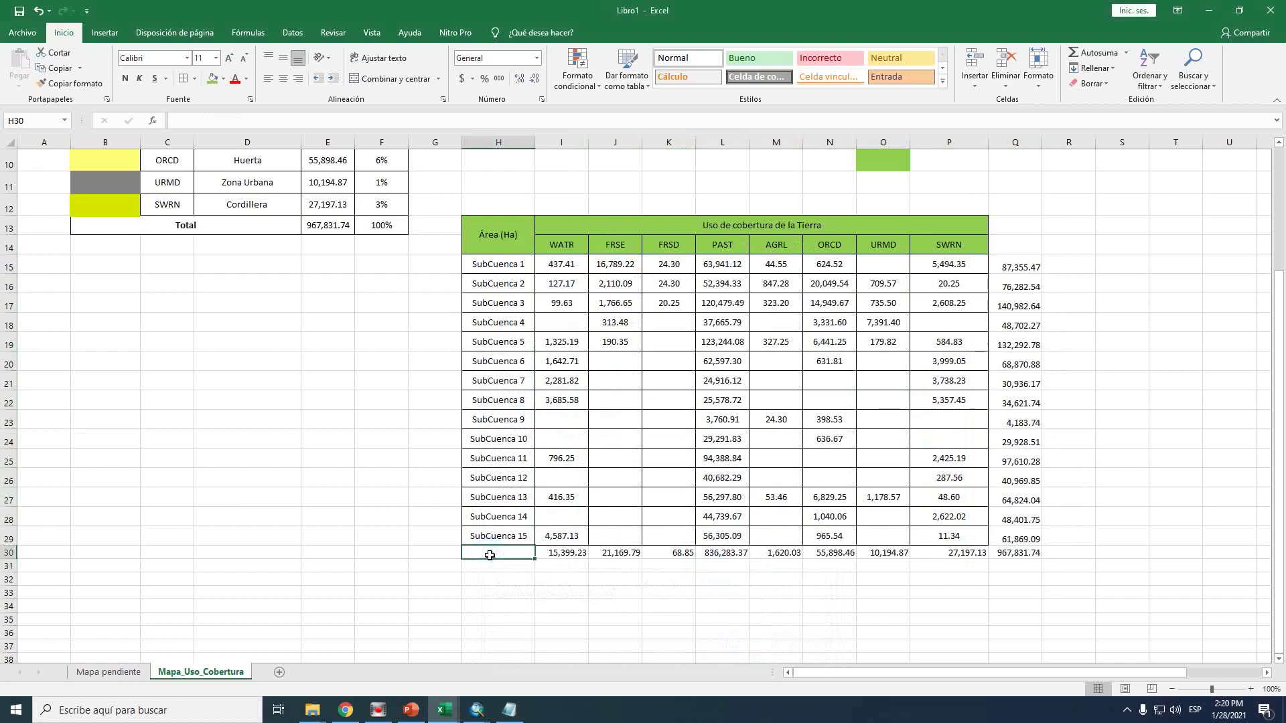
type("Total")
key("Return")
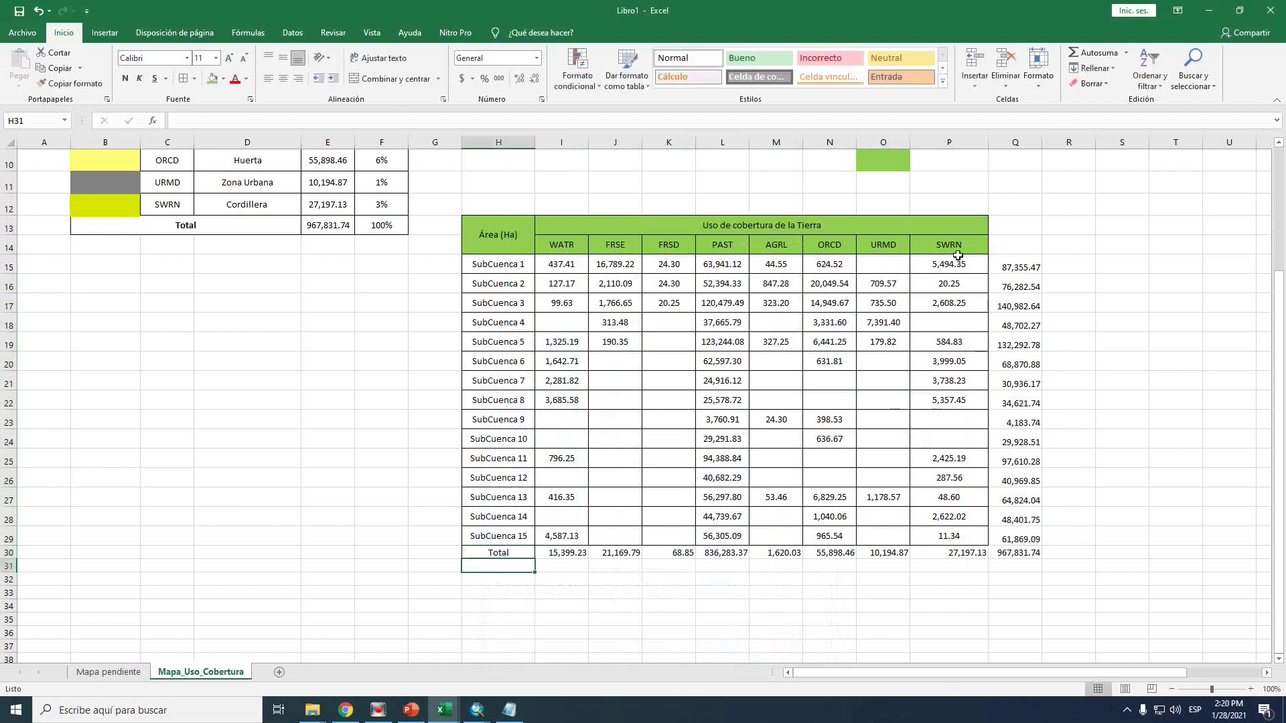
left_click(1005, 246)
type("Tot")
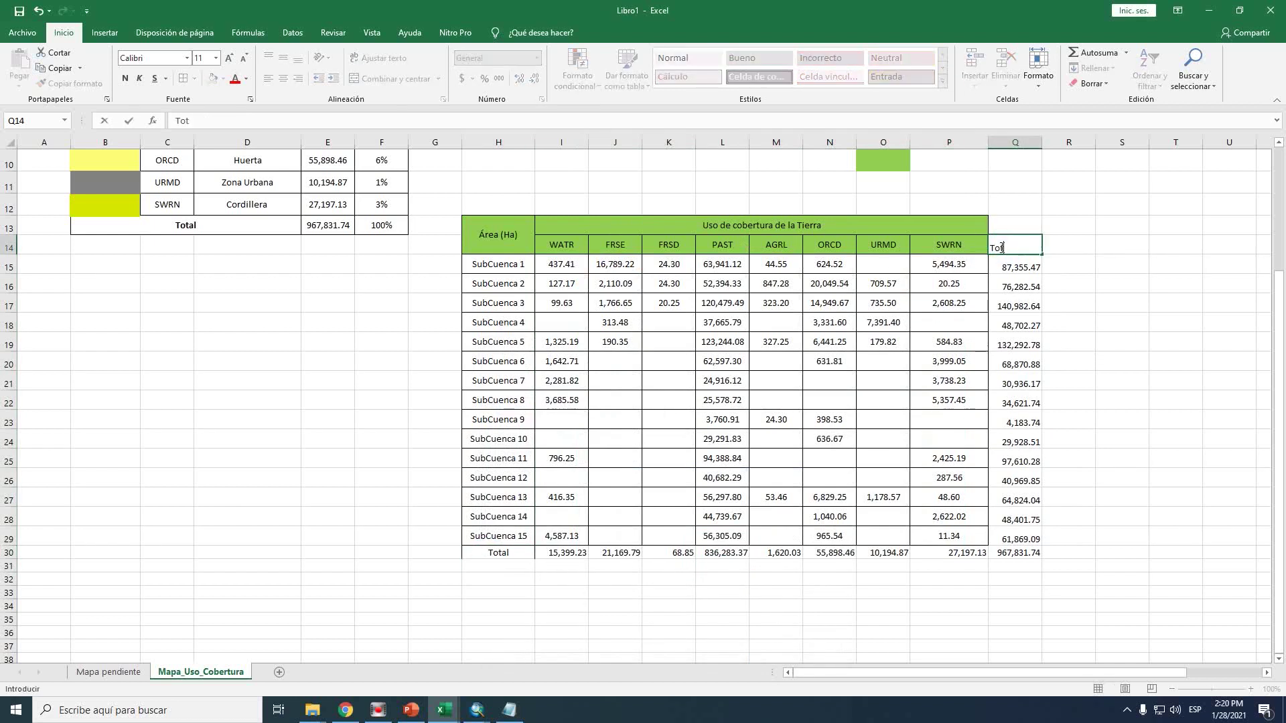
type("al")
key("Return")
Merge and centre the Total header across Q13:Q14 and make the header cells H13:Q14 bold
left_click_drag(1007, 229, 1008, 246)
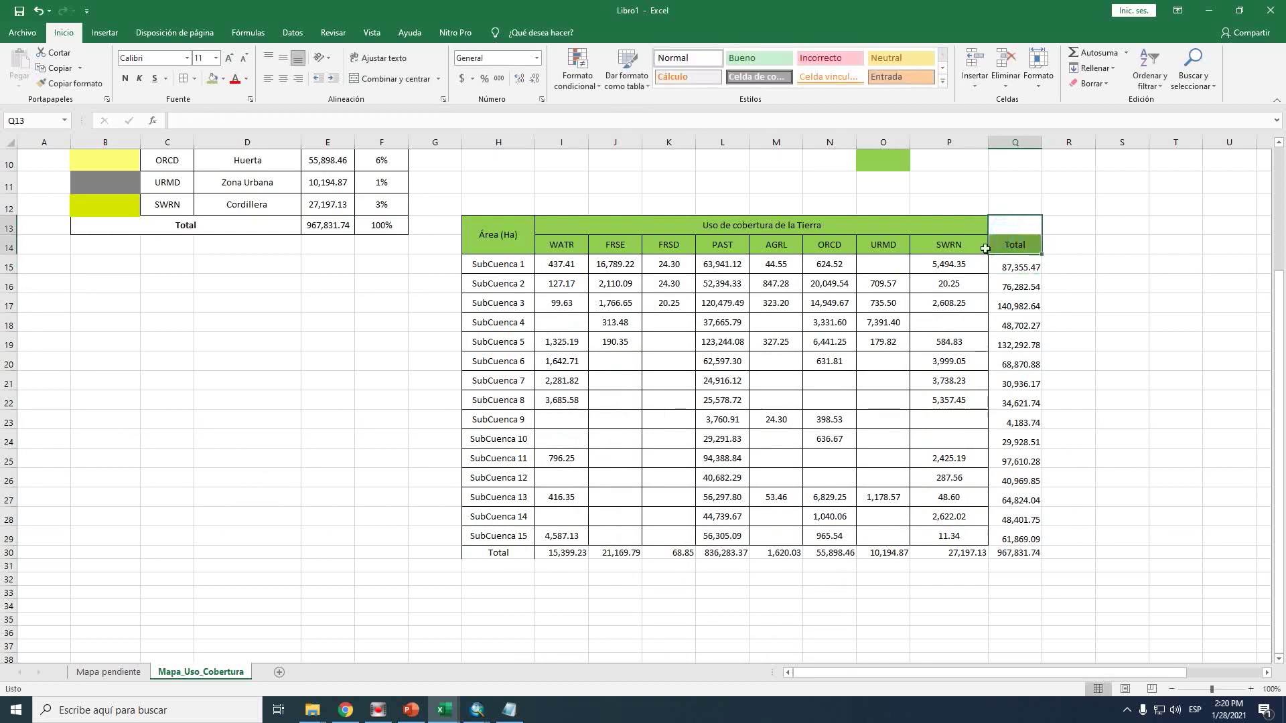
left_click(392, 79)
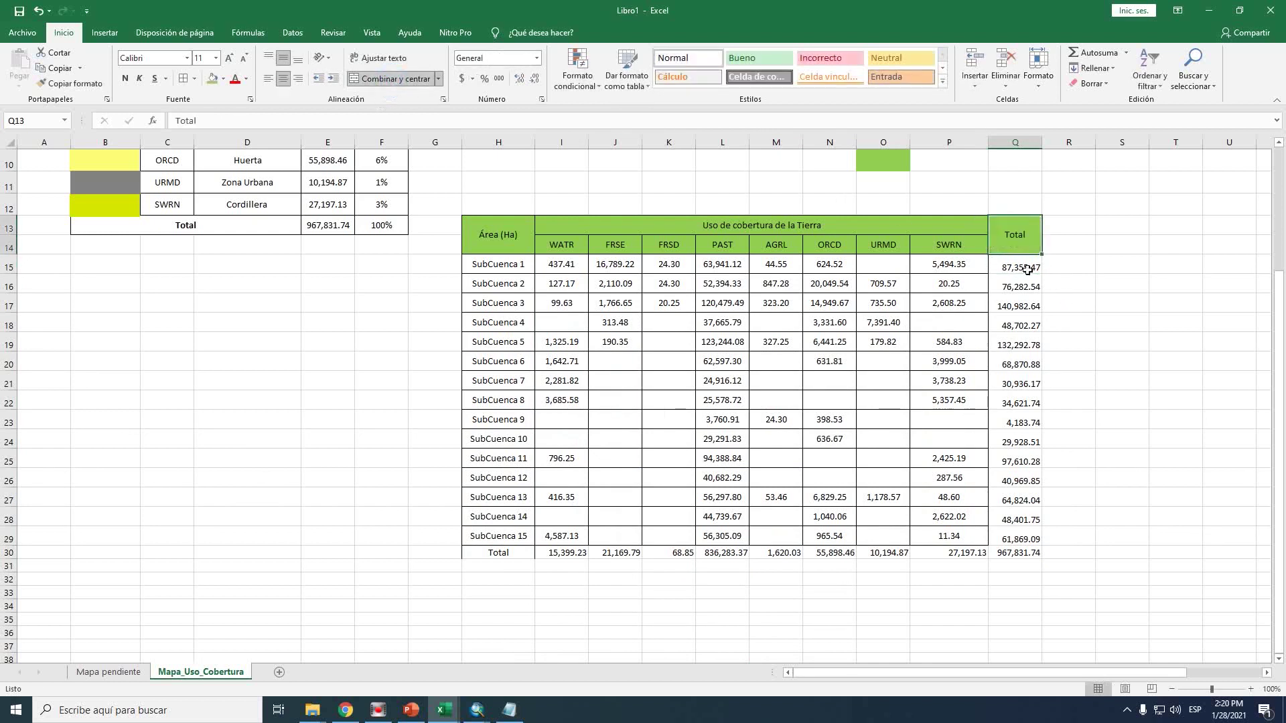
left_click(127, 80)
left_click_drag(1011, 234, 510, 235)
left_click(129, 80)
Make the Total label in H30 bold with a green fill, and apply all borders to H13:Q30
left_click(492, 555)
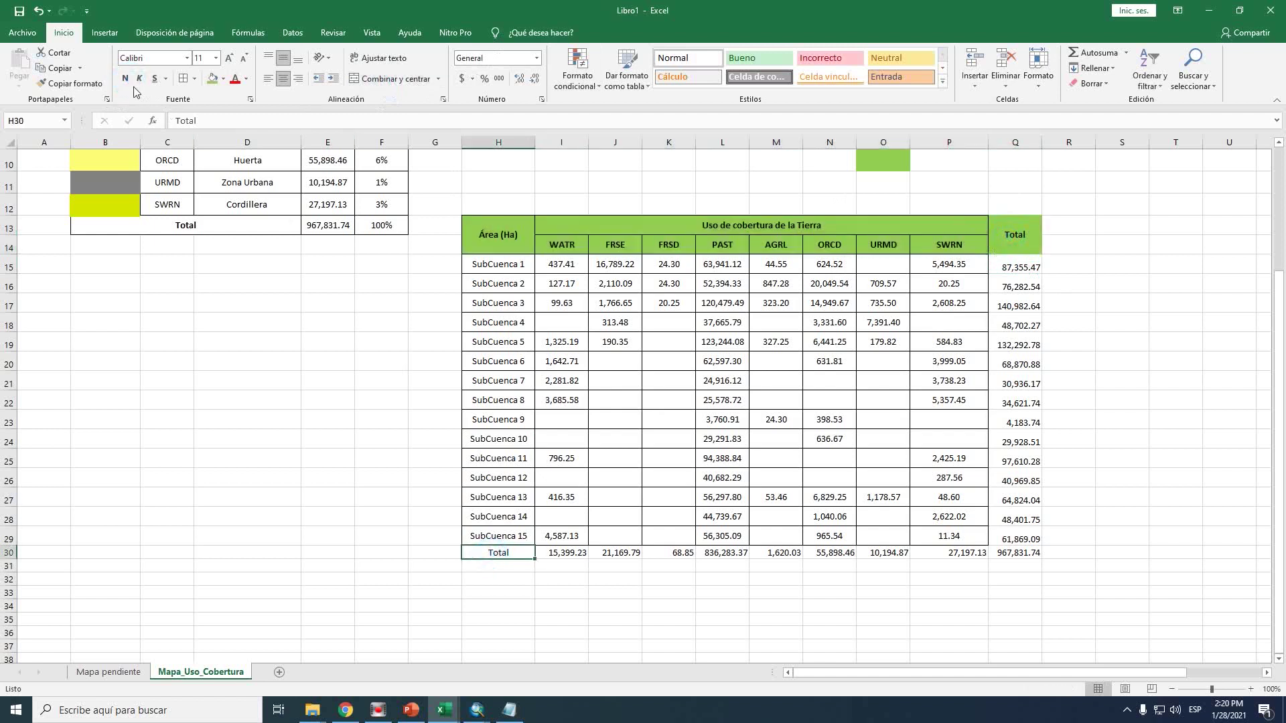
left_click(212, 78)
left_click(663, 420)
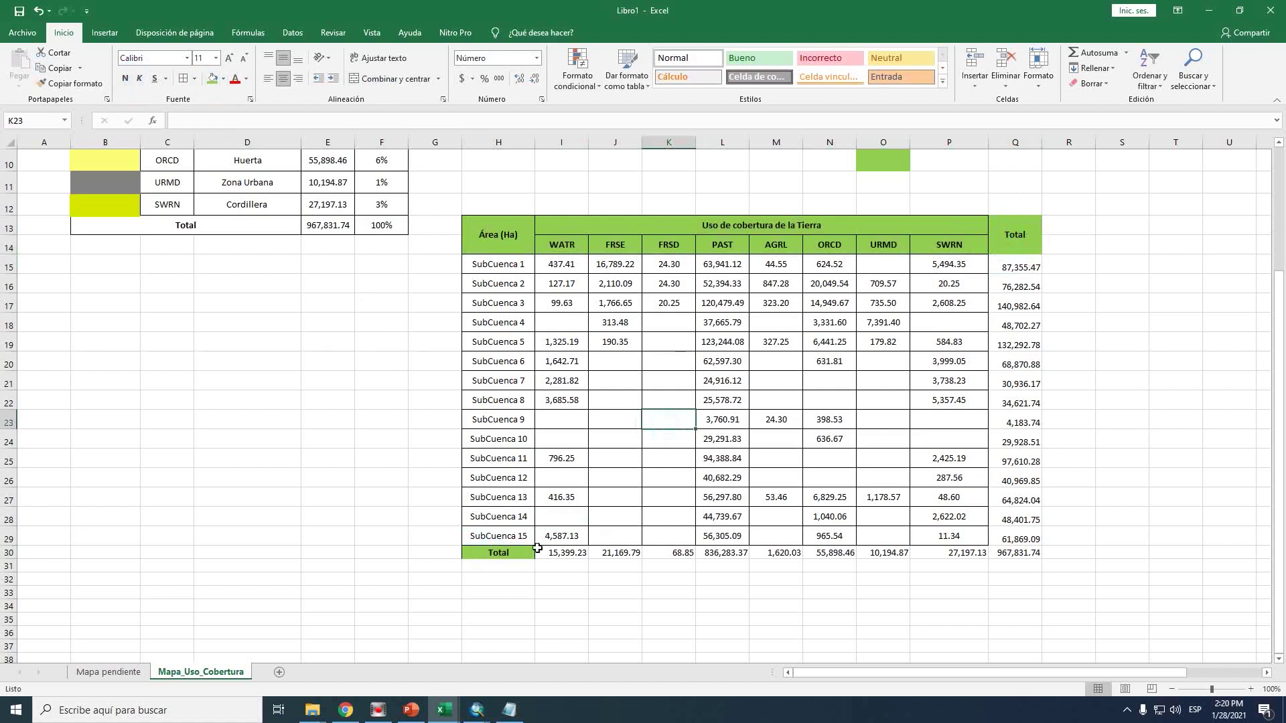
left_click_drag(526, 549, 1011, 228)
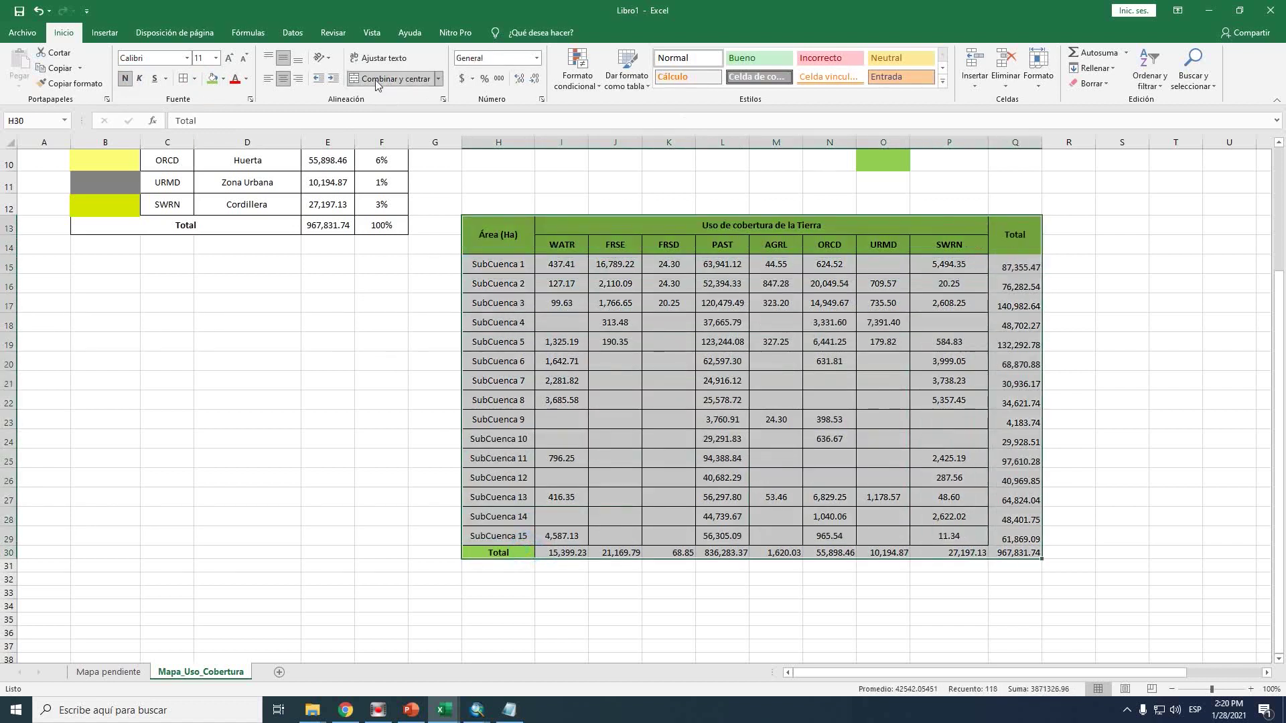
left_click(180, 78)
left_click(632, 361)
Widen columns I through Q of the subbasin table to one equal width
left_click_drag(565, 142, 971, 142)
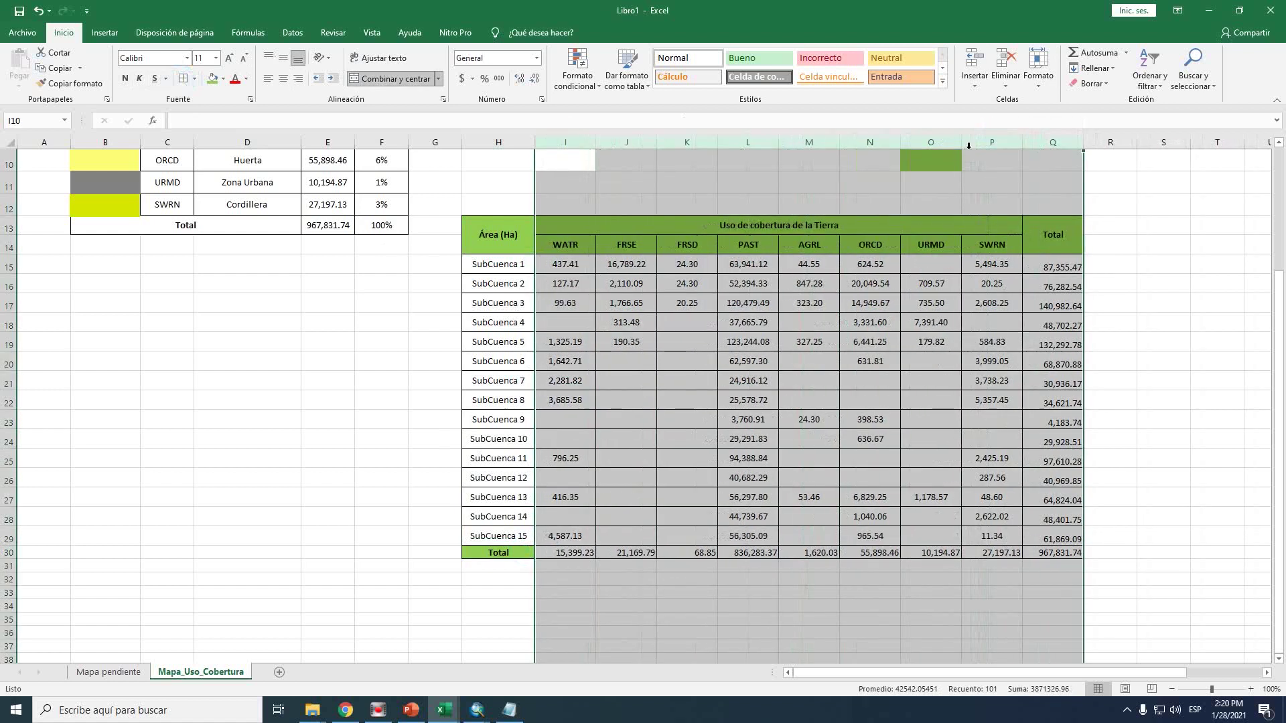
left_click(825, 358)
left_click(1064, 228)
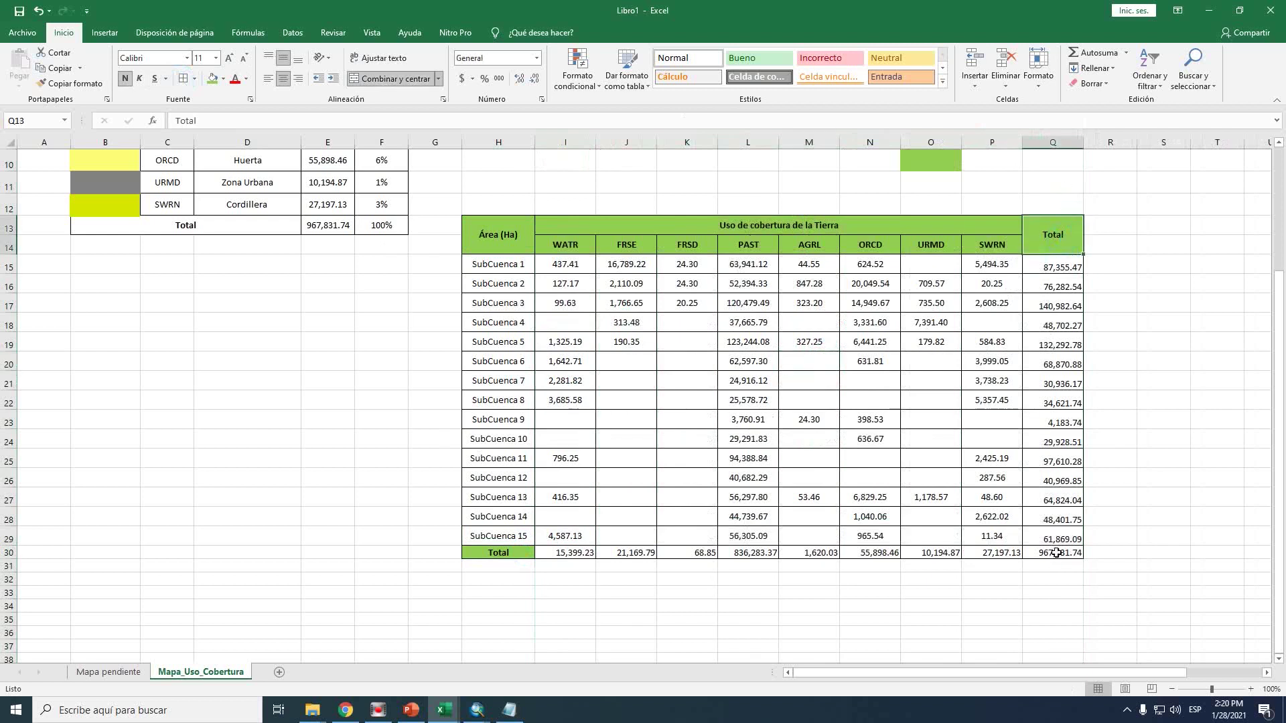
Enter 0 in the empty SubCuenca 4 cells for WATR, FRSD, AGRL and SWRN (I18, K18, M18 and P18)
left_click(588, 324)
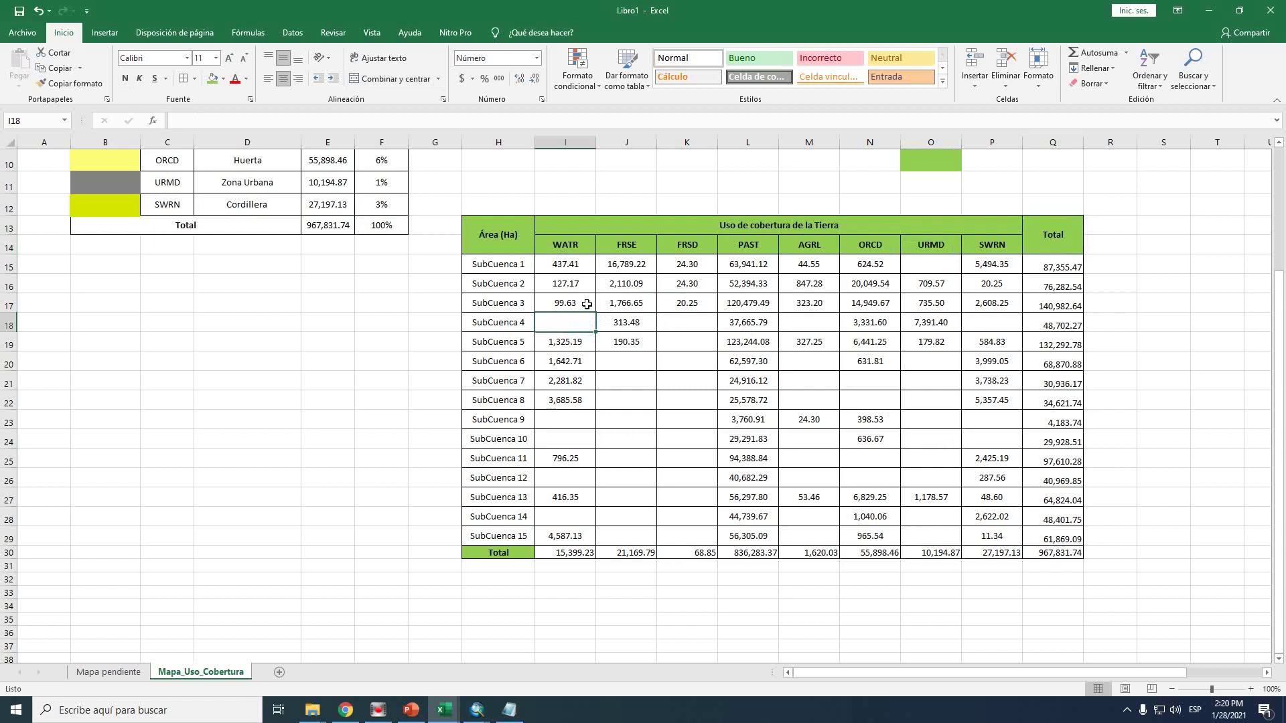
type("0")
key("Return")
left_click(684, 330)
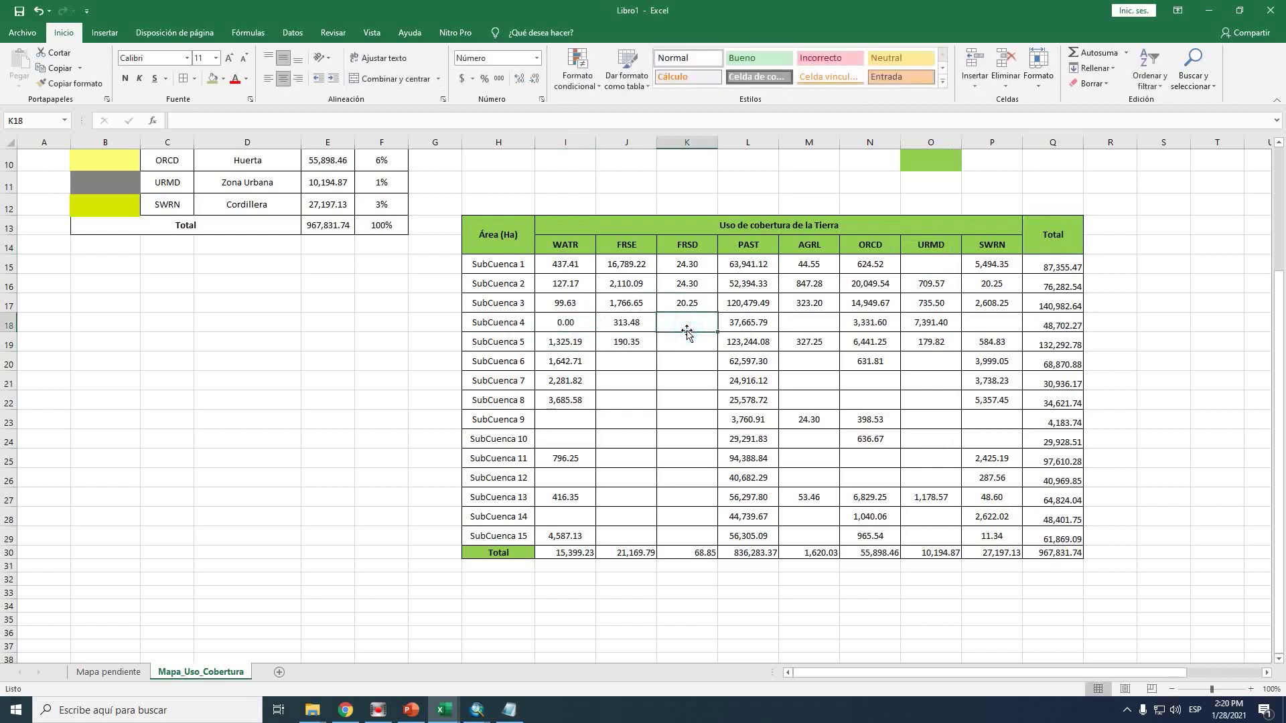
type("0")
left_click(802, 325)
type("0")
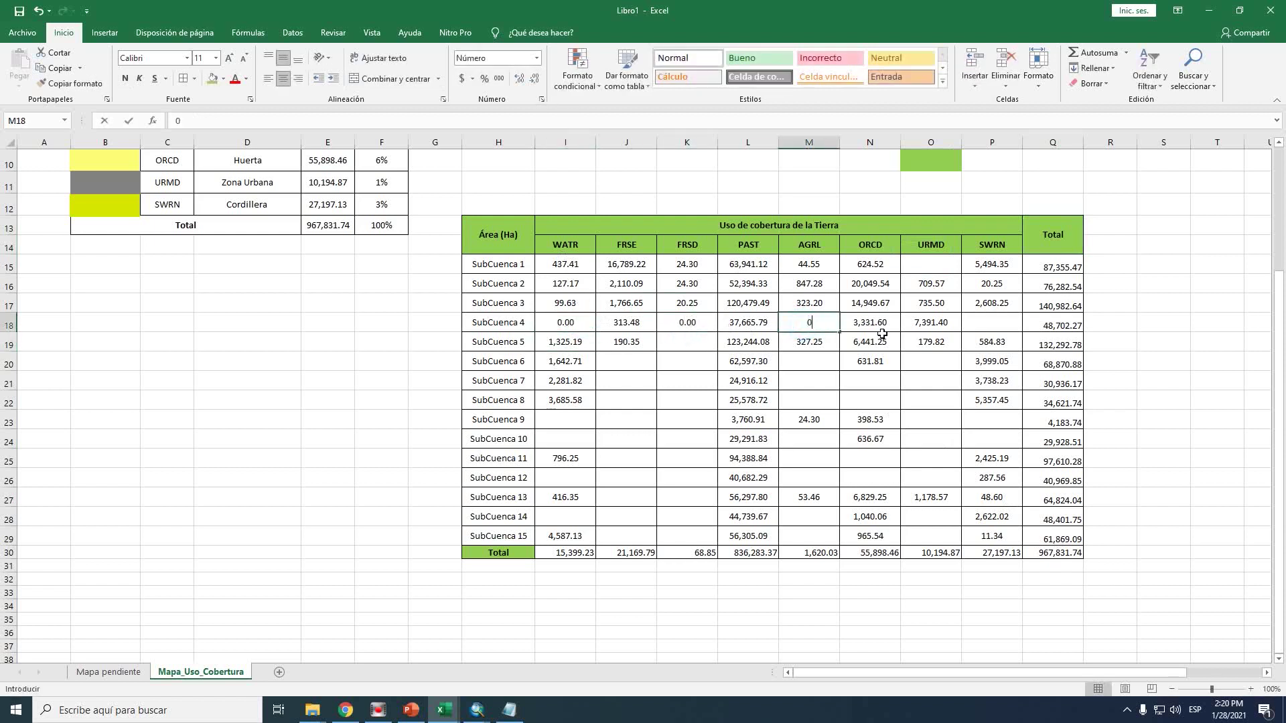
left_click(970, 323)
type("0")
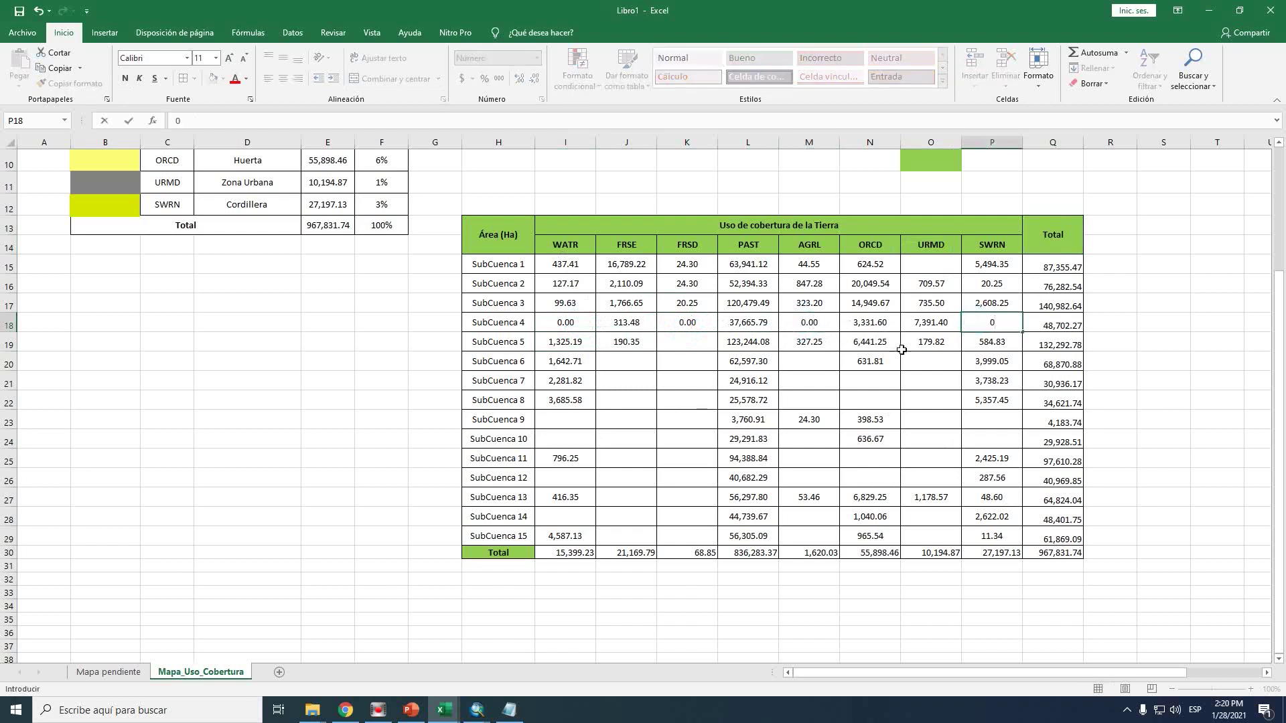
Enter 0 for URMD and AGRL in the SubCuenca 6 row at O20 and M20
left_click(927, 360)
type("0")
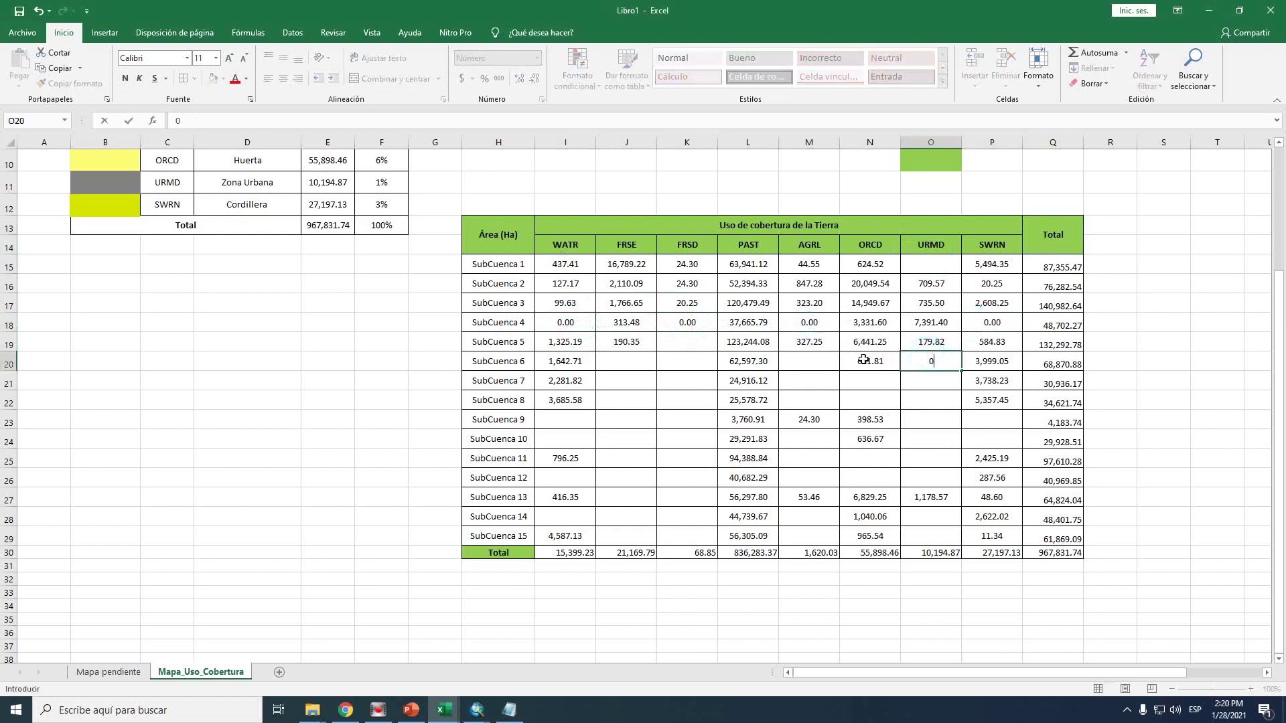
key("Return")
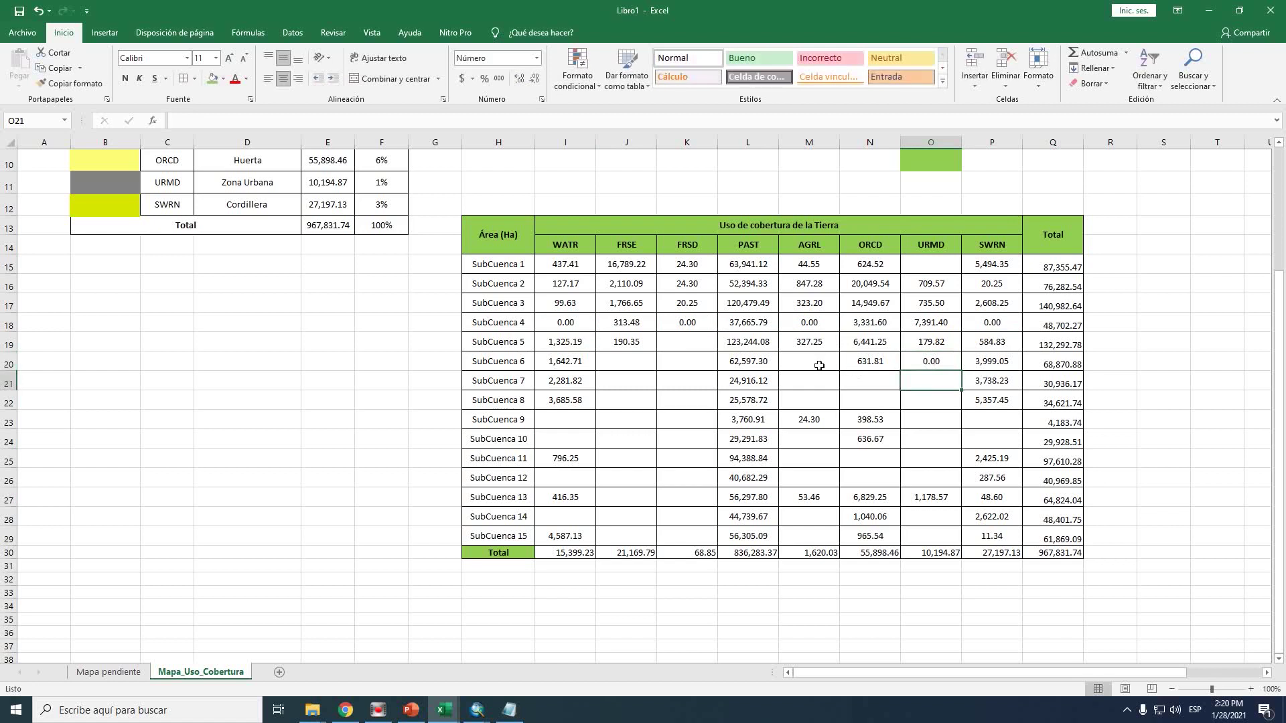
left_click(818, 365)
type("0")
key("Return")
Enter 0 for AGRL, ORCD and URMD in the SubCuenca 7 row (M21:O21) and for SubCuenca 8 URMD in O22
mouse_move(816, 381)
left_mouse_down()
mouse_move(930, 406)
mouse_move(807, 384)
left_mouse_up()
key("Right")
type("0")
key("Return")
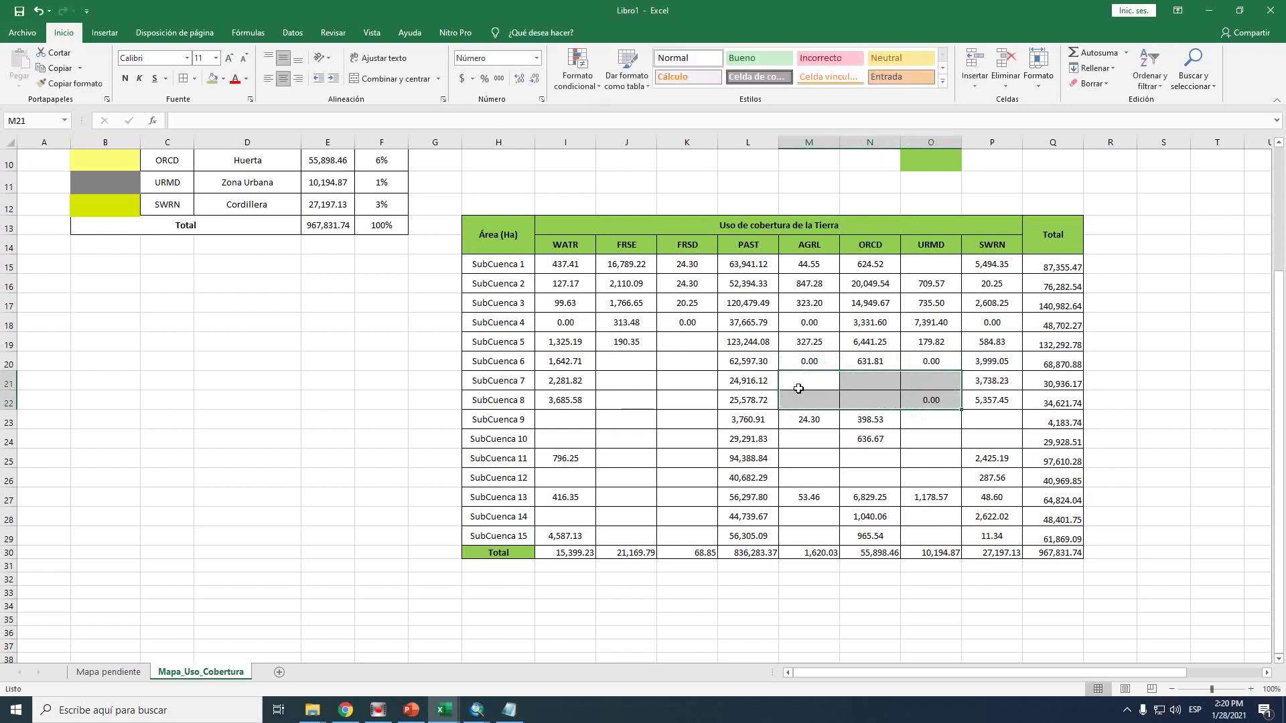
type("0")
left_click(871, 382)
type("0")
left_click(930, 380)
type("0")
Copy the 0 in K18 down the FRSD column through SubCuenca 15 in K29
left_click_drag(698, 362, 693, 520)
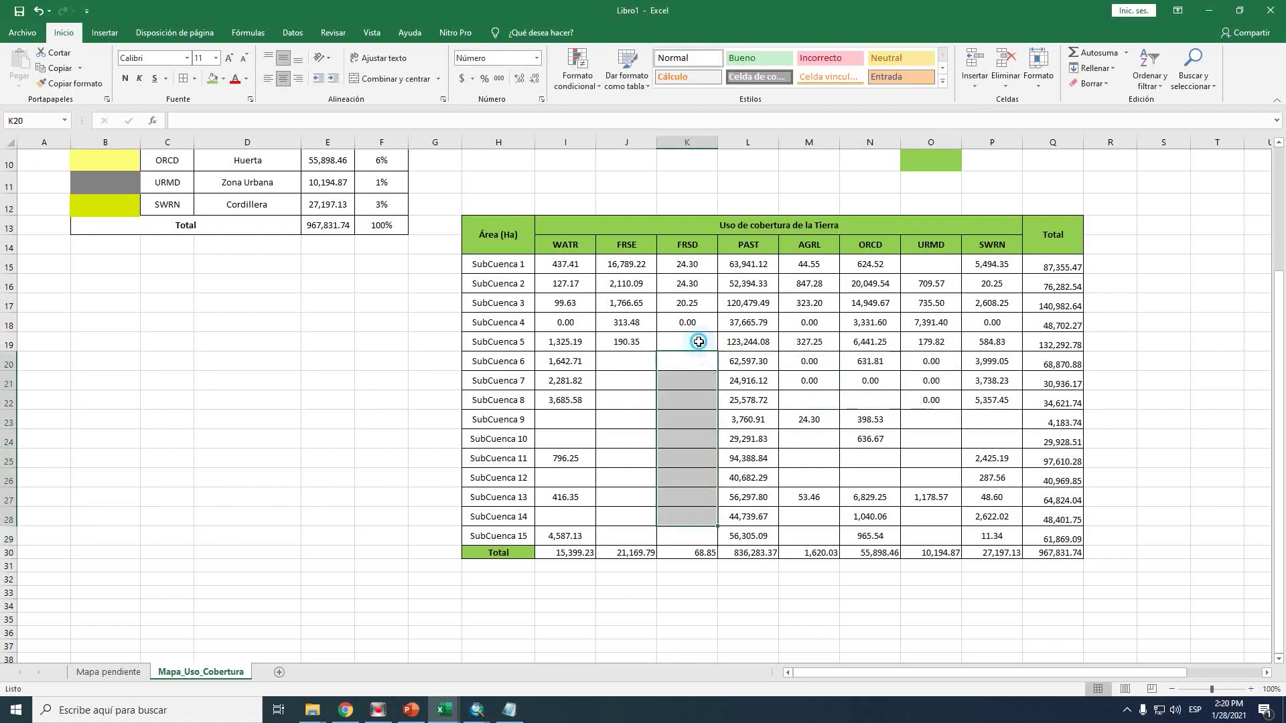
left_click(693, 323)
left_click_drag(718, 331, 703, 542)
Enter 0 for SubCuenca 6 FRSE in J20 and copy it down through J29
left_click(639, 362)
type("0")
key("Return")
left_click(640, 362)
left_click_drag(656, 370, 649, 540)
Enter 0 in the empty WATR cells of SubCuenca 9, 10, 12 and 14 (I23, I24, I26 and I28)
left_click(568, 419)
type("0")
key("Return")
type("0")
key("Return")
left_click(581, 477)
type("0")
key("Return")
left_click(590, 515)
type("0")
key("Return")
Enter 0 for AGRL and ORCD in the SubCuenca 8 row (M22:N22)
left_click(825, 402)
type("0")
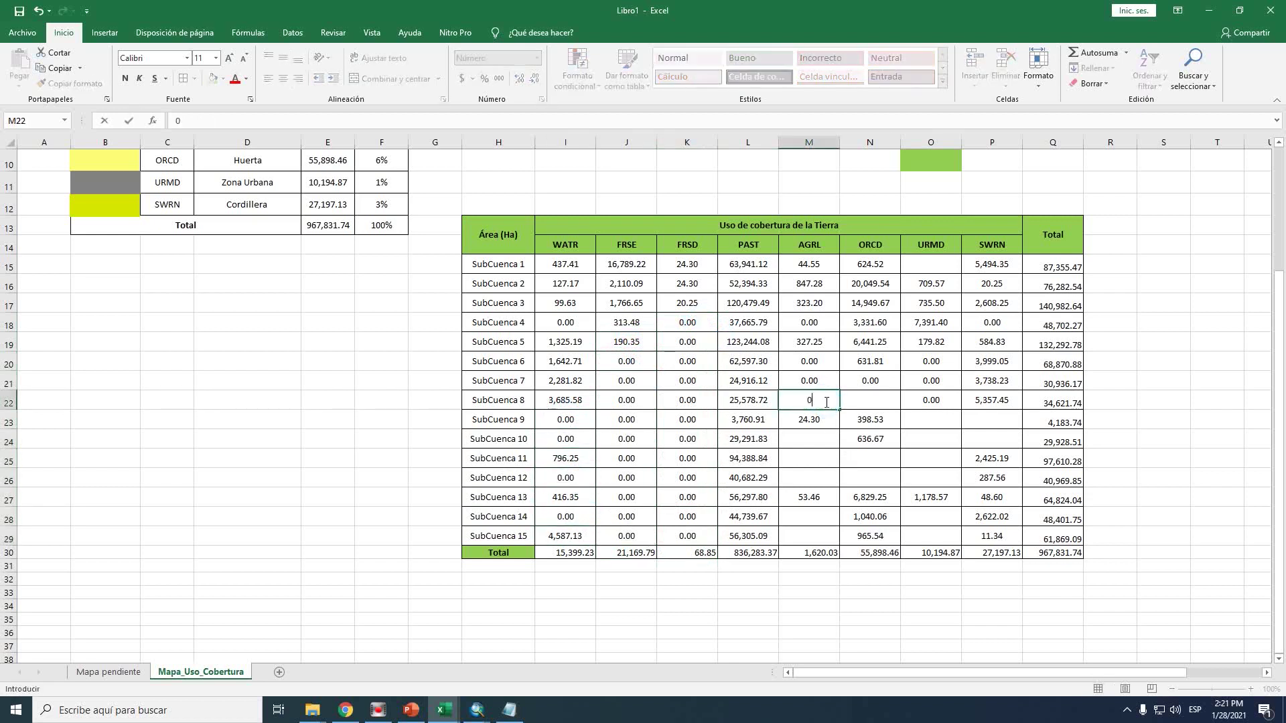
left_click(861, 400)
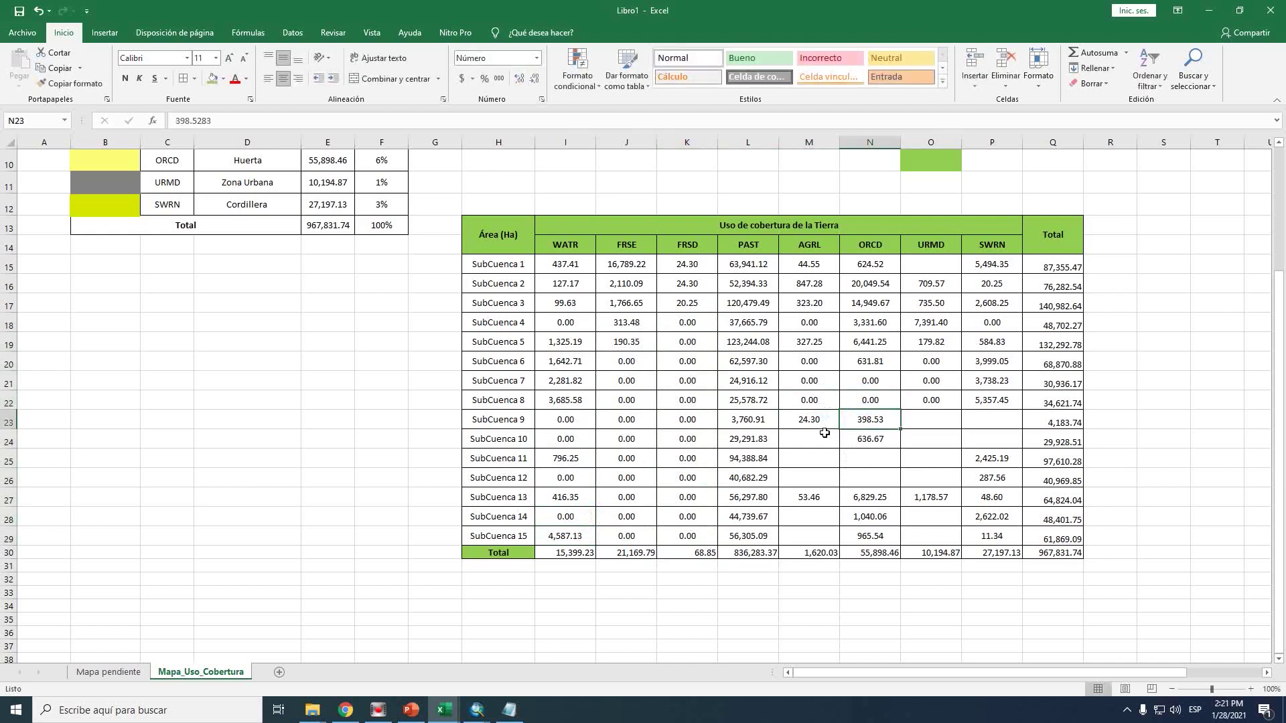
Enter 0 in the empty AGRL cells of SubCuenca 10, 11, 12, 14 and 15 (M24:M26 and M28:M29)
left_click(809, 439)
type("0")
key("Return")
left_click(834, 444)
left_click_drag(834, 444, 831, 481)
left_click(832, 515)
key("Return")
type("0")
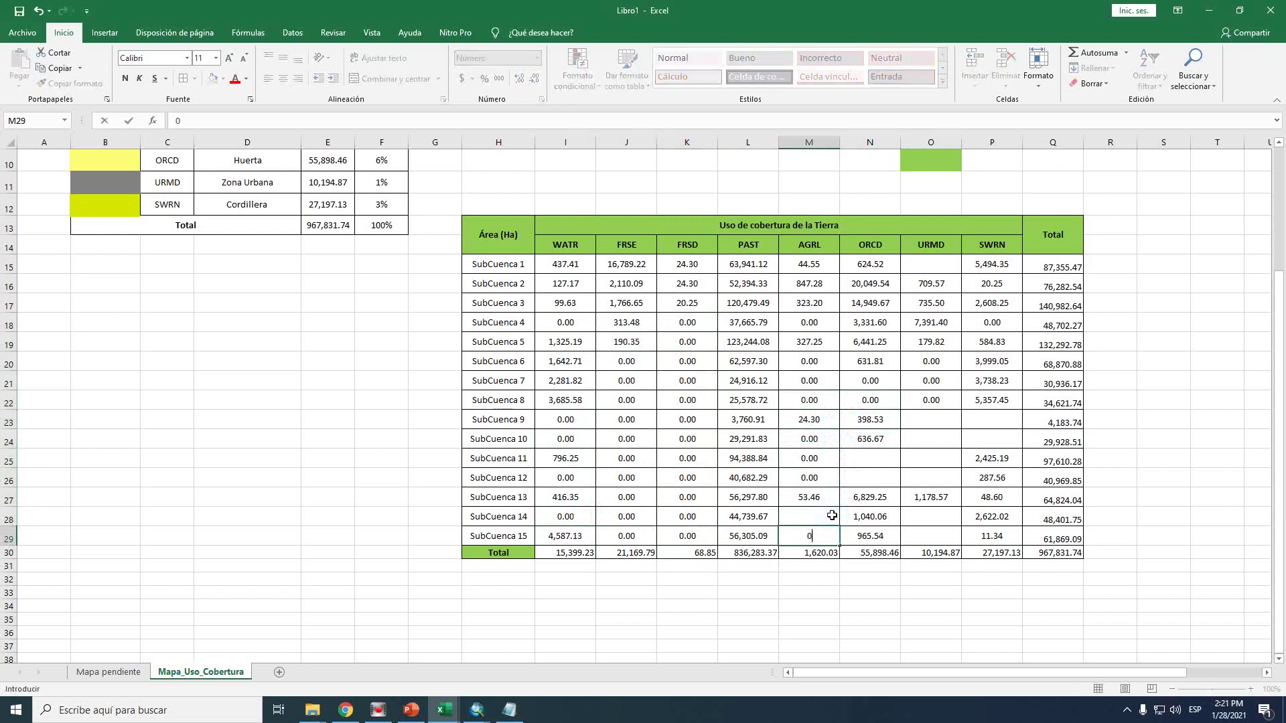
left_click(832, 516)
type("0")
key("Return")
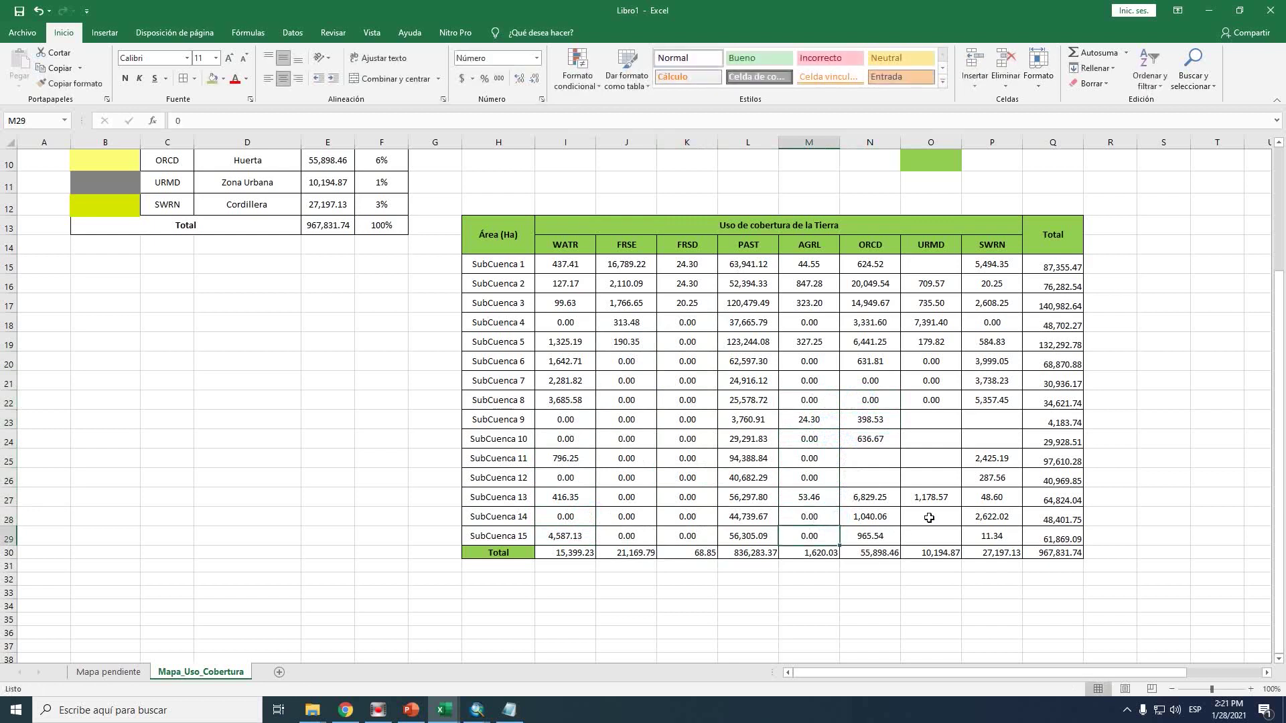
Enter 0 for URMD in SubCuenca 14 and 15 (O28:O29) and copy the 0 in O22 down through O26
left_click(937, 515)
key("Return")
type("0")
left_click(936, 514)
type("0")
key("Return")
left_click(933, 402)
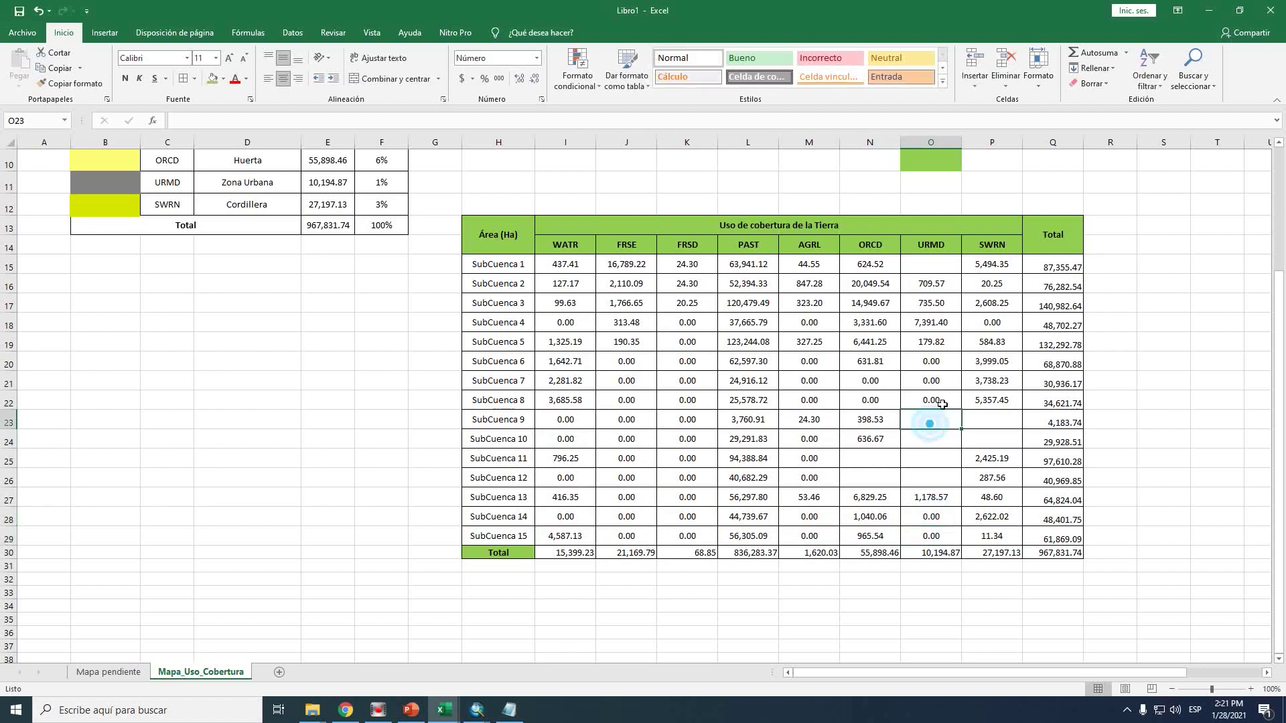
left_click_drag(961, 409, 963, 485)
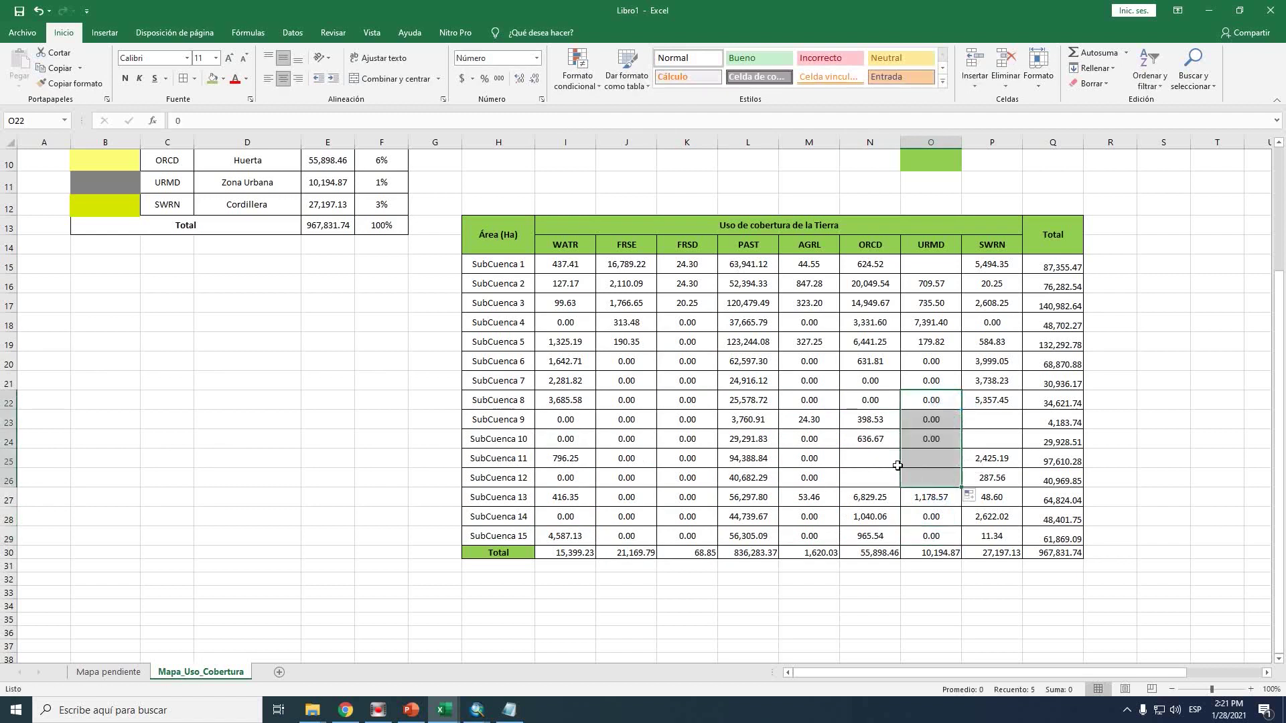
Enter 0 in the empty ORCD cells of SubCuenca 11 and 12 (N25:N26)
left_click(880, 456)
type("0")
key("Return")
type("0")
key("Return")
Enter 0 for SWRN in SubCuenca 9 and 10 (P23:P24) and for URMD in SubCuenca 1 (O15)
left_click(998, 422)
key("Down")
type("0")
left_click(1001, 422)
type("0")
left_click(992, 479)
left_click(926, 263)
type("0")
key("Return")
left_click(919, 362)
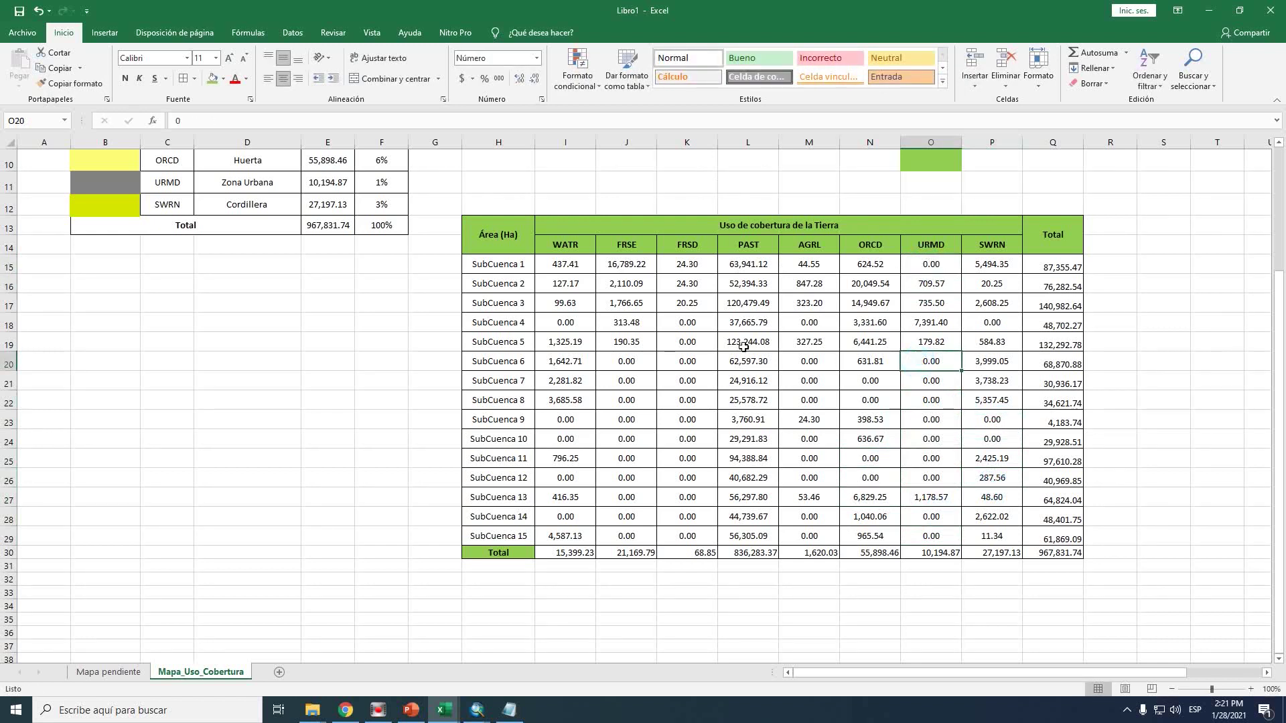
Compare the column totals with the legend table's areas and centre the Total row values in I30:Q30
left_click(581, 553)
scroll(834, 551, "up", 2)
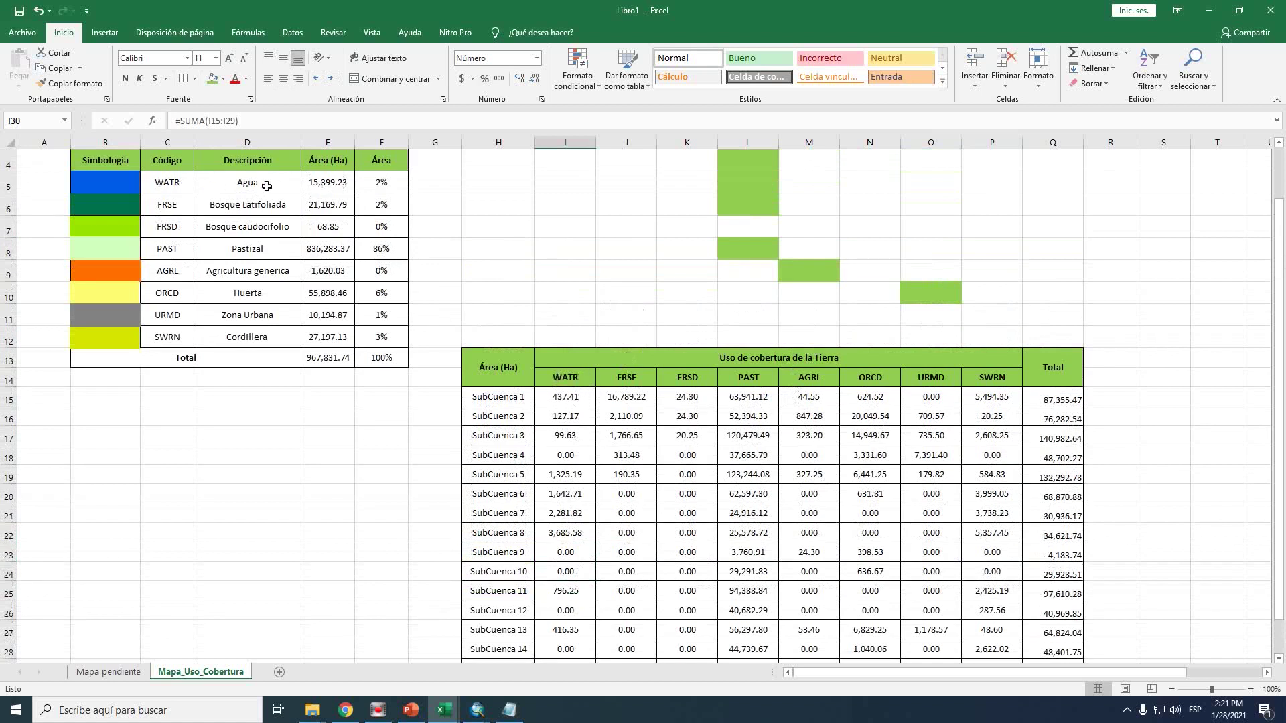
scroll(570, 479, "down", 1)
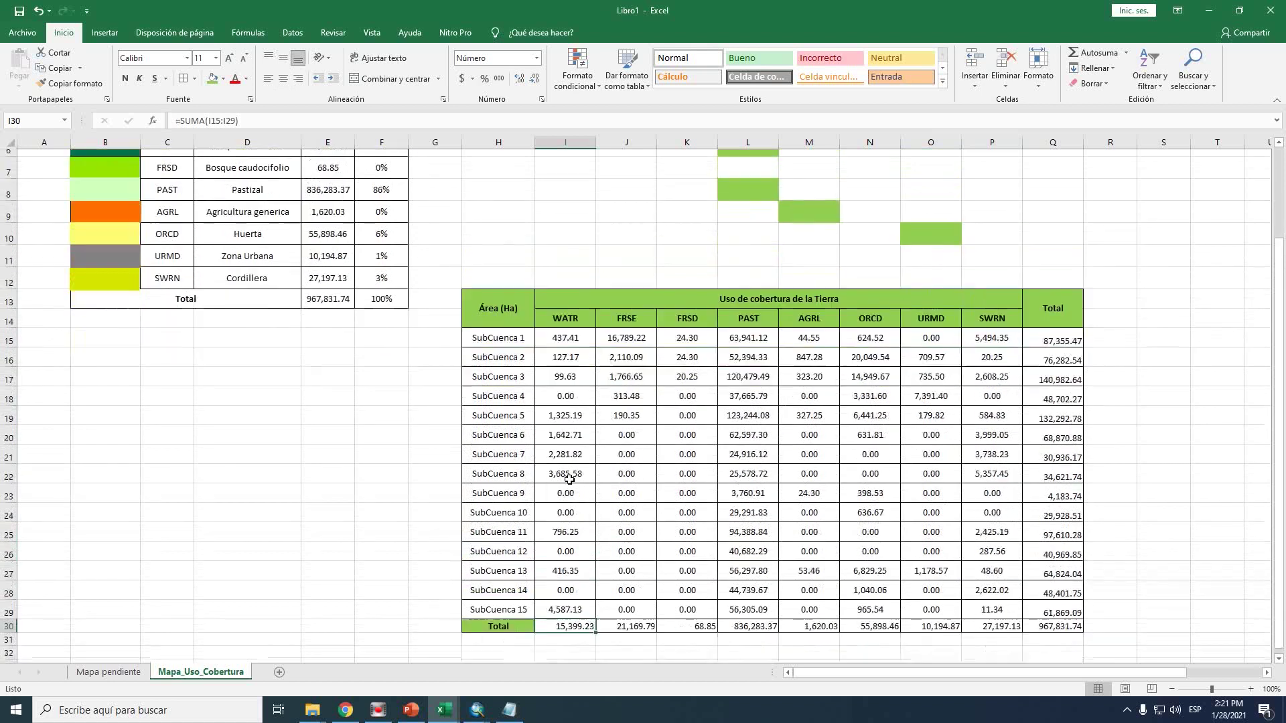
left_click_drag(560, 619, 1055, 619)
left_click(284, 80)
Copy the whole subbasin land-use table (H13:Q30) and paste it into the land-use map layout in ArcMap
scroll(490, 400, "up", 2)
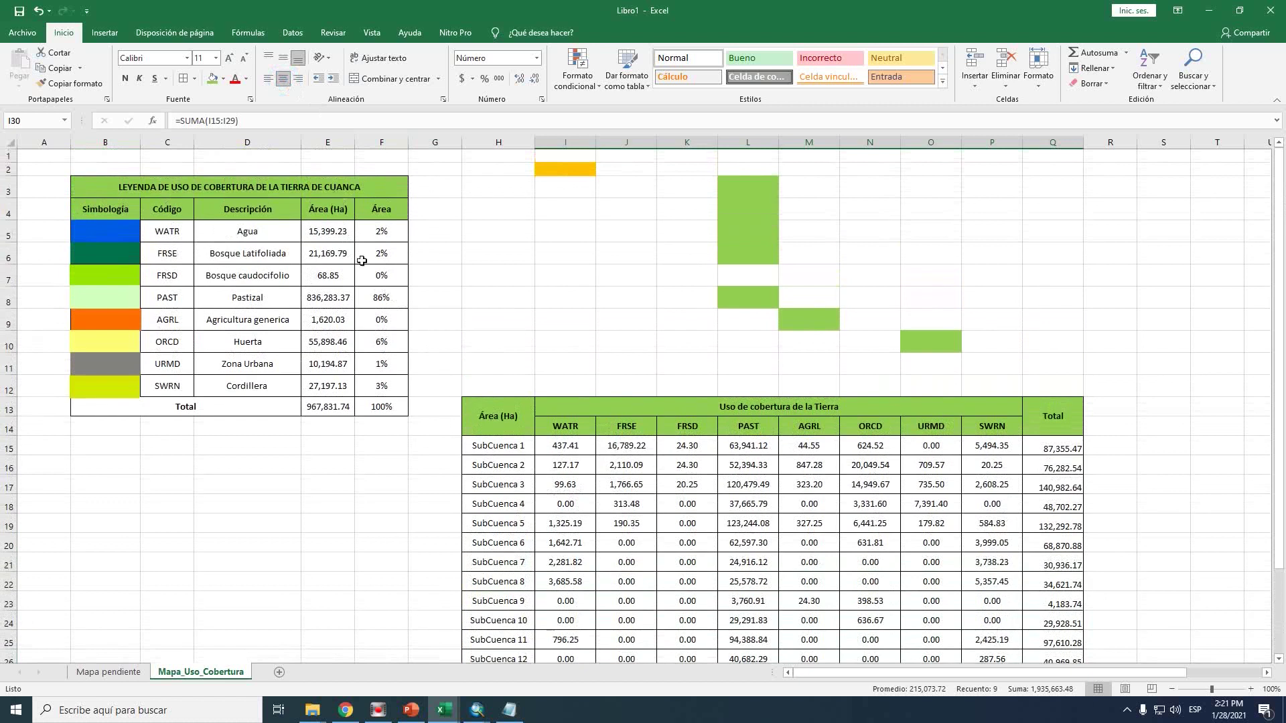
scroll(707, 387, "down", 2)
left_click_drag(509, 333, 938, 586)
left_click_drag(1037, 293, 528, 619)
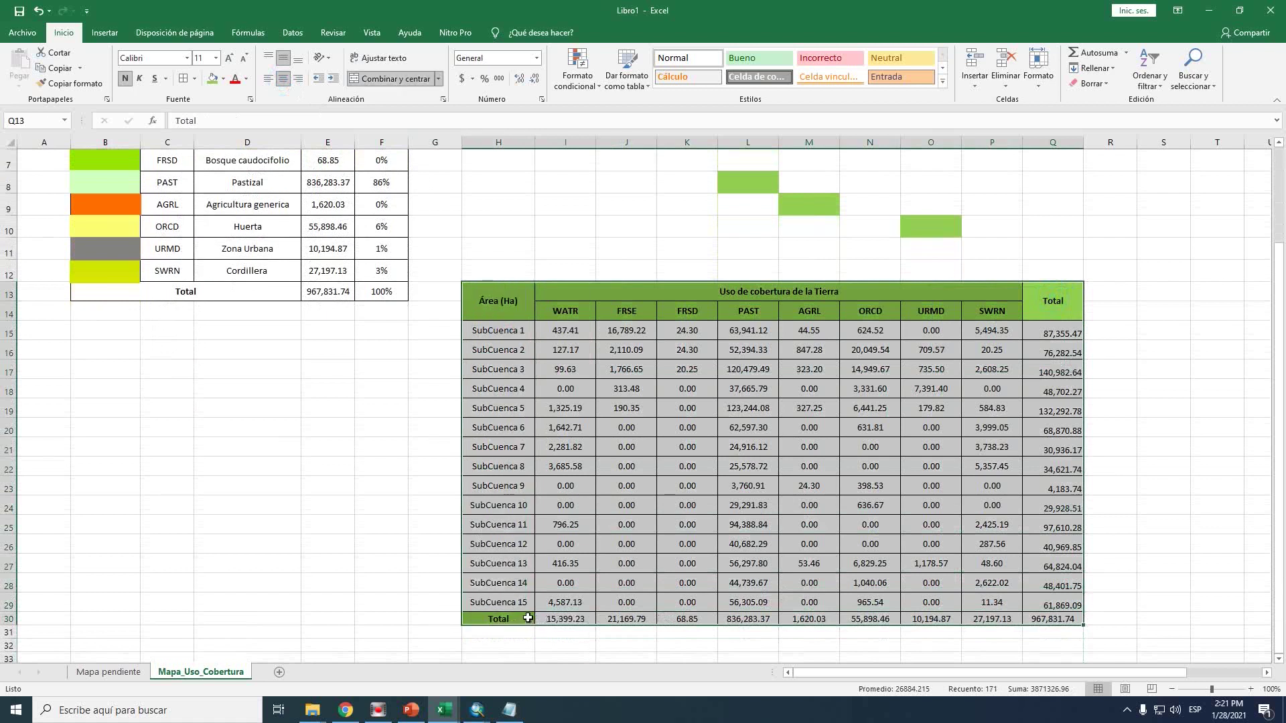
key("ctrl+c")
mouse_move(477, 709)
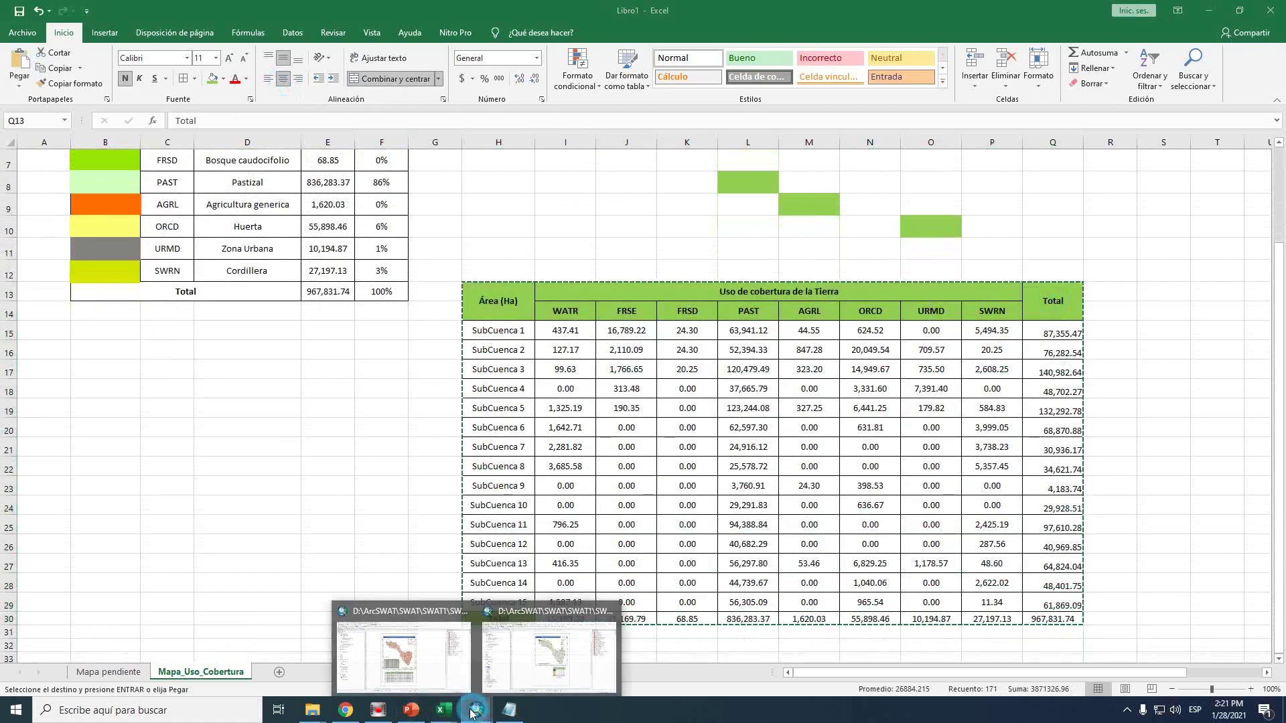
left_click(437, 666)
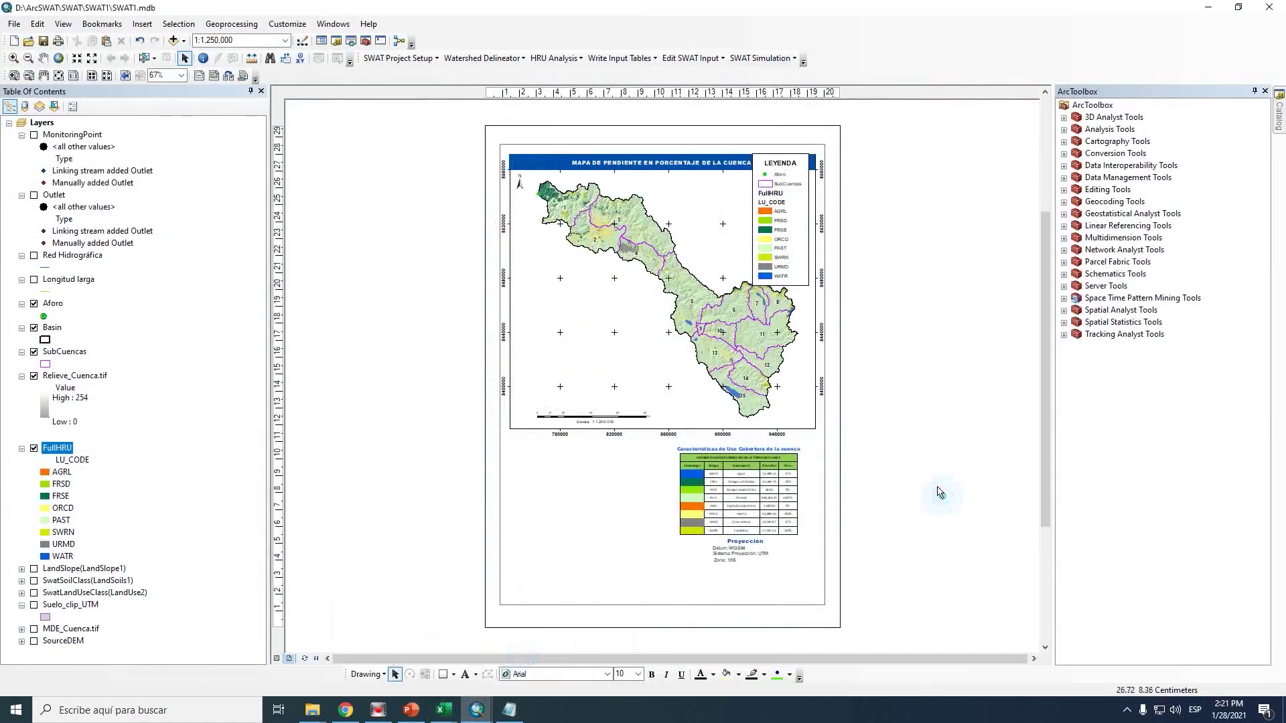
key("ctrl+v")
Set the frame border and background in the pasted table picture's properties
double_click(695, 373)
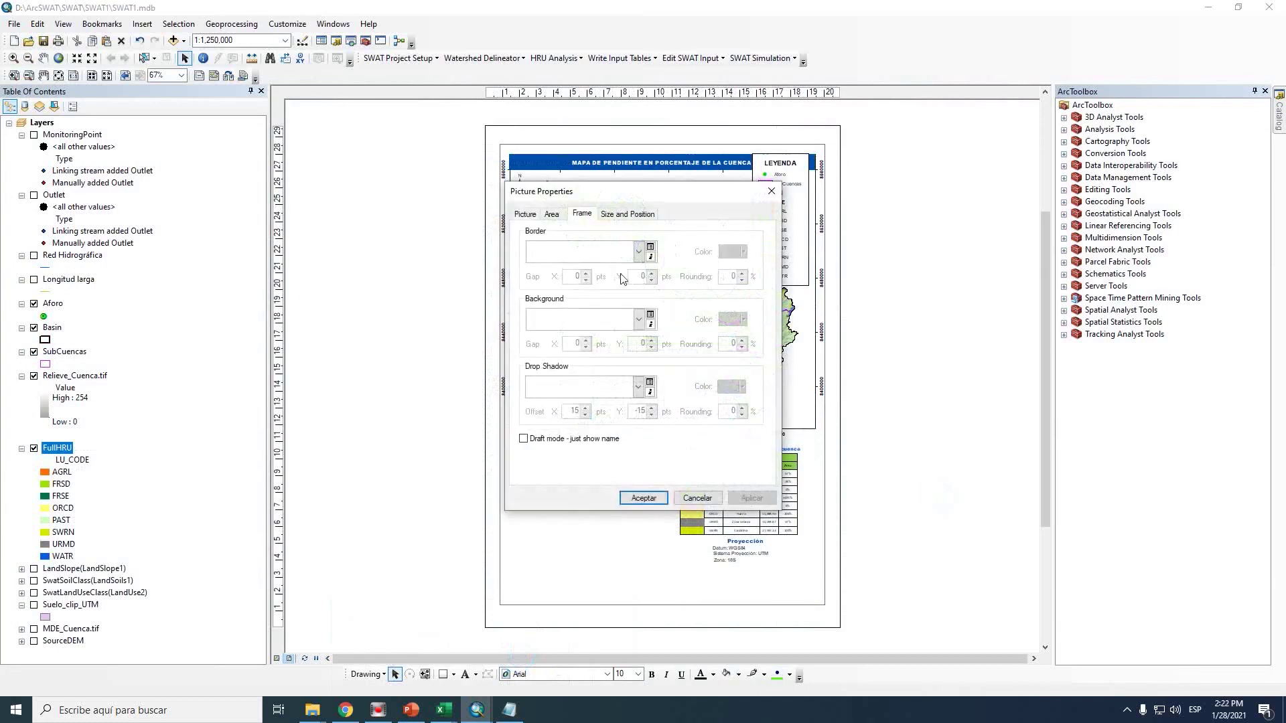
left_click(613, 255)
left_click(611, 288)
left_click(603, 320)
left_click(635, 469)
left_click(644, 498)
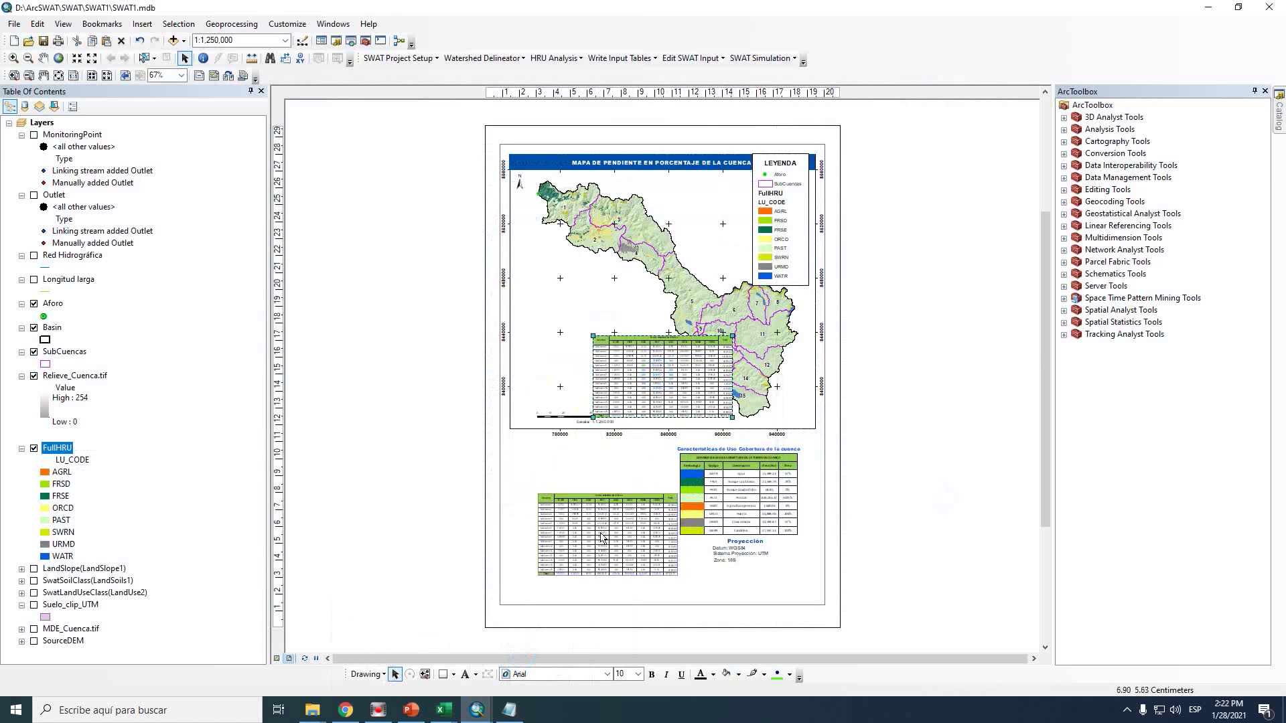
Enlarge and centre the subbasin table below the map, moving the legend table, its title and the projection text off the page
left_click_drag(585, 497, 585, 498)
left_click_drag(659, 548, 731, 591)
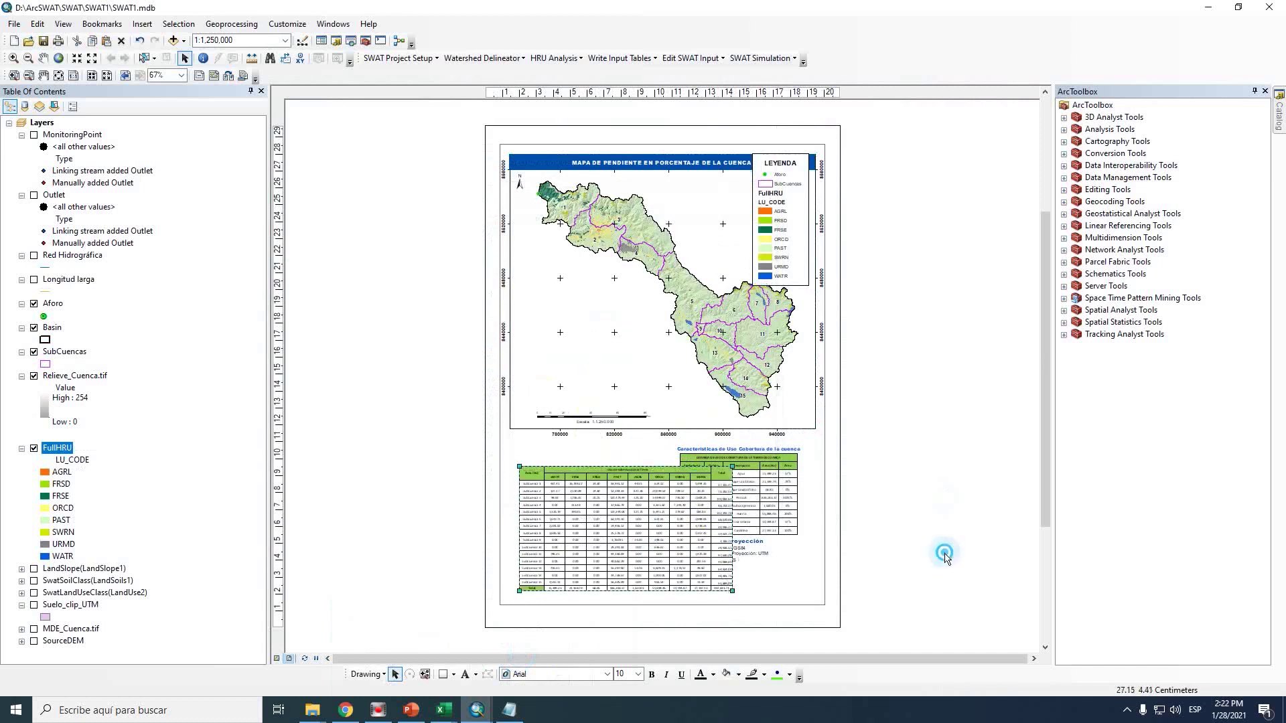
left_click_drag(895, 584, 641, 437)
left_click_drag(751, 474, 843, 562)
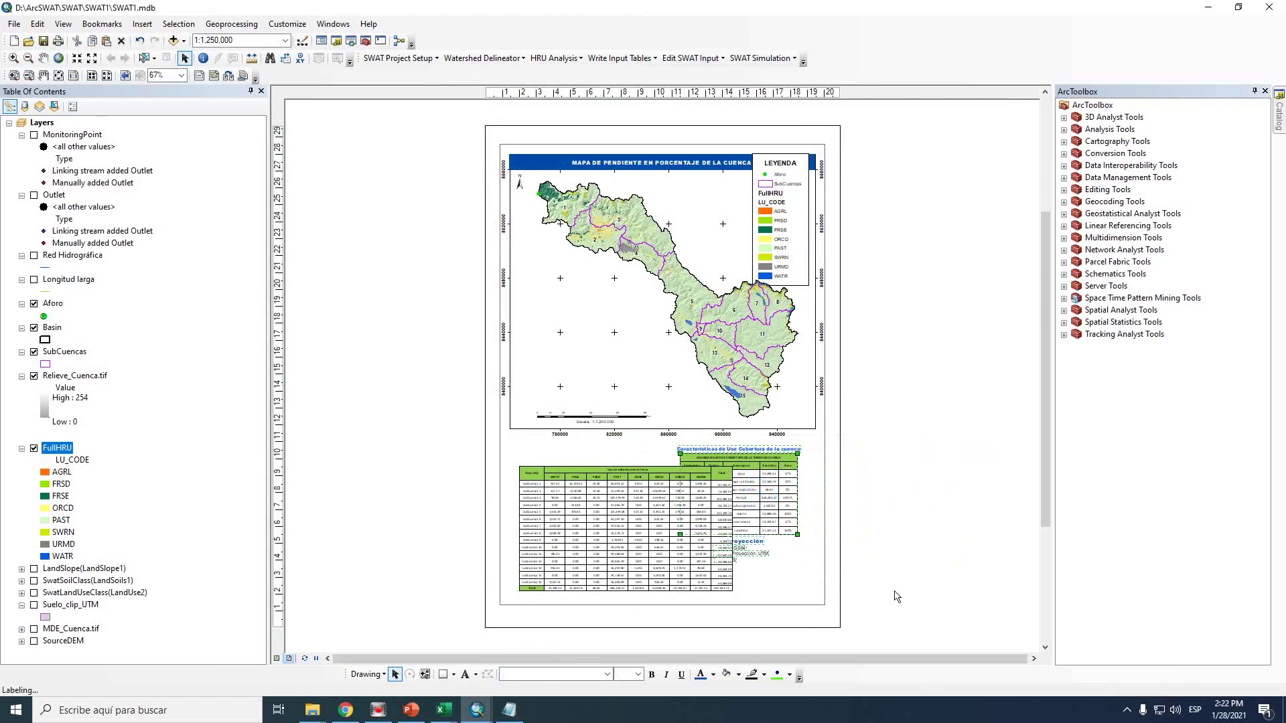
left_click(662, 536)
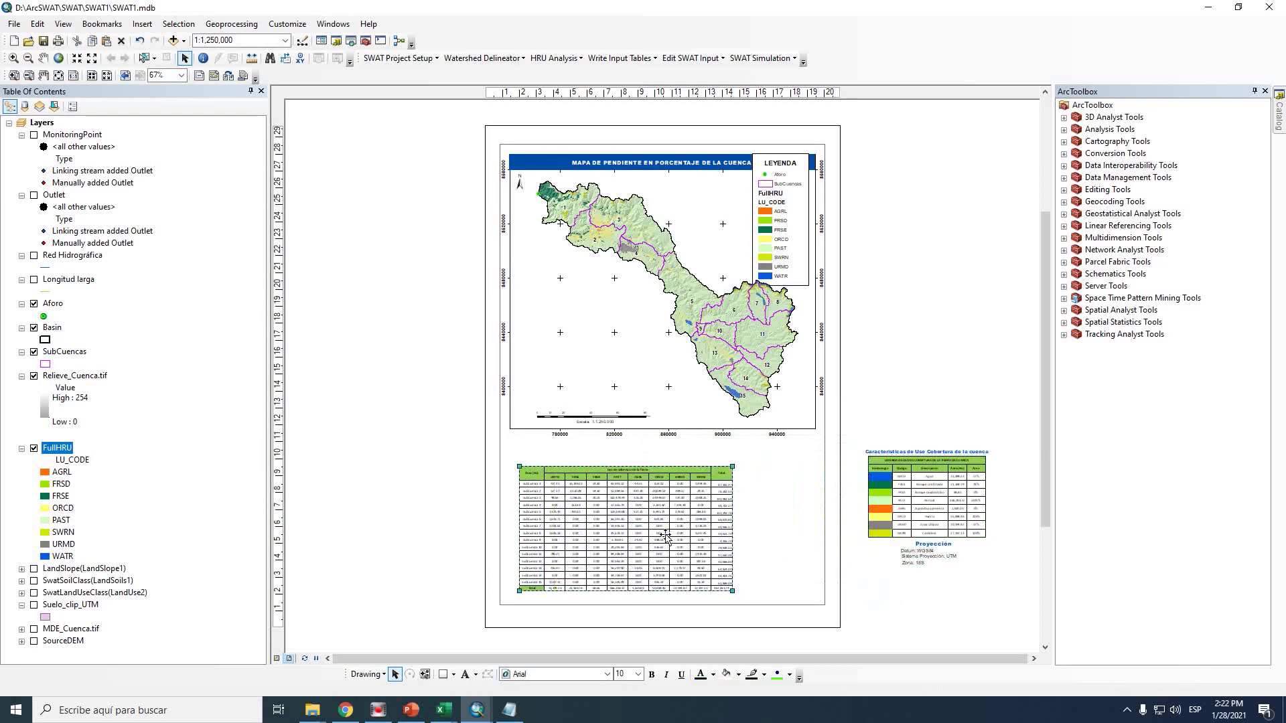
left_click(769, 477)
left_click(728, 507)
left_click_drag(774, 462, 795, 450)
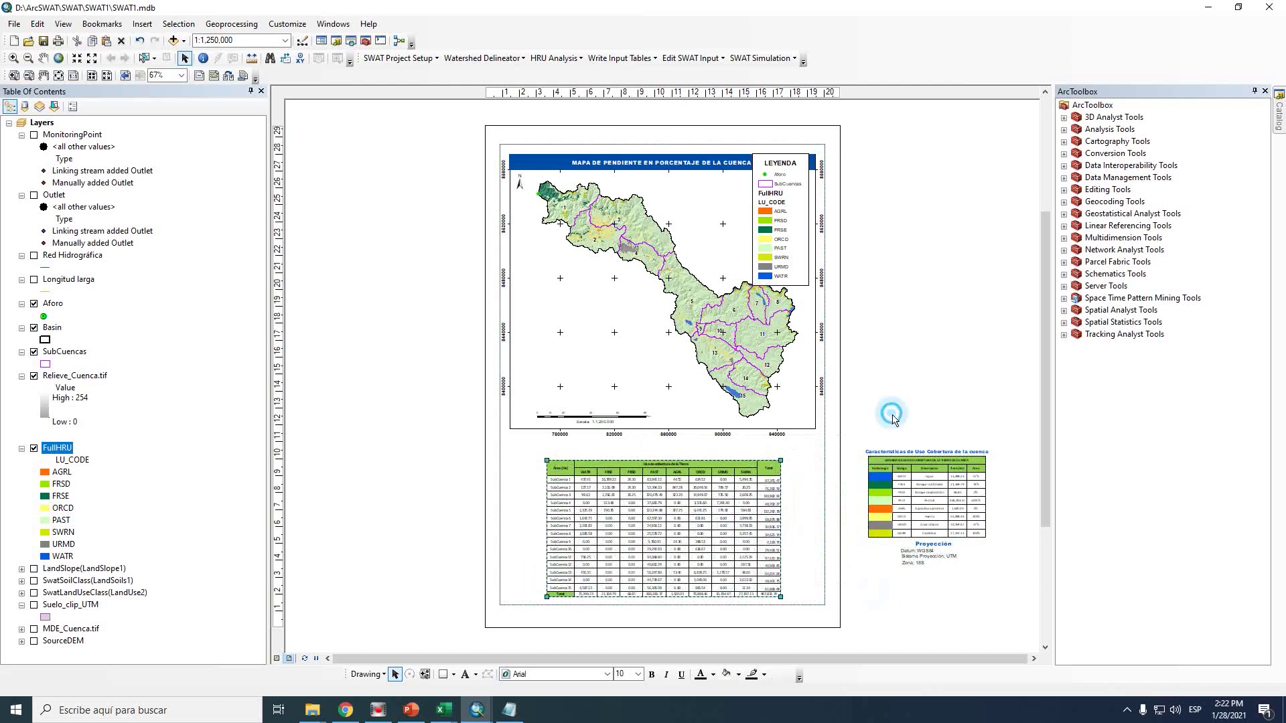
Move the land-use legend table, its title and the projection text into the empty lower-left area of the map frame
left_click_drag(940, 513, 592, 382)
left_click_drag(911, 451, 574, 324)
left_click(928, 384)
left_click_drag(993, 520, 556, 287)
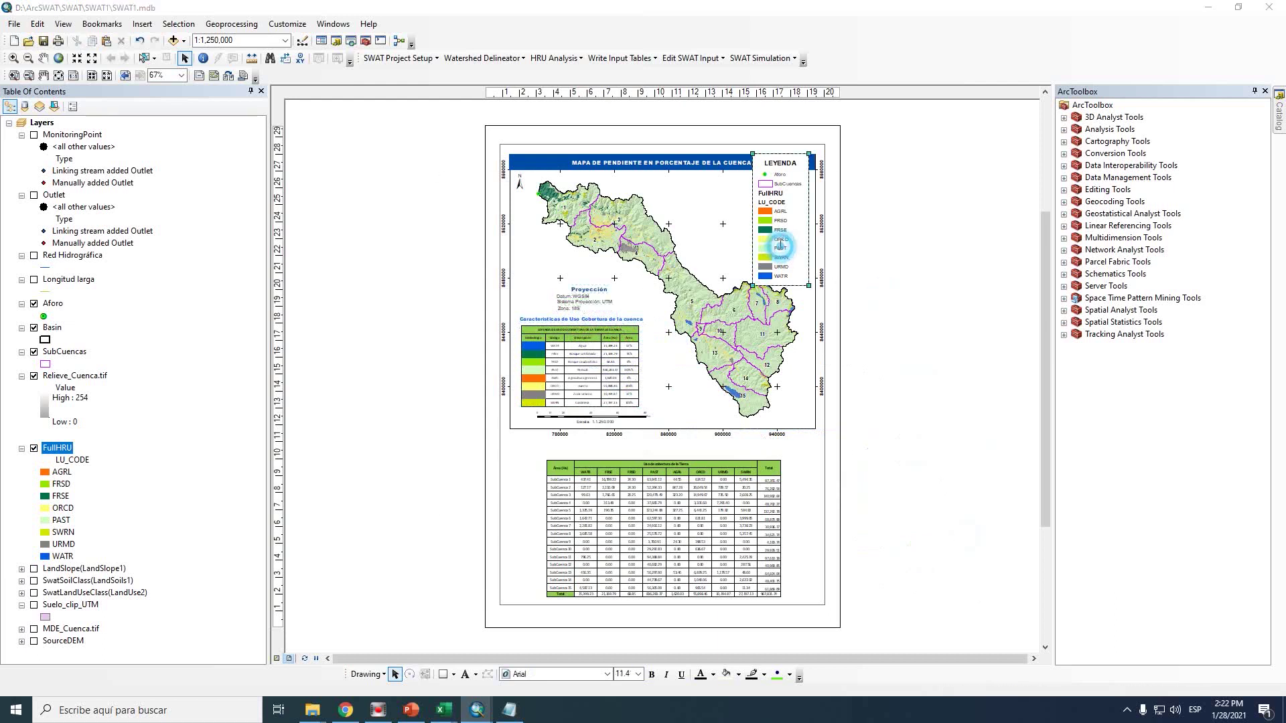
Remove FullHRU from the map legend's items and move the legend to the map frame's upper-right corner
double_click(777, 246)
left_click(674, 345)
left_click(632, 374)
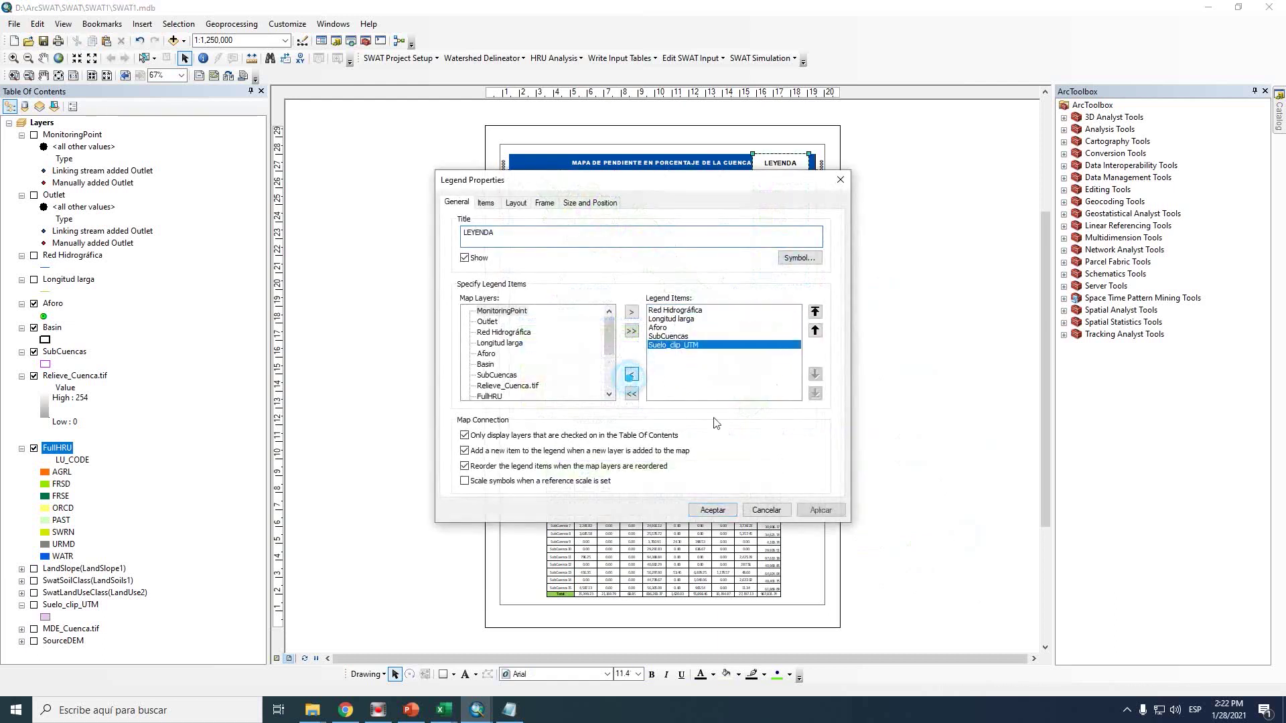
left_click(713, 509)
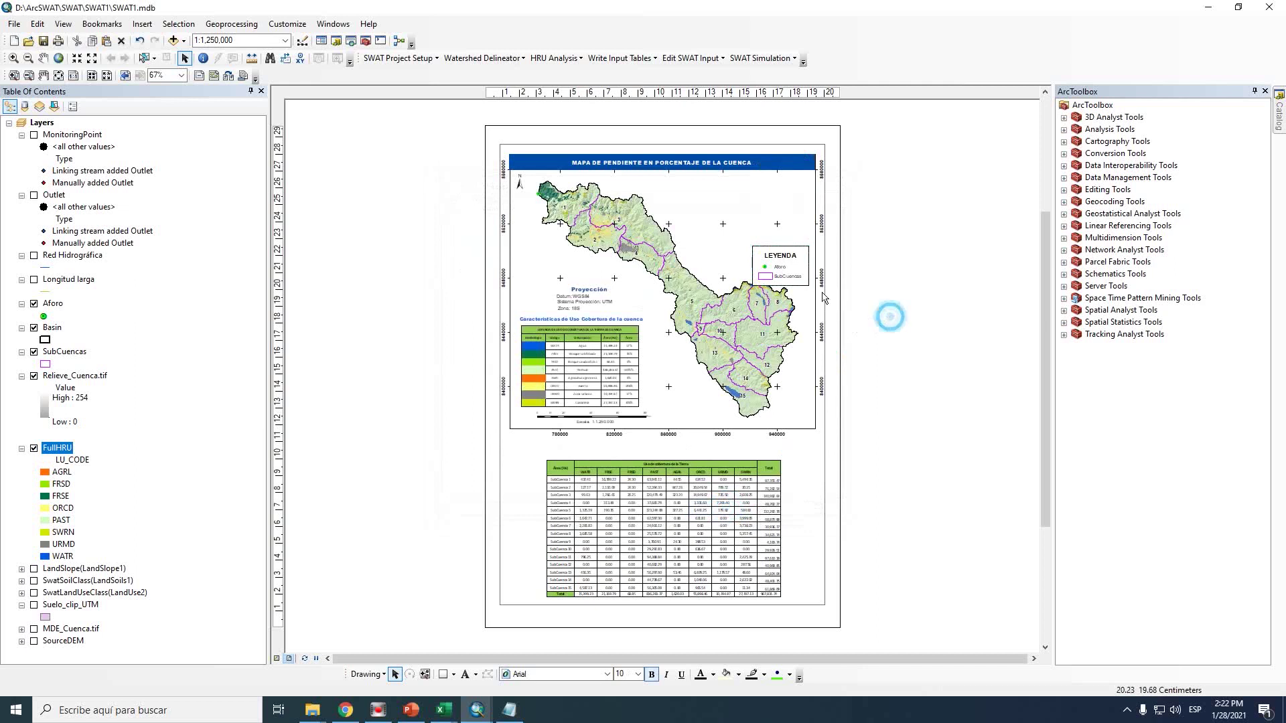
left_click_drag(780, 271, 779, 199)
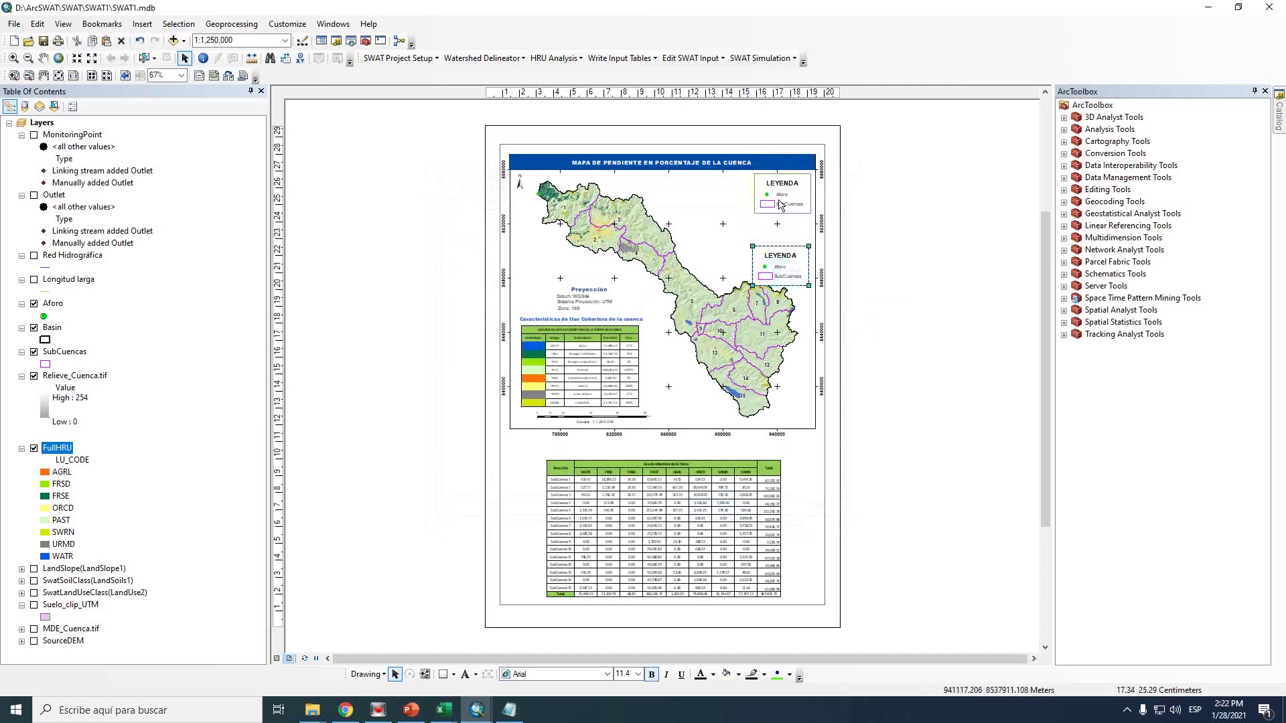
Duplicate the title "Características de Uso Cobertura de la cuenca" and place the copy above the subbasin table
left_click(680, 554)
left_click(929, 531)
left_click(616, 326)
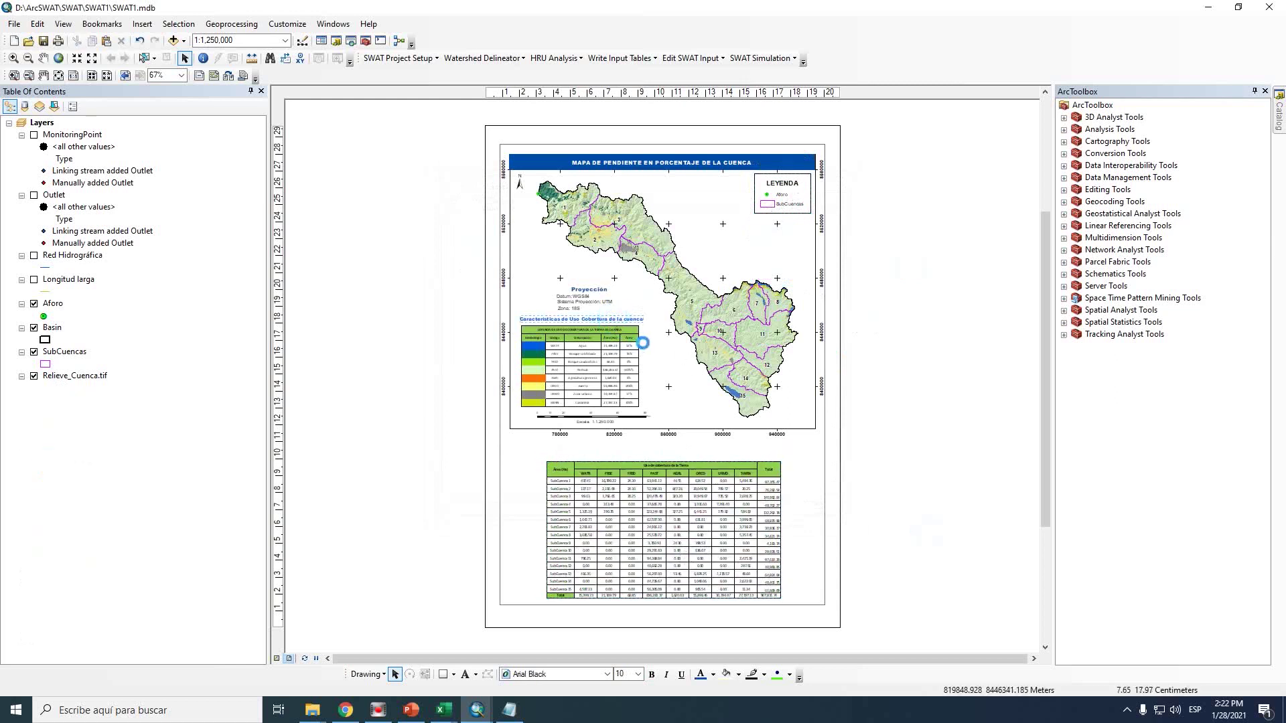
left_click_drag(667, 434, 707, 460)
Change the copied title's text to "Características de Uso Cobertura de las Subcuencas"
scroll(707, 460, "up", 4)
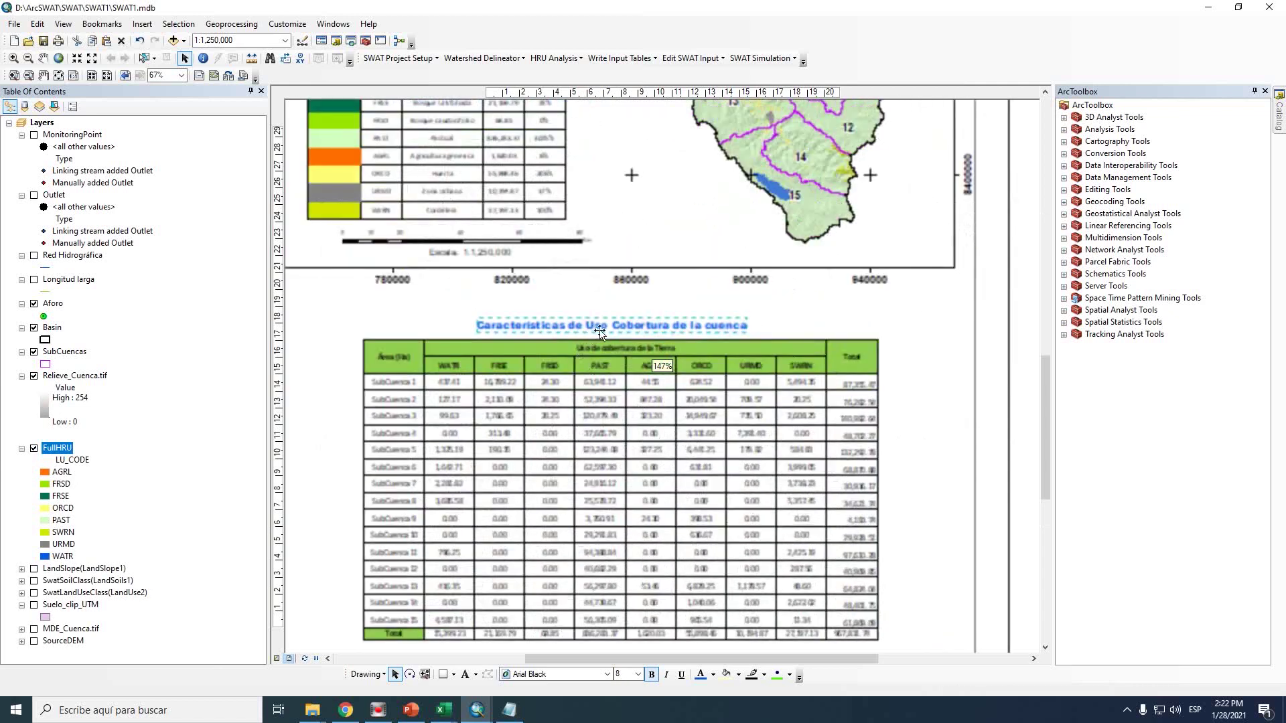
double_click(600, 328)
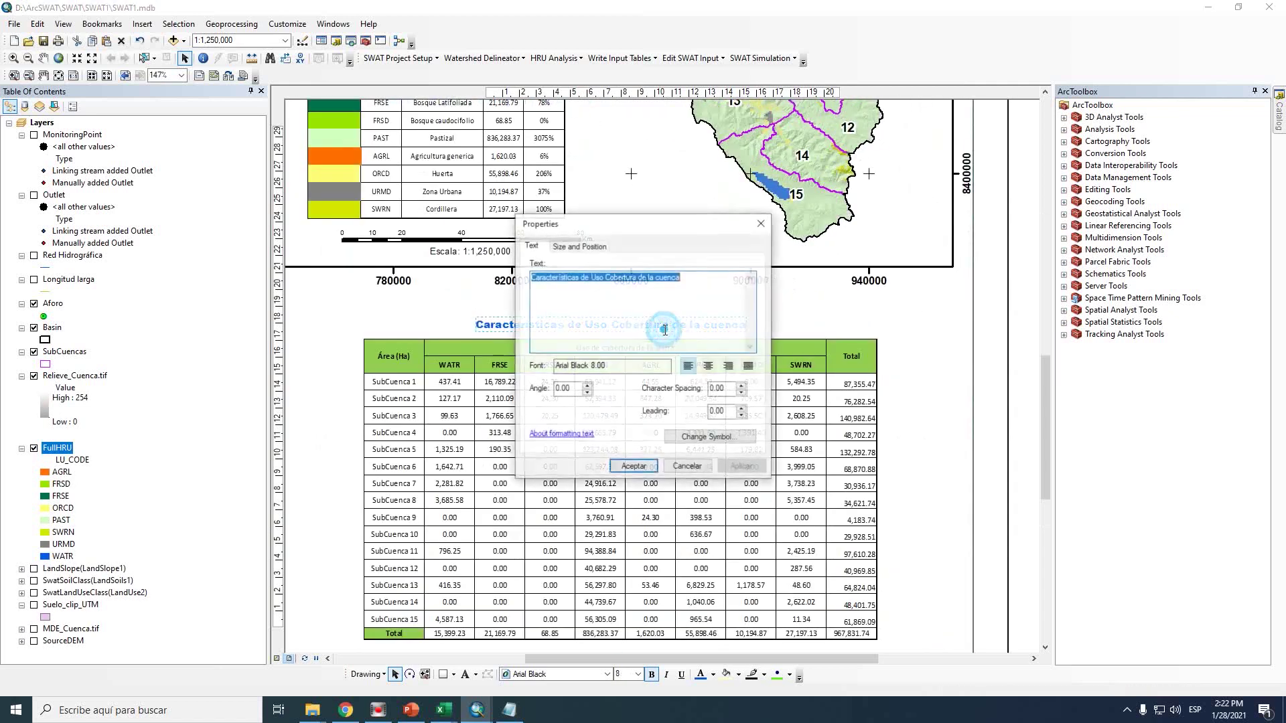
left_click(655, 280)
type("stica")
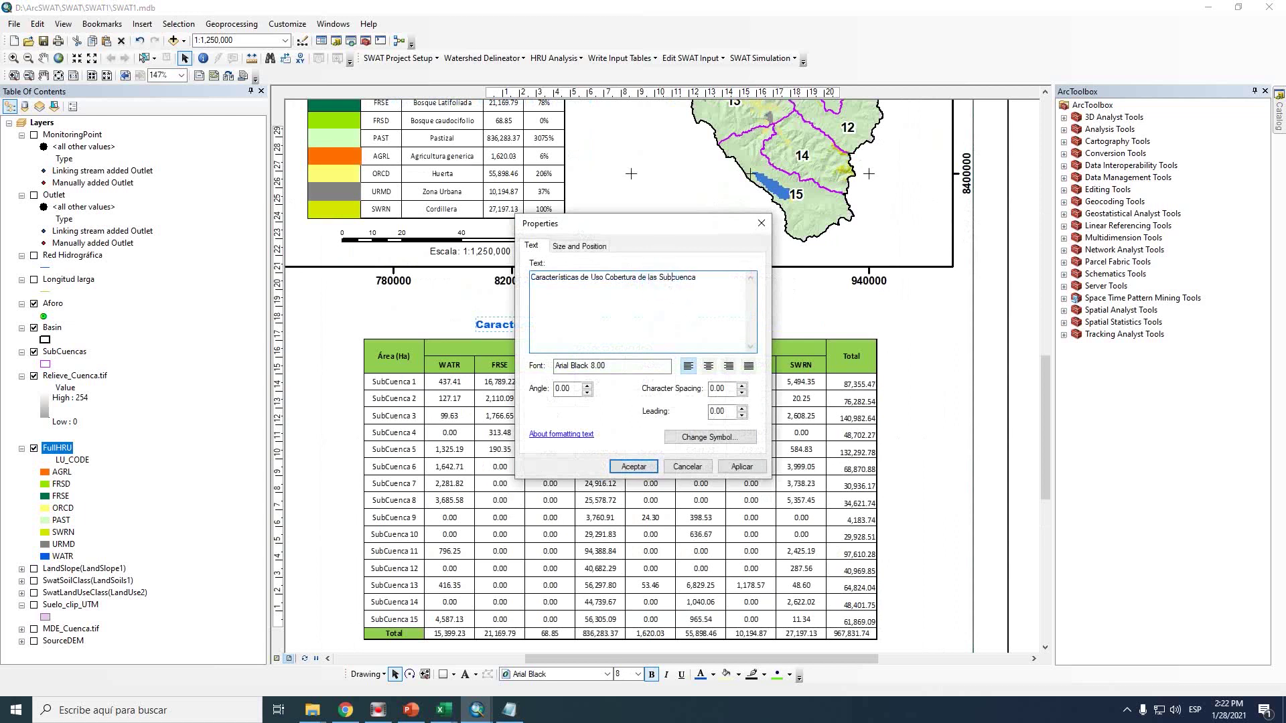
type("s")
left_click(634, 467)
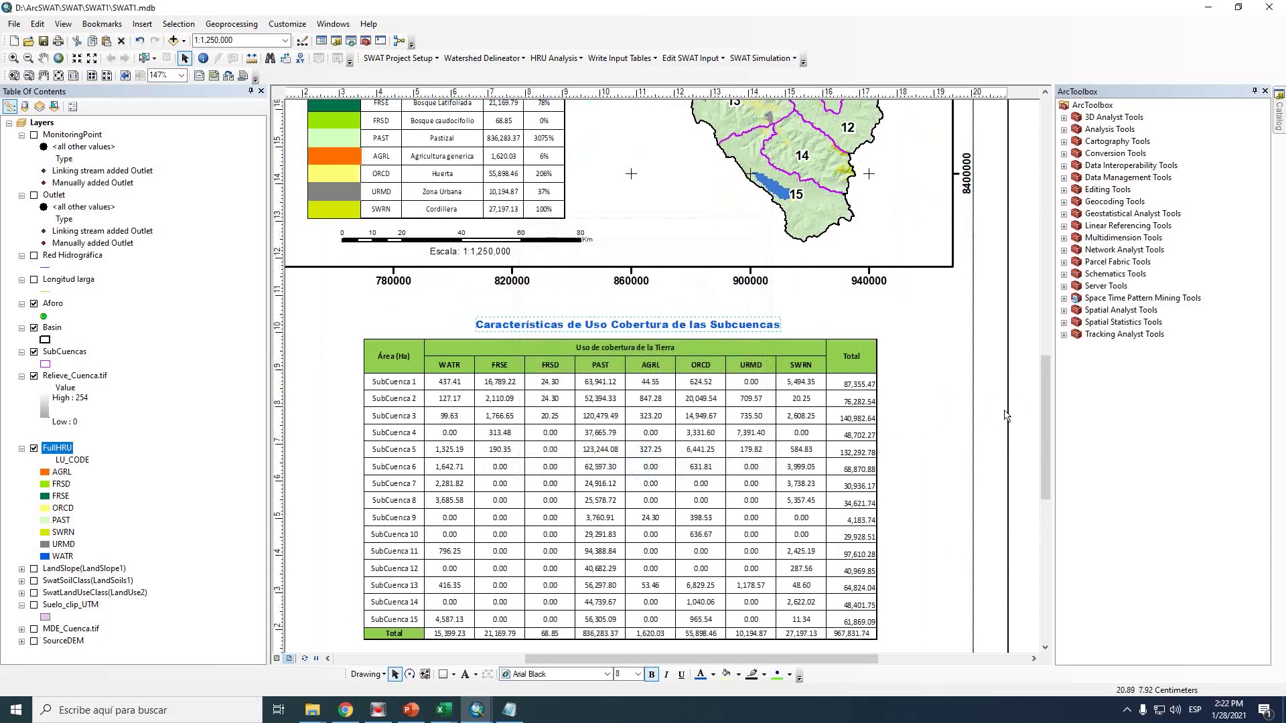
Review the whole layout page, then examine the subbasin table and the land-use legend table up close
right_click(1003, 383)
left_click(1011, 392)
left_click(867, 497)
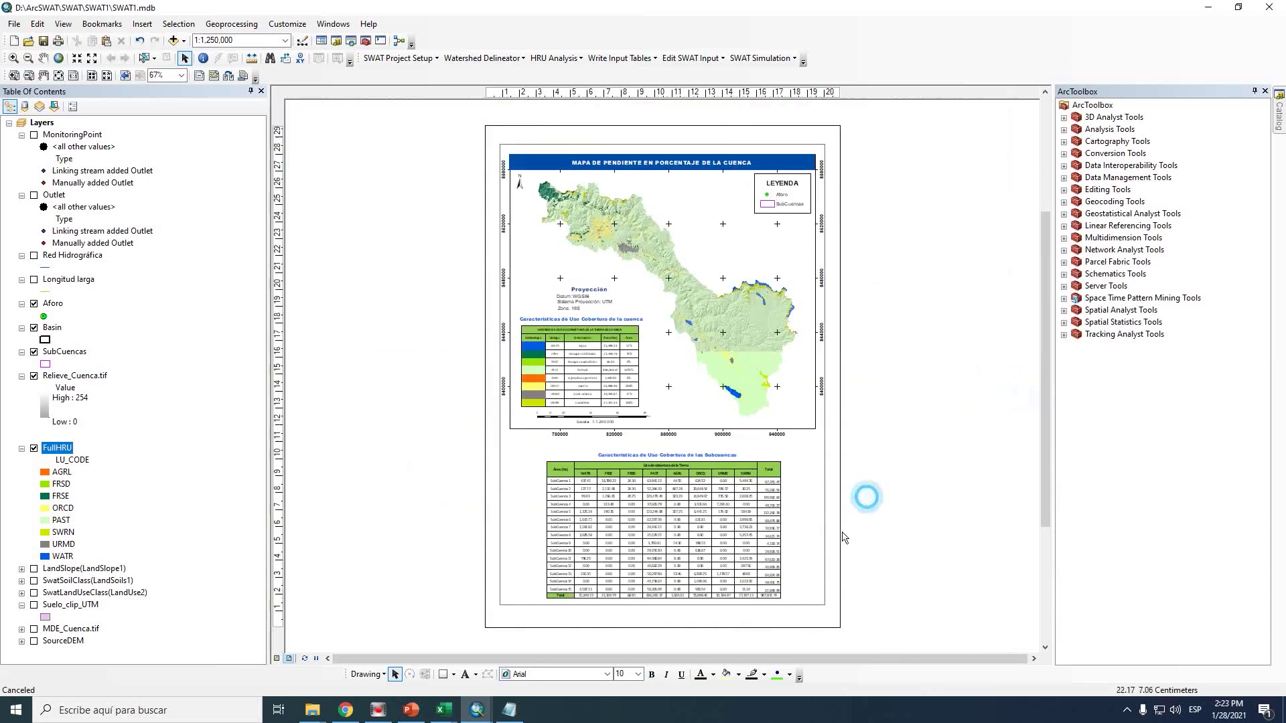
scroll(701, 627, "down", 5)
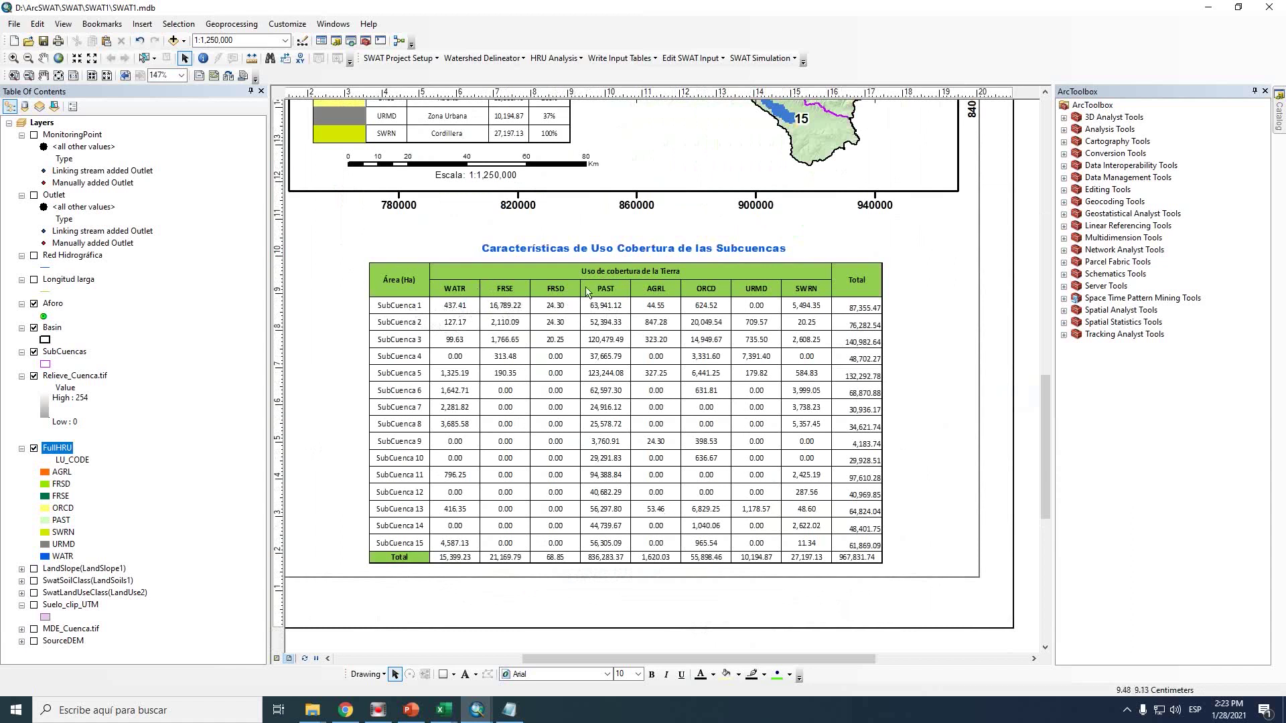
scroll(585, 297, "up", 4)
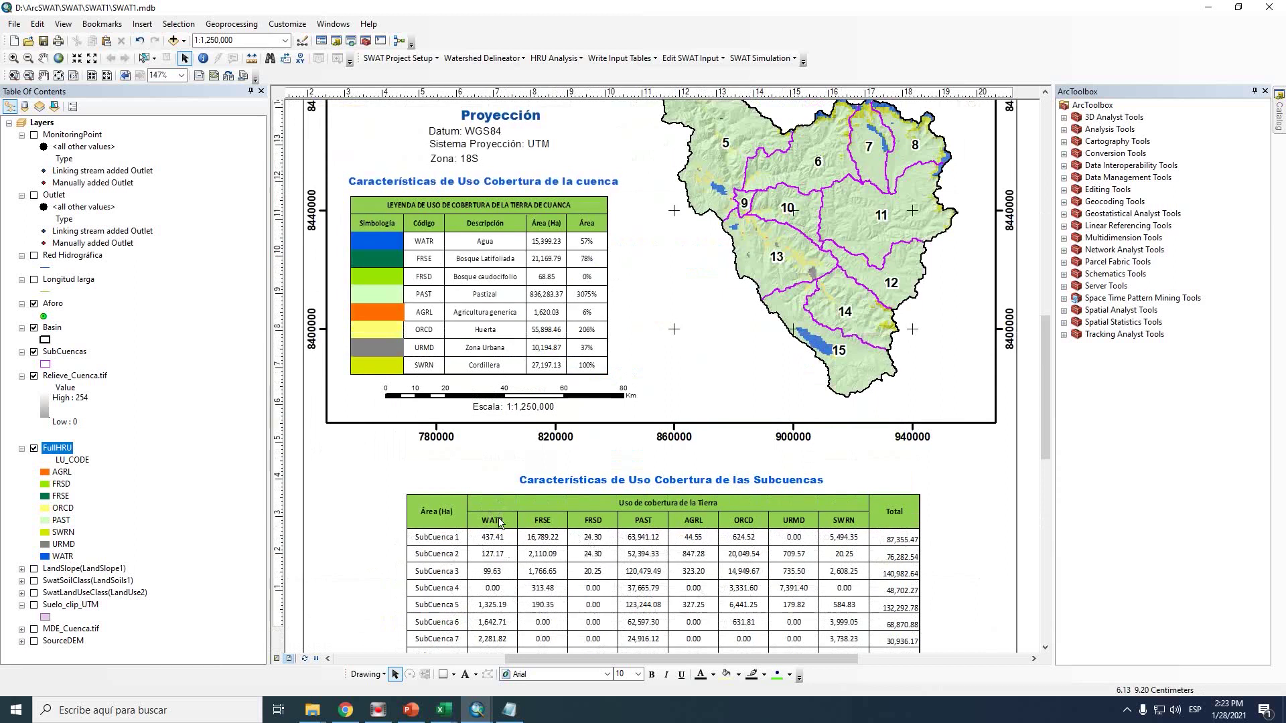